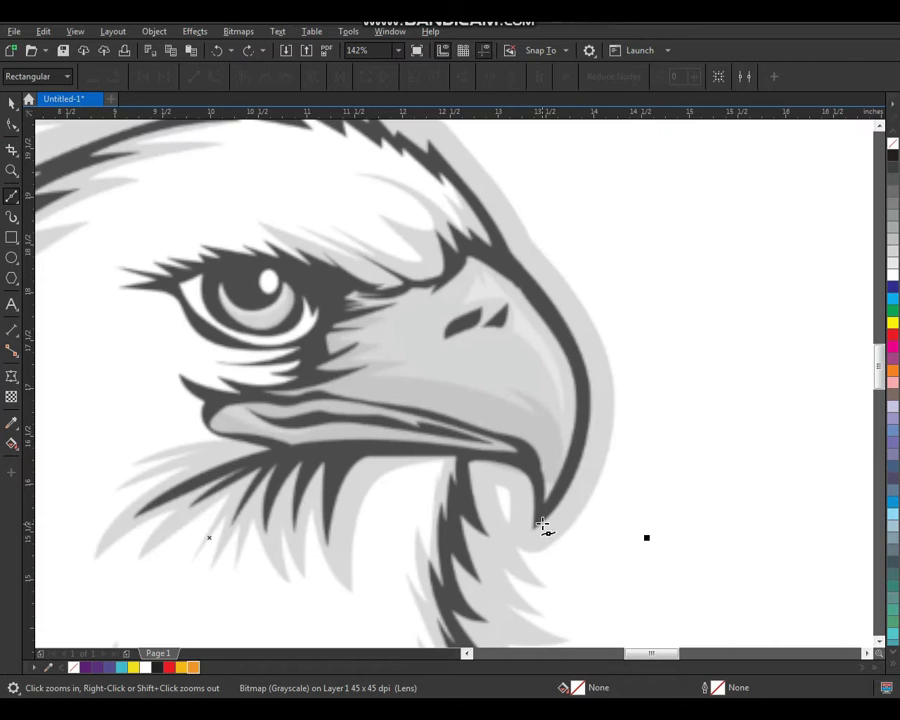
Step: Start a Bézier outline at the eagle's beak tip, with nodes at the top of the beak and the first forehead feather tip
left_click(535, 527)
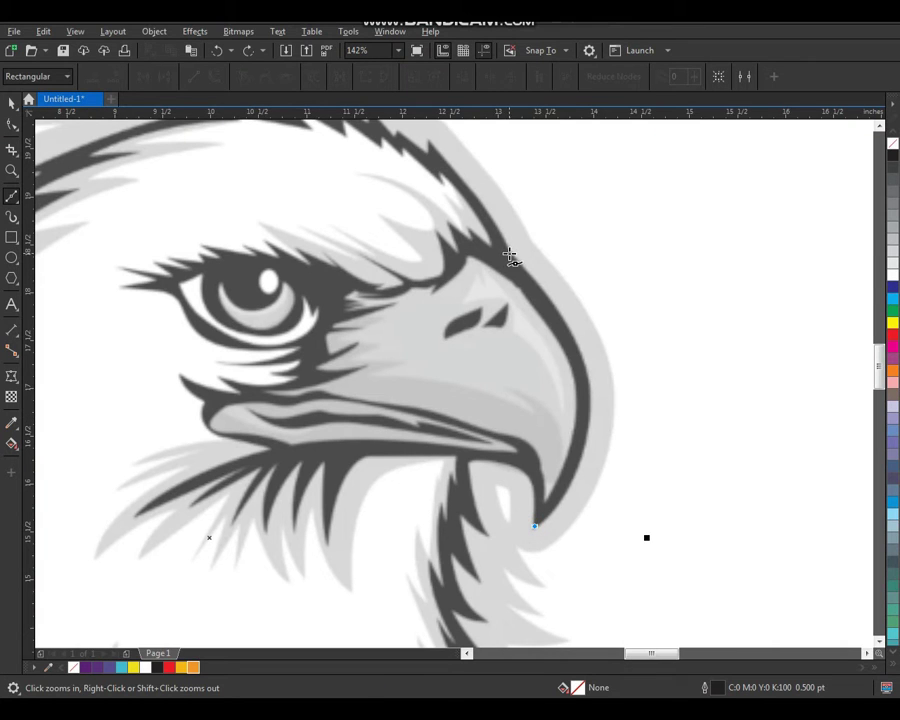
left_click(509, 254)
scroll(509, 254, "down", 2)
key("F2")
left_click_drag(303, 170, 588, 334)
left_click(511, 221)
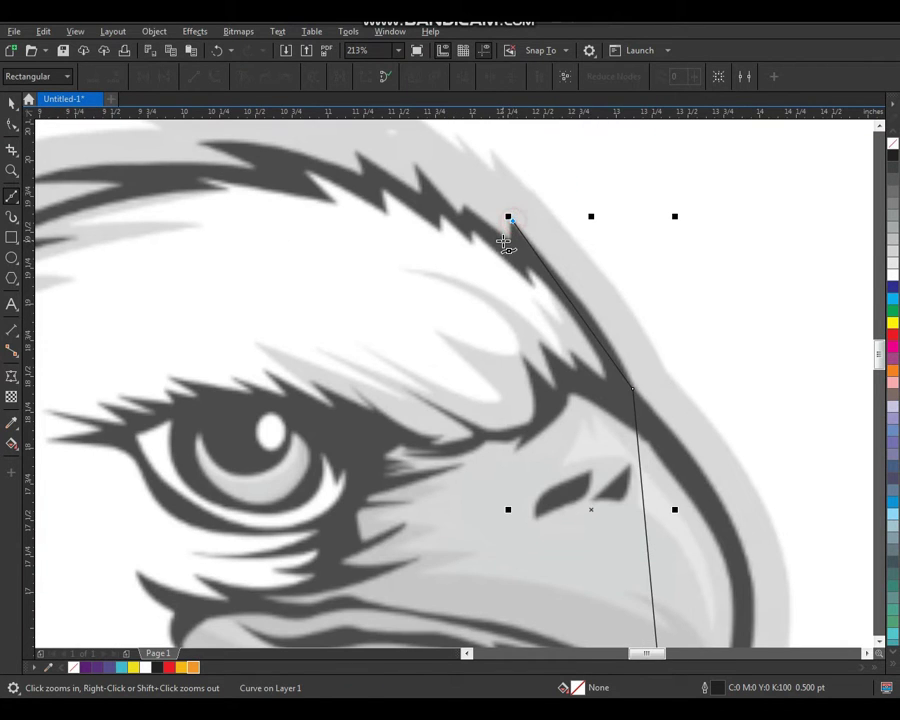
Step: Continue the outline with straight segments around the feather notches from the forehead to the top of the head
left_click(461, 202)
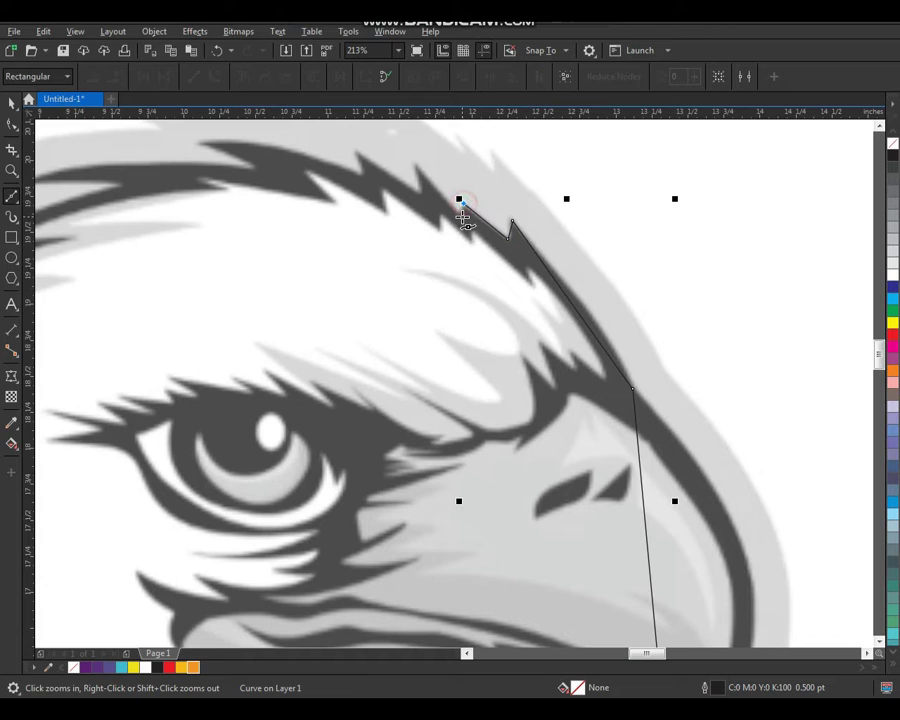
left_click(414, 161)
left_click(357, 149)
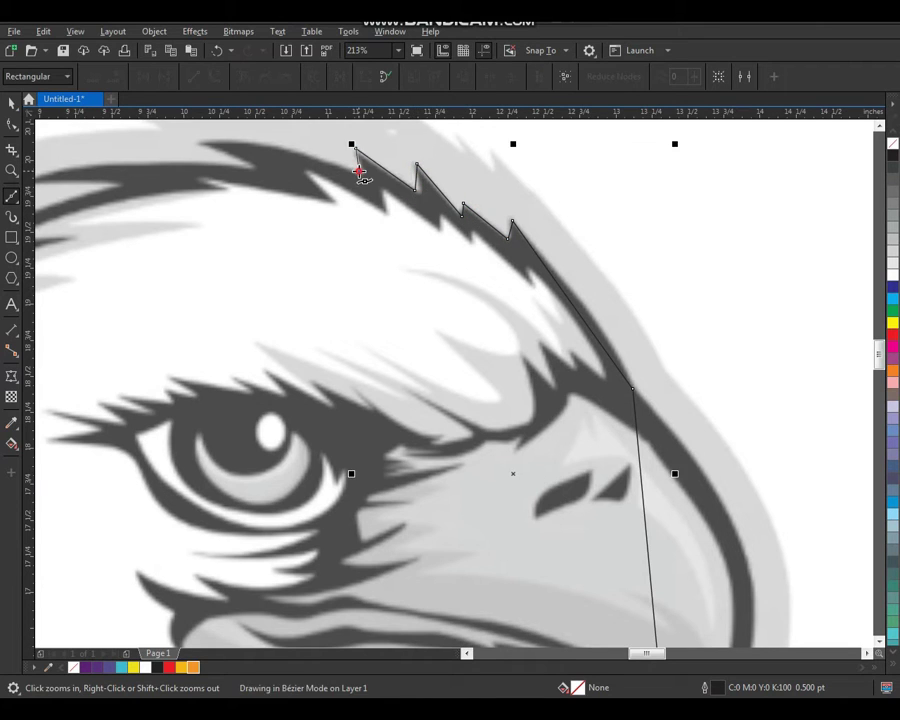
left_click(197, 138)
scroll(251, 180, "down", 5)
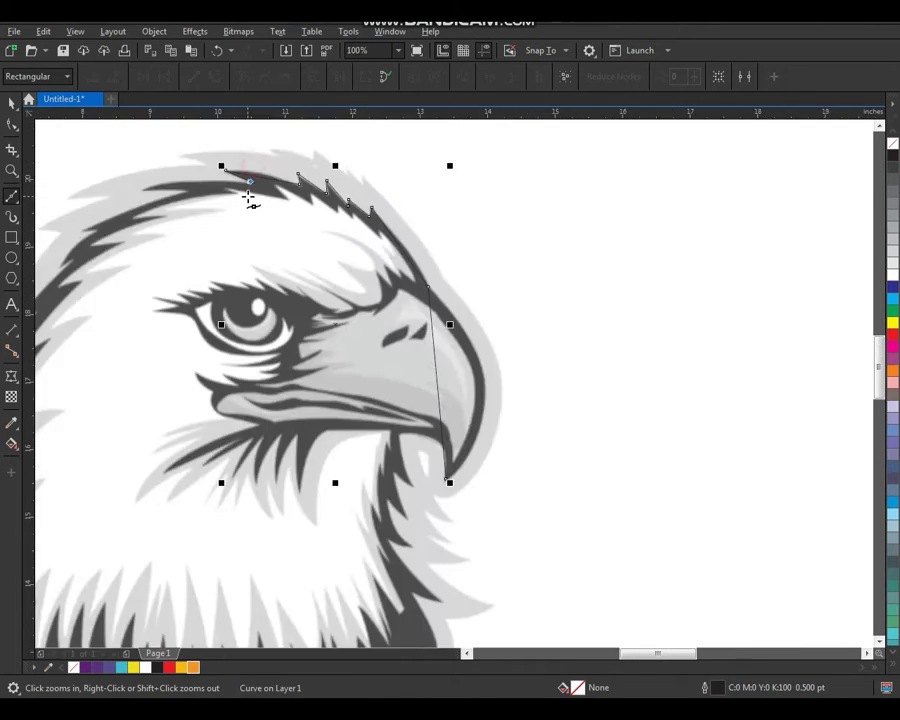
Step: Trace the feather tips and notches along the rear of the crown with straight Bézier segments
scroll(366, 295, "up", 6)
left_click(351, 307)
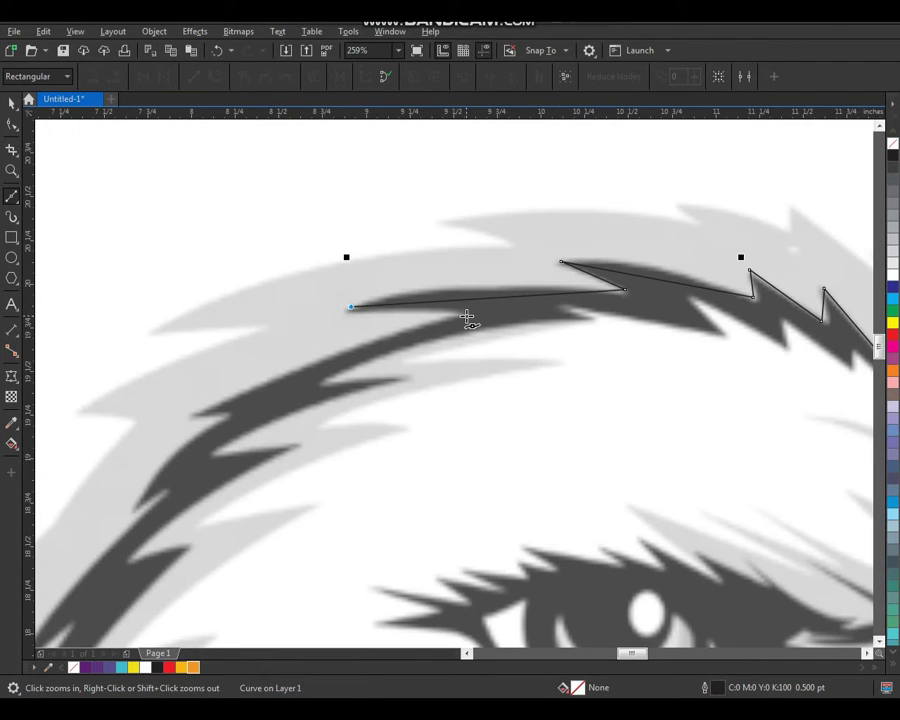
left_click(464, 314)
left_click(196, 411)
left_click(228, 413)
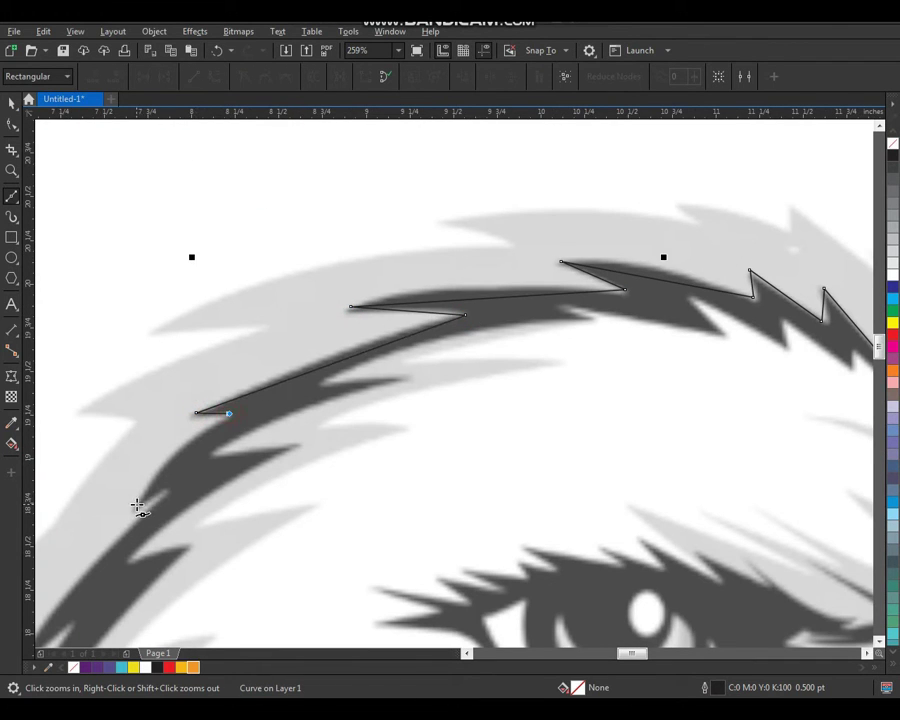
Step: Extend the Bézier outline around the feather notches down the upper back of the head
scroll(140, 502, "down", 3)
scroll(118, 463, "up", 5)
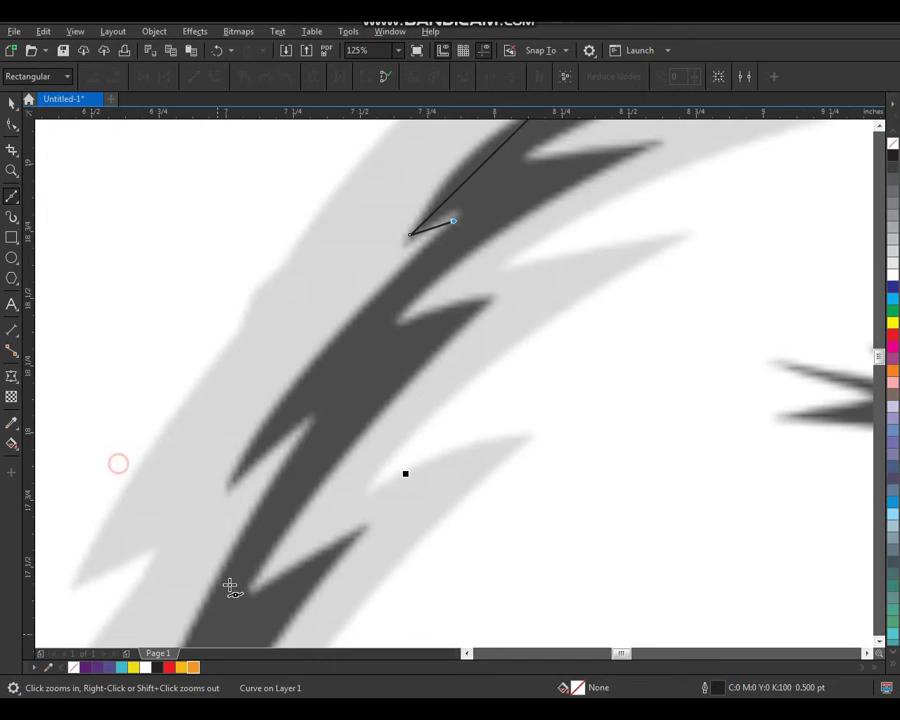
left_click(235, 483)
left_click(311, 424)
scroll(291, 437, "down", 2)
key("F2")
left_click_drag(225, 402, 356, 593)
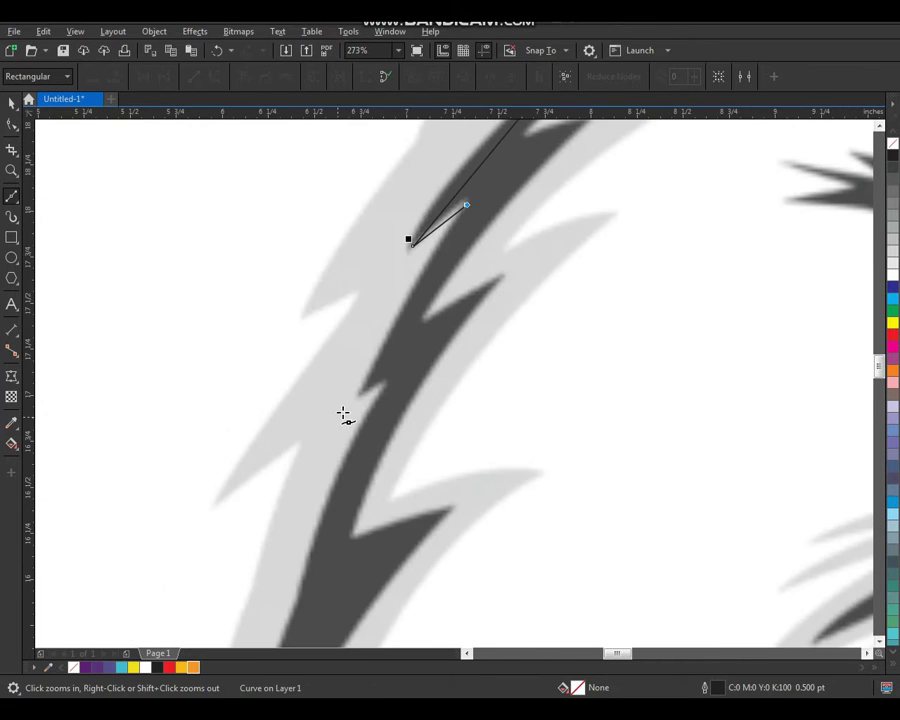
Step: Add outline nodes at the small feather notch and along the smooth back edge of the neck
left_click(382, 384)
scroll(362, 397, "down", 2)
key("F2")
left_click_drag(311, 390, 421, 550)
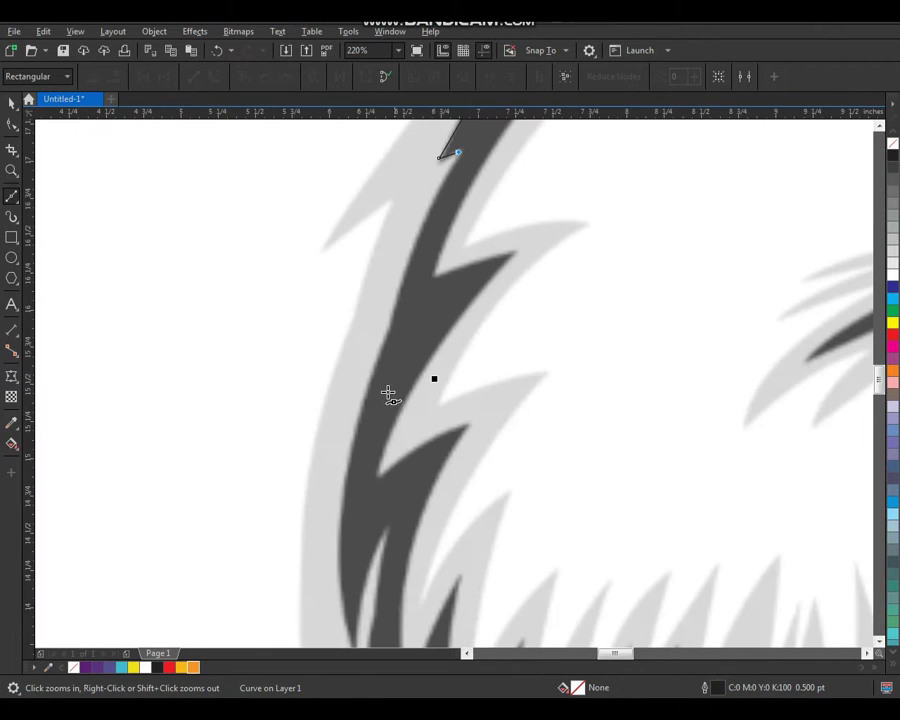
left_click(388, 343)
Step: Trace the long downward feather spike and its inner notch at the lower back of the neck
scroll(388, 343, "down", 2)
key("F2")
left_click_drag(322, 378, 398, 480)
left_click(403, 484)
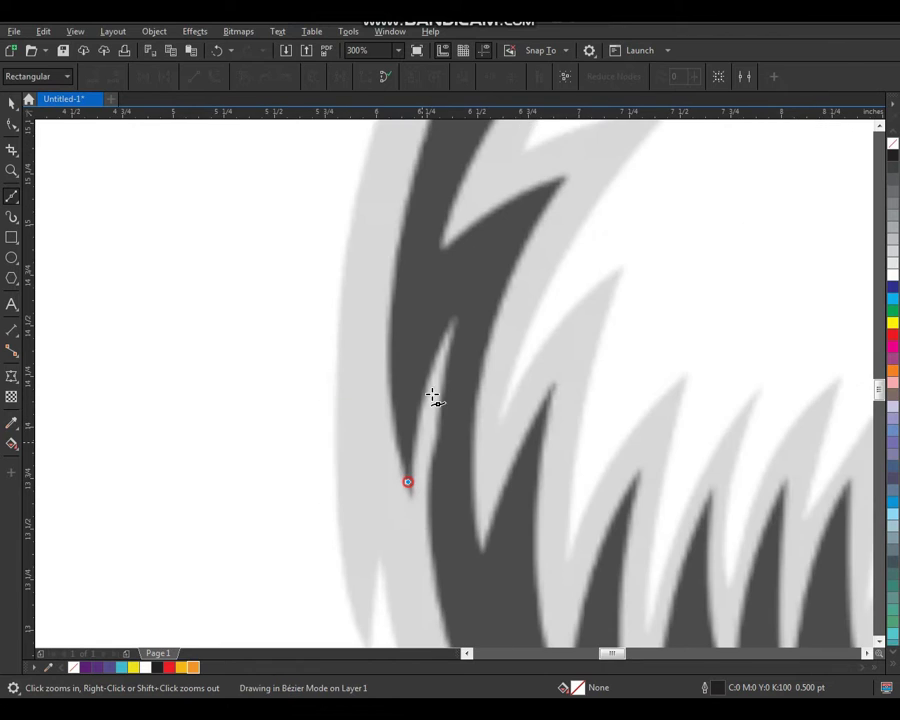
scroll(452, 323, "down", 2)
key("F2")
left_click_drag(423, 408, 471, 535)
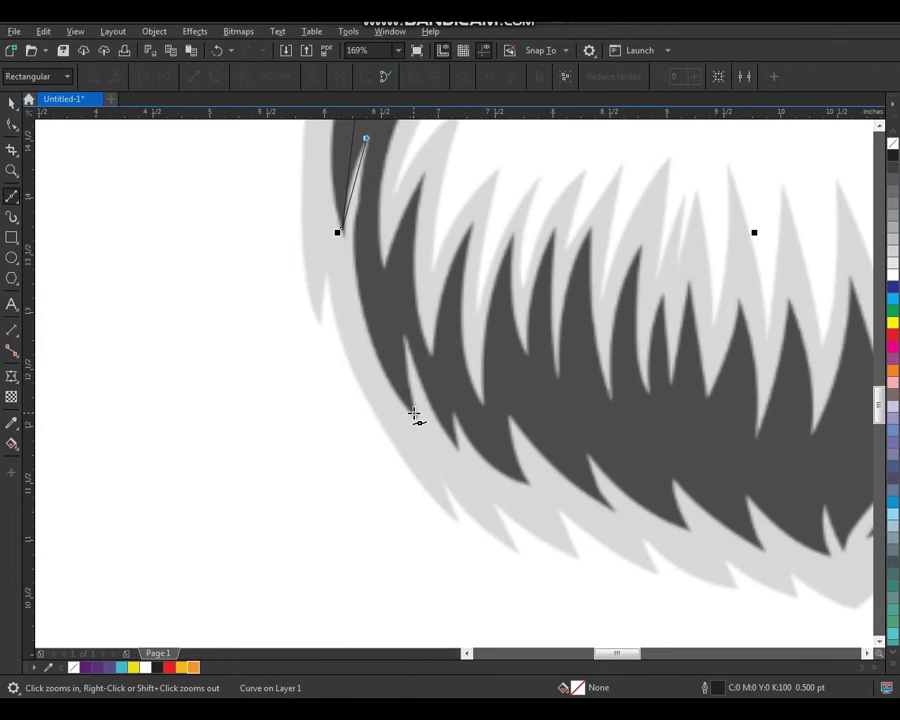
Step: Place outline nodes at each feather tip and notch where the neck's rear edge curves into the base
left_click(413, 412)
left_click(405, 338)
left_click(458, 451)
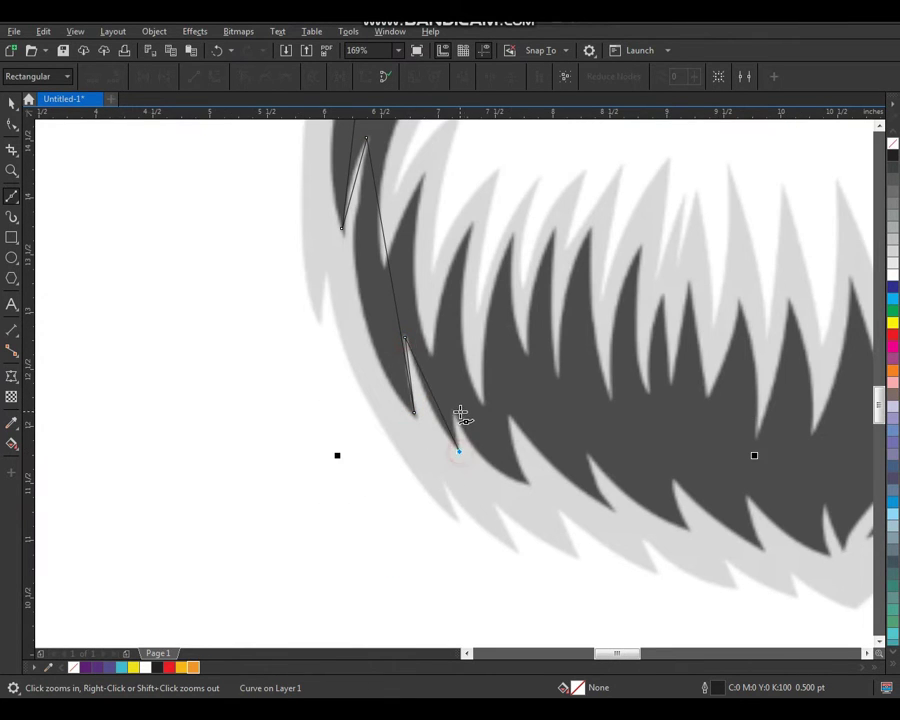
left_click(459, 412)
left_click(532, 482)
left_click(507, 417)
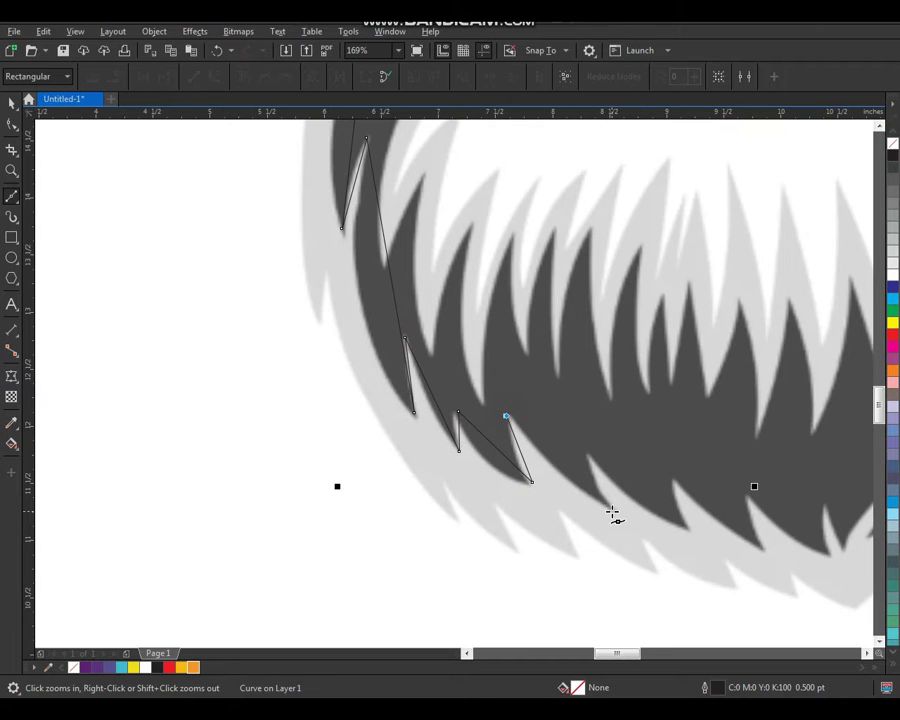
left_click(610, 508)
left_click(589, 457)
Step: Continue the outline along the feather spikes of the neck's bottom edge towards its lowest point
scroll(544, 488, "down", 2)
key("F2")
left_click_drag(535, 419, 727, 572)
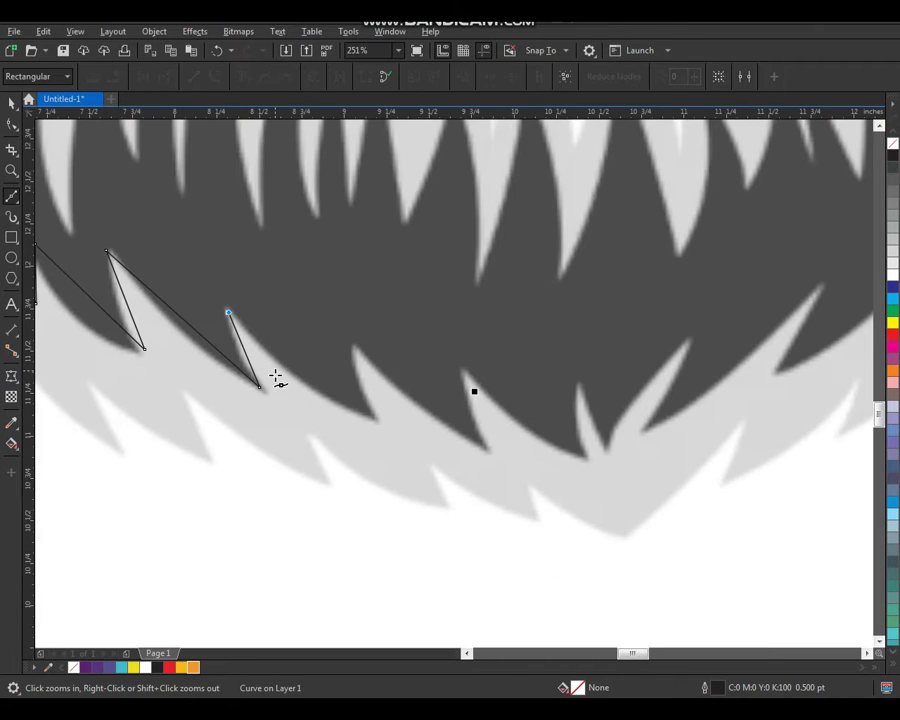
left_click(355, 346)
left_click(377, 417)
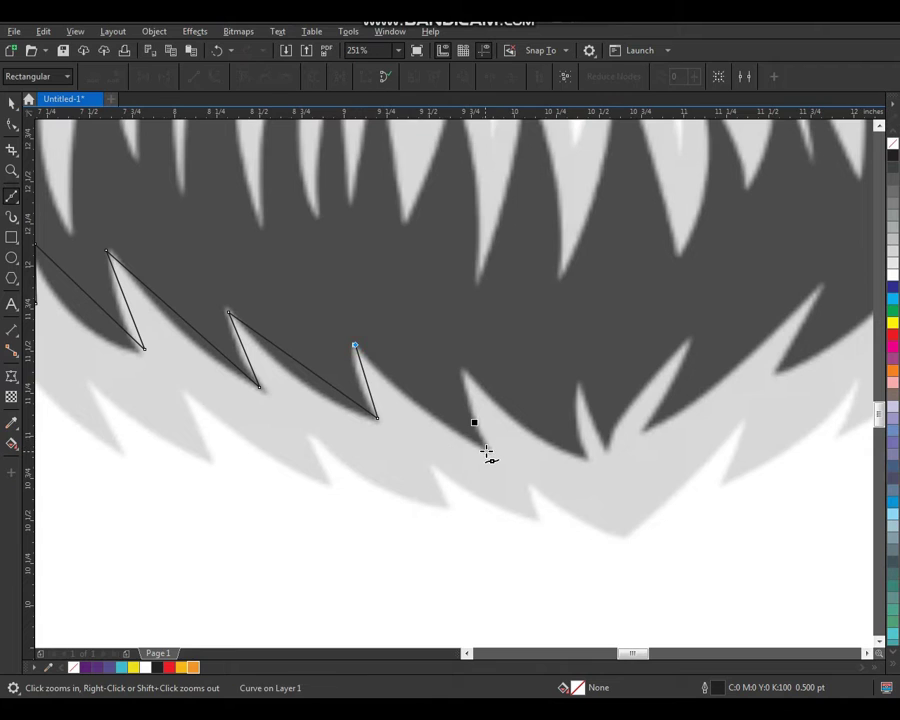
left_click(484, 448)
left_click(462, 366)
left_click(586, 456)
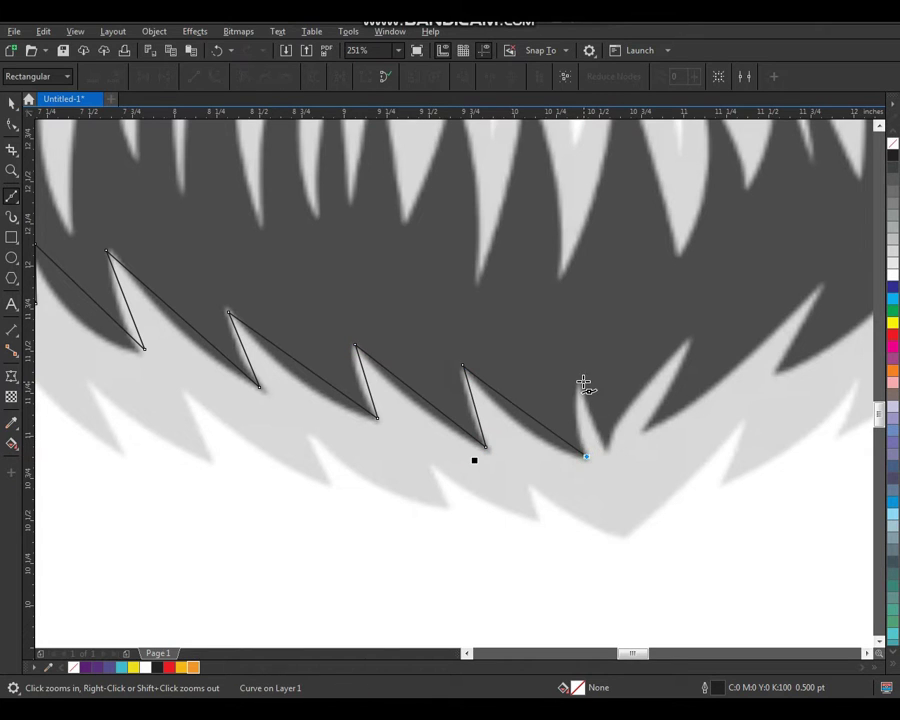
Step: Trace the narrow central spikes at the neck's lowest point and the first feathers rising towards the front
left_click(582, 381)
left_click(608, 449)
left_click(689, 340)
left_click(647, 428)
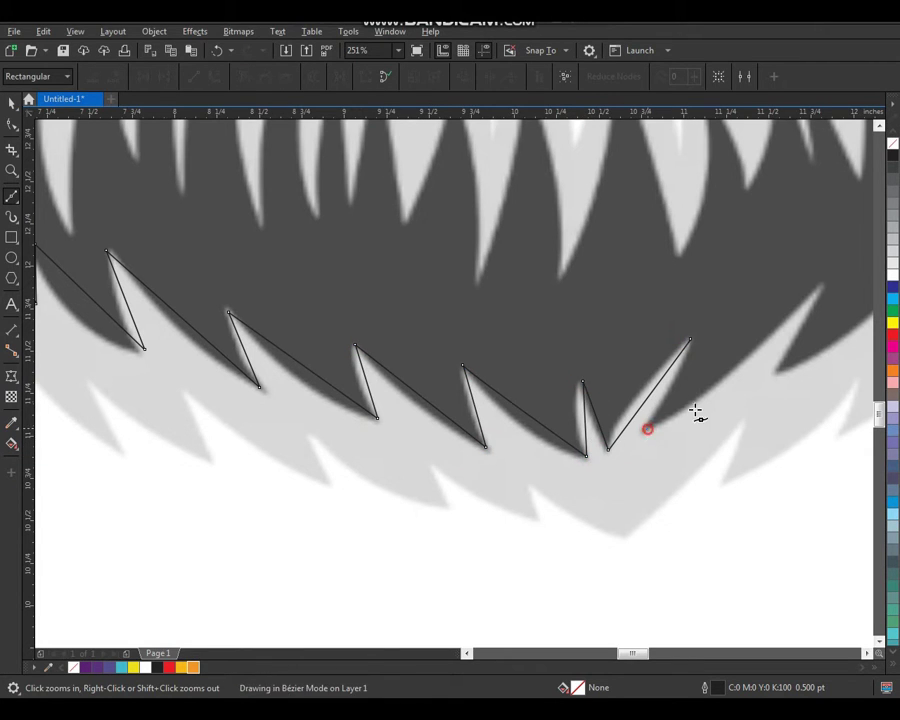
left_click(825, 283)
Step: Outline the last two large feather tips and the notch between them at the front of the neck's base
scroll(679, 382, "down", 3)
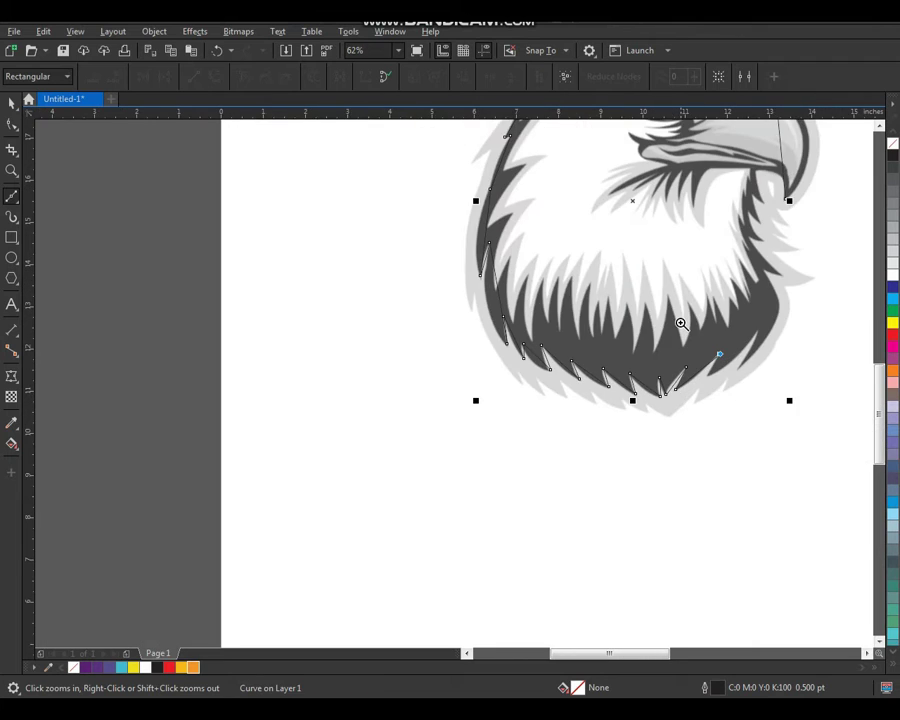
scroll(683, 320, "up", 3)
left_click(331, 358)
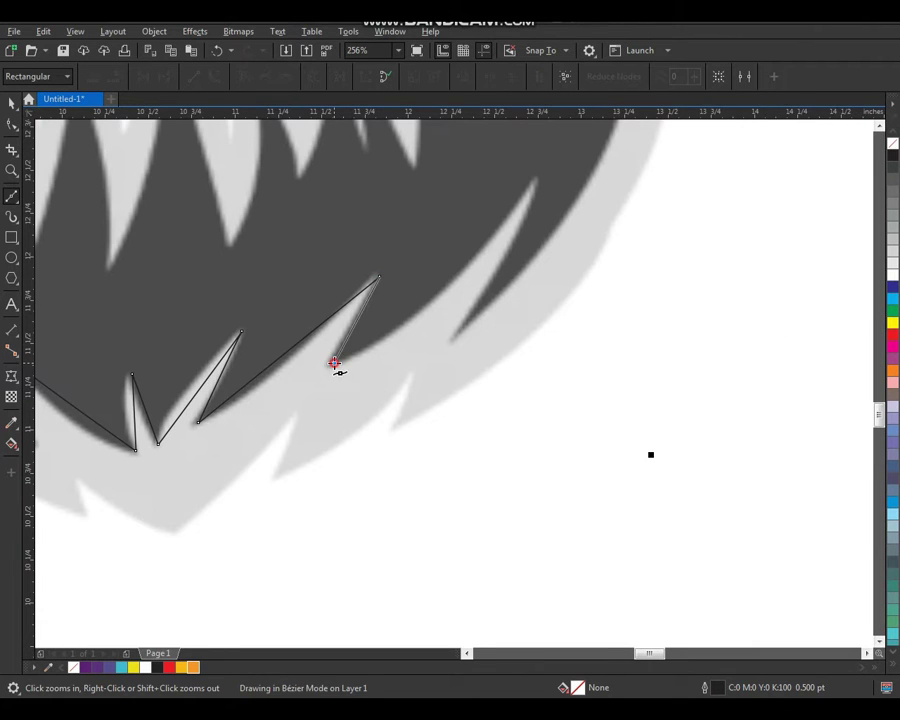
scroll(354, 354, "down", 2)
scroll(453, 275, "up", 4)
left_click(480, 250)
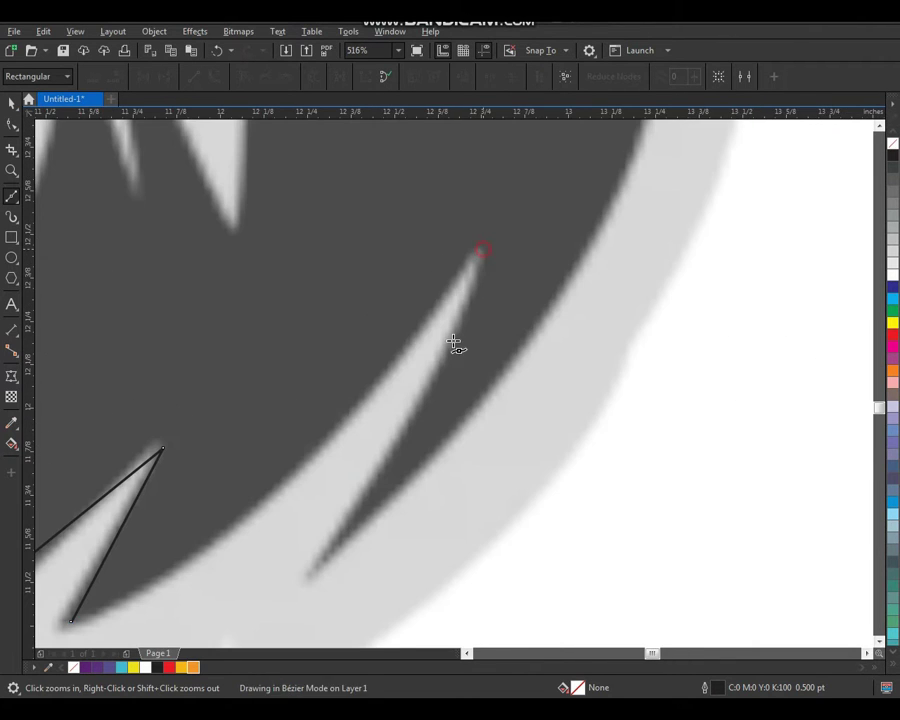
left_click(311, 576)
Step: Carry the outline up the front of the neck around the two lowest throat feathers
scroll(428, 397, "down", 4)
scroll(442, 332, "up", 3)
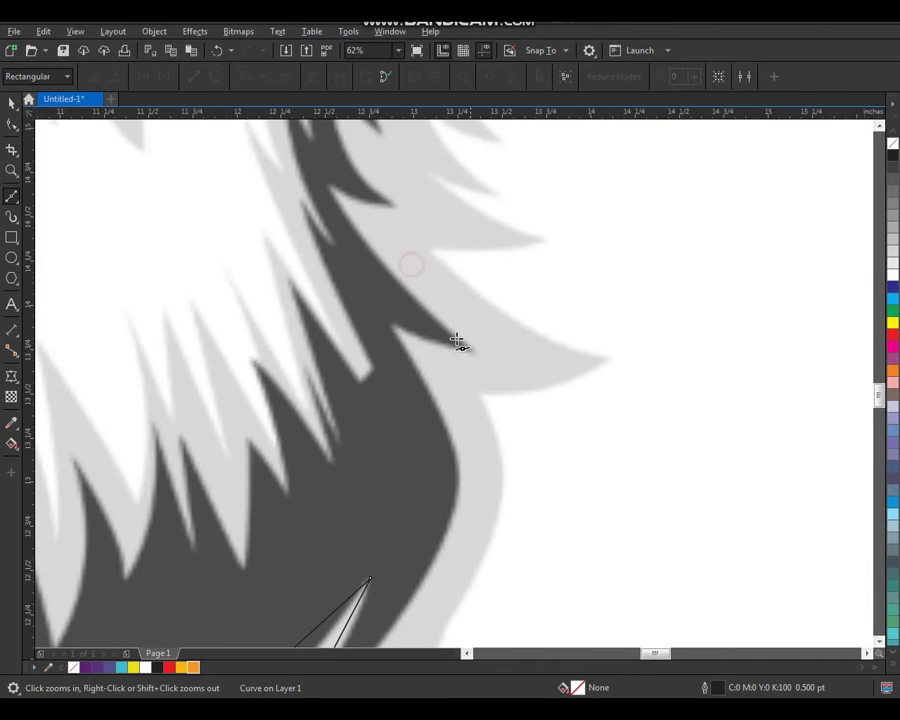
left_click(392, 325)
left_click(472, 340)
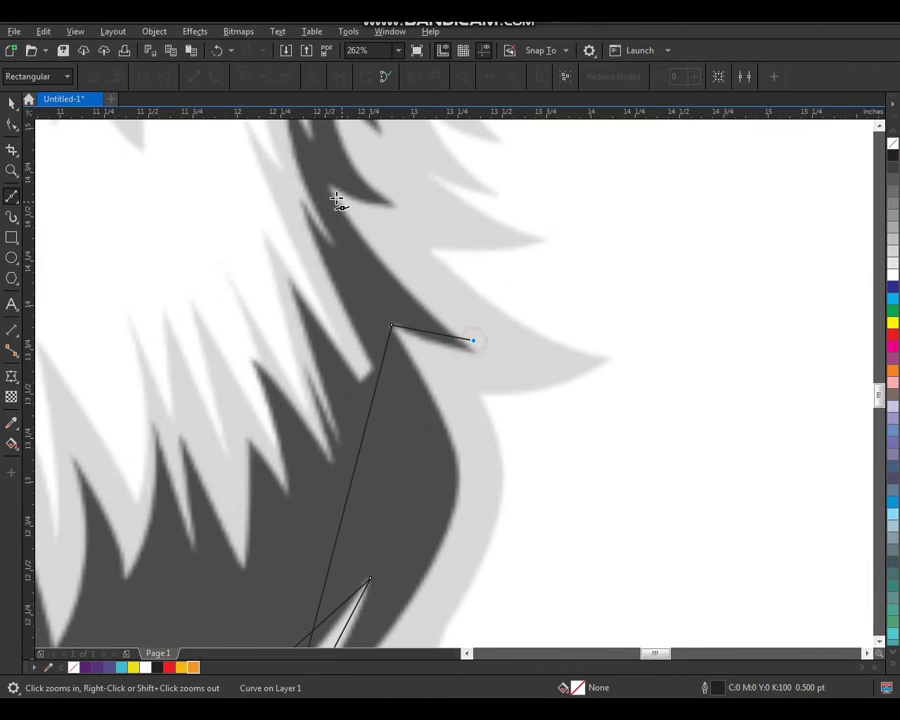
left_click(325, 185)
left_click(392, 200)
Step: Trace the next two throat feathers and their notches beneath the beak
scroll(348, 268, "down", 3)
scroll(368, 393, "up", 4)
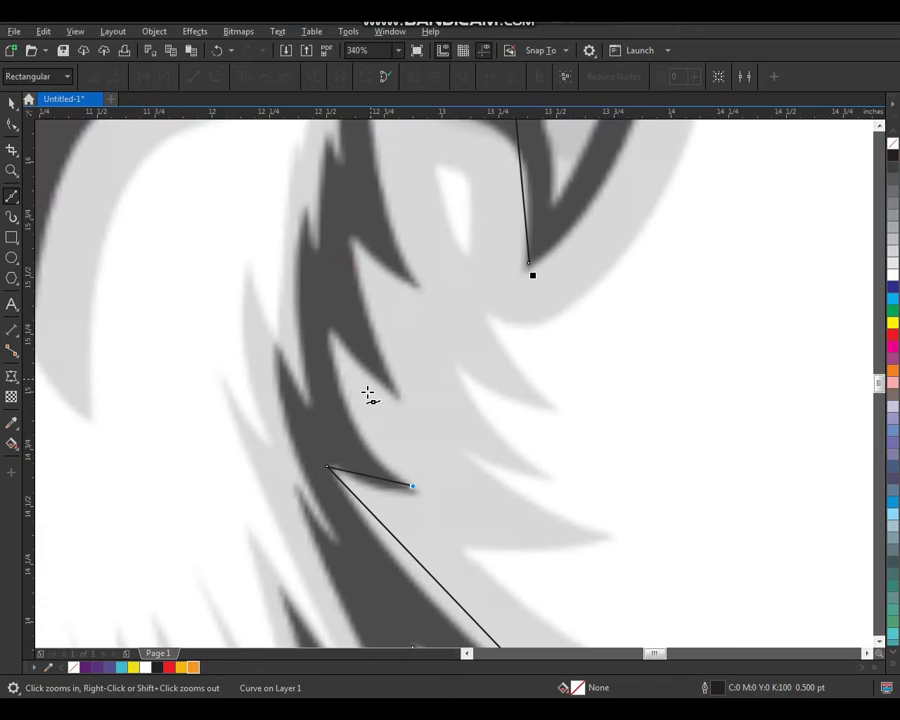
left_click(329, 327)
left_click(399, 387)
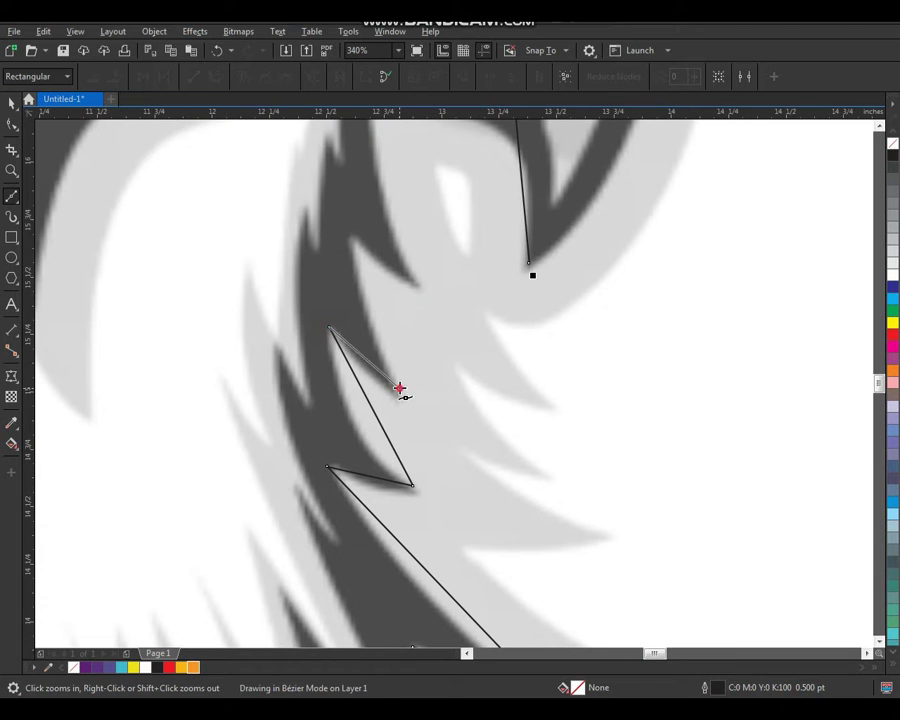
left_click(355, 237)
left_click(412, 286)
Step: Connect the top throat feather to the underside of the beak and close the outline at the beak tip
scroll(408, 285, "down", 4)
scroll(394, 291, "up", 4)
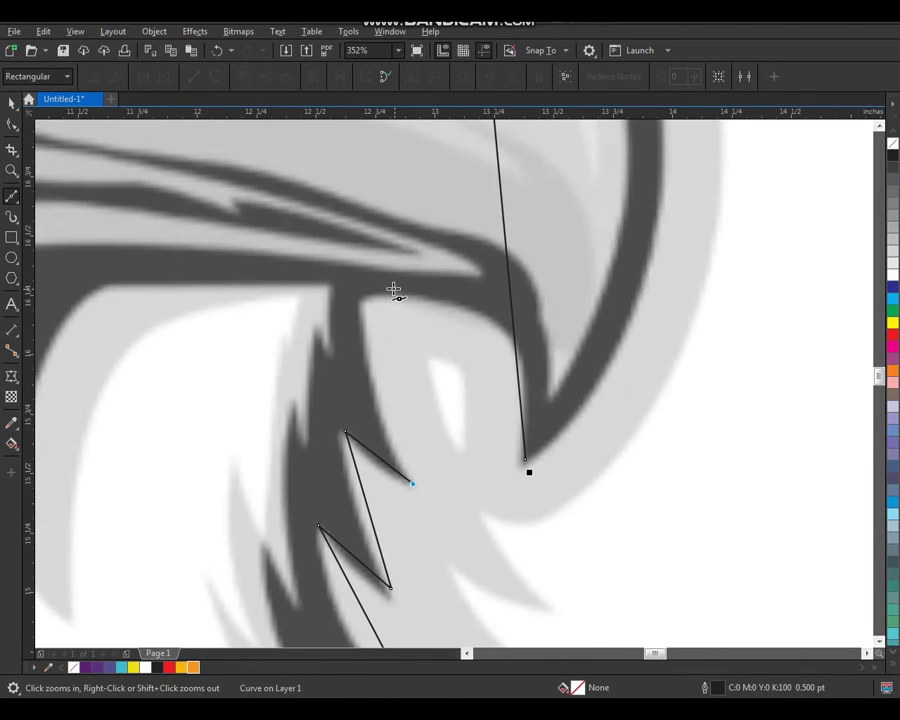
scroll(367, 317, "down", 4)
scroll(357, 281, "up", 4)
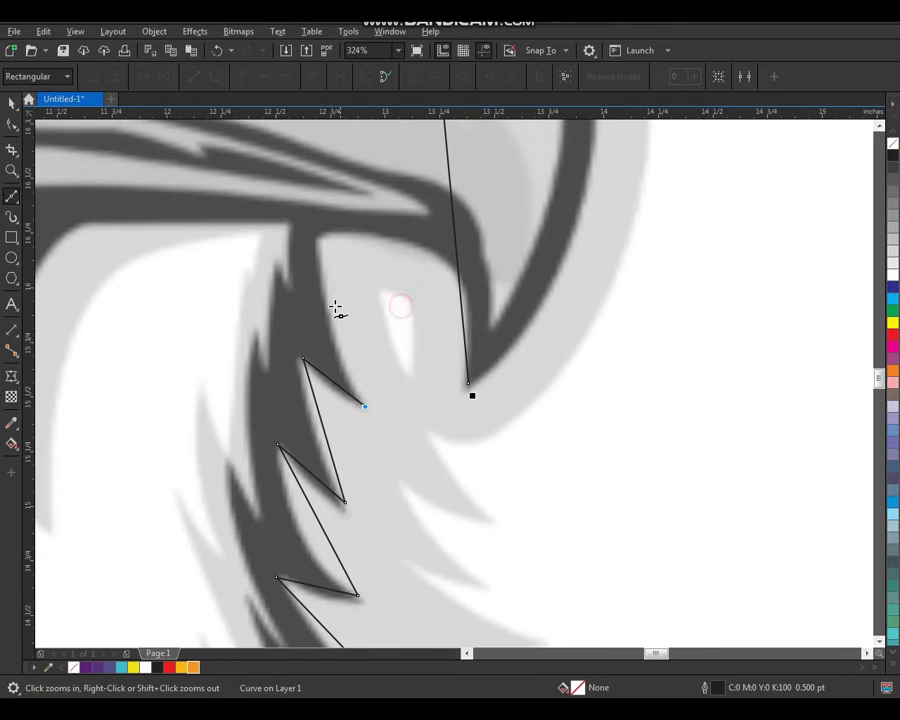
left_click(312, 238)
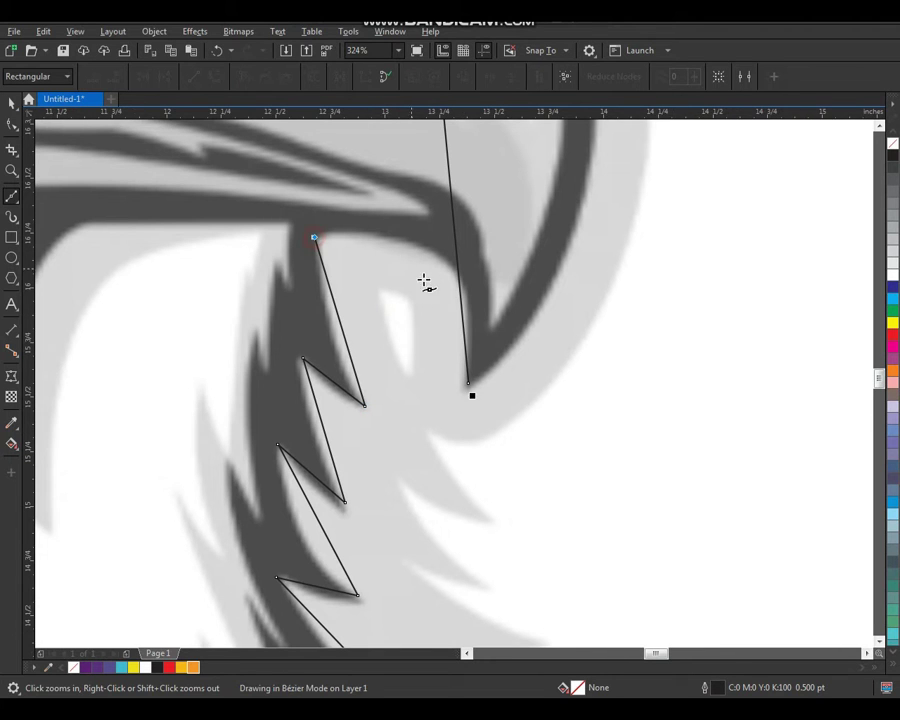
left_click(469, 384)
Step: Set the traced eagle curve's outline width to 3.0 pt
scroll(424, 393, "down", 5)
key("space")
left_click(482, 231)
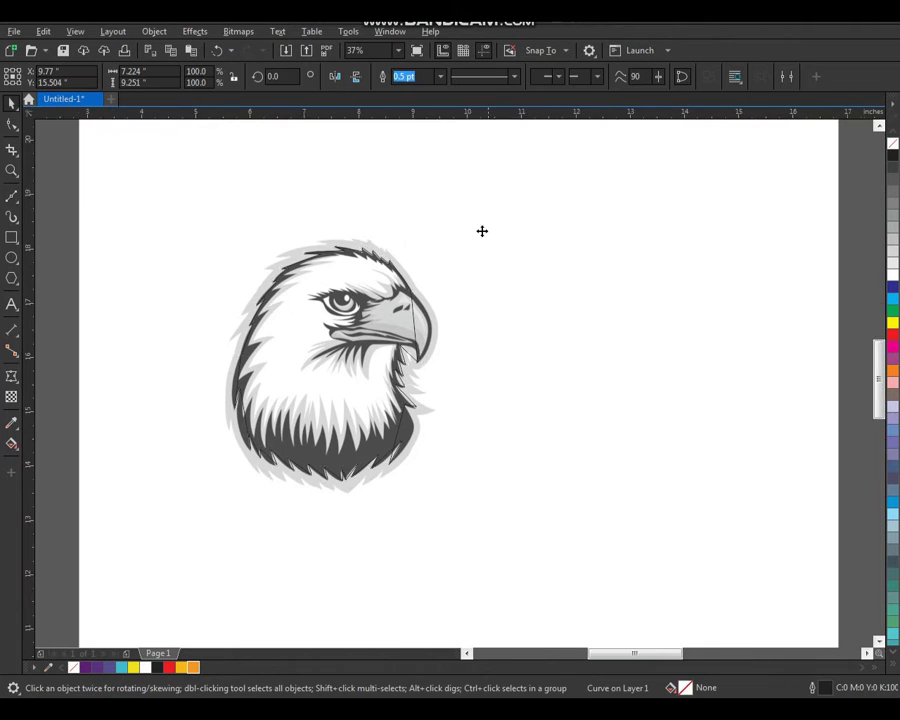
key("shift+F2")
left_click(440, 76)
left_click(416, 138)
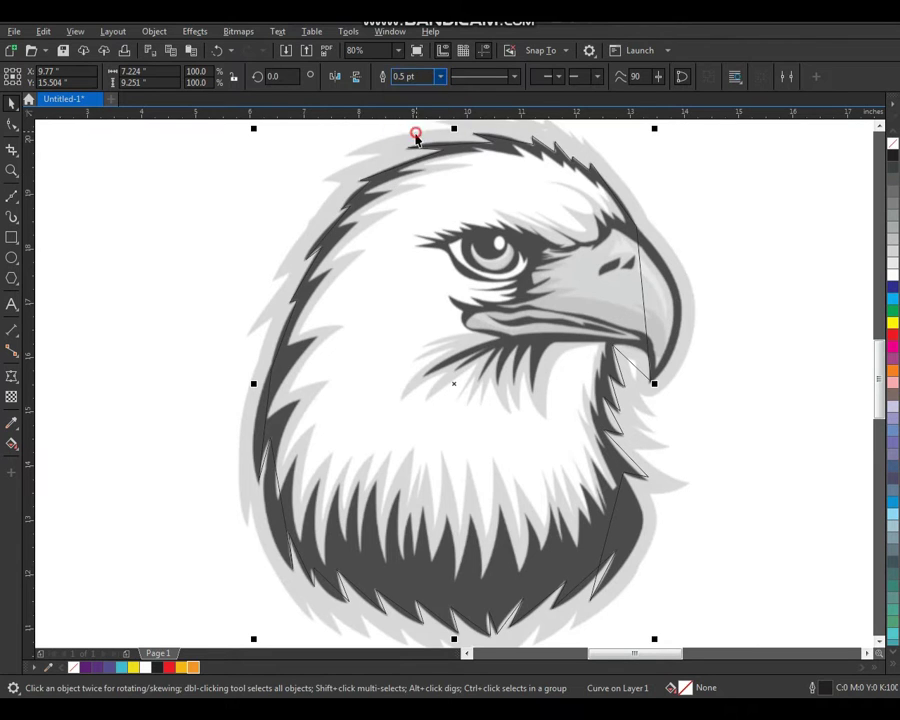
left_click(442, 78)
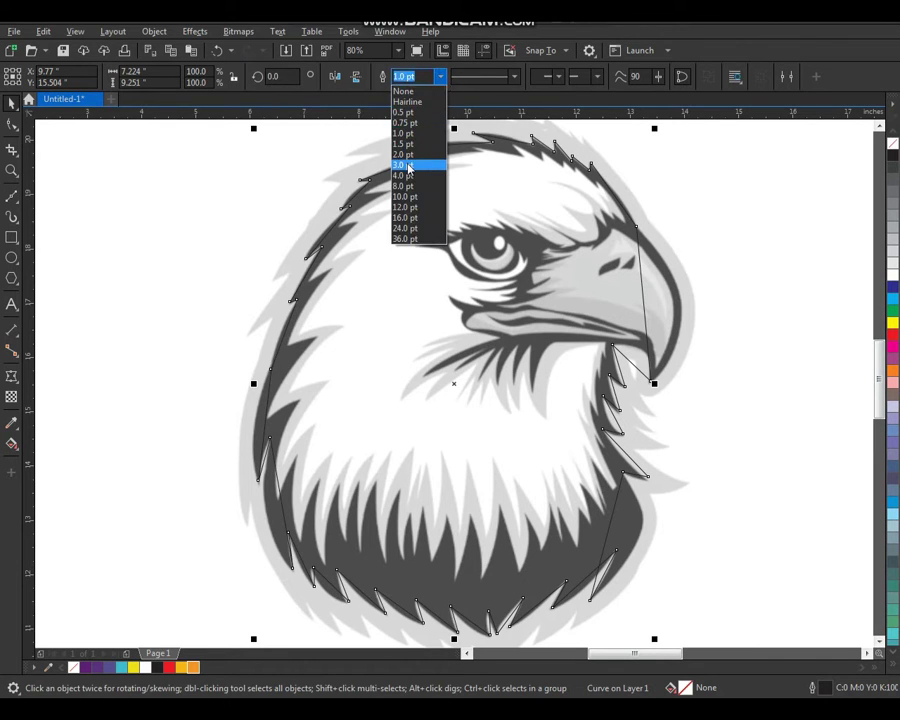
left_click(408, 165)
Step: Select all nodes of the traced outline with the Shape tool and convert its straight segments to curves
key("F3")
key("F2")
scroll(600, 330, "up", 1)
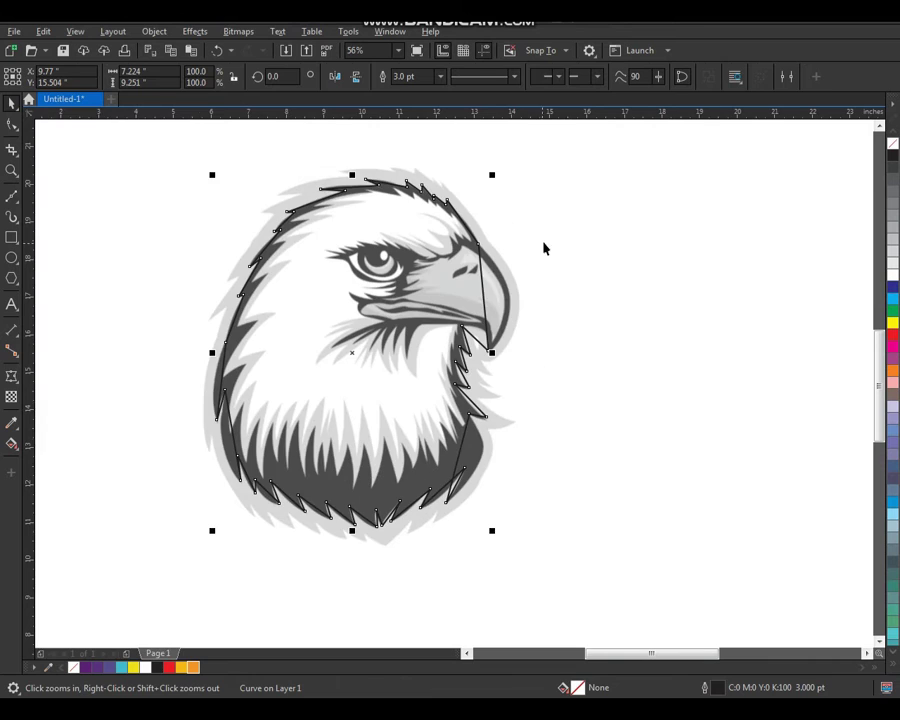
key("F10")
left_click_drag(589, 165, 180, 563)
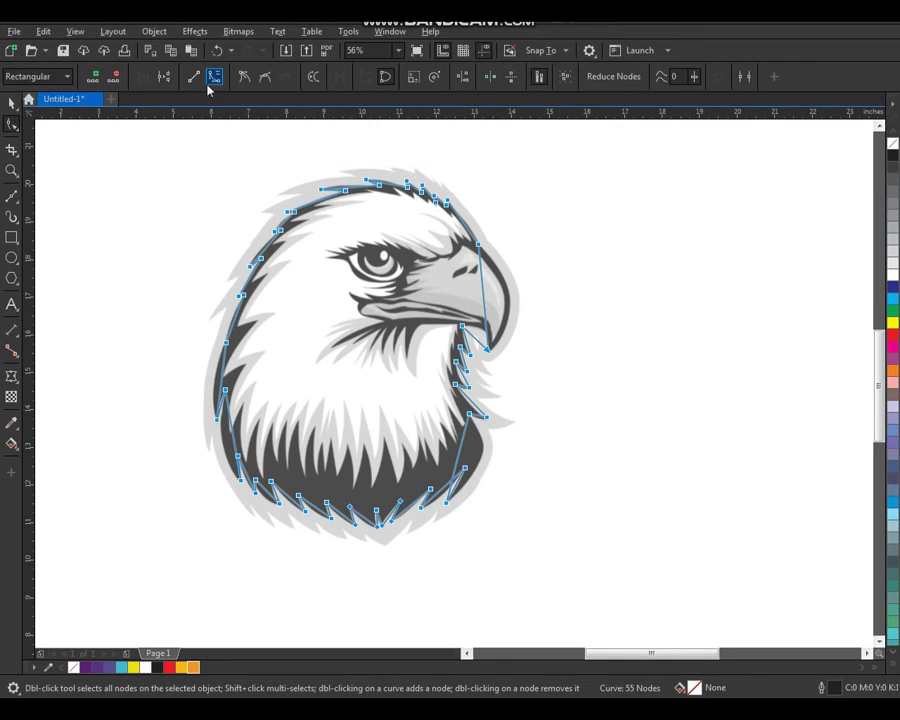
left_click(215, 84)
Step: Bend the segment between the last forehead feather and the top of the beak to follow the forehead's outer edge
key("F2")
left_click_drag(333, 167, 407, 252)
left_click_drag(660, 243, 724, 323)
scroll(645, 233, "down", 2)
key("F2")
scroll(661, 329, "down", 3)
key("F2")
left_click_drag(659, 287, 824, 510)
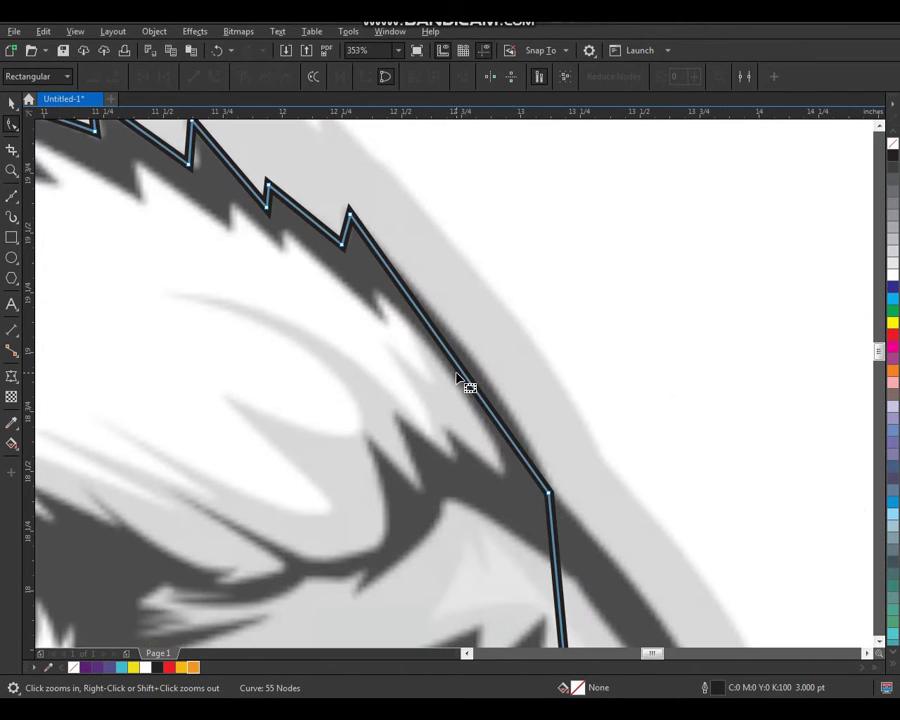
left_click_drag(460, 371, 585, 583)
Step: Bend the segment from the top of the beak to its tip to follow the beak's outer front edge
scroll(500, 381, "down", 3)
key("F2")
left_click_drag(451, 413, 558, 400)
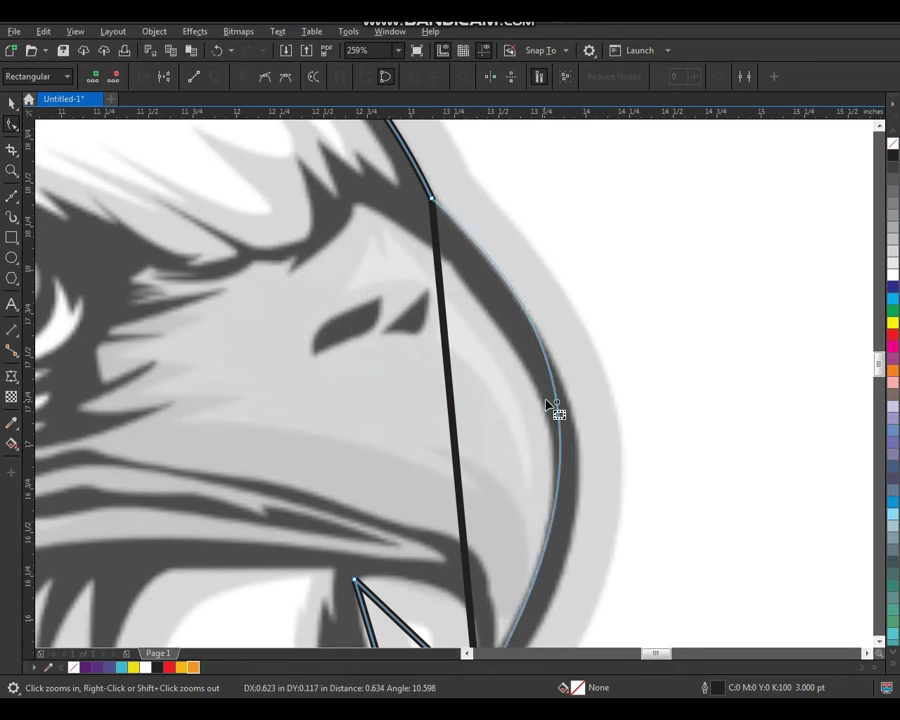
scroll(538, 402, "down", 1)
key("F2")
left_click_drag(455, 298, 582, 566)
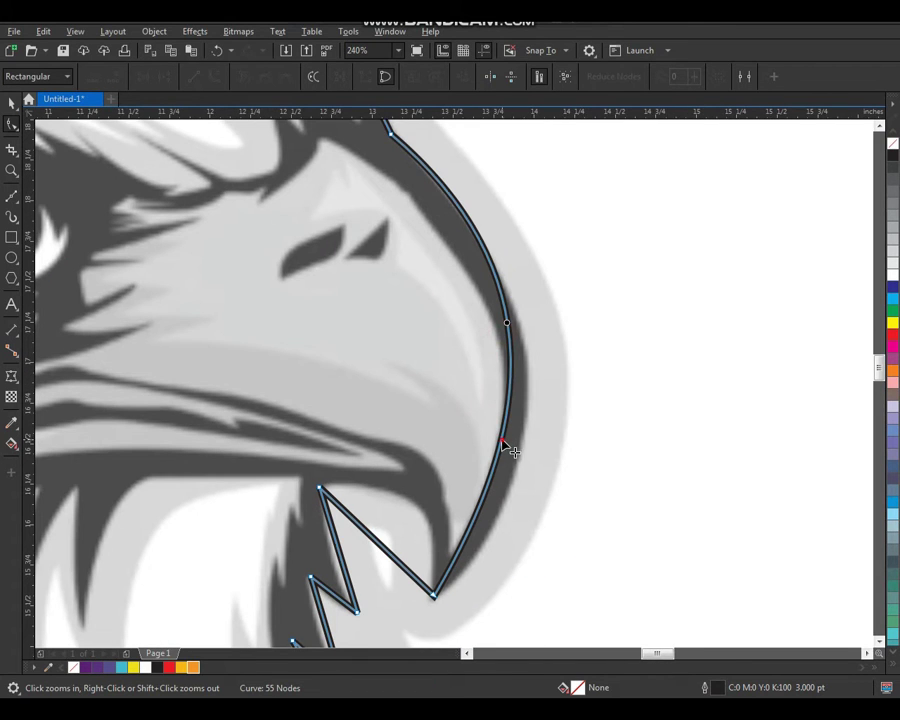
left_click_drag(510, 450, 516, 460)
Step: Bend the segment between the beak tip and the top throat feather to follow the underside of the hooked beak
scroll(452, 452, "down", 2)
key("F2")
left_click_drag(374, 416, 461, 542)
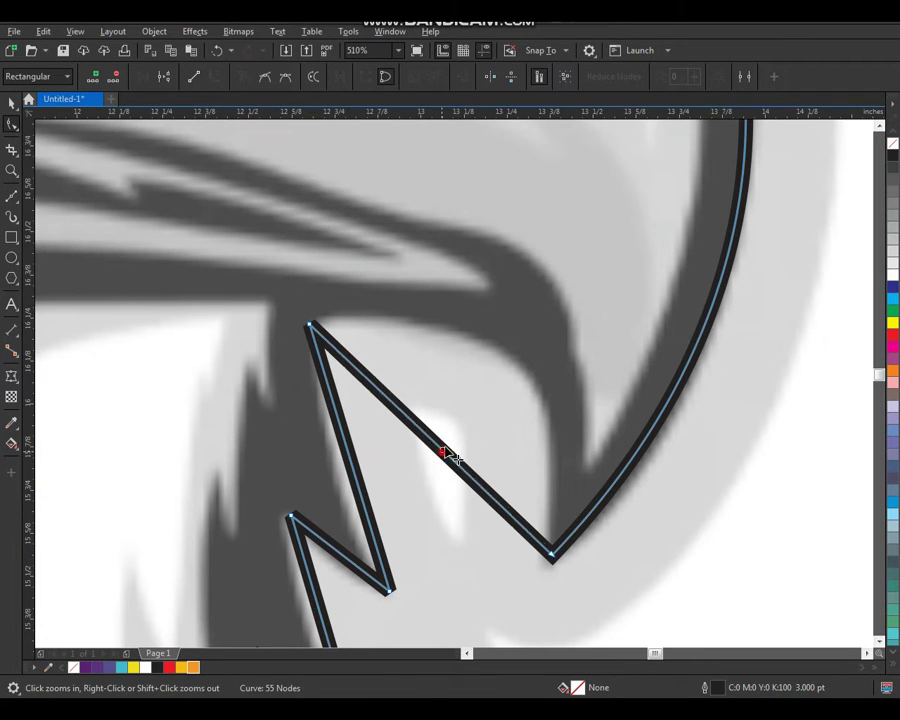
left_click_drag(450, 456, 516, 376)
Step: Bend the long edges of the lower throat feathers to match the curved feather edges in the bitmap
scroll(484, 470, "down", 3)
left_click_drag(395, 434, 505, 626)
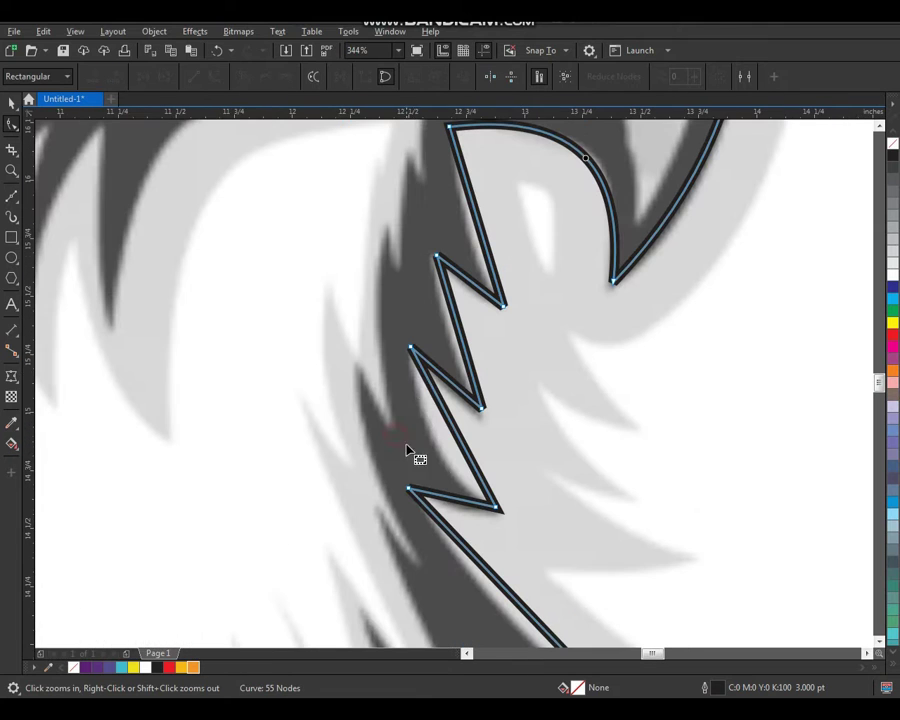
left_click_drag(443, 412, 496, 572)
scroll(457, 530, "down", 3)
key("F2")
left_click_drag(519, 394, 511, 405)
Step: Bend the long segment below the last throat feather outward to follow the front edge of the chest
scroll(479, 452, "down", 2)
key("F2")
left_click_drag(394, 400, 534, 652)
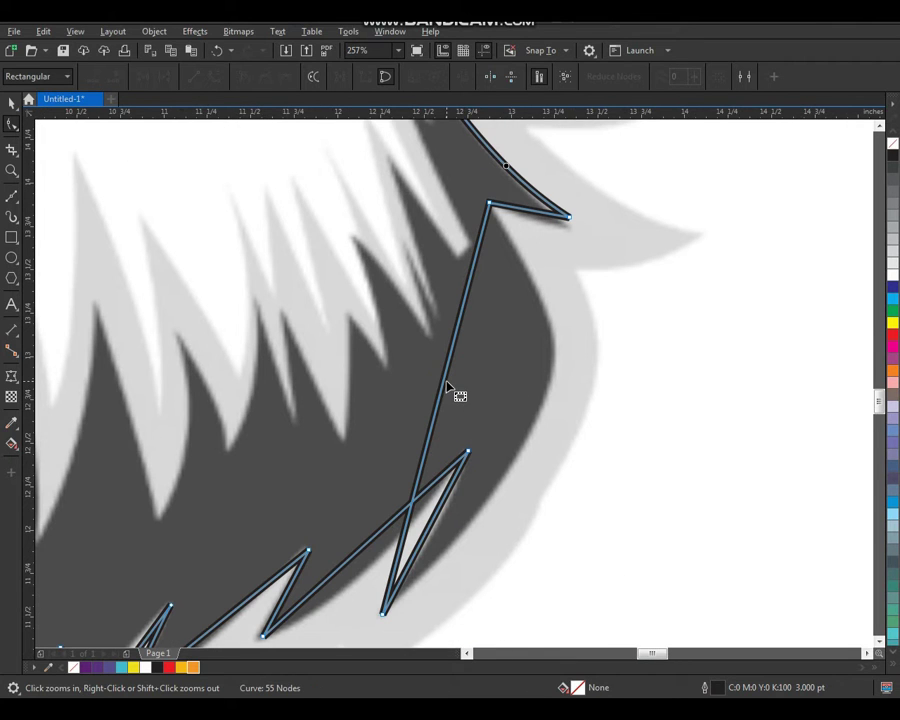
left_click_drag(446, 386, 545, 392)
Step: Bend the feather edges on both sides of the lowest point of the chest to match the bitmap
scroll(481, 436, "down", 2)
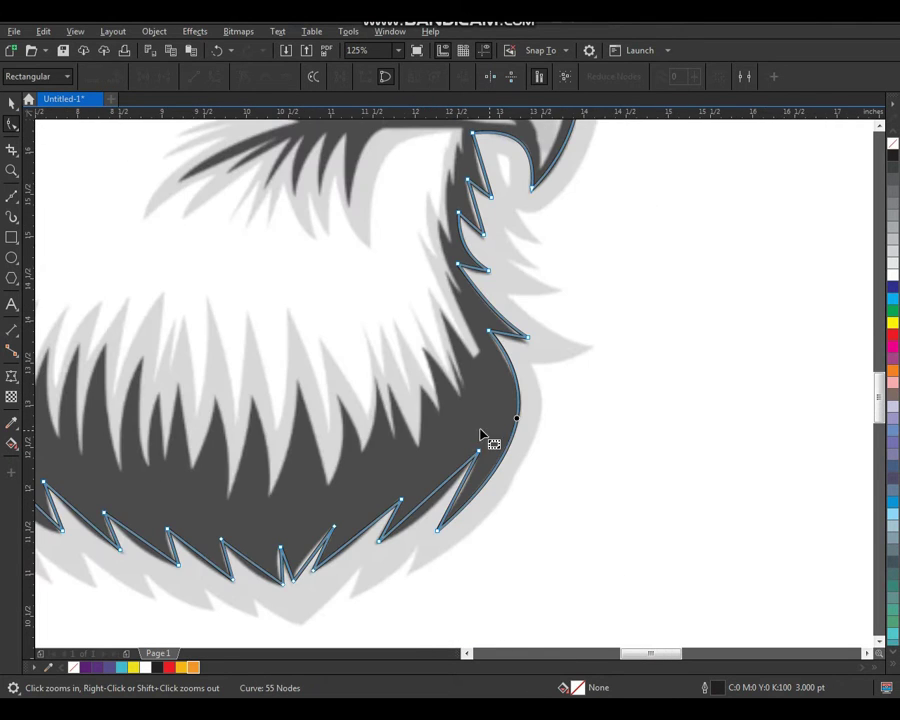
left_click_drag(267, 473, 483, 620)
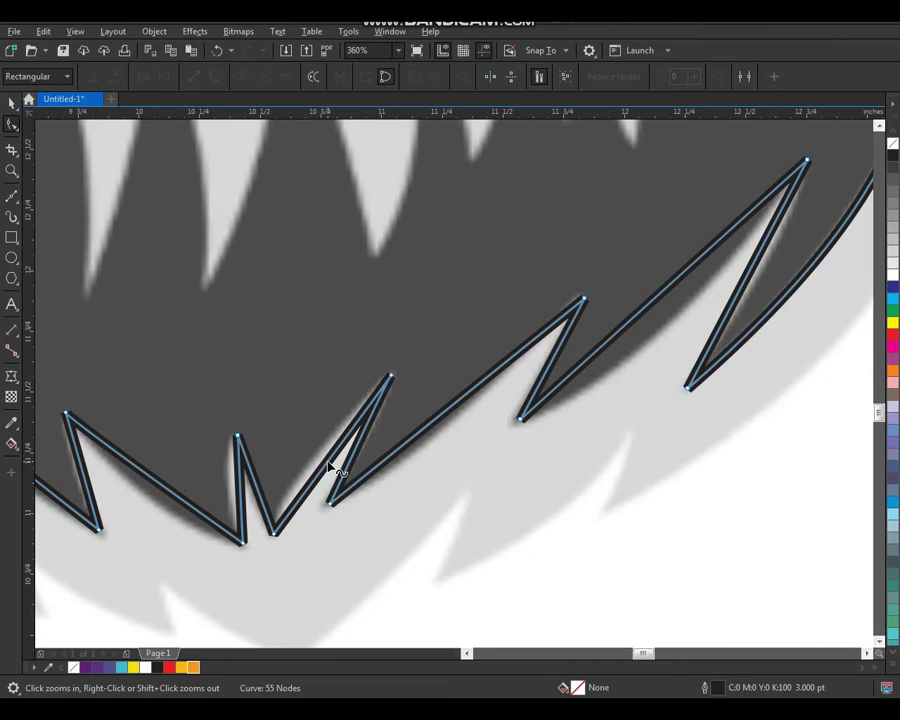
left_click_drag(330, 466, 302, 505)
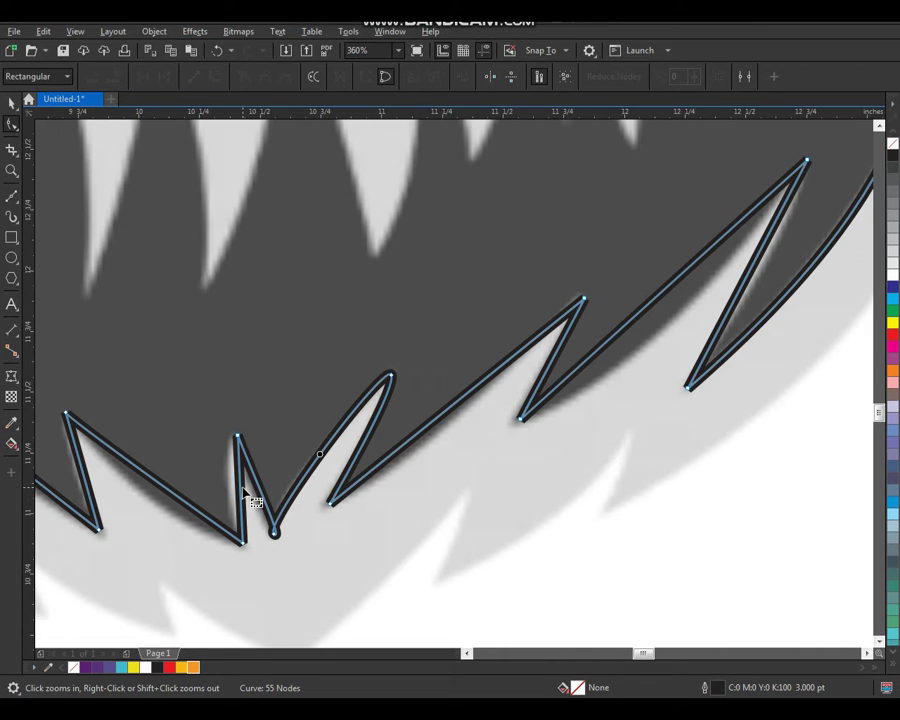
left_click_drag(238, 487, 231, 483)
Step: Bend the edges of the next bottom feathers on the rear side of the chest's lowest point
scroll(250, 533, "down", 1)
key("F2")
left_click_drag(263, 403, 3, 565)
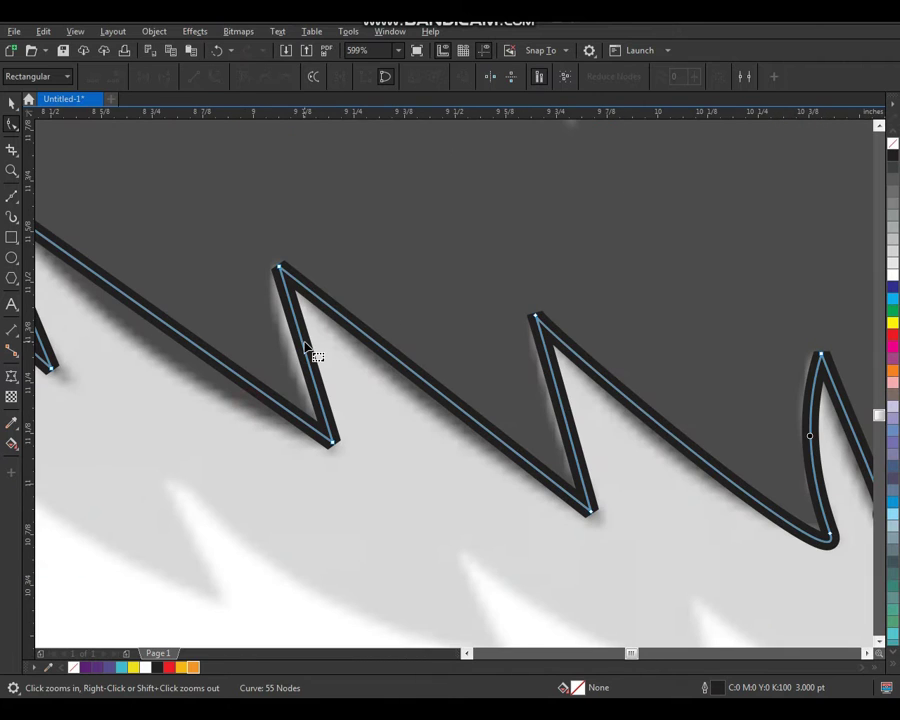
left_click_drag(299, 339, 289, 343)
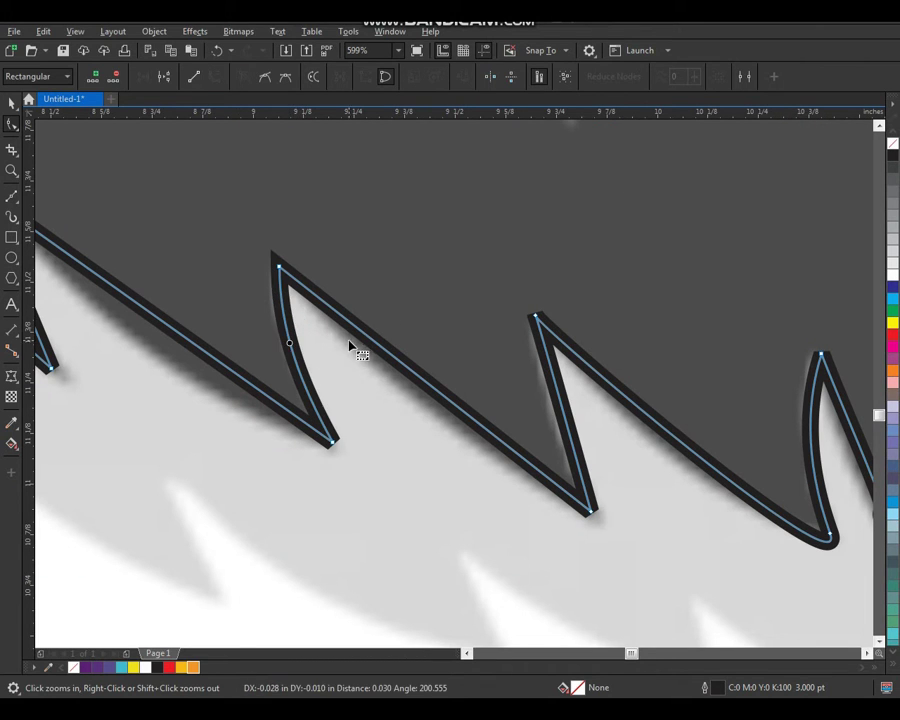
left_click_drag(370, 340, 366, 345)
Step: Bend the long lower edges of the remaining bottom feathers toward the back of the neck to follow the dark artwork
scroll(340, 378, "down", 1)
scroll(343, 384, "down", 1)
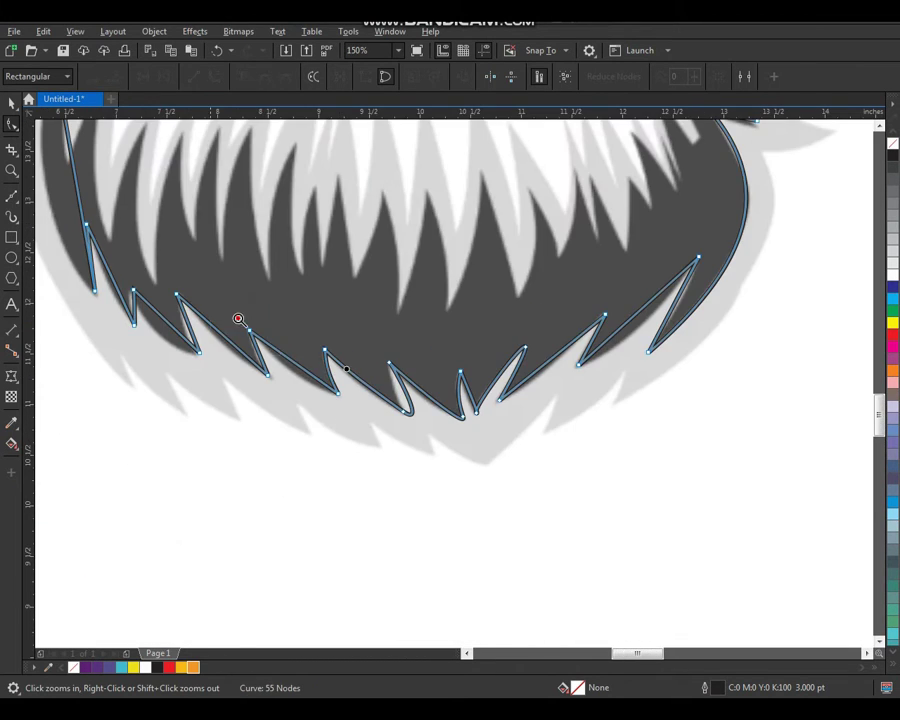
scroll(388, 362, "up", 2)
left_click_drag(466, 333, 463, 350)
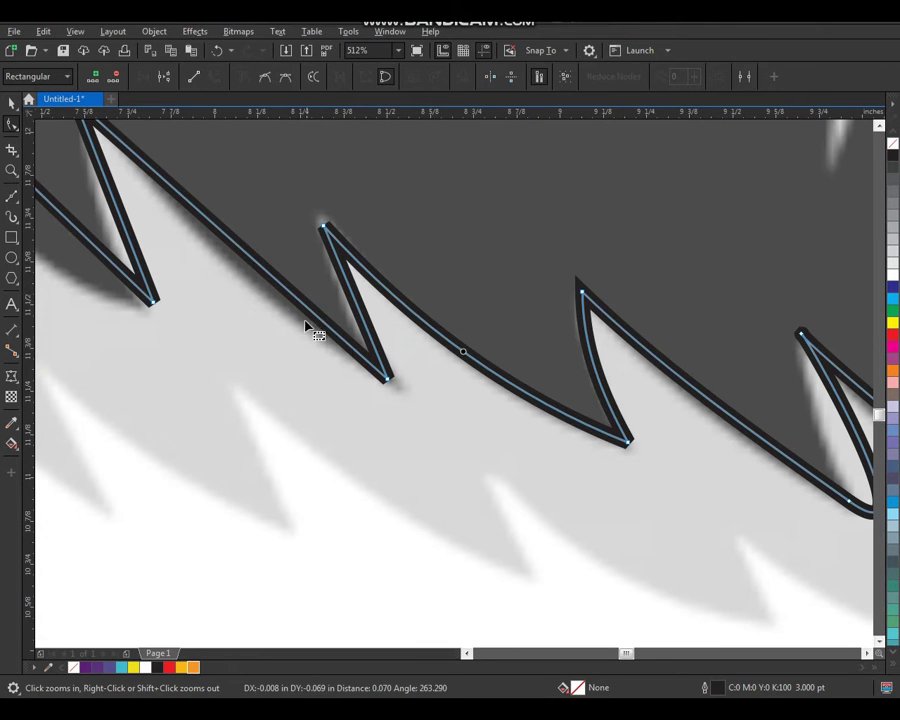
scroll(272, 280, "down", 2)
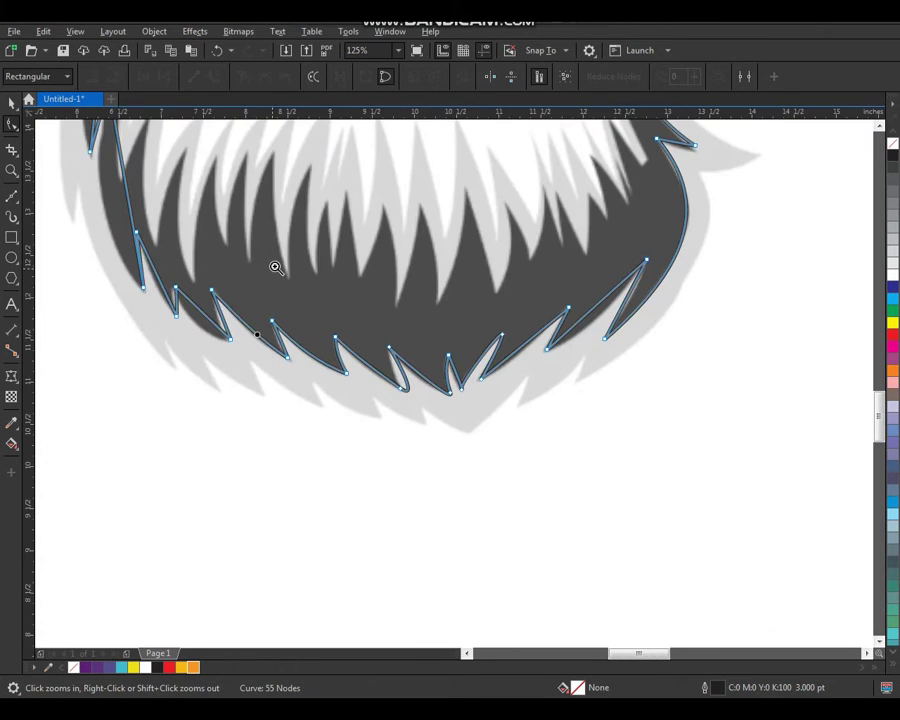
scroll(300, 310, "up", 2)
left_click_drag(343, 334, 313, 384)
Step: Bend the long segment at the lower back of the neck, above the bottom feathers, to follow the dark edge
scroll(308, 371, "down", 2)
scroll(260, 264, "up", 2)
scroll(278, 292, "down", 2)
key("F2")
left_click_drag(207, 145, 364, 340)
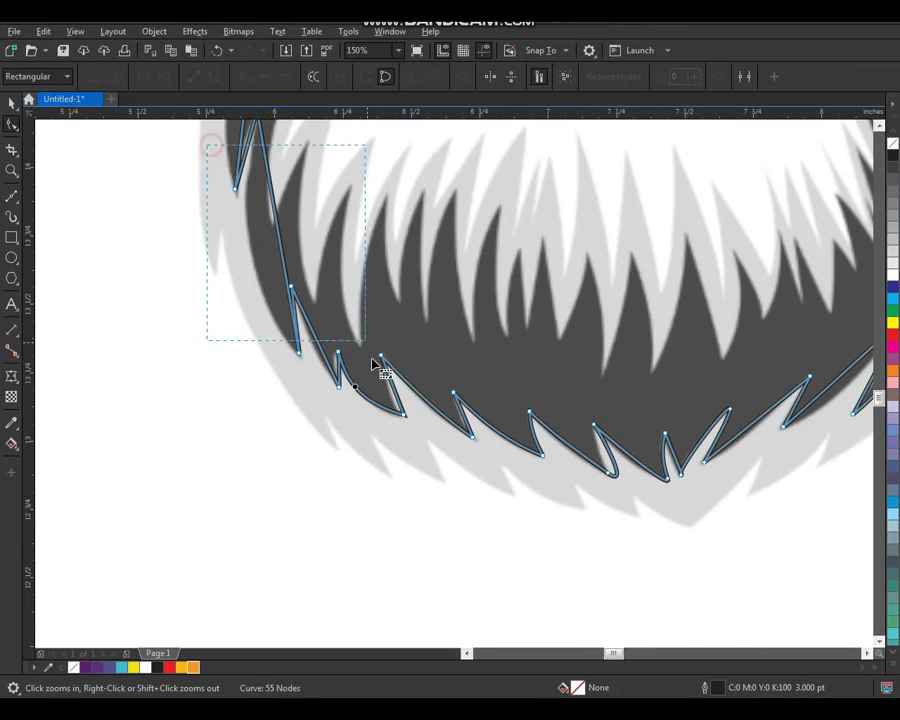
mouse_move(437, 362)
left_mouse_down()
mouse_move(402, 368)
mouse_move(368, 402)
mouse_move(358, 394)
left_mouse_up()
Step: Bend the segments along the upper back of the neck to follow the dark band's outer edge
scroll(358, 394, "down", 3)
key("F2")
left_click_drag(306, 369, 479, 168)
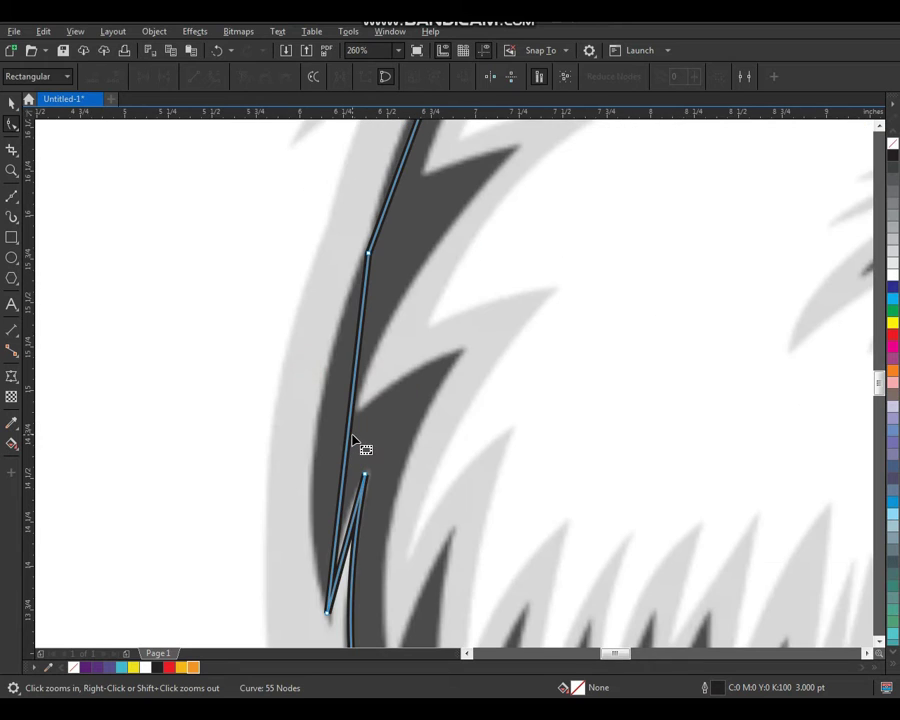
left_click_drag(347, 434, 317, 437)
scroll(368, 393, "down", 1)
key("F2")
left_click_drag(350, 366, 484, 224)
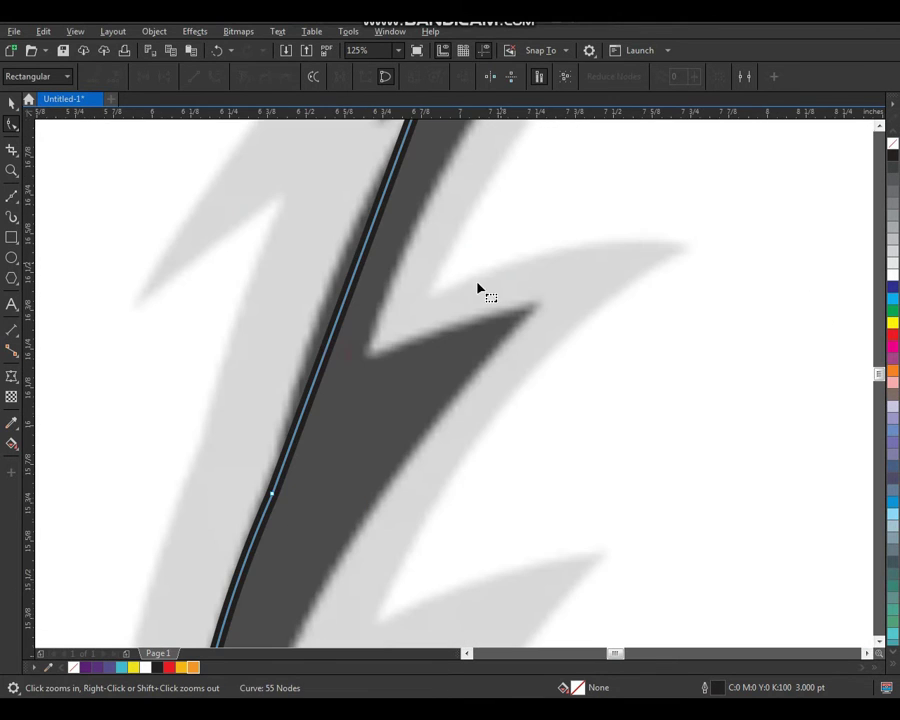
left_click_drag(334, 340, 630, 125)
Step: Bend the segments between the feather notches on the back and crown of the head to match the outer edge
scroll(333, 345, "down", 3)
key("F2")
left_click_drag(304, 307, 442, 192)
scroll(293, 300, "down", 2)
key("F2")
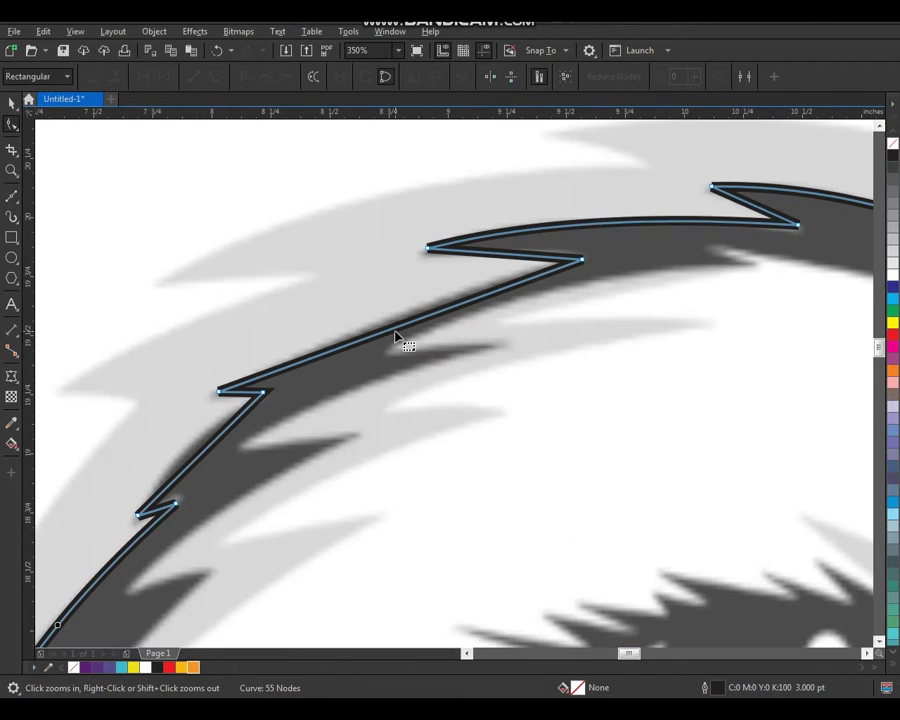
left_click_drag(400, 330, 341, 332)
scroll(373, 318, "down", 3)
scroll(271, 341, "up", 4)
scroll(350, 320, "down", 3)
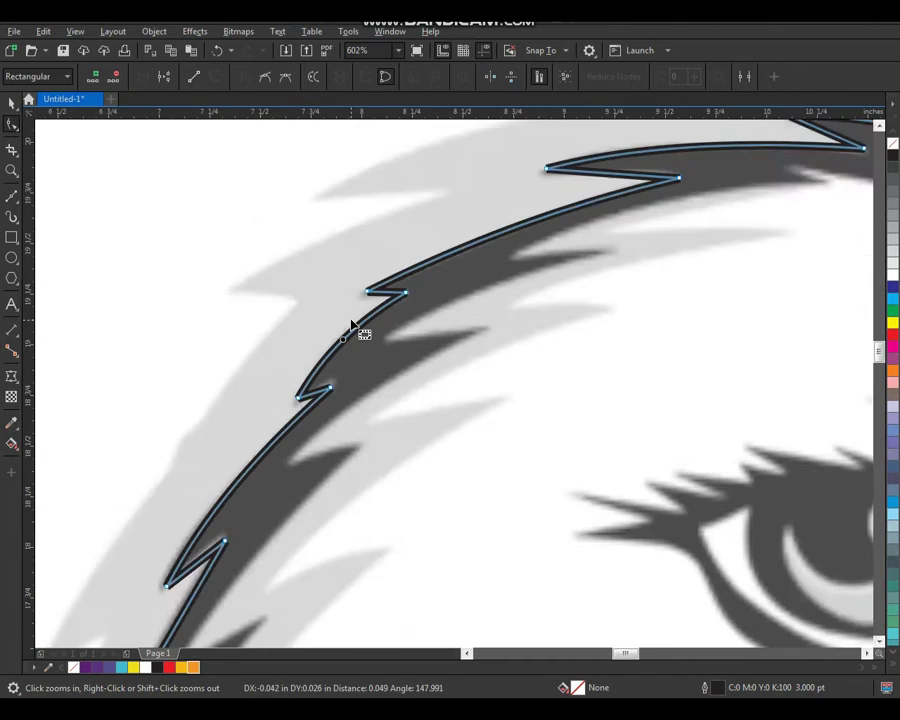
key("F2")
left_click_drag(475, 237, 560, 359)
key("F3")
key("space")
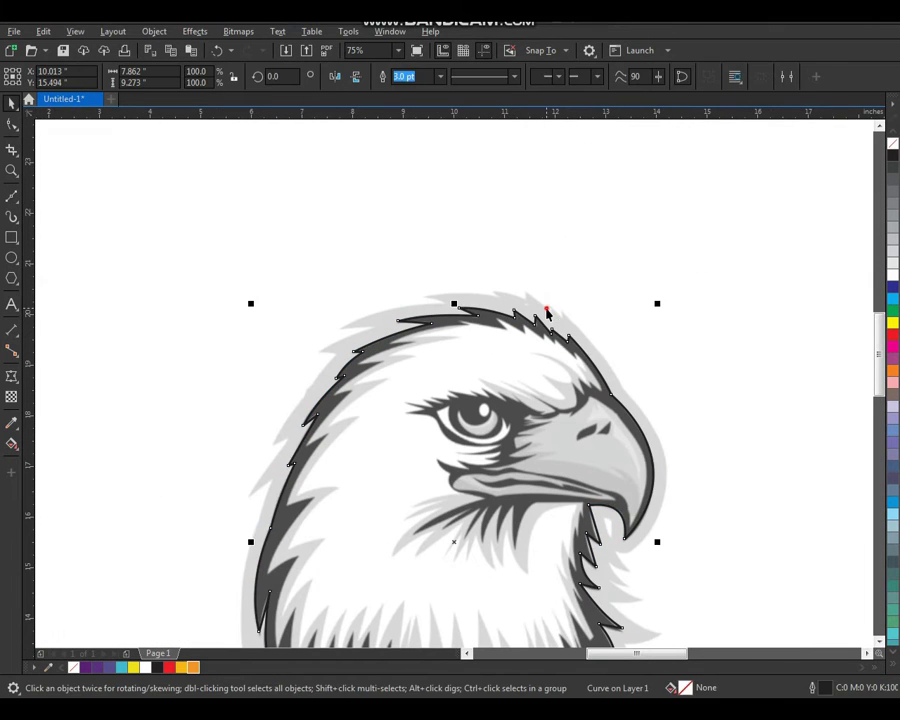
left_click(545, 309)
key("F4")
left_click(706, 310)
left_click_drag(529, 405, 549, 401)
key("ctrl+z")
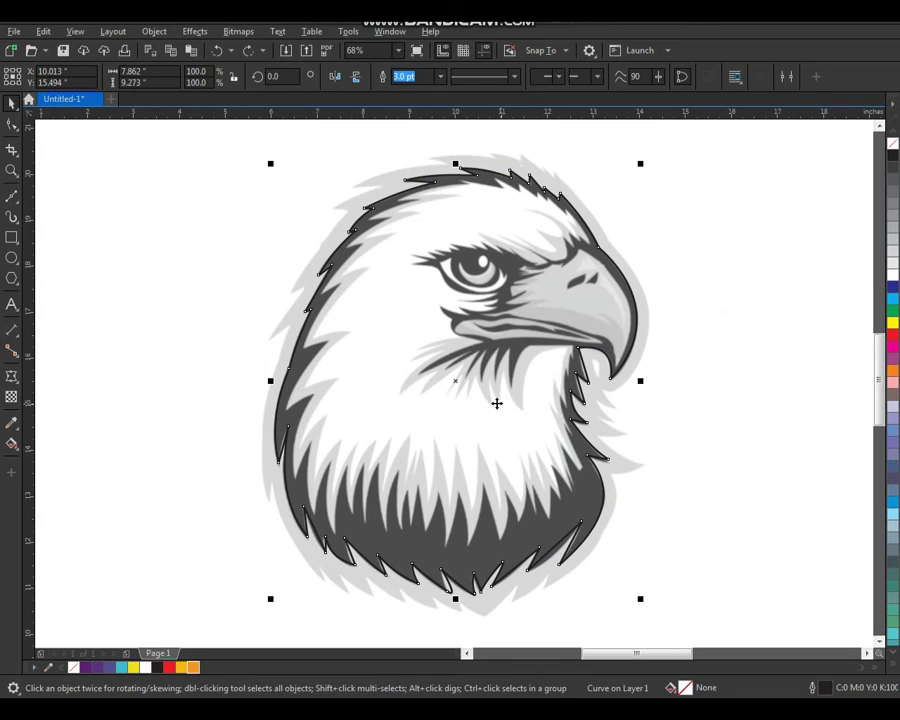
Step: Move the traced head outline horizontally to the empty area right of the bitmap, fill it with black and deselect it
key("F2")
left_click_drag(407, 522, 512, 618)
scroll(422, 462, "down", 4)
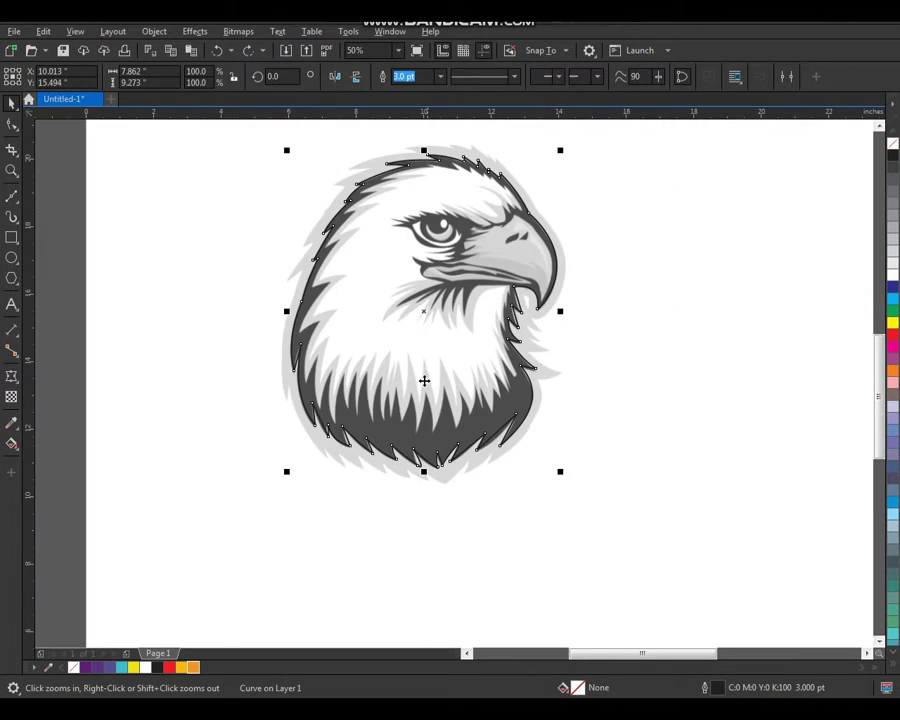
key("F2")
left_click_drag(350, 247, 612, 434)
key("space")
left_click_drag(195, 350, 633, 354)
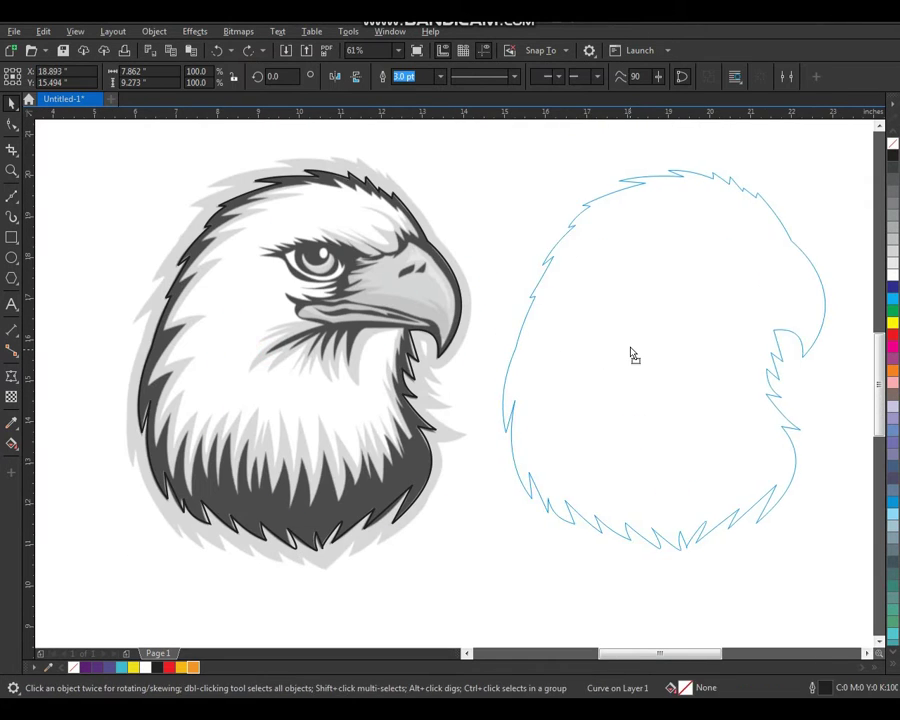
left_click(892, 157)
left_click(635, 156)
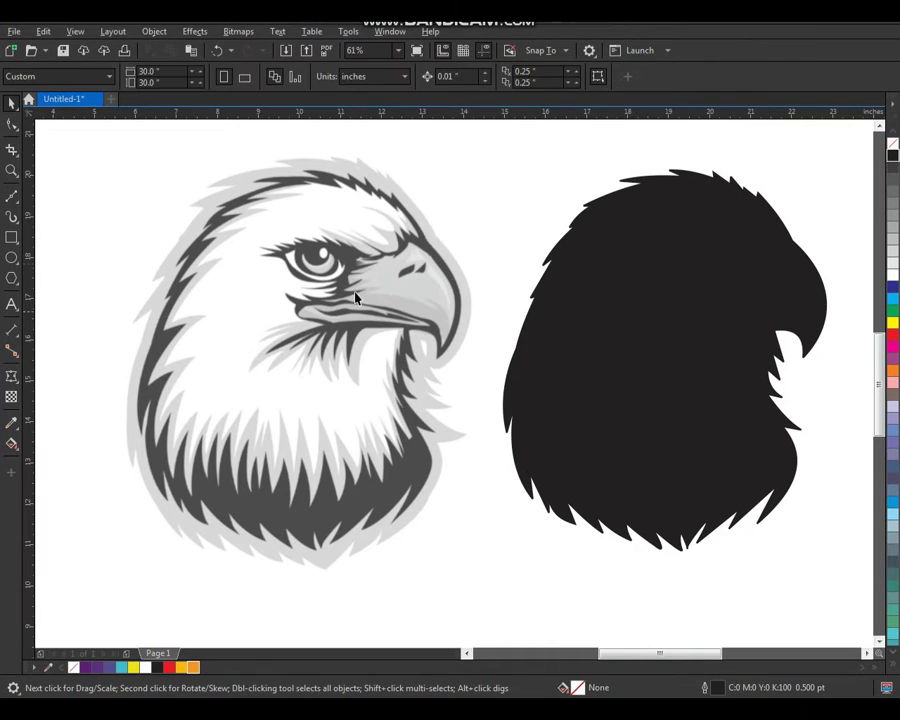
Step: Start a new Bézier curve at the top of the beak and trace the forehead's inner dark edge to the first feather tip
key("space")
left_click_drag(138, 167, 460, 485)
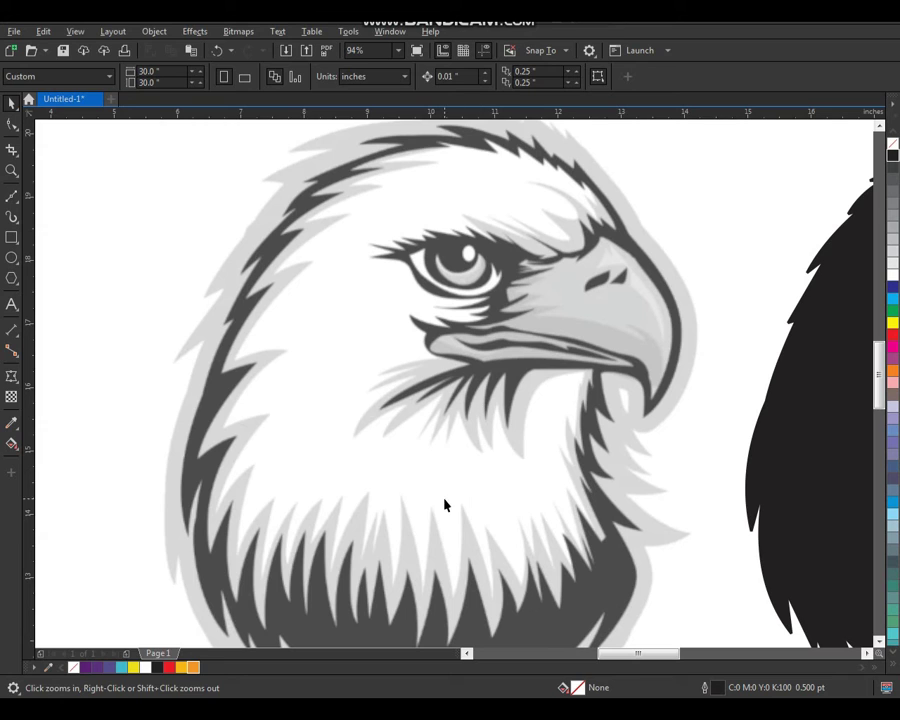
left_click(12, 196)
scroll(428, 327, "down", 2)
key("F2")
left_click_drag(311, 214, 600, 489)
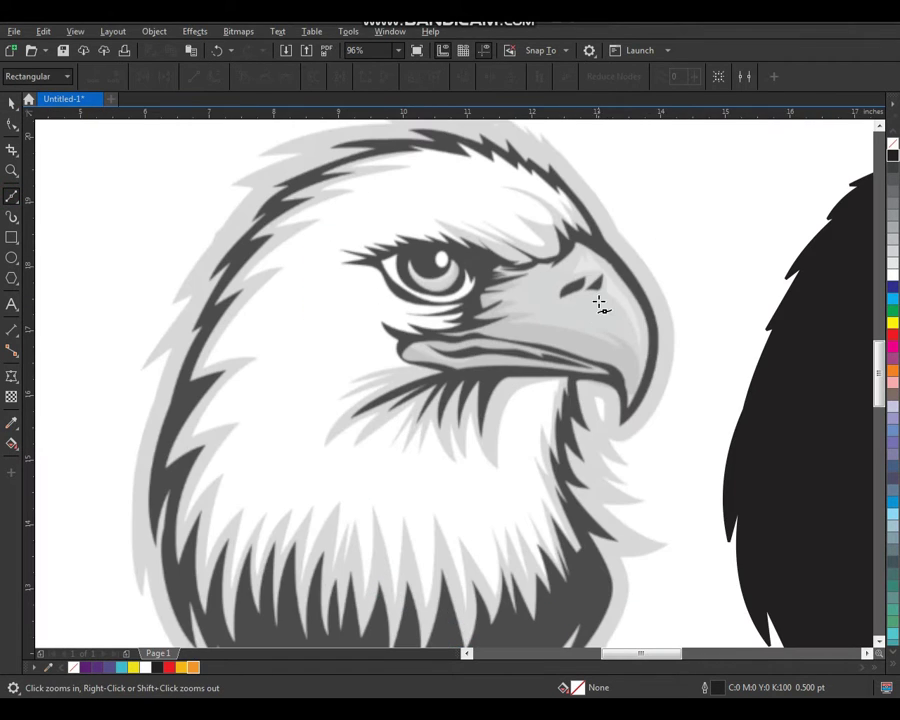
left_click(562, 185)
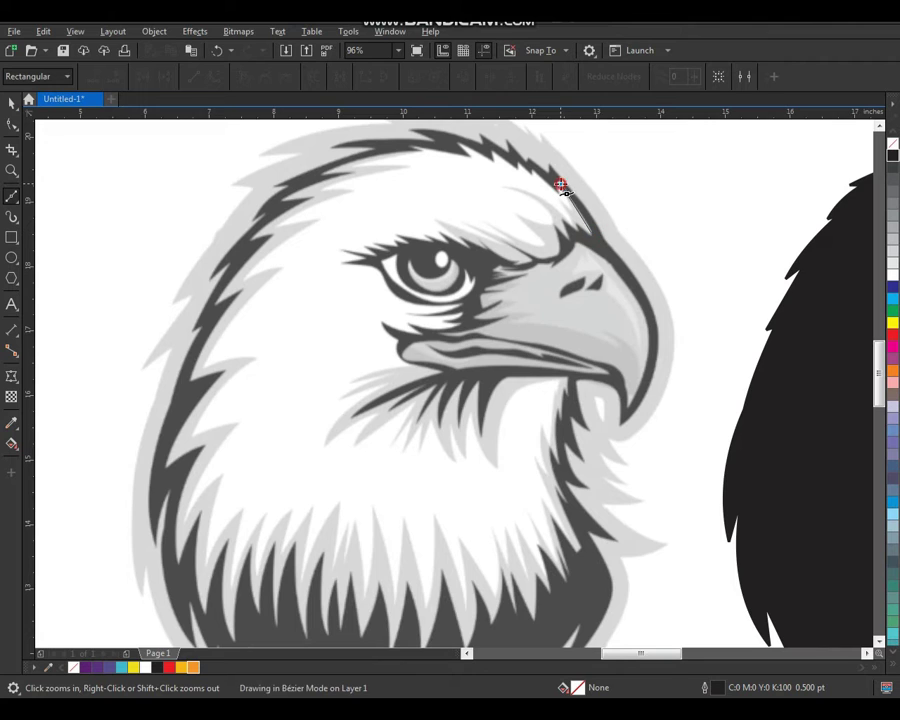
key("F2")
left_click_drag(301, 265, 570, 165)
left_click(845, 322)
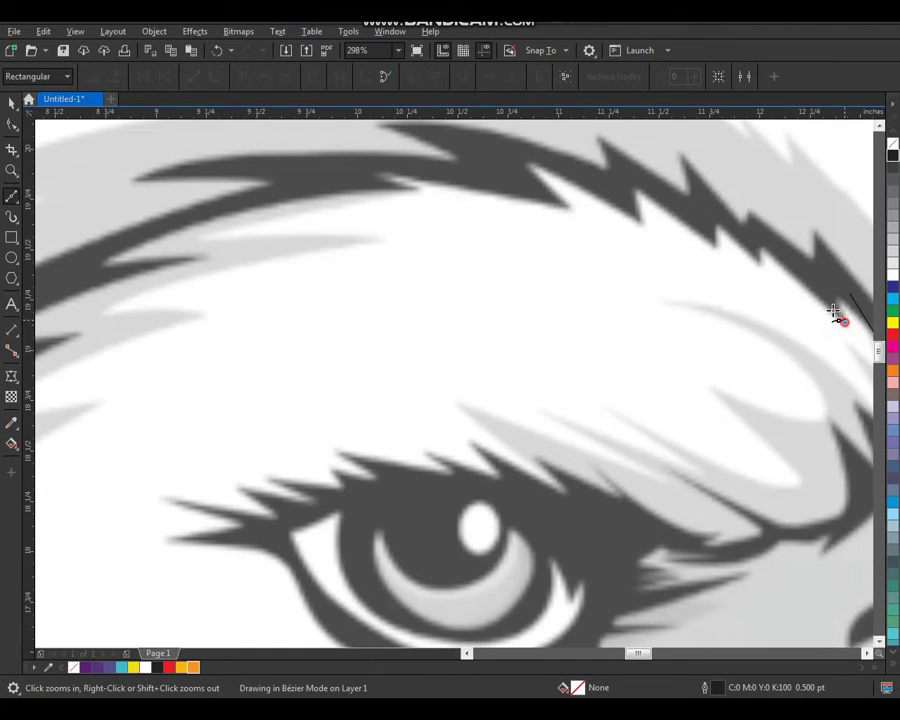
Step: Continue the curve with straight segments through the inner feather tips and notches along the forehead and crown
left_click(757, 243)
left_click(718, 226)
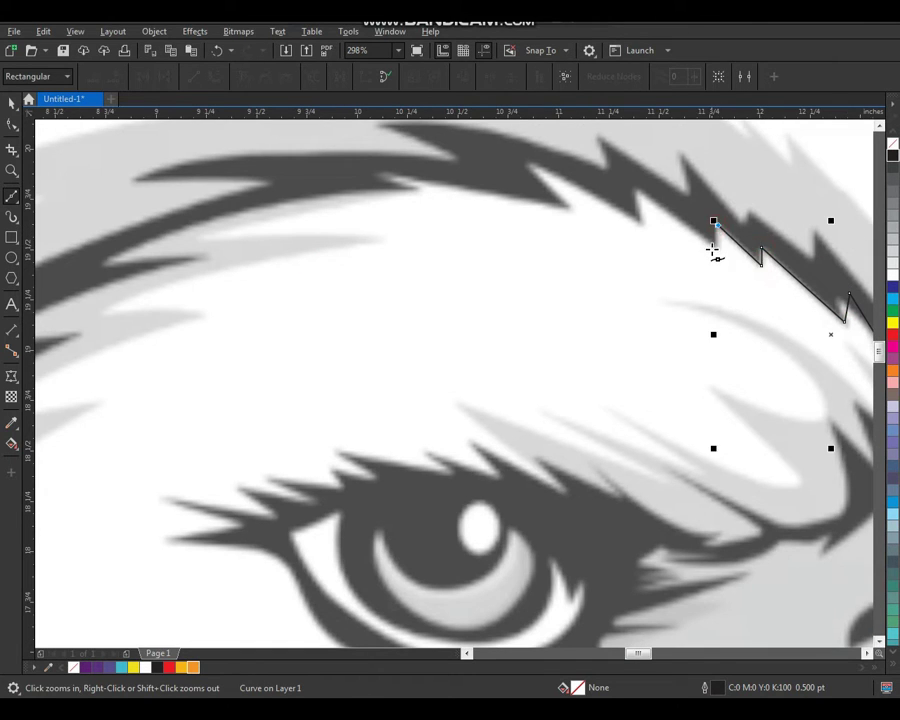
left_click(712, 248)
left_click(635, 194)
left_click(640, 222)
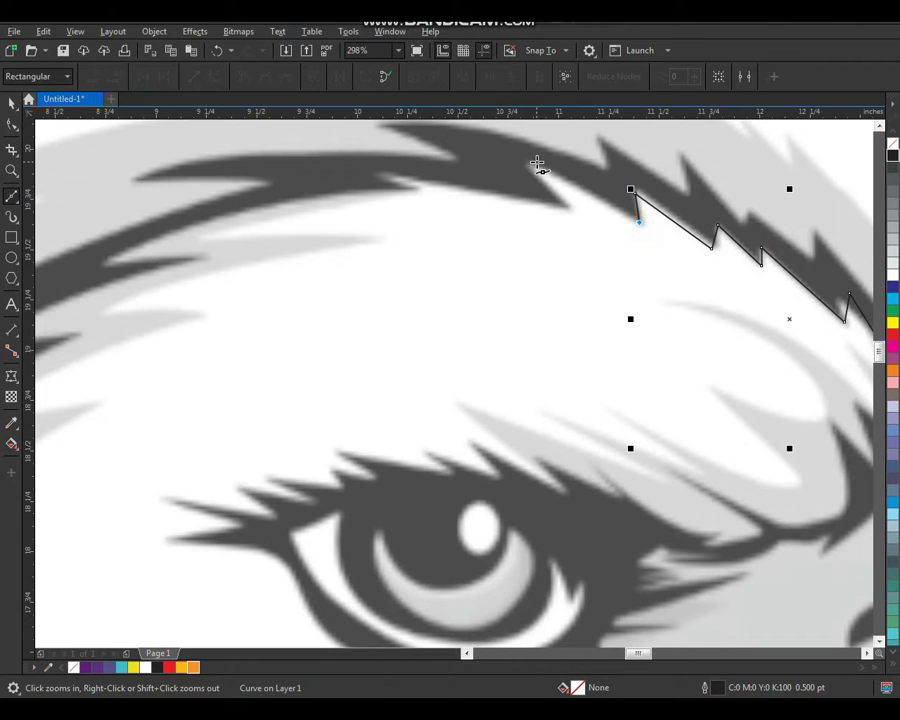
left_click(533, 158)
left_click_drag(391, 180, 423, 189)
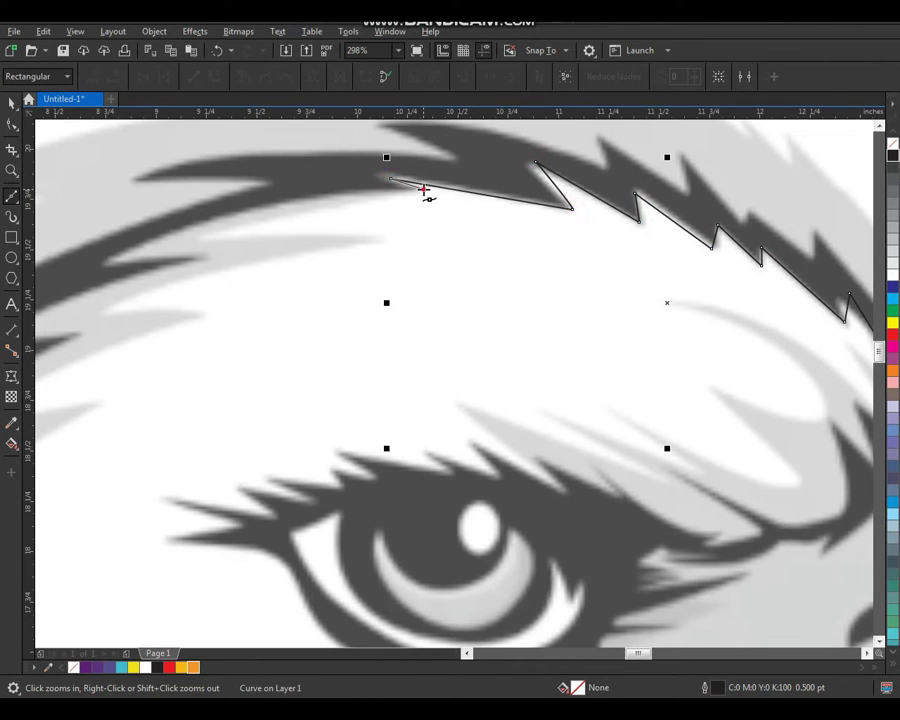
Step: Continue the open curve with straight segments through the inner feather notches and tips along the upper back of the head
left_click_drag(117, 257, 201, 257)
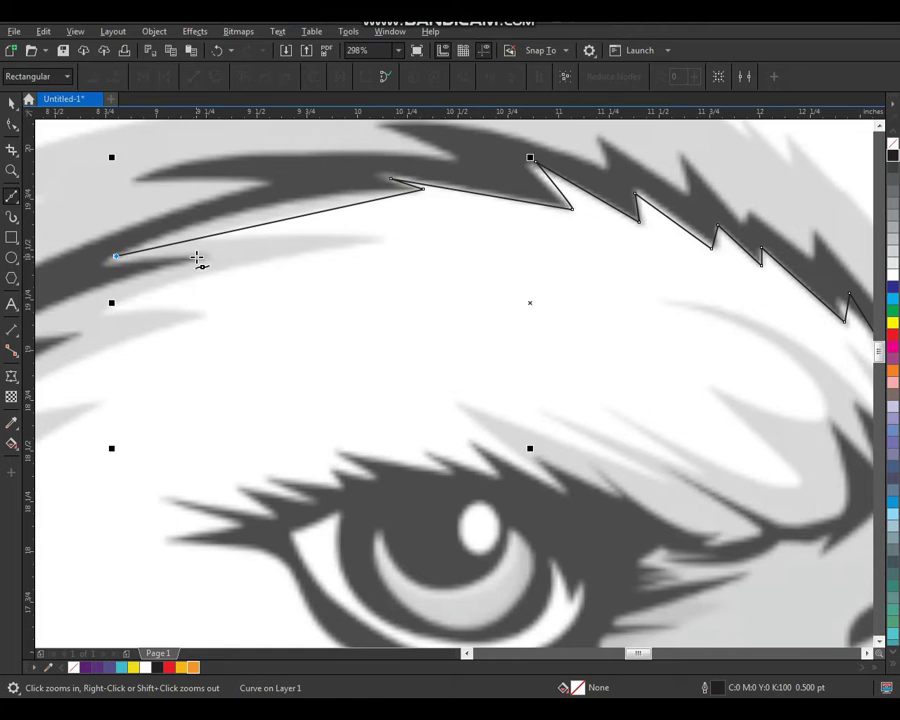
scroll(201, 257, "down", 3)
scroll(81, 239, "up", 3)
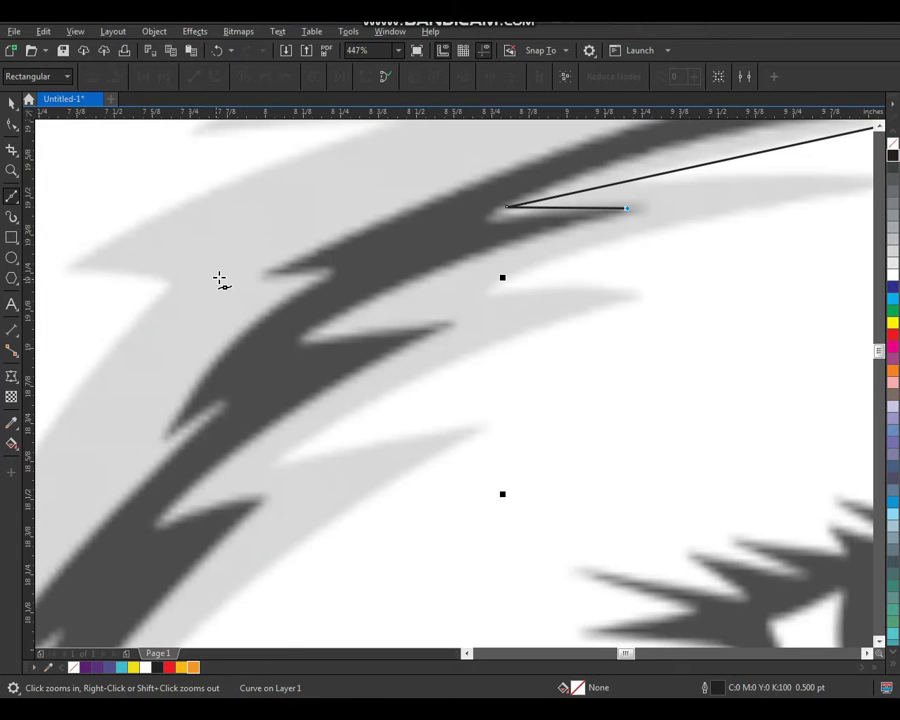
left_click(292, 340)
left_click(444, 327)
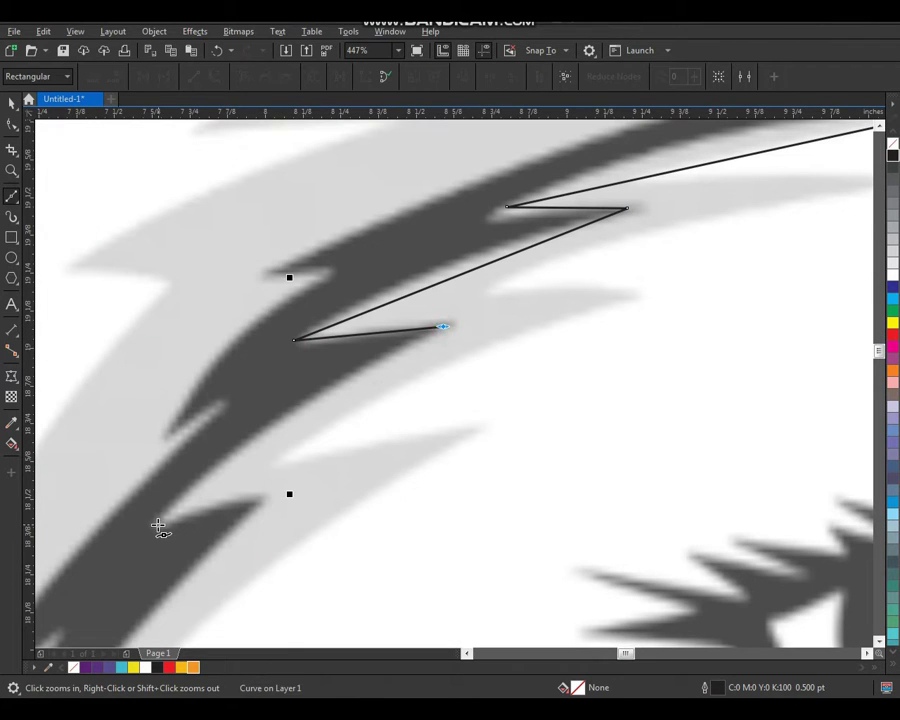
left_click_drag(157, 525, 252, 504)
Step: Extend the curve down the back of the neck through the notch and tip of each large inner feather
scroll(240, 460, "down", 4)
scroll(252, 540, "up", 3)
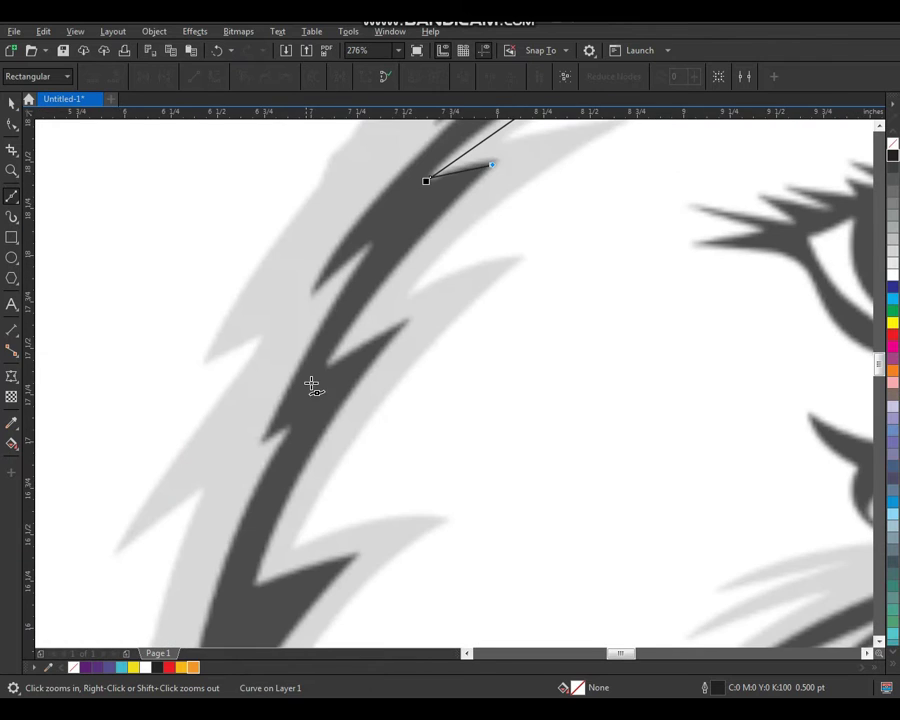
left_click_drag(323, 366, 409, 326)
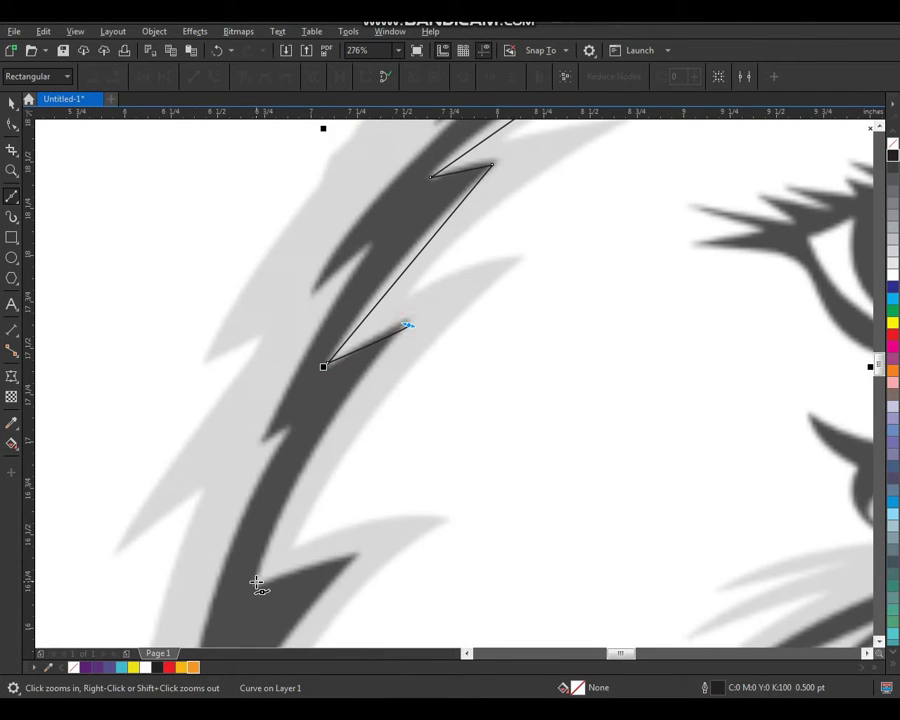
left_click_drag(252, 582, 357, 550)
scroll(243, 463, "down", 3)
scroll(362, 465, "up", 3)
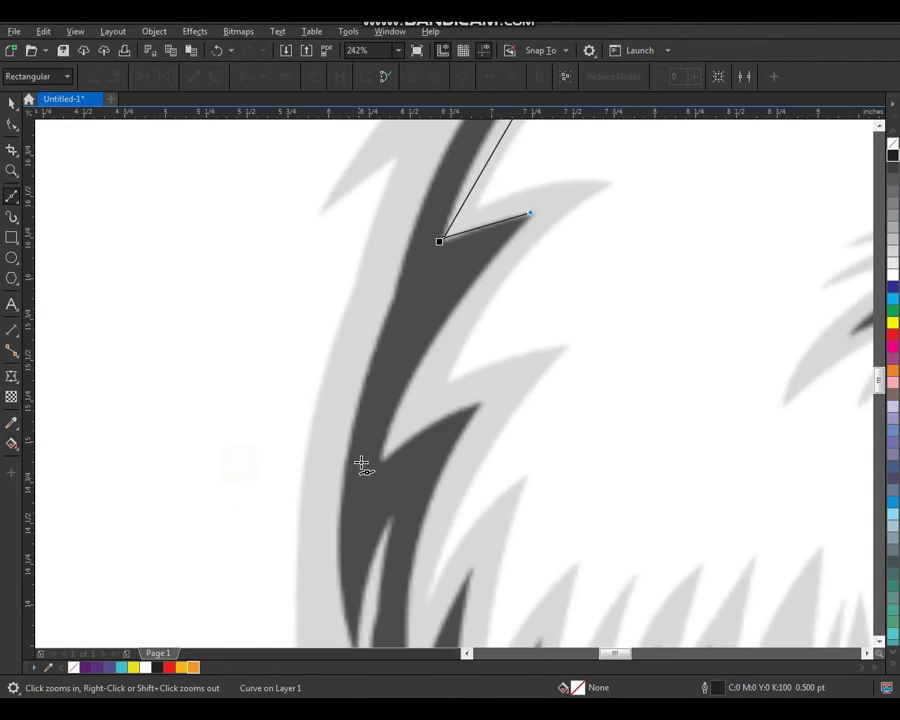
left_click_drag(384, 458, 426, 434)
Step: Trace the first long feather spikes at the rear of the neck collar with straight segments between notches and tips
scroll(410, 425, "down", 3)
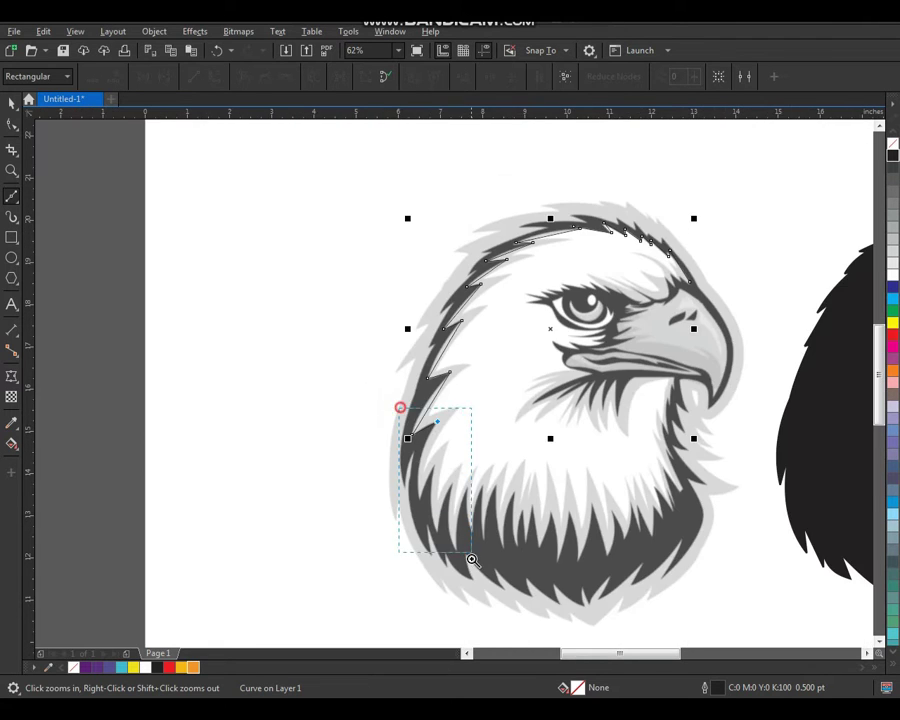
scroll(414, 451, "up", 3)
left_click(402, 437)
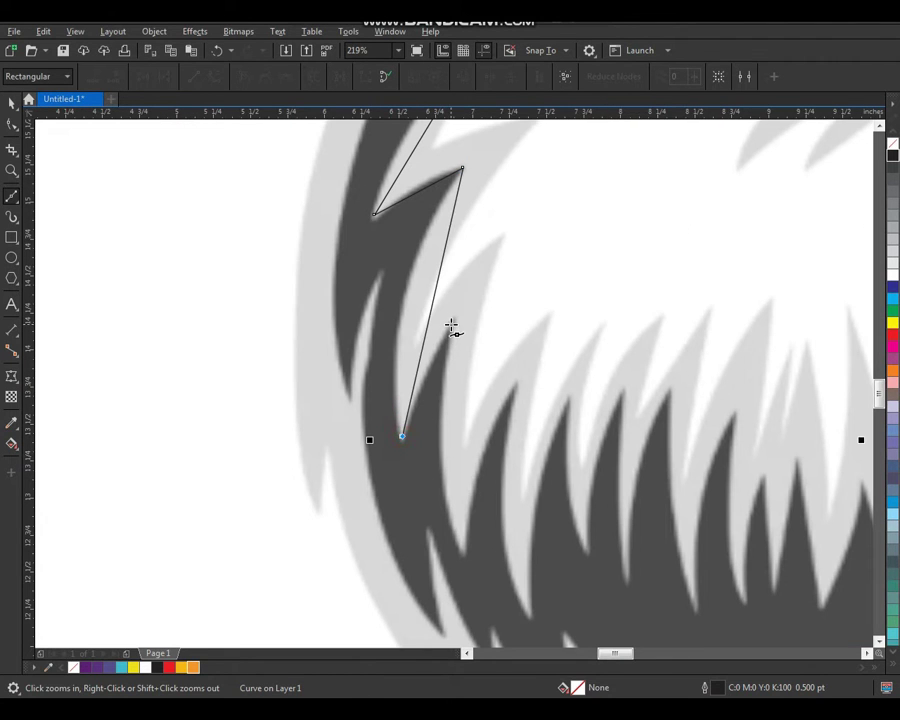
left_click(451, 325)
left_click(463, 551)
left_click(512, 392)
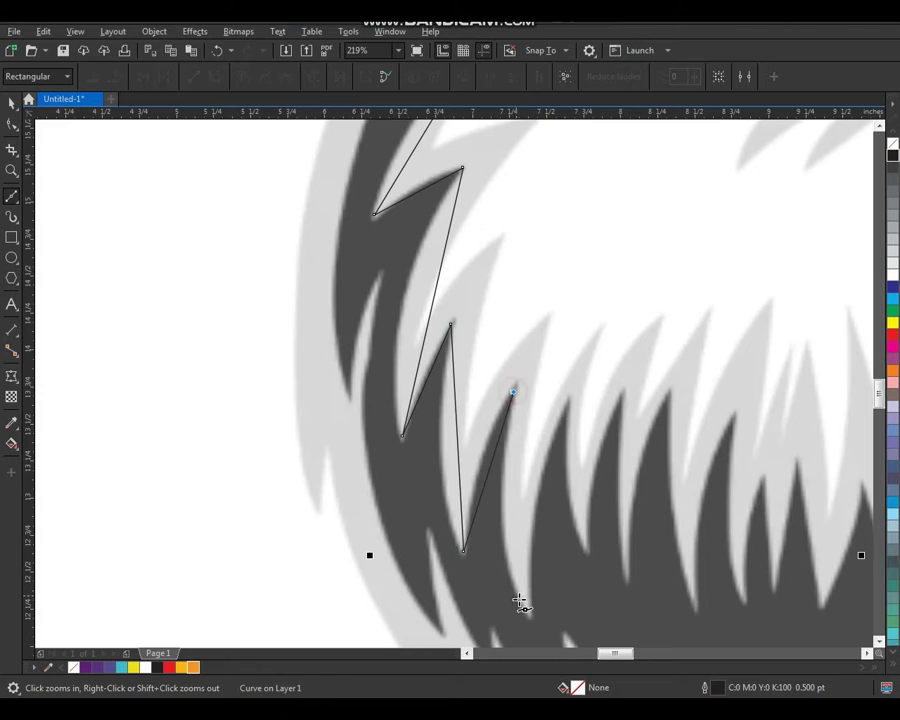
left_click(526, 614)
left_click(570, 403)
left_click(584, 551)
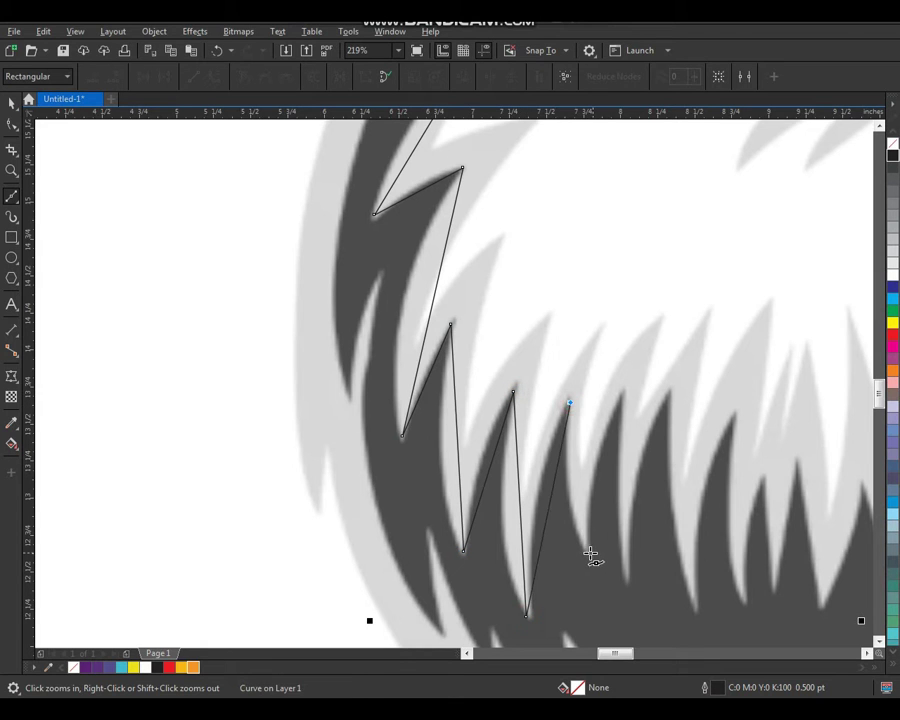
Step: Continue the zigzag through the next long spikes in the rear half of the dark neck collar
scroll(572, 444, "down", 4)
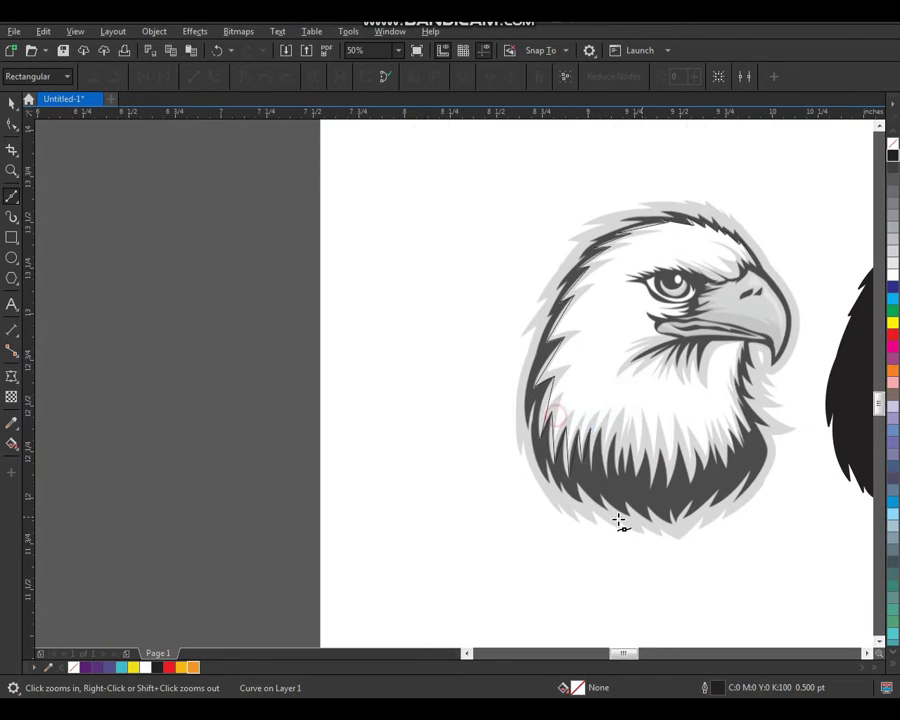
scroll(616, 524, "up", 5)
left_click(414, 412)
left_click(463, 185)
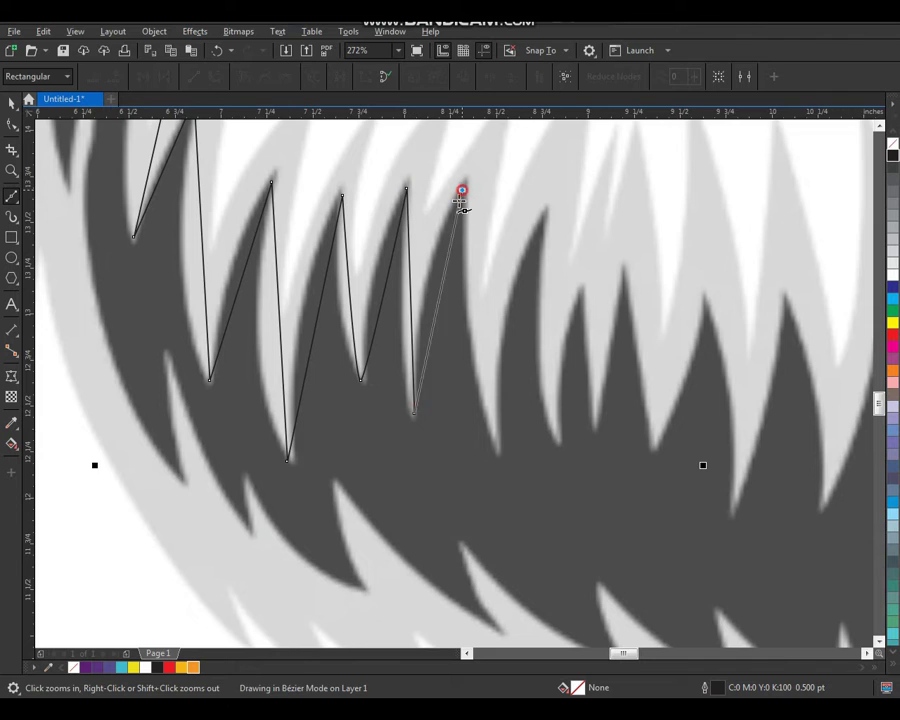
left_click_drag(498, 449, 524, 337)
left_click(546, 211)
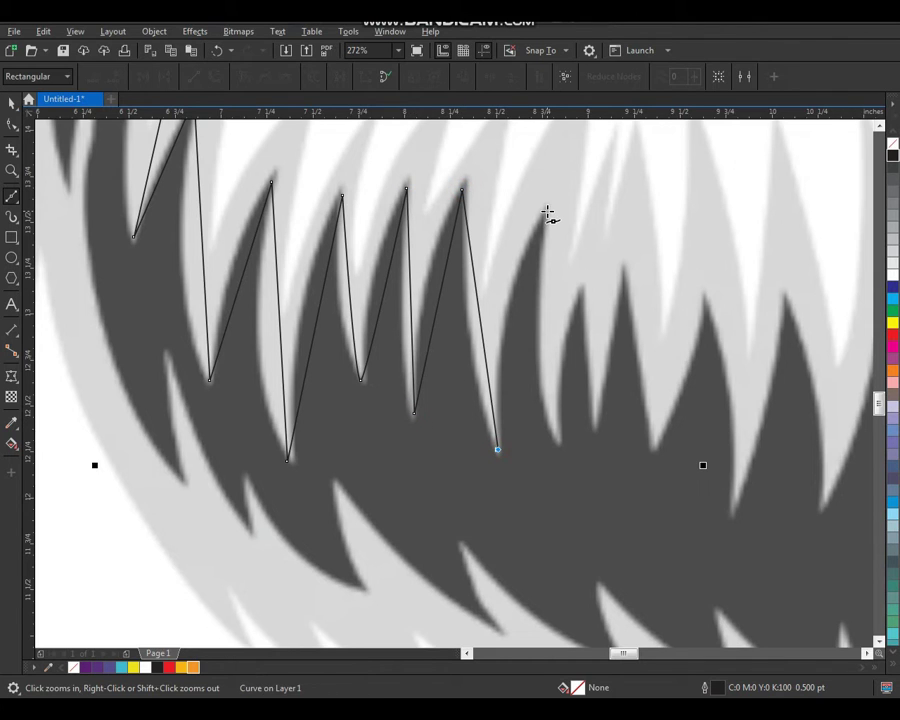
Step: Trace the short, narrow spikes just before the middle of the neck collar with straight segments
left_click(558, 443)
left_click(582, 291)
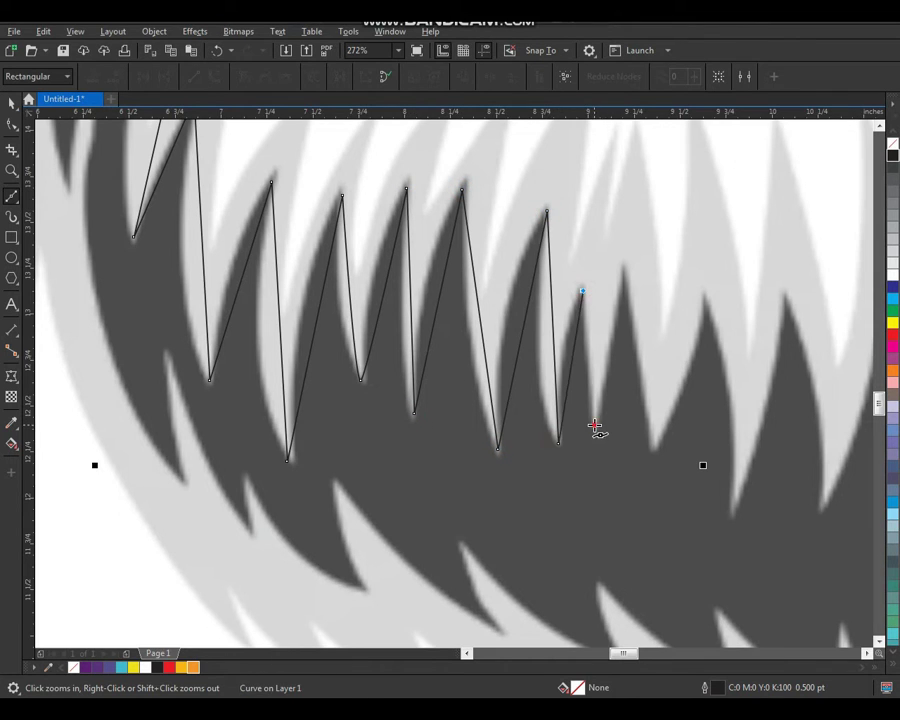
left_click(594, 424)
left_click(623, 269)
left_click(656, 449)
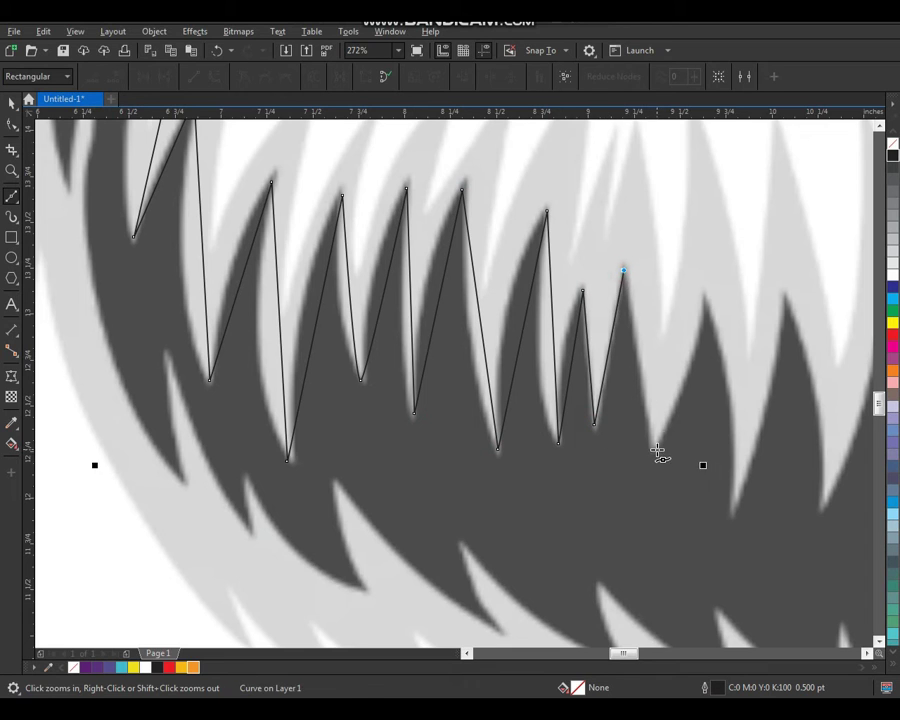
left_click(708, 299)
Step: Extend the curve through the wide, deep notches and tall tips in the middle of the neck collar
scroll(657, 350, "down", 3)
scroll(693, 468, "up", 4)
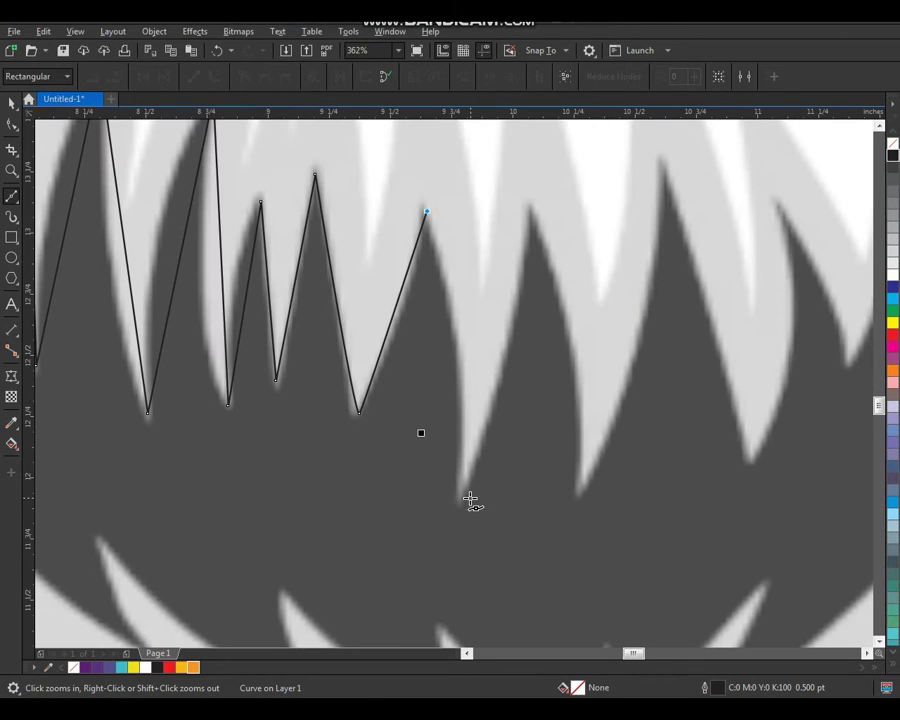
left_click(454, 502)
left_click(530, 211)
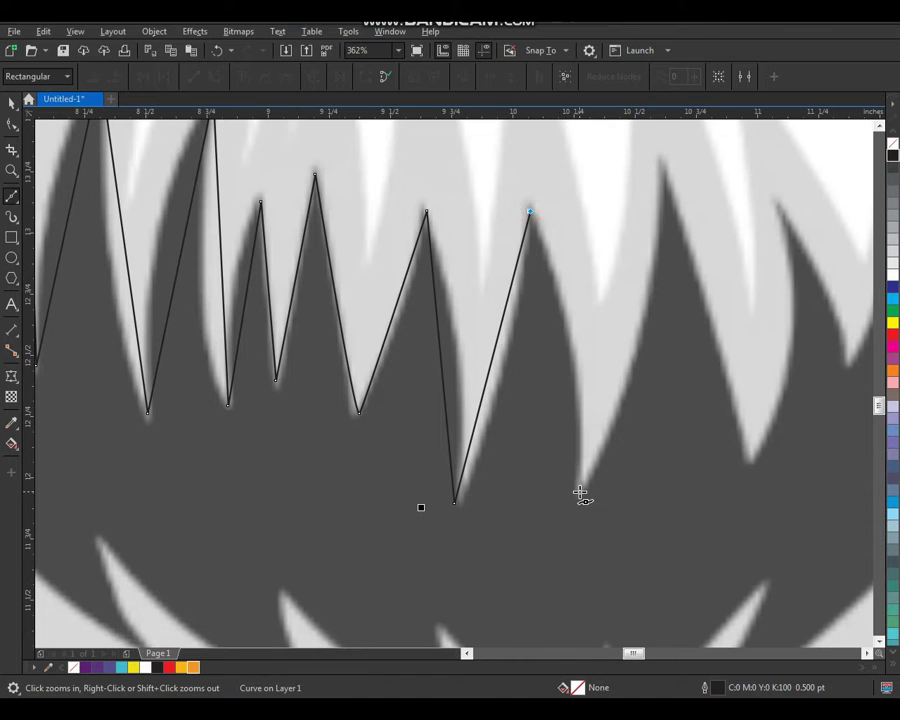
left_click(579, 489)
left_click(663, 174)
left_click(745, 457)
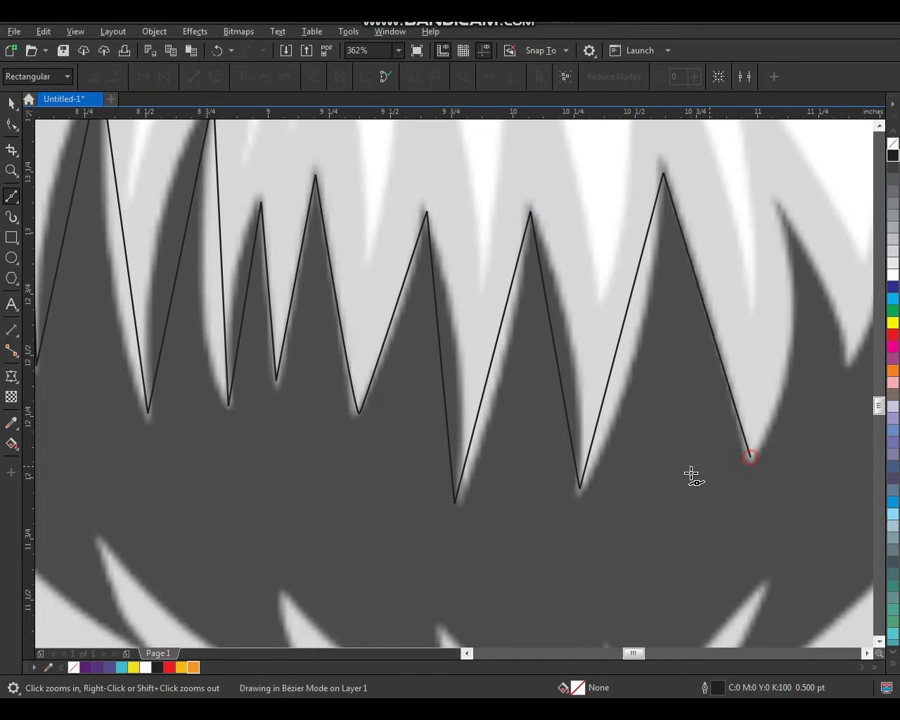
Step: Continue the straight segments through the spikes at the start of the collar's front half
scroll(664, 330, "down", 3)
scroll(463, 344, "up", 3)
left_click(462, 304)
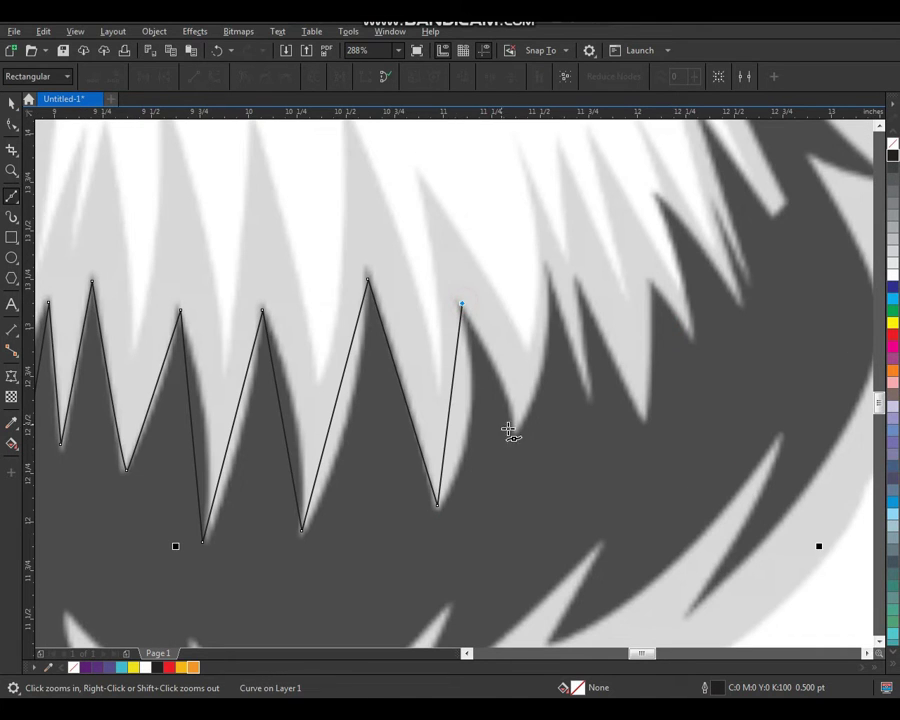
left_click(547, 271)
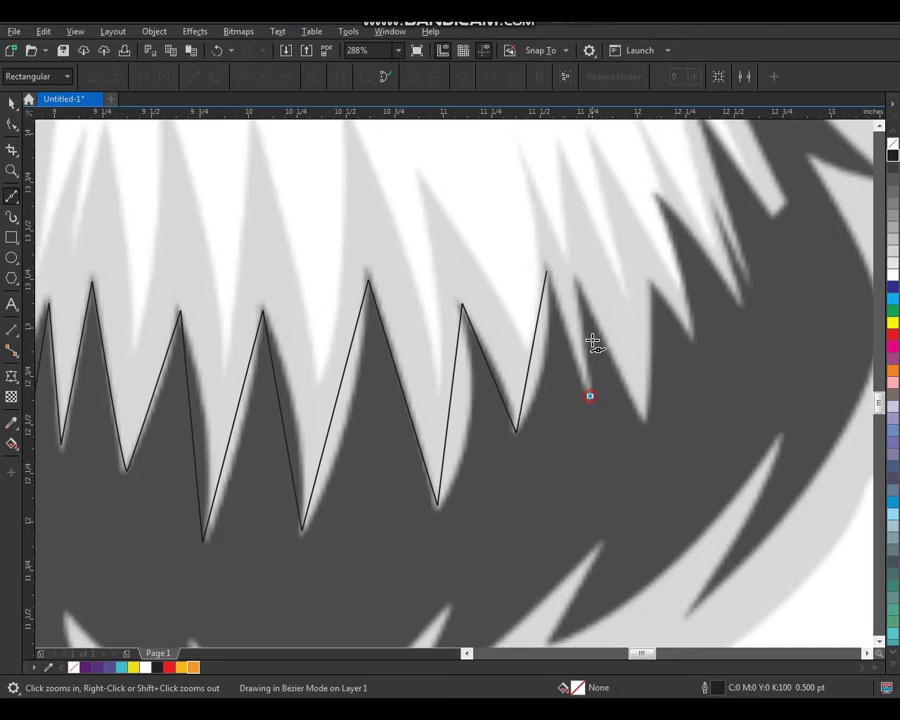
left_click(578, 278)
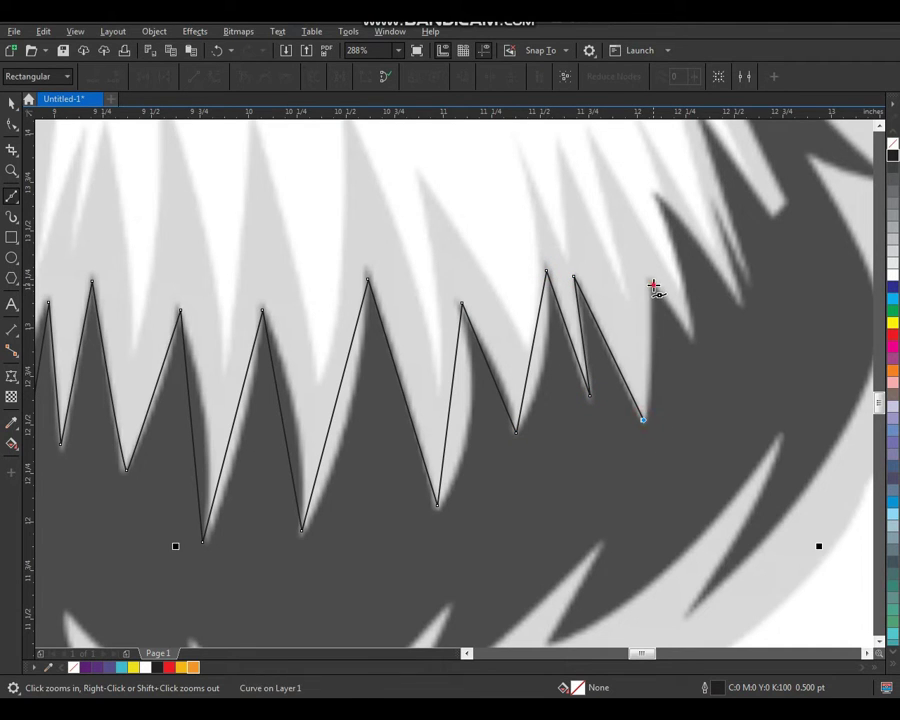
Step: Trace the small slanted feather tips and notches where the collar rises toward the throat
left_click(653, 286)
left_click(692, 334)
left_click(656, 197)
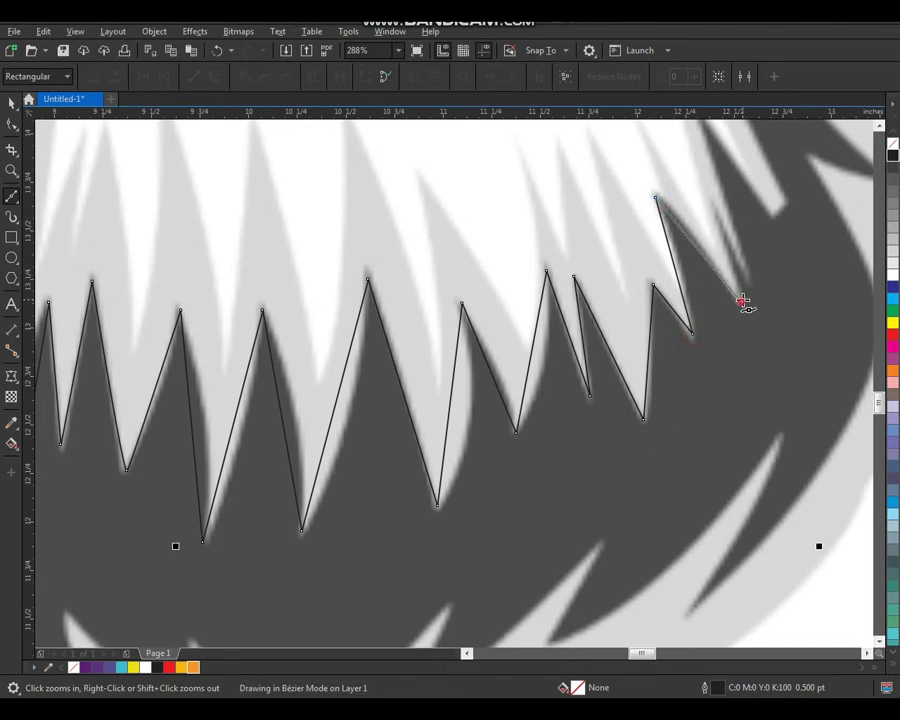
left_click(742, 301)
left_click(720, 217)
left_click(755, 281)
Step: Extend the curve over the next throat feather tip and around the blunt-ended light gap beside it
scroll(697, 318, "down", 2)
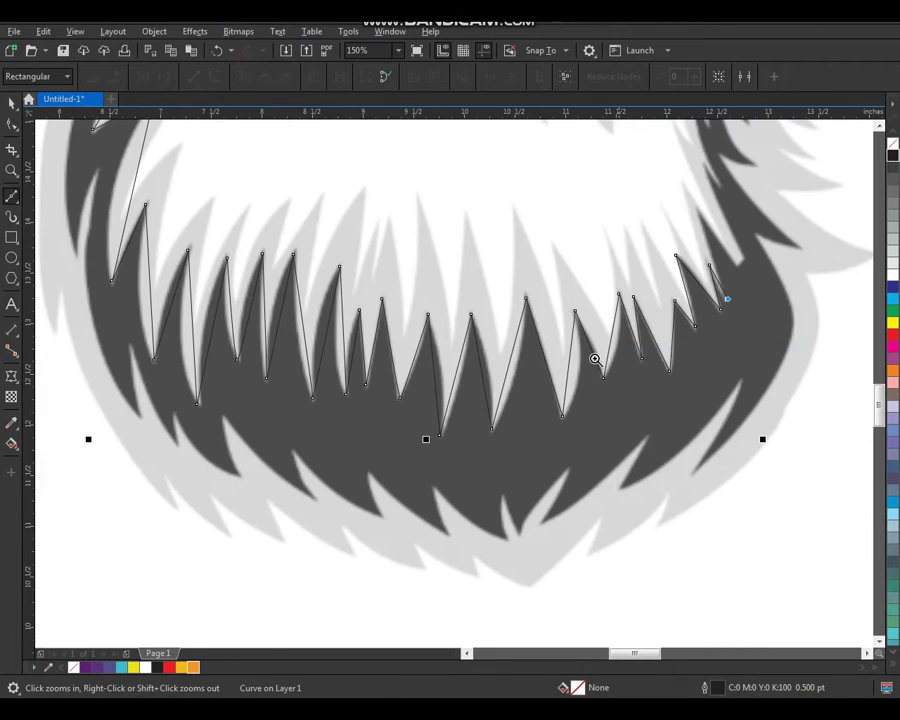
left_click_drag(867, 164, 578, 348)
left_click(392, 242)
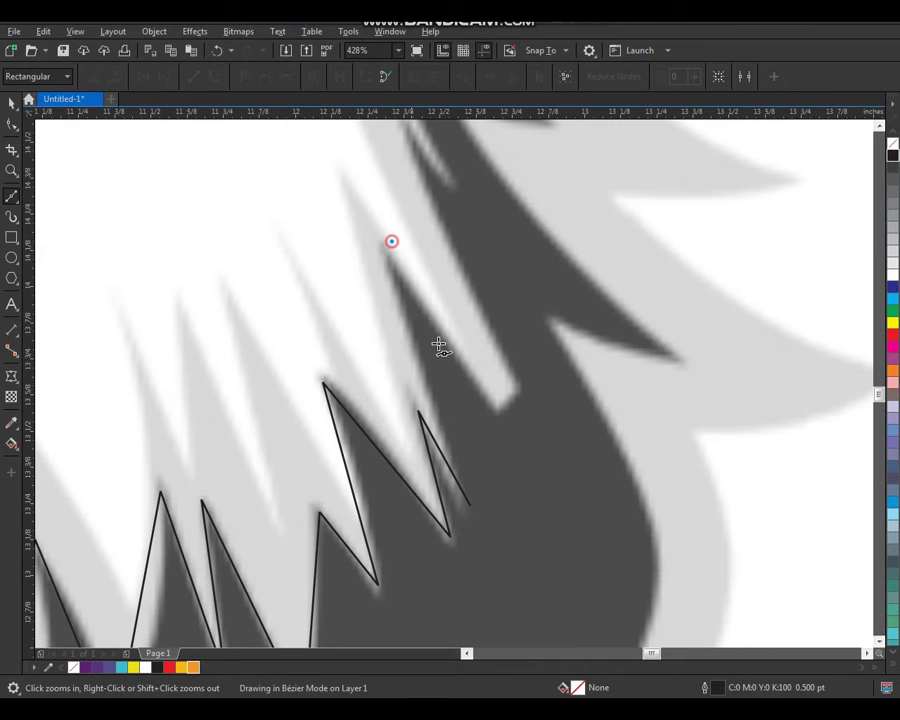
left_click(491, 411)
left_click(520, 386)
Step: Trace the inner edge of the throat upward through its next two pointed feather tips and notches
scroll(453, 348, "down", 2)
key("F2")
left_click_drag(398, 378, 614, 224)
left_click(237, 357)
left_click(284, 402)
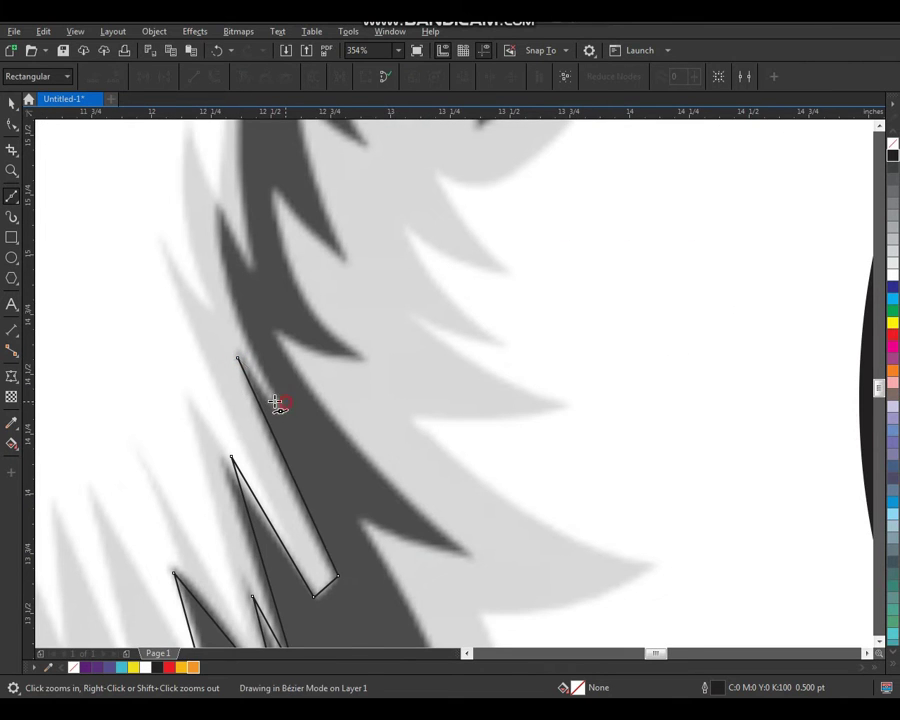
left_click(209, 207)
left_click(254, 265)
Step: Continue the curve up the narrow throat band through the small feather tips below the beak
scroll(231, 298, "down", 2)
key("F2")
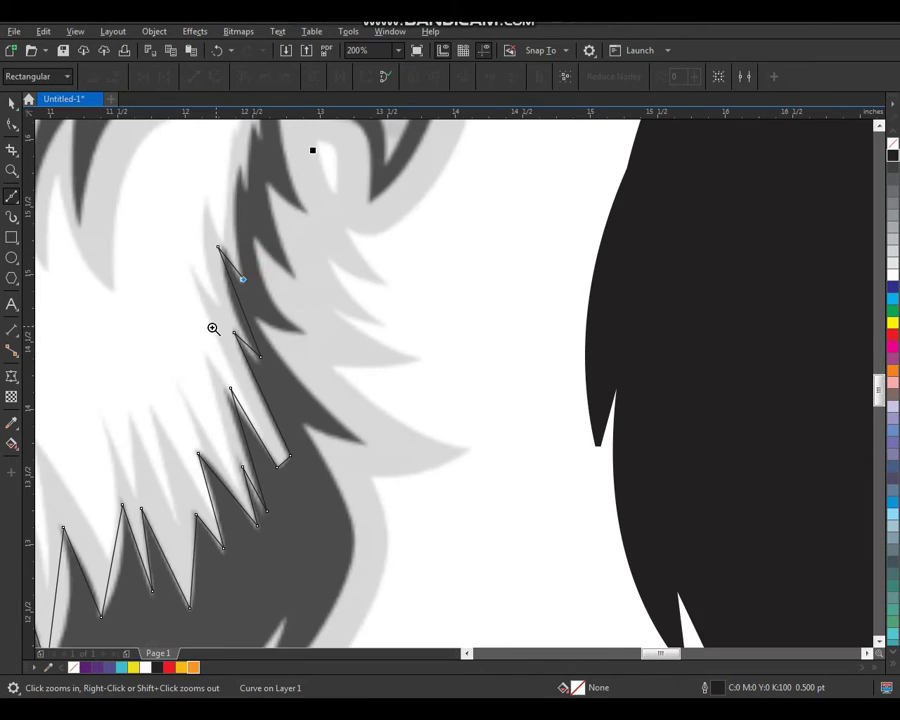
left_click_drag(210, 324, 440, 85)
left_click_drag(284, 320, 286, 355)
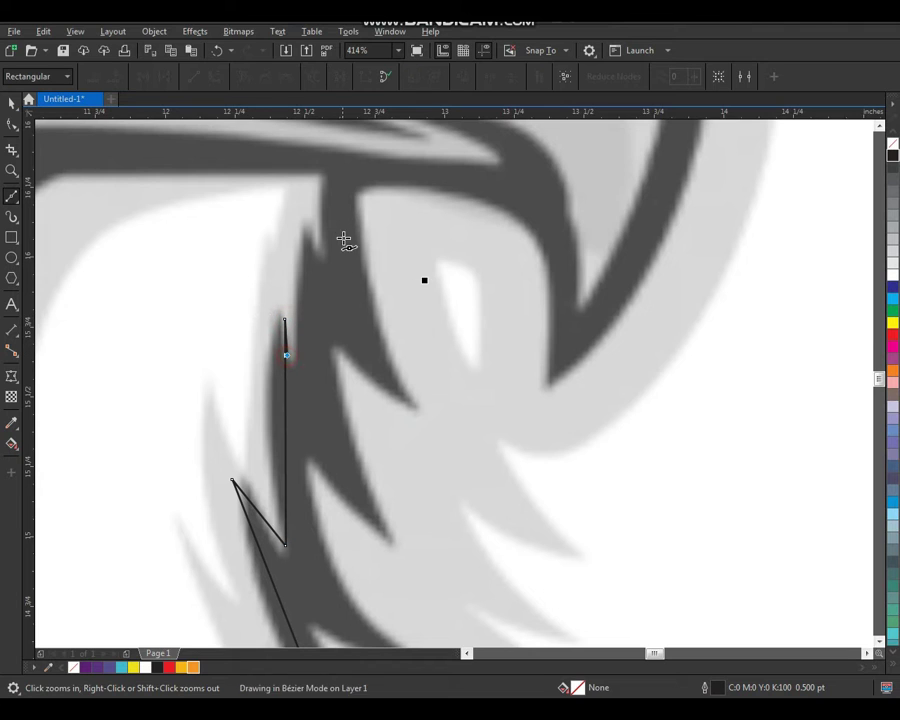
left_click(308, 232)
Step: Trace from the throat along the dark underside of the beak and down to the first hanging feather tip
scroll(310, 265, "down", 2)
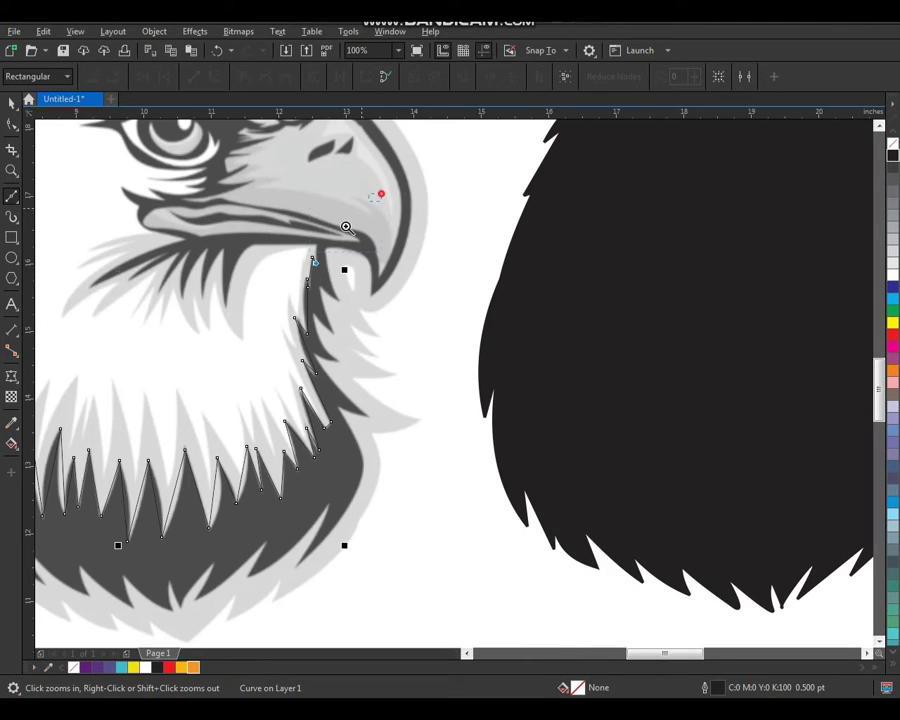
left_click_drag(346, 227, 157, 350)
left_click(616, 294)
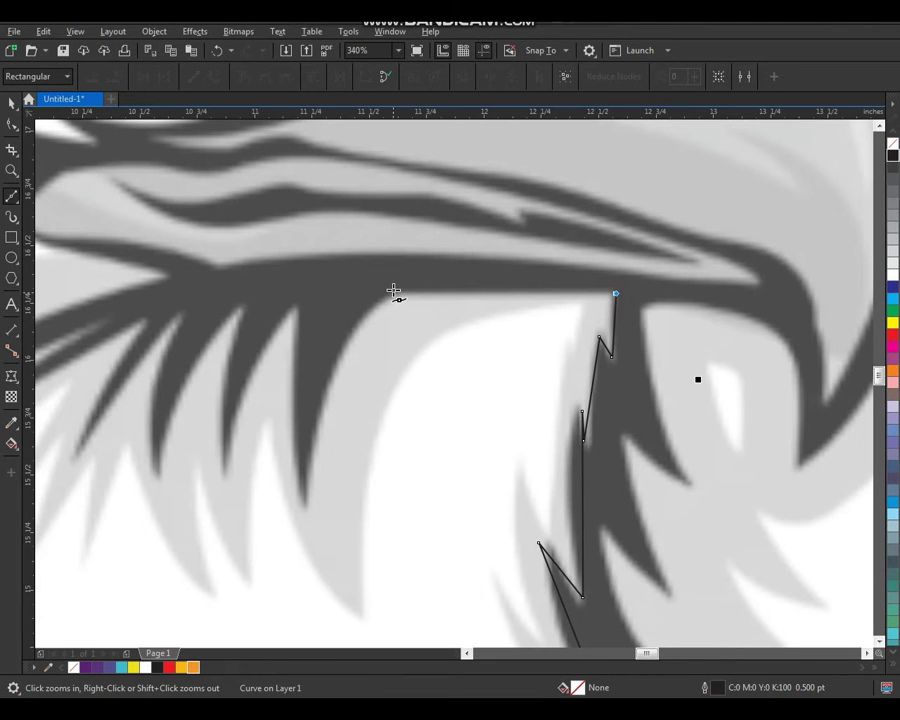
left_click(393, 291)
left_click(301, 501)
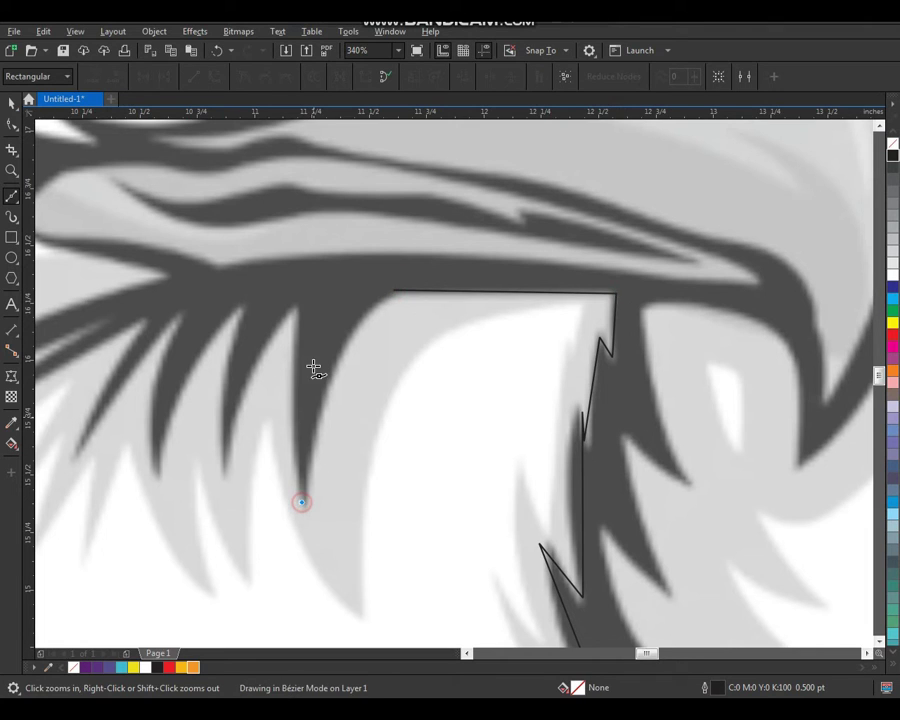
Step: Zigzag the curve through the notches and tips of the hanging dark feathers under the lower beak
left_click(296, 314)
left_click(221, 470)
left_click(242, 313)
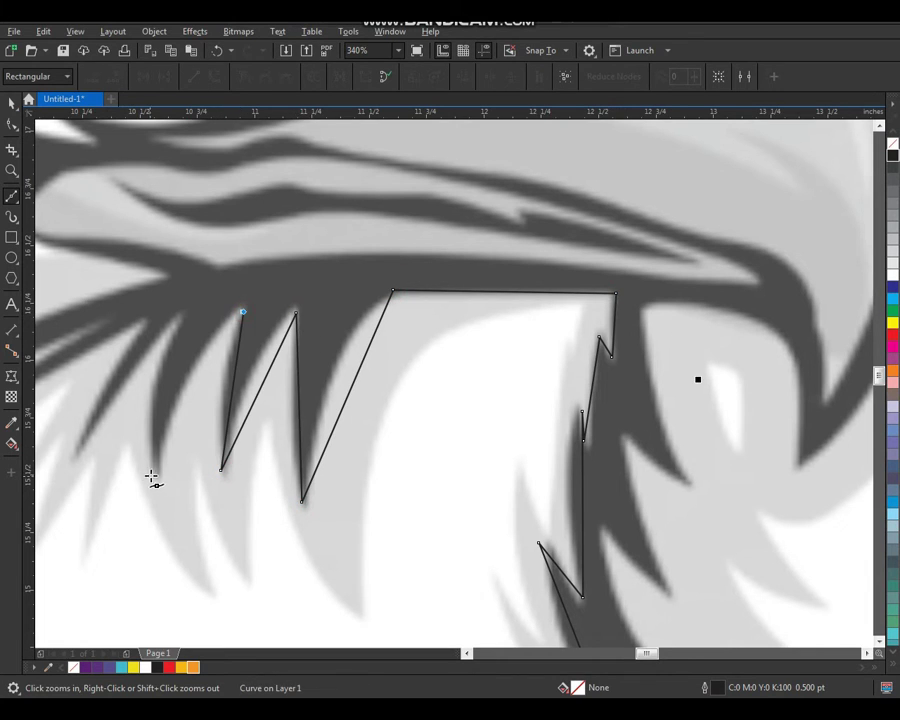
left_click(152, 472)
left_click(186, 320)
left_click(75, 445)
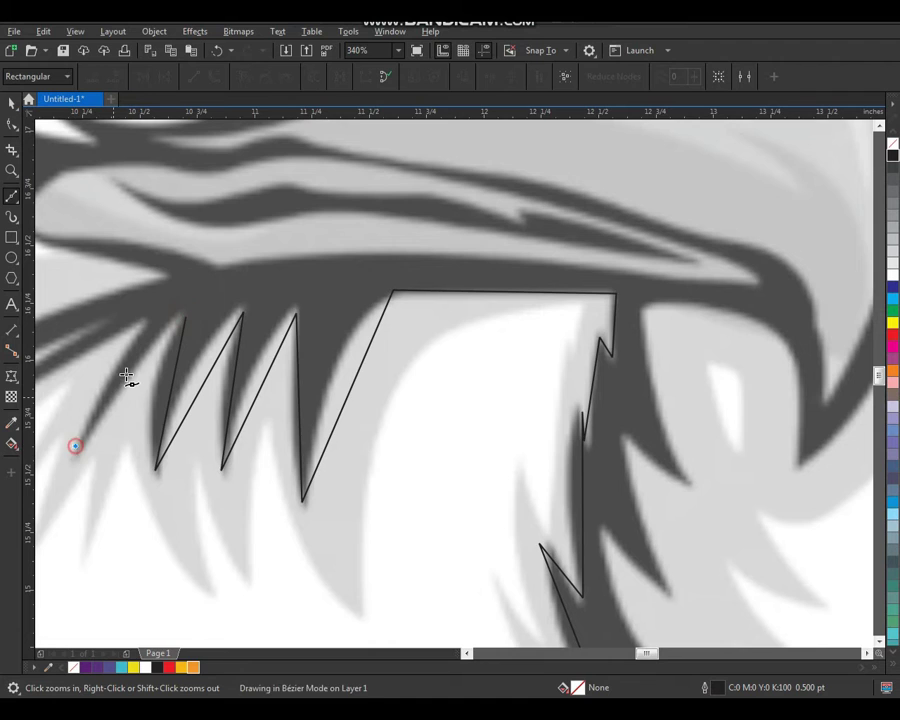
left_click(147, 327)
Step: Trace the two long swept-back cheek feathers and return the curve to the notch under the lower beak
scroll(125, 378, "down", 3)
scroll(128, 375, "down", 3)
scroll(541, 404, "up", 5)
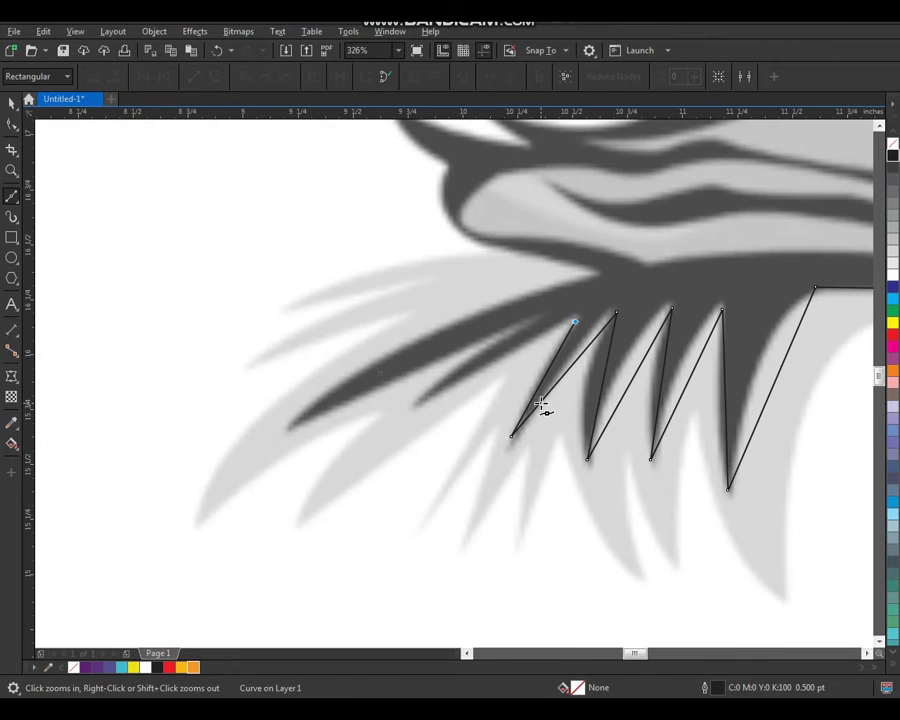
left_click(410, 407)
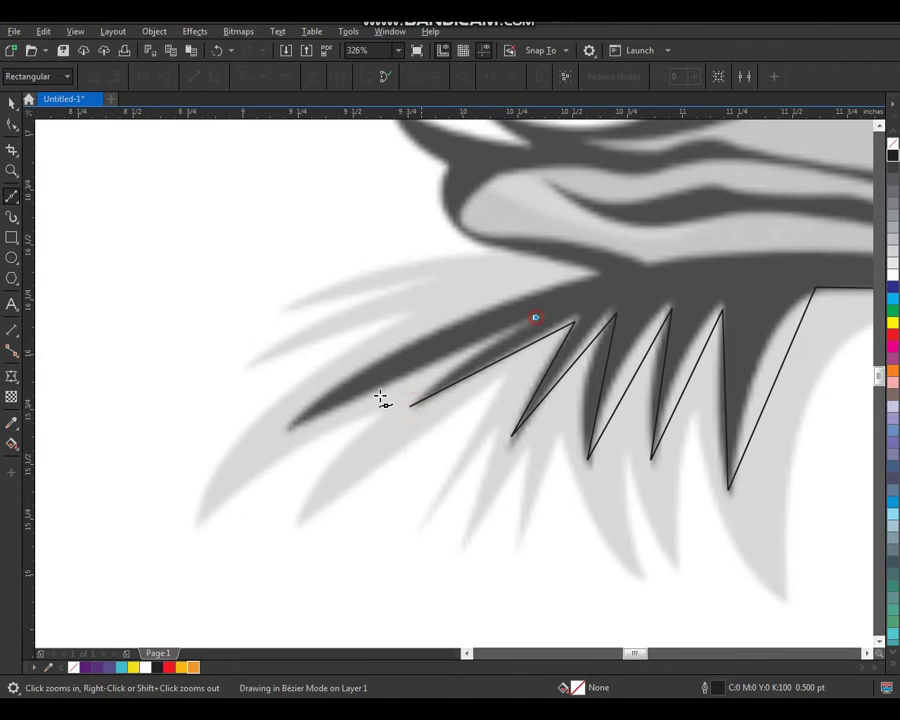
left_click(534, 317)
left_click(289, 425)
left_click(594, 271)
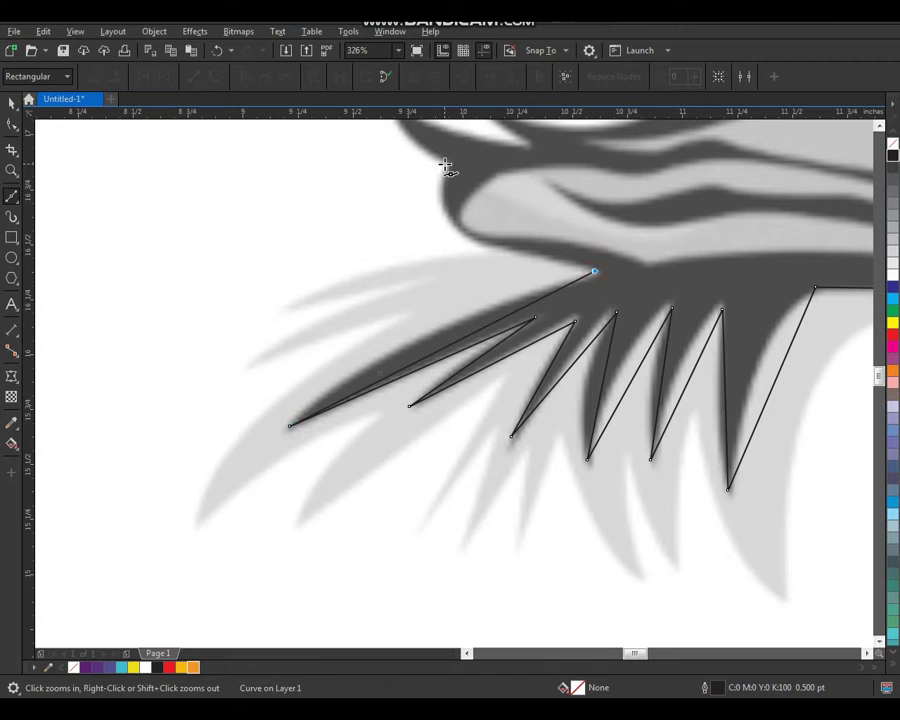
Step: Continue the curve around the mouth corner and zigzag it through the notches and tips of the dark feathers below the eye
scroll(446, 167, "down", 4)
scroll(455, 291, "up", 4)
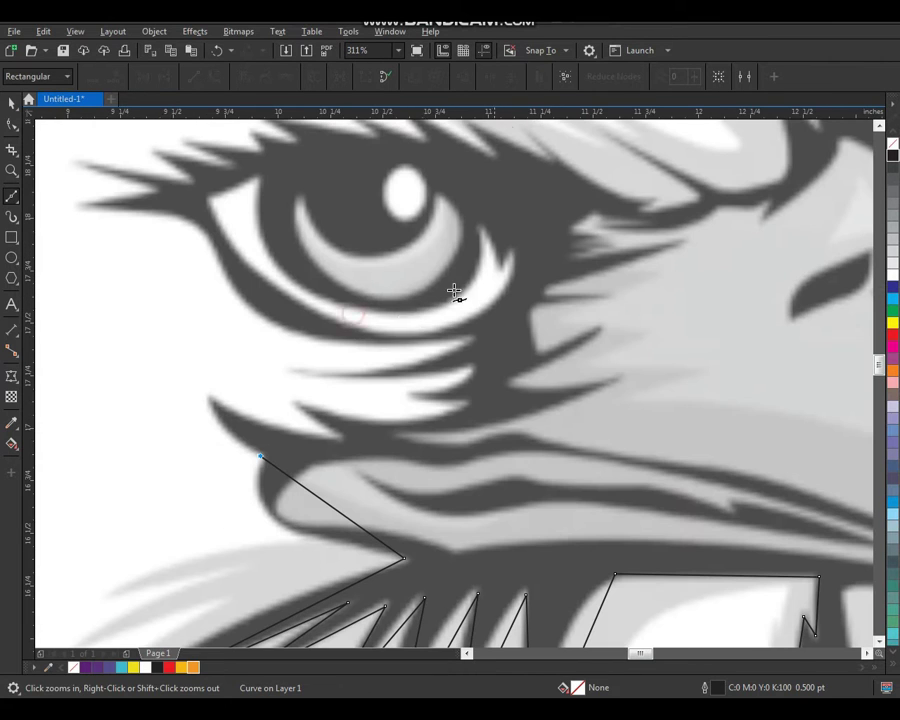
left_click(213, 398)
left_click(345, 436)
left_click(297, 400)
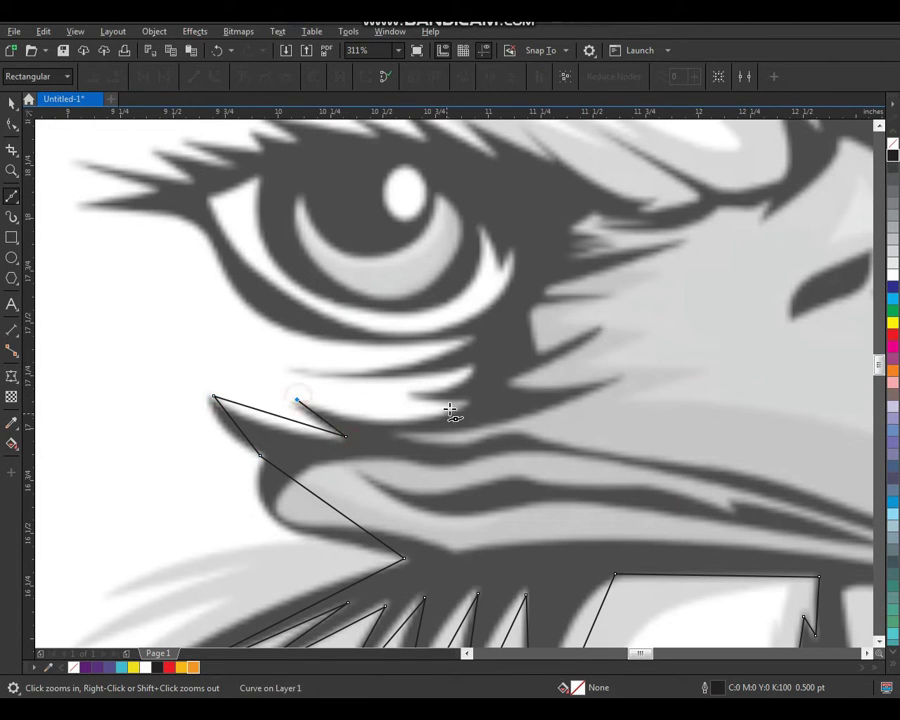
left_click(463, 404)
left_click(414, 394)
left_click(472, 366)
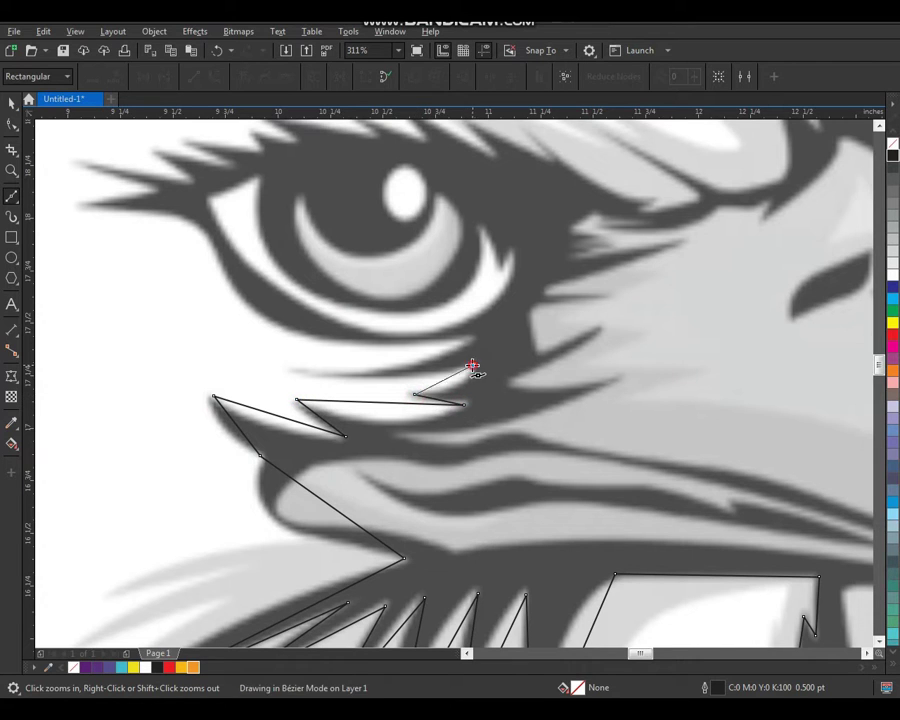
left_click(302, 372)
double_click(471, 339)
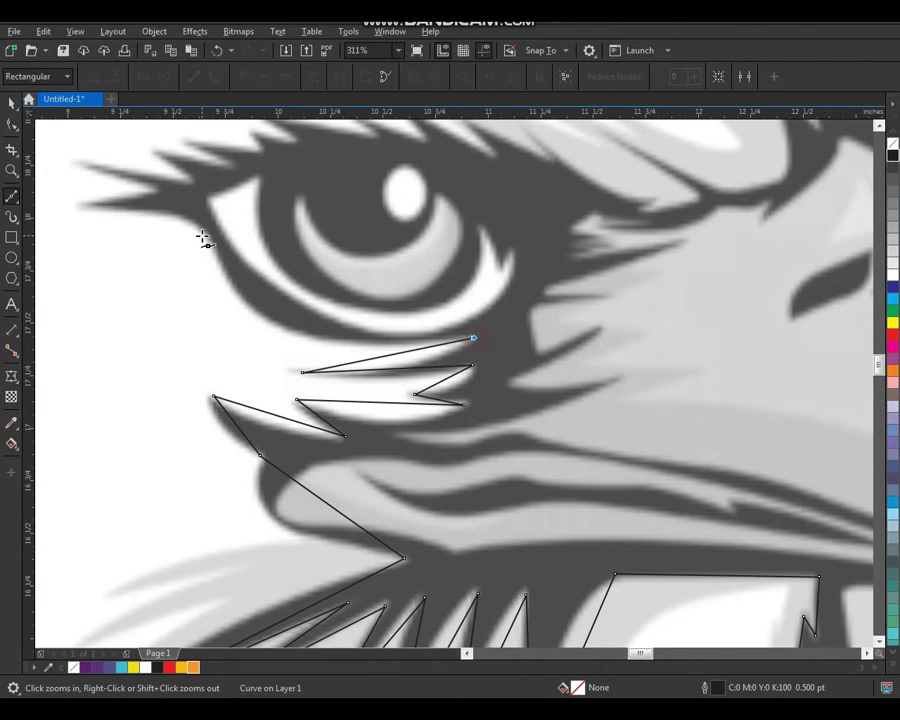
Step: Carry the curve across to the rear eye corner and trace the pointed feather tips and notches there
left_click(85, 204)
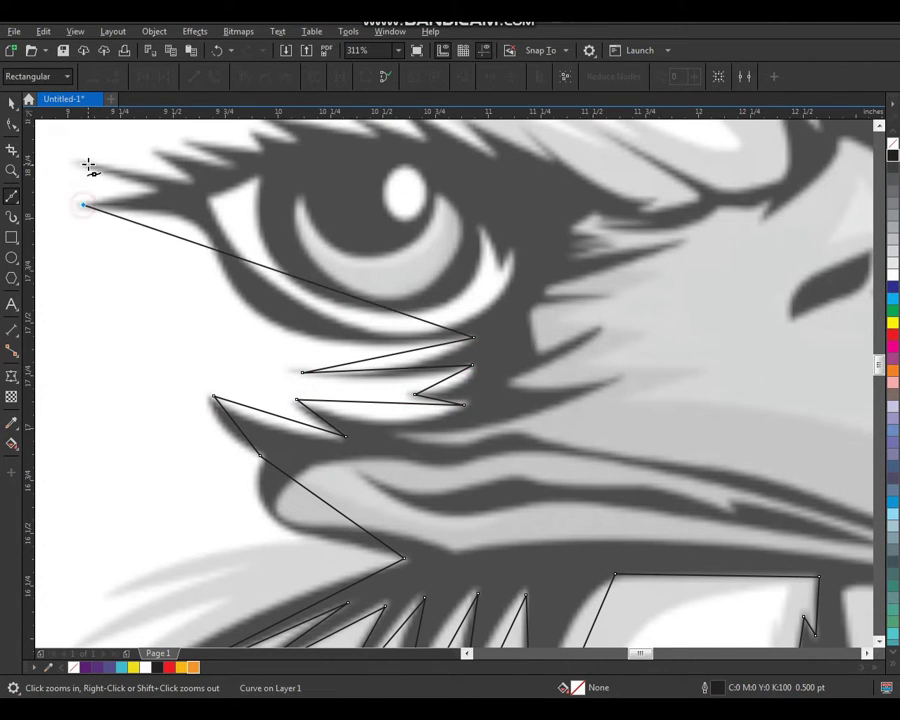
left_click(150, 190)
left_click(82, 162)
left_click(184, 180)
left_click(152, 148)
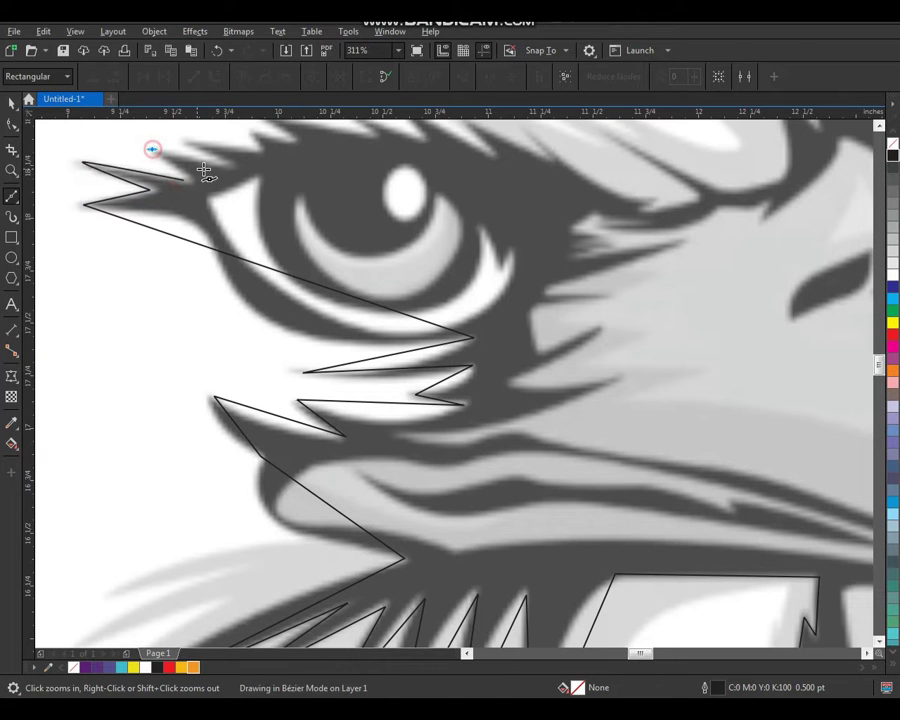
left_click(230, 162)
left_click(191, 141)
double_click(261, 148)
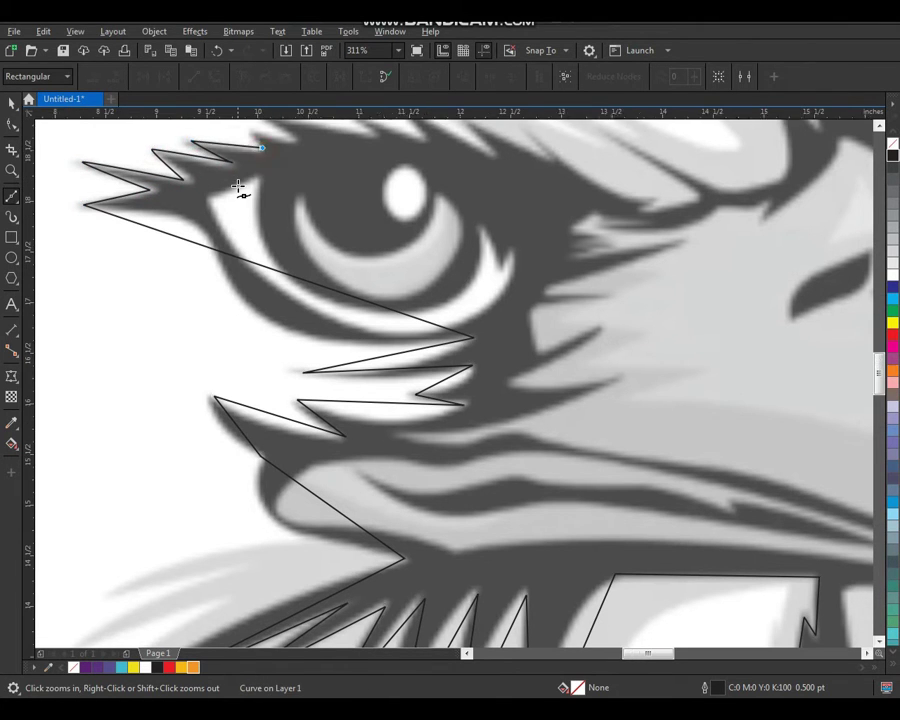
Step: Extend the curve through the small feather tips at the rear of the dark brow above the eye
scroll(238, 186, "down", 1)
scroll(142, 392, "up", 2)
left_click(118, 349)
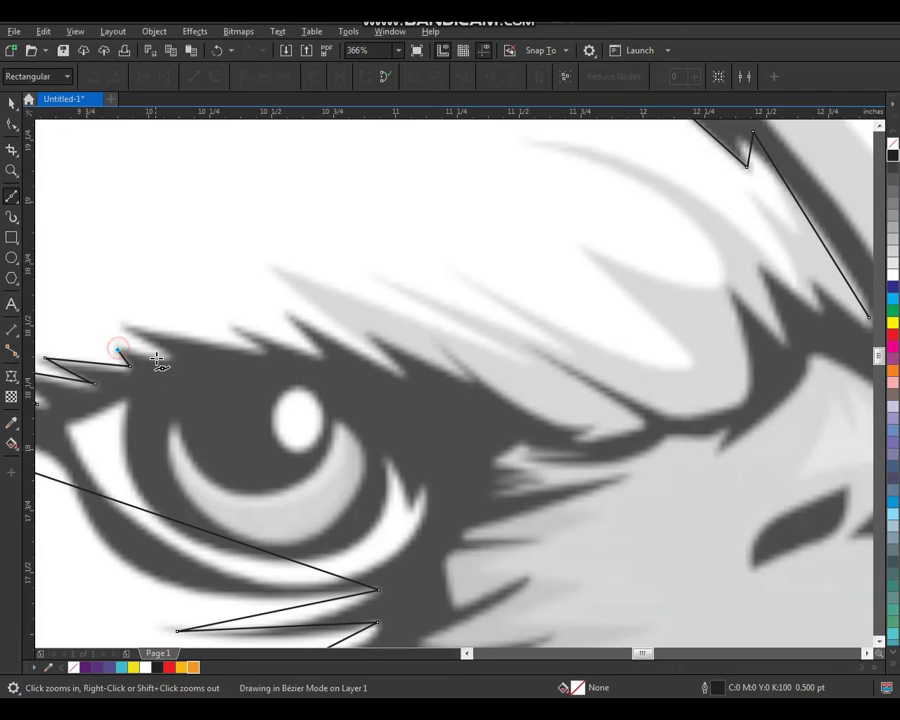
left_click(172, 357)
left_click(125, 325)
left_click(257, 354)
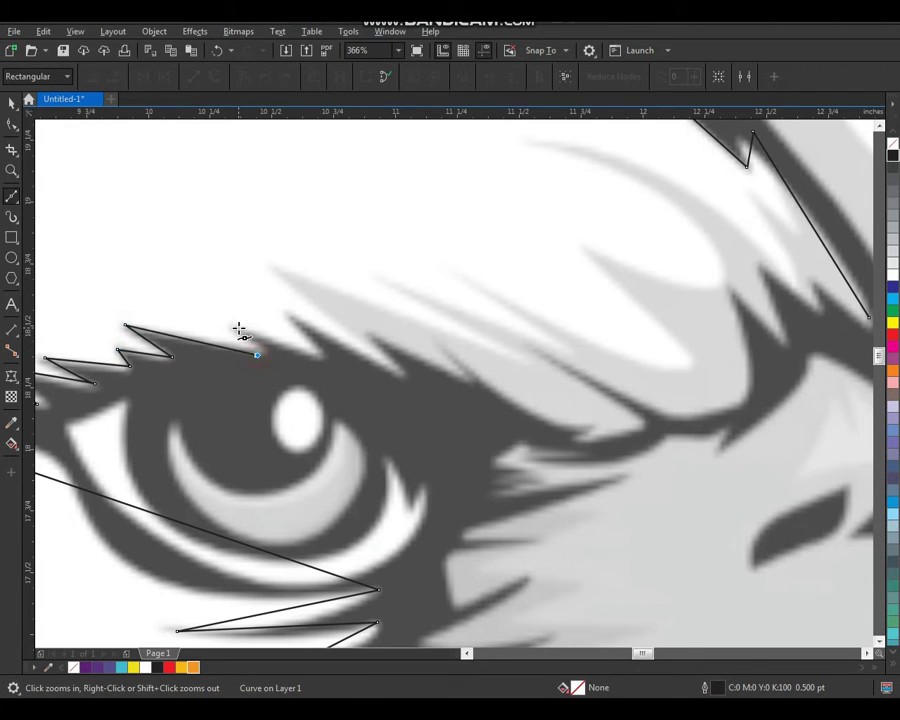
Step: Zigzag the curve forward through the notches and tips along the upper edge of the dark brow
left_click(238, 328)
left_click(320, 360)
left_click(293, 318)
left_click(393, 368)
left_click(377, 332)
left_click(467, 378)
left_click(445, 348)
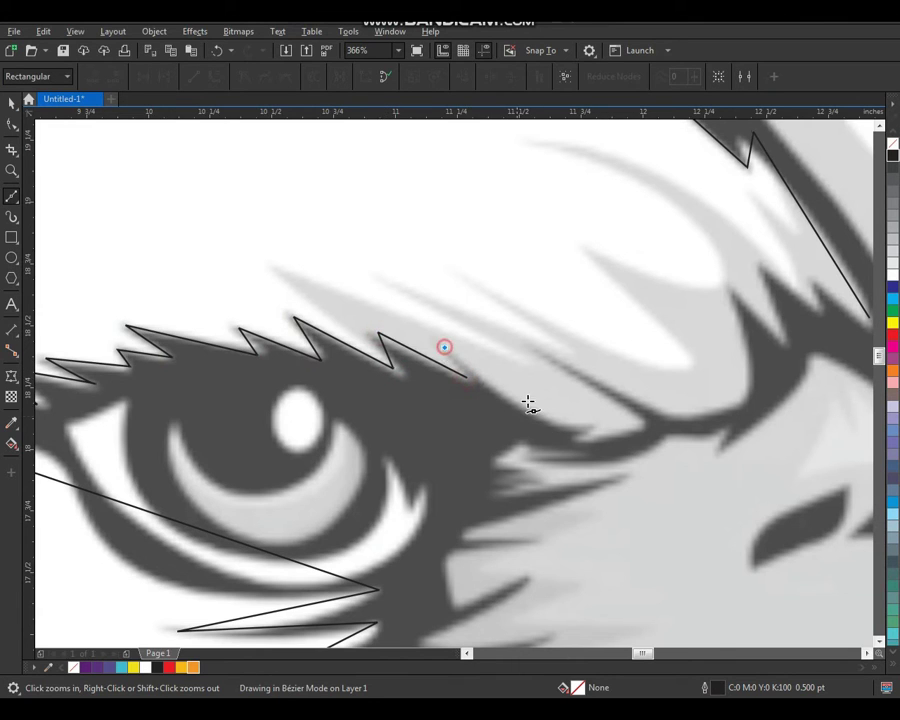
Step: Trace the curve along the front of the brow, around its thin dark sliver, and up toward the forehead
left_click(584, 434)
left_click(643, 424)
left_click(536, 352)
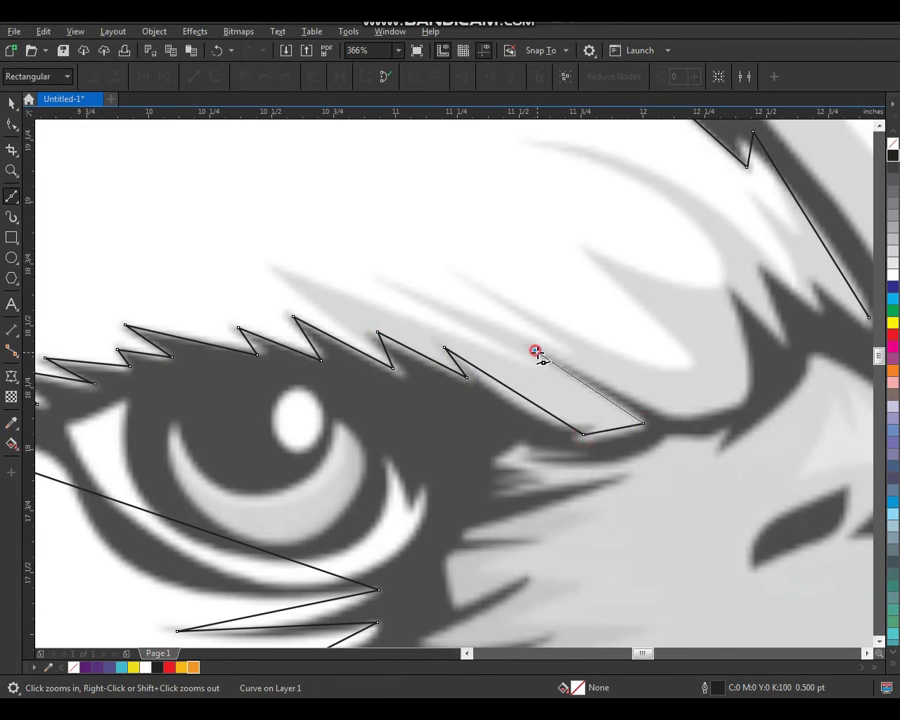
left_click(677, 413)
left_click(747, 394)
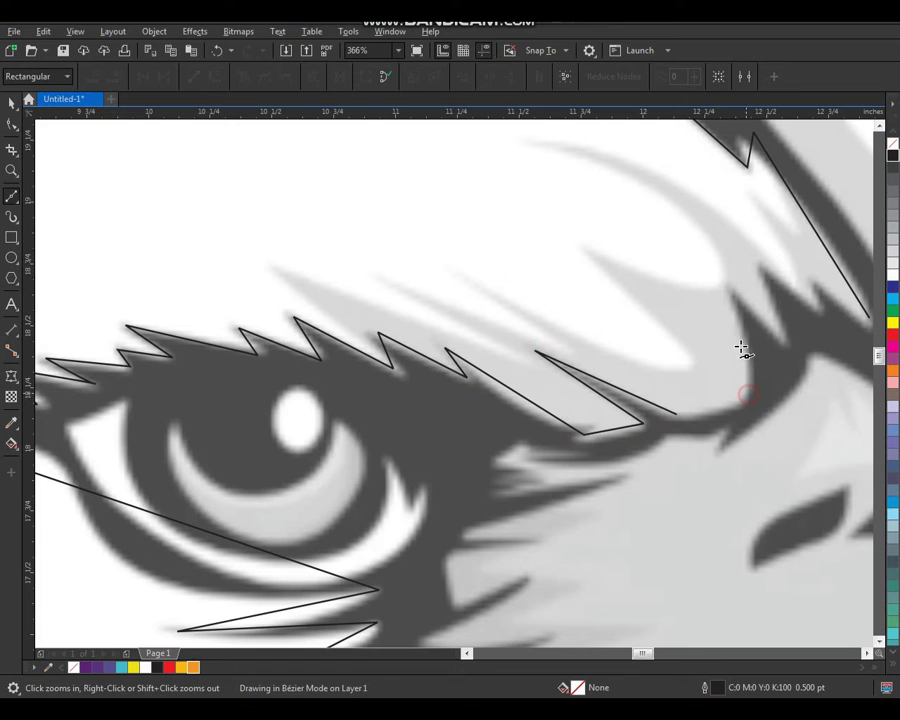
Step: Zigzag the curve through the forehead feather tips above the beak and close it at its starting node
left_click(733, 290)
left_click(788, 340)
left_click(765, 272)
scroll(714, 352, "down", 1)
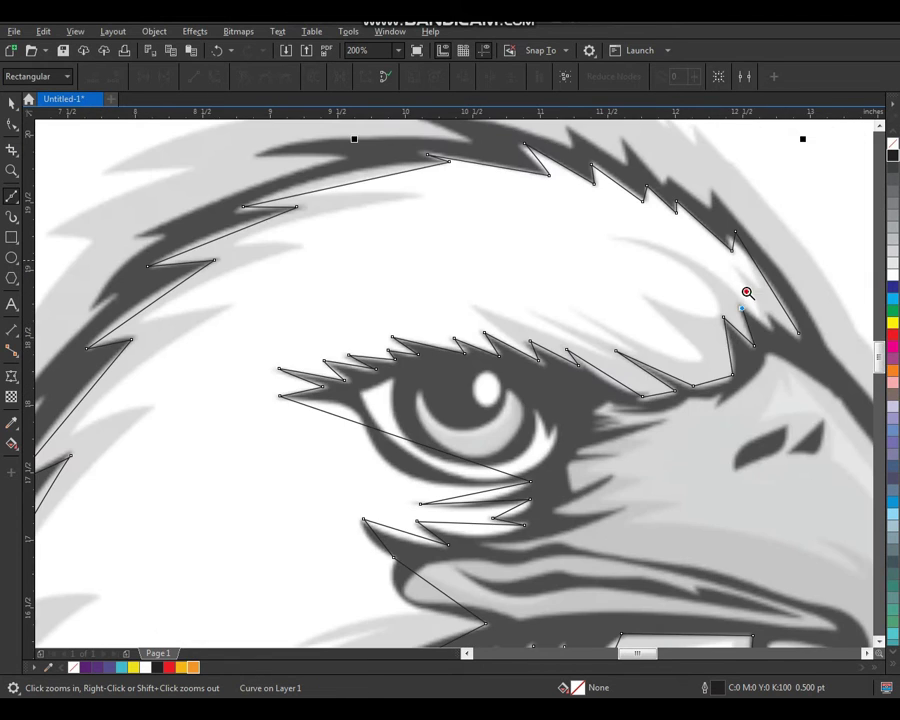
scroll(742, 291, "up", 2)
left_click(487, 357)
left_click(475, 303)
left_click(574, 366)
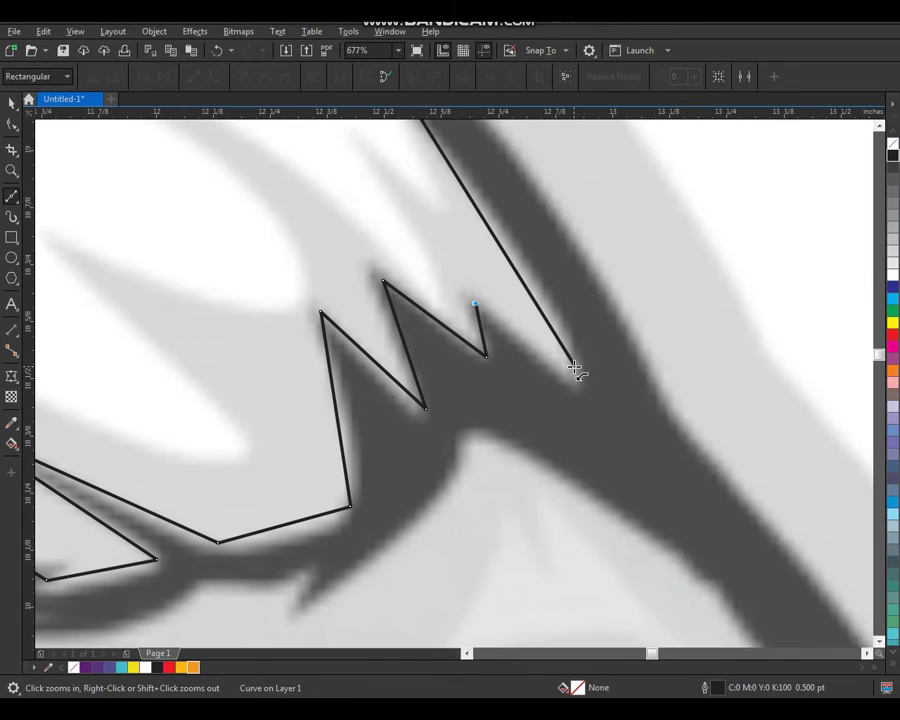
scroll(476, 402, "down", 8)
left_click_drag(527, 539, 548, 573)
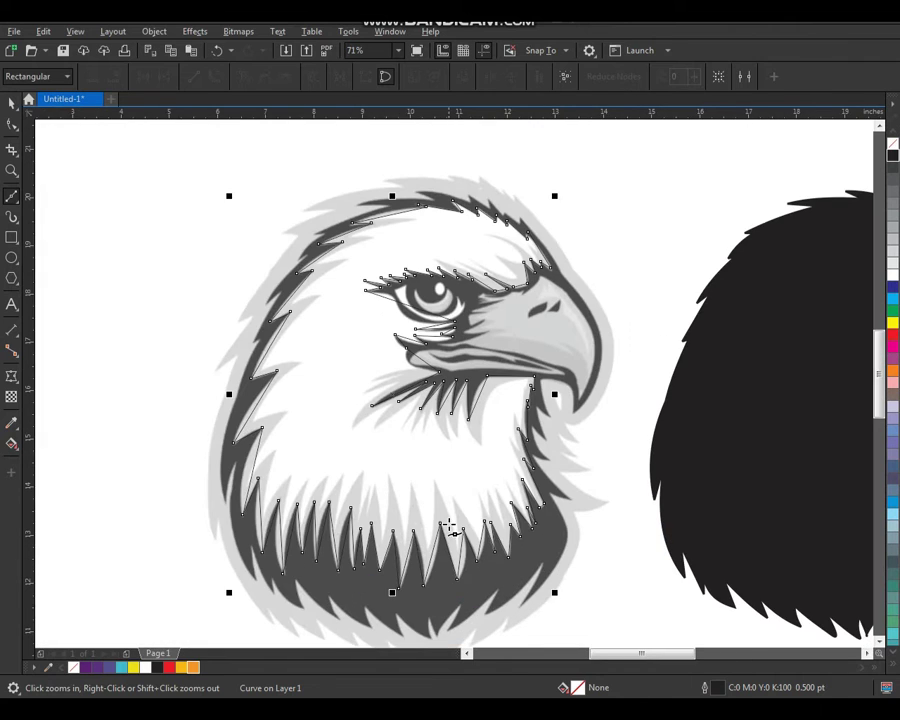
Step: Set the traced shape's outline width to 3 pt and convert all its segments to curves
key("space")
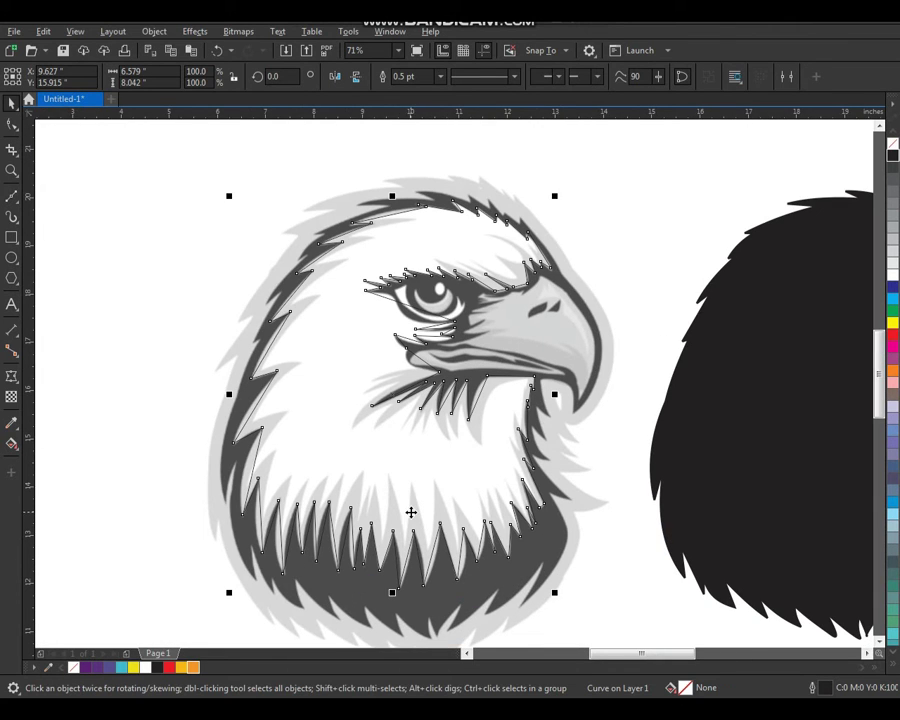
left_click(440, 79)
left_click(426, 167)
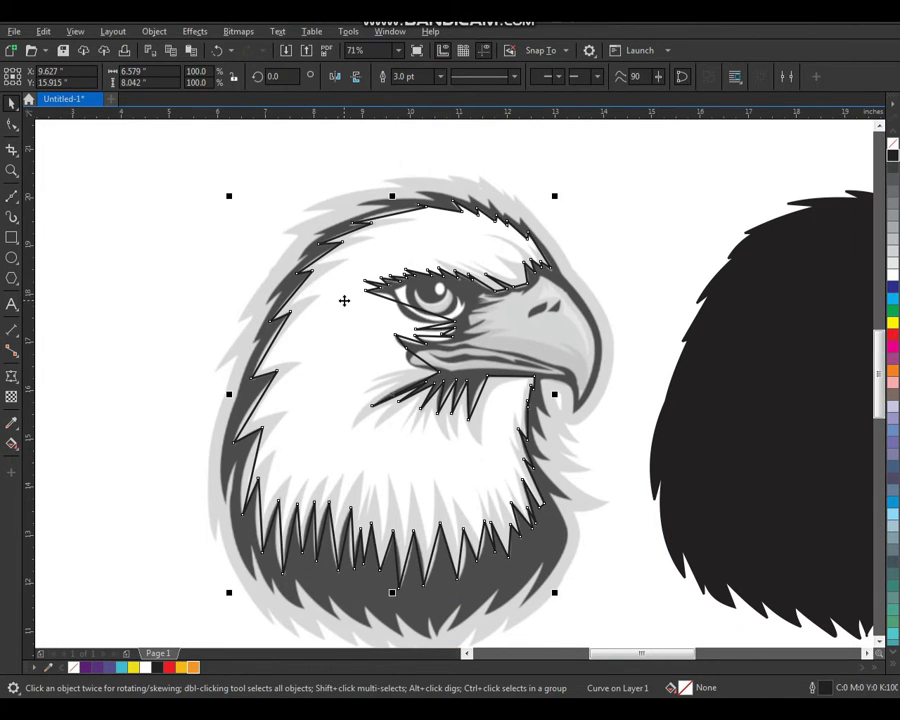
key("F10")
left_click_drag(201, 185, 612, 598)
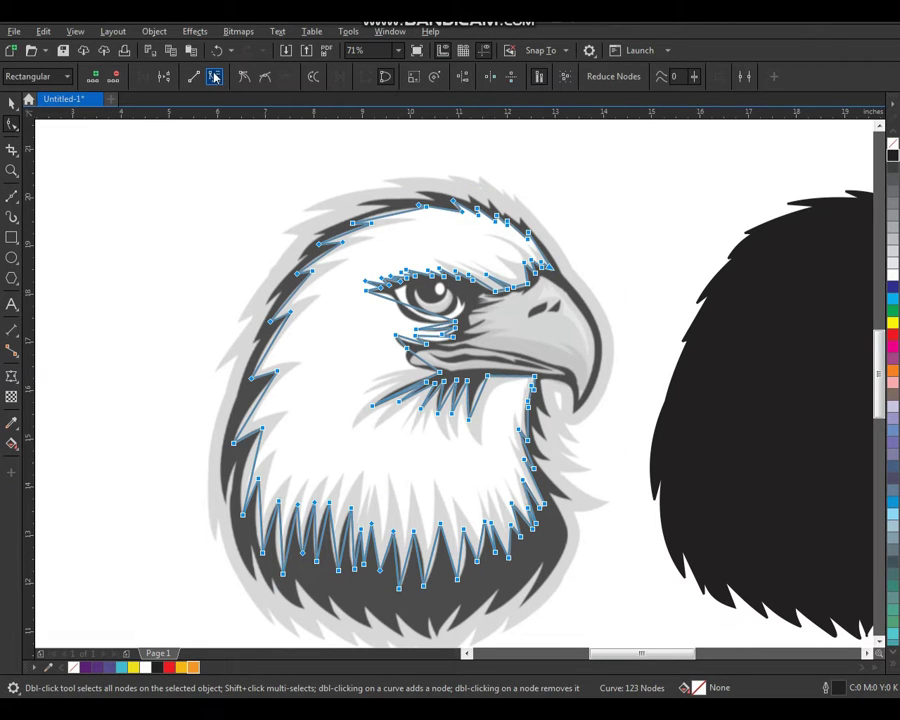
Step: Bend the segments along the crown and the back of the head to follow the dark feather edge
key("z")
left_click_drag(346, 181, 458, 267)
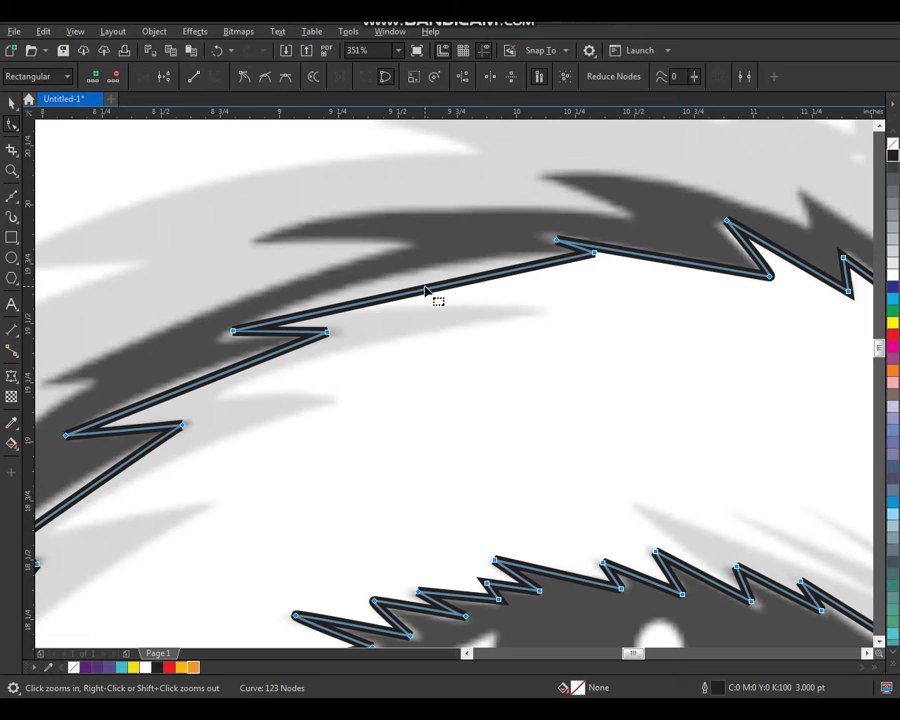
left_click_drag(414, 297, 400, 267)
left_click_drag(220, 375, 206, 365)
scroll(206, 366, "down", 2)
key("F2")
left_click_drag(131, 352, 269, 489)
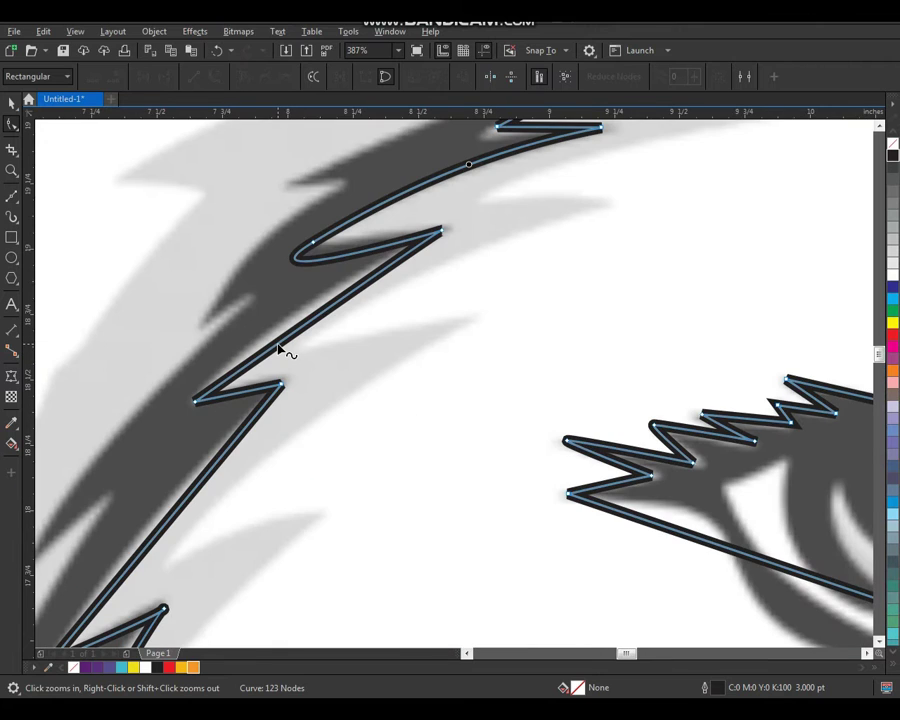
left_click_drag(280, 350, 249, 373)
scroll(241, 357, "down", 5)
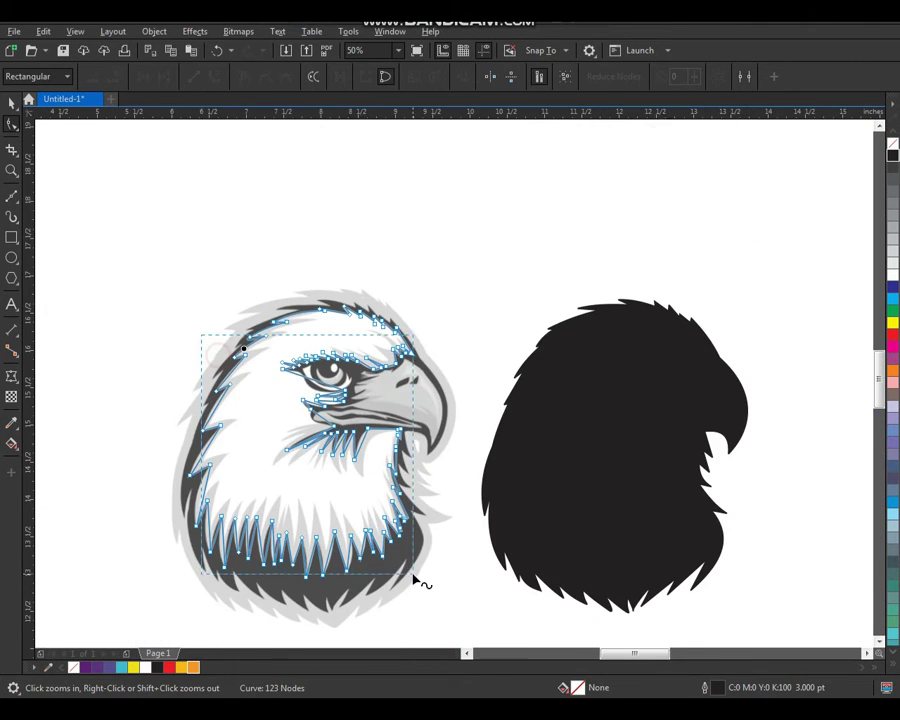
left_click_drag(415, 578, 415, 578)
left_click_drag(229, 384, 227, 387)
left_click_drag(254, 279, 245, 279)
Step: Try to bend the segments of the rear collar feathers along the edges of the dark feathers
scroll(298, 371, "down", 3)
key("F2")
left_click_drag(285, 403, 461, 549)
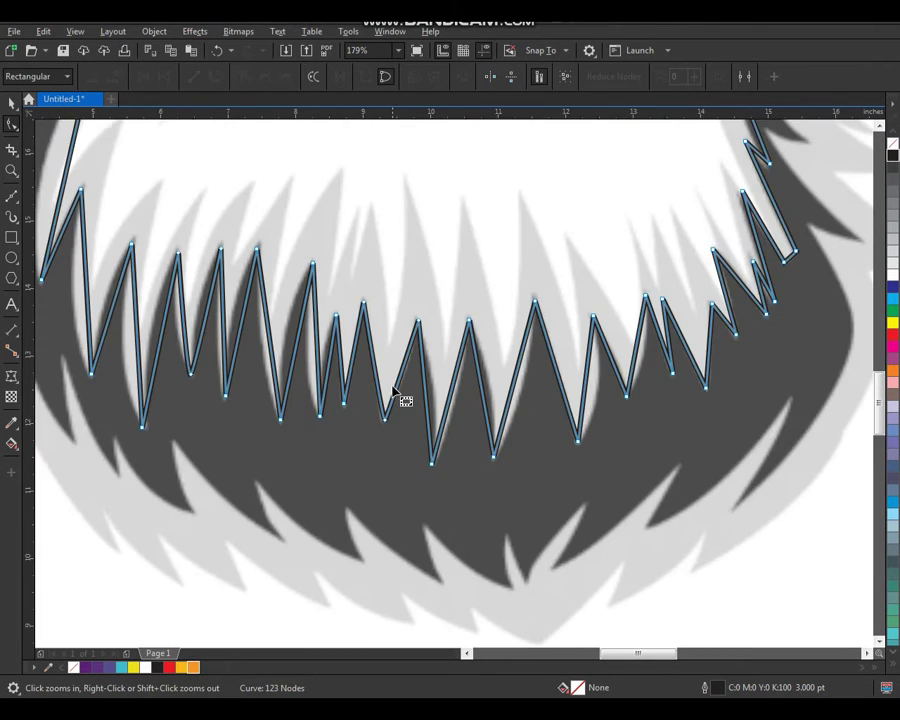
scroll(393, 388, "down", 1)
key("F2")
left_click_drag(131, 235, 340, 436)
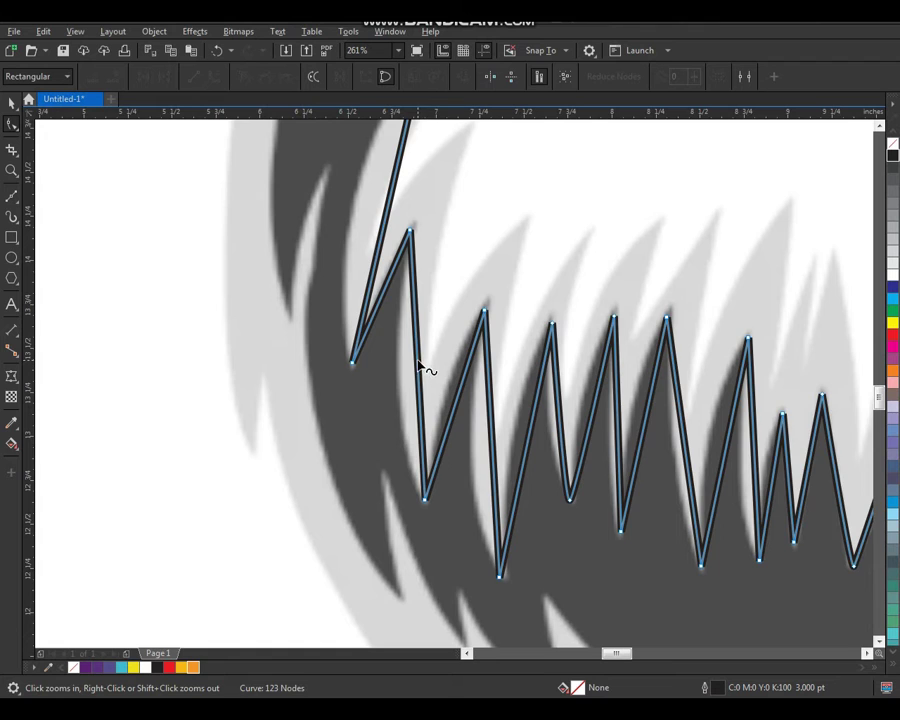
left_click_drag(418, 365, 400, 377)
left_click_drag(458, 391, 451, 386)
scroll(590, 477, "down", 2)
key("F2")
left_click_drag(523, 392, 588, 559)
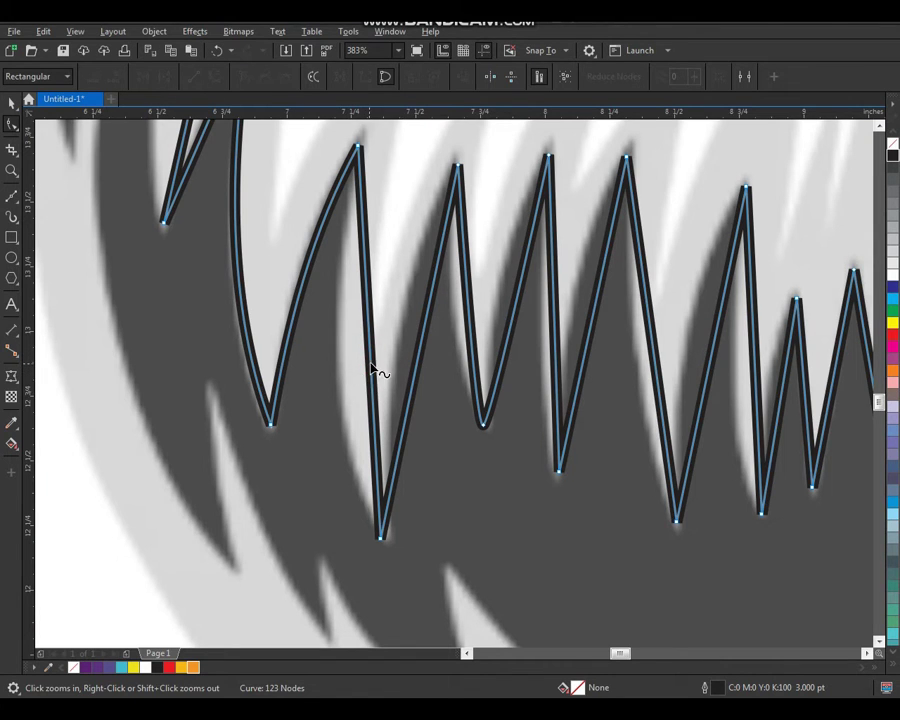
left_click_drag(372, 370, 343, 370)
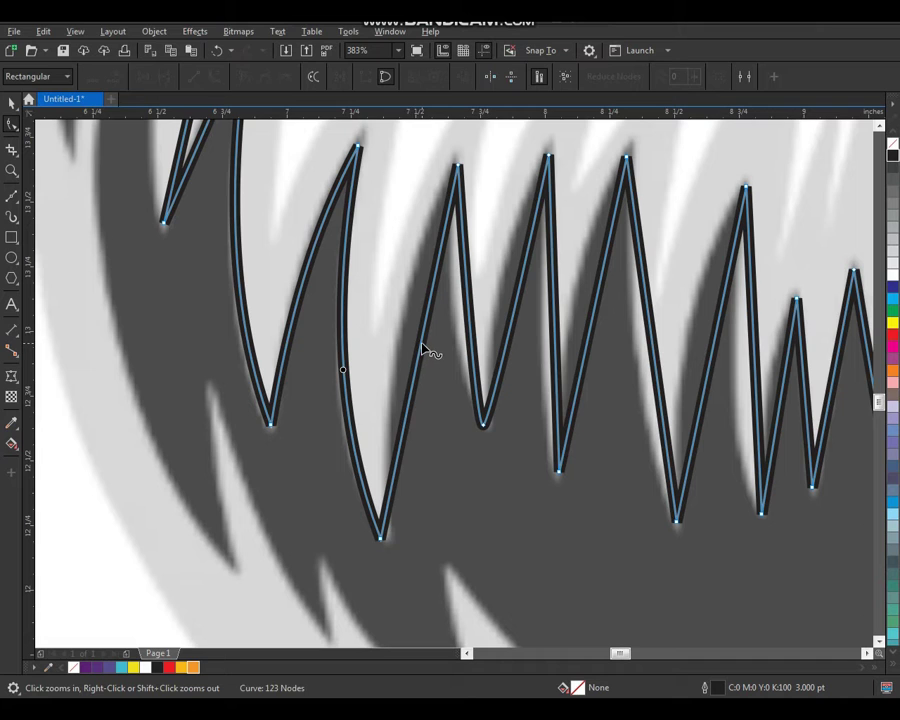
left_click_drag(421, 343, 828, 402)
Step: Turn the collar and throat nodes into cusps and reset their segments to straight ones that can be bent
scroll(424, 345, "down", 2)
key("F2")
scroll(446, 345, "down", 2)
left_click_drag(296, 243, 578, 404)
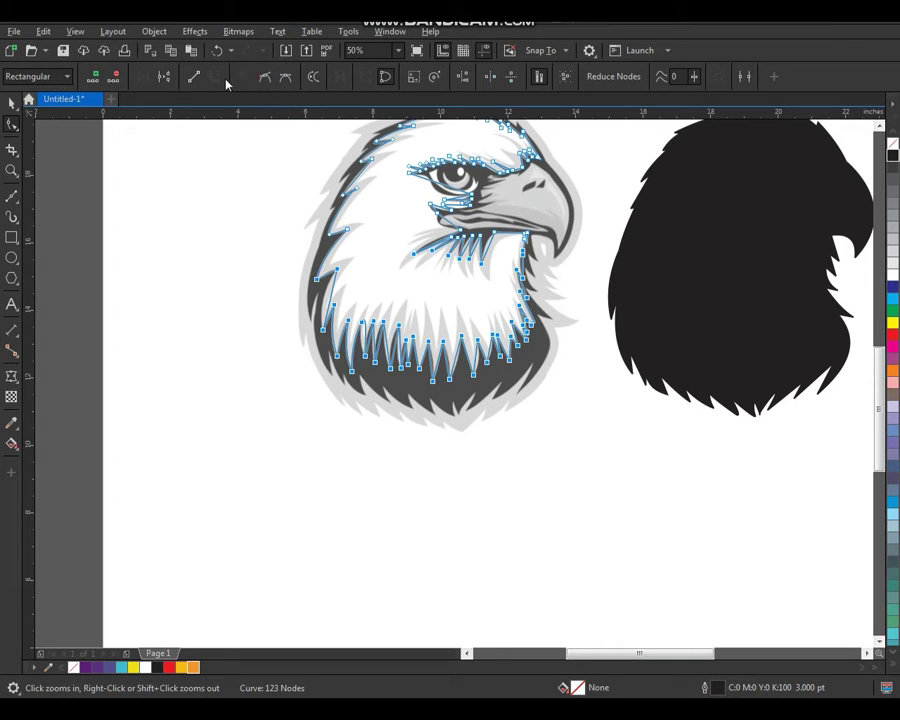
left_click(196, 78)
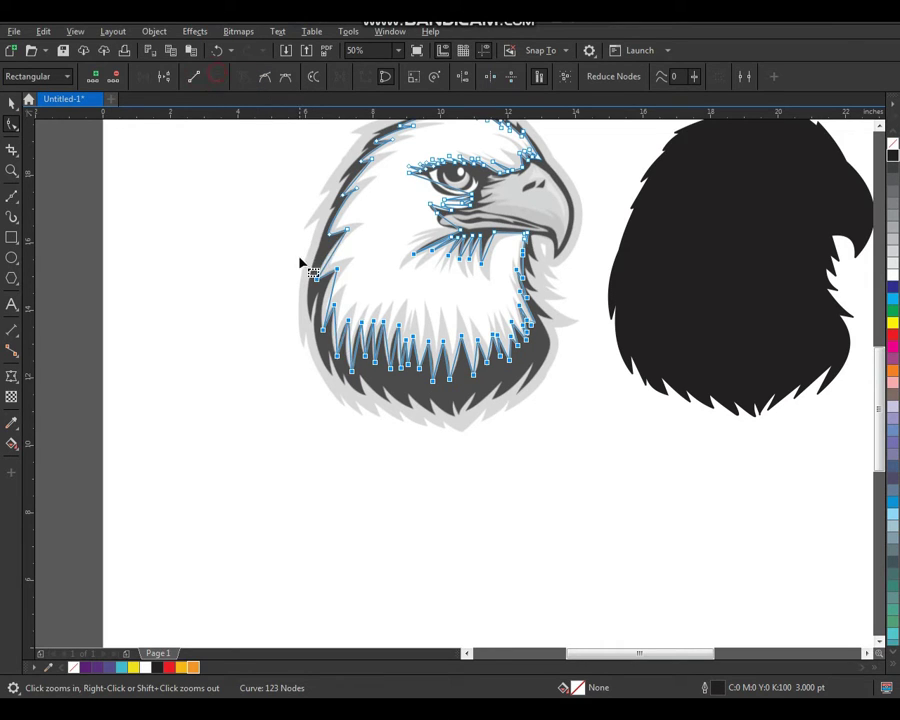
Step: Bend the sides of the rear collar feathers to match the curved edges in the bitmap
mouse_move(298, 302)
left_mouse_down()
mouse_move(420, 396)
mouse_move(440, 393)
left_mouse_up()
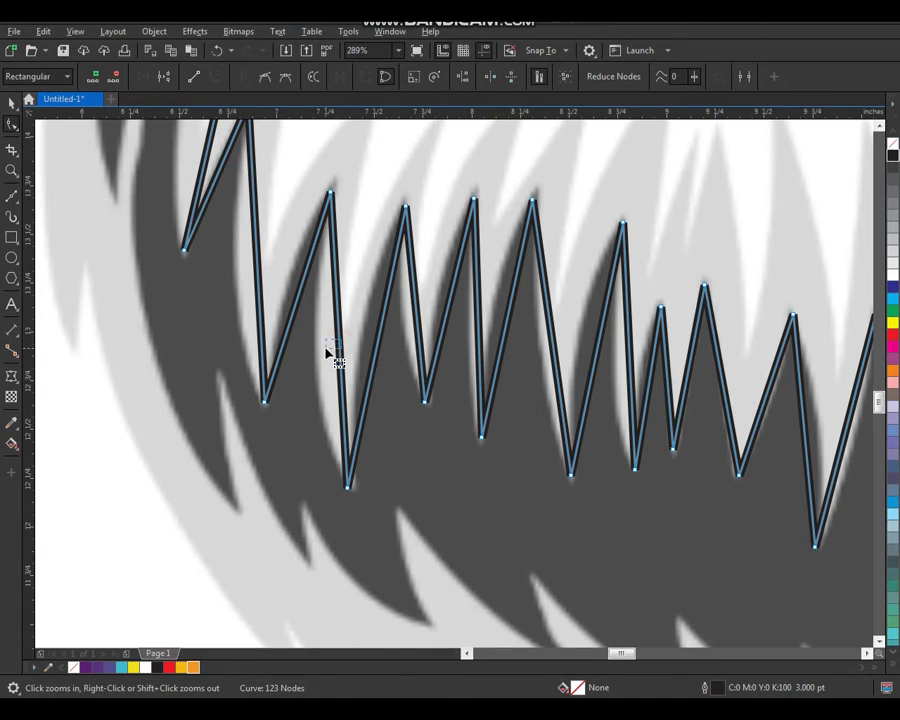
left_click_drag(341, 348, 320, 348)
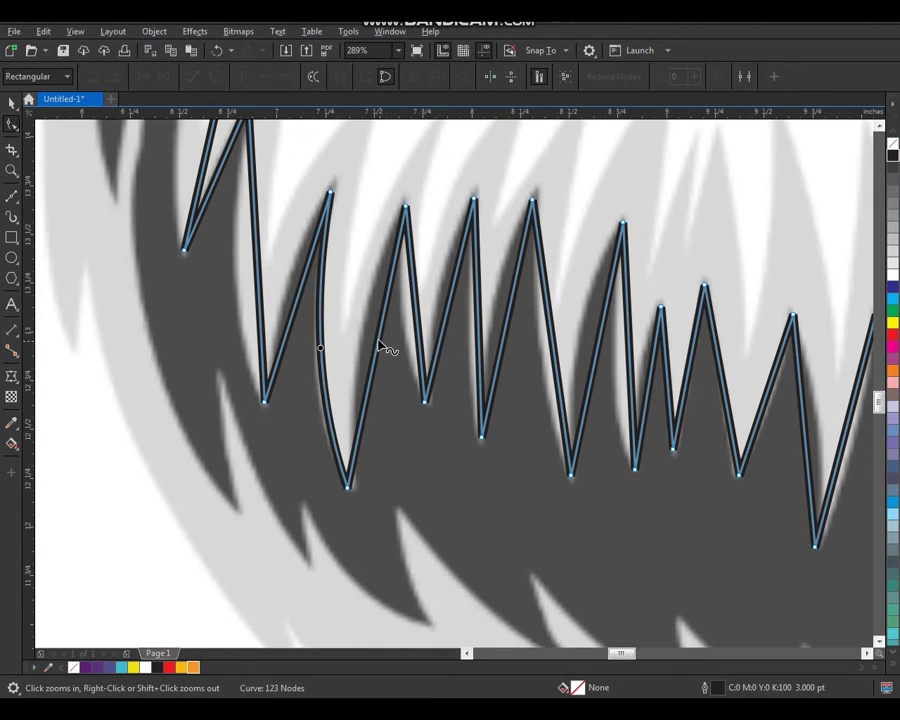
scroll(458, 343, "down", 2)
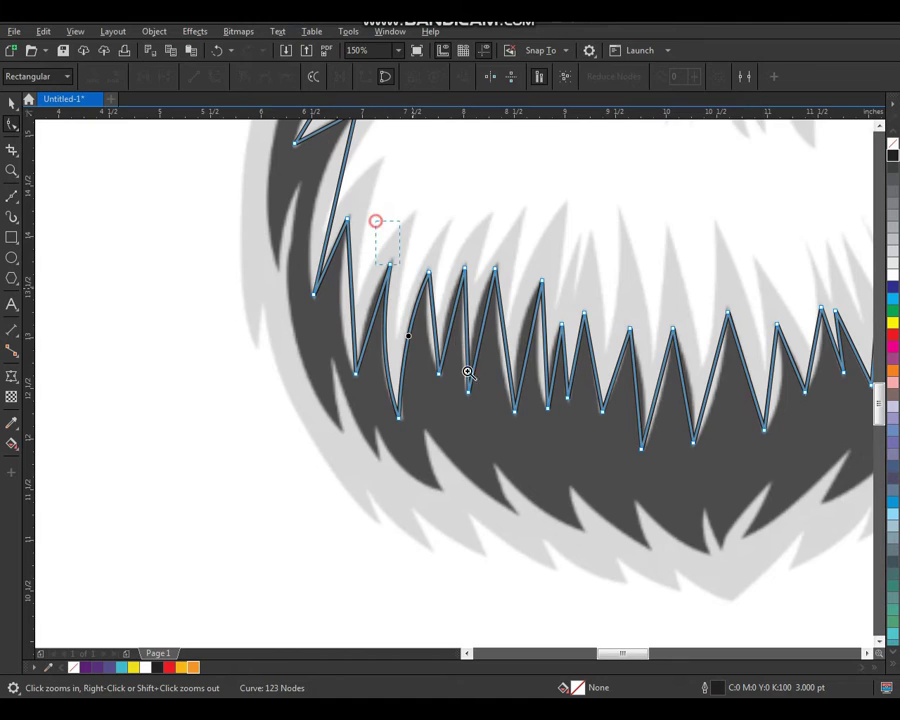
left_click_drag(467, 372, 518, 442)
left_click_drag(420, 345, 406, 345)
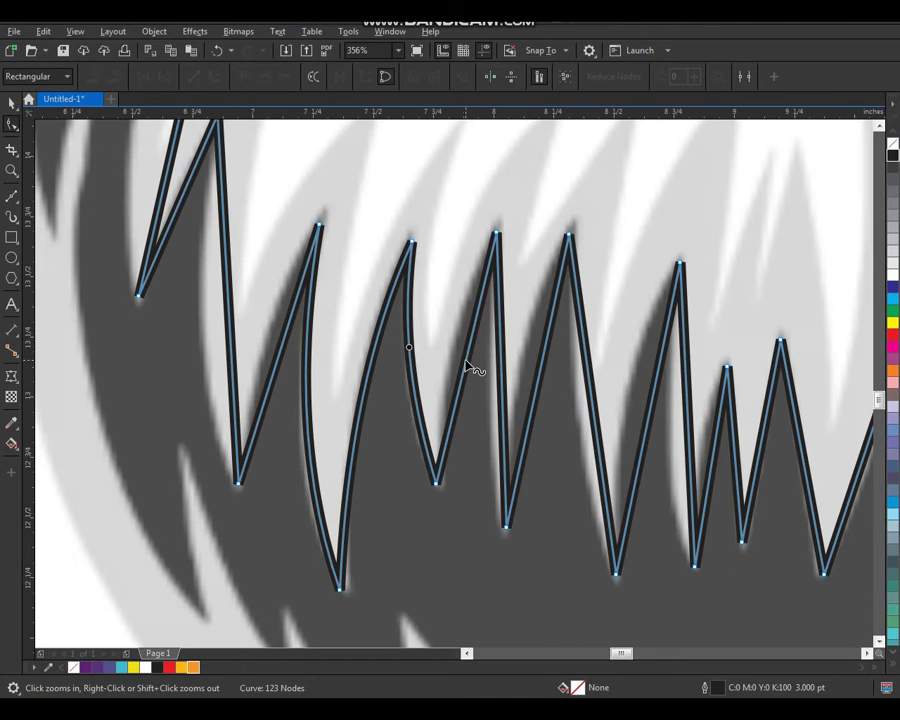
left_click_drag(466, 362, 521, 365)
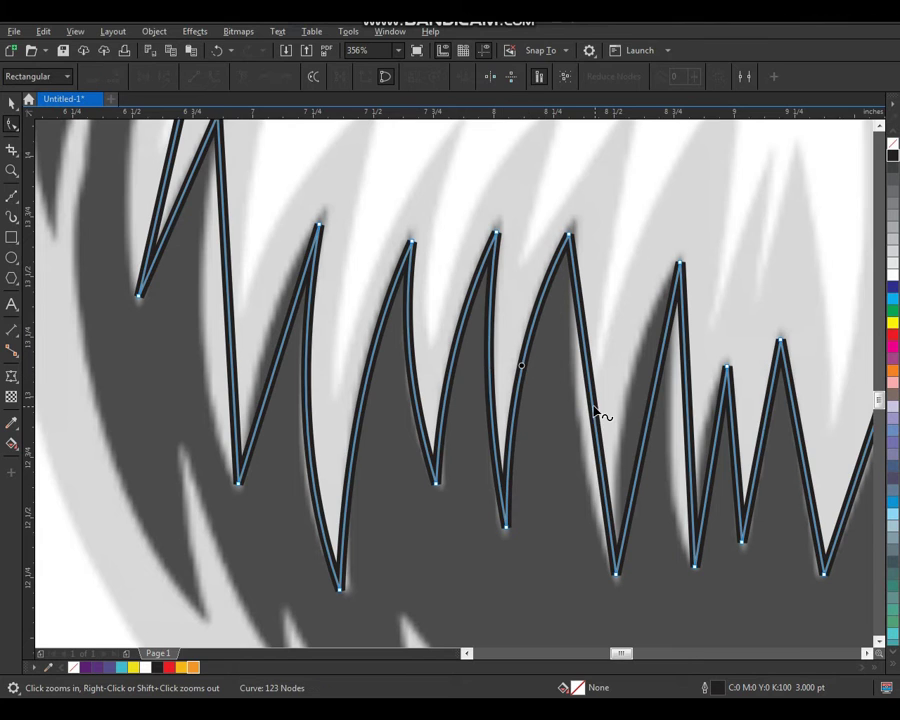
left_click_drag(594, 405, 577, 410)
Step: Bend the next collar feather segments, including the narrow feathers before the middle, to fit the dark edges
scroll(550, 416, "down", 2)
key("F2")
left_click_drag(513, 367, 635, 498)
left_click_drag(577, 353, 642, 475)
scroll(529, 373, "down", 2)
key("F2")
left_click(447, 311)
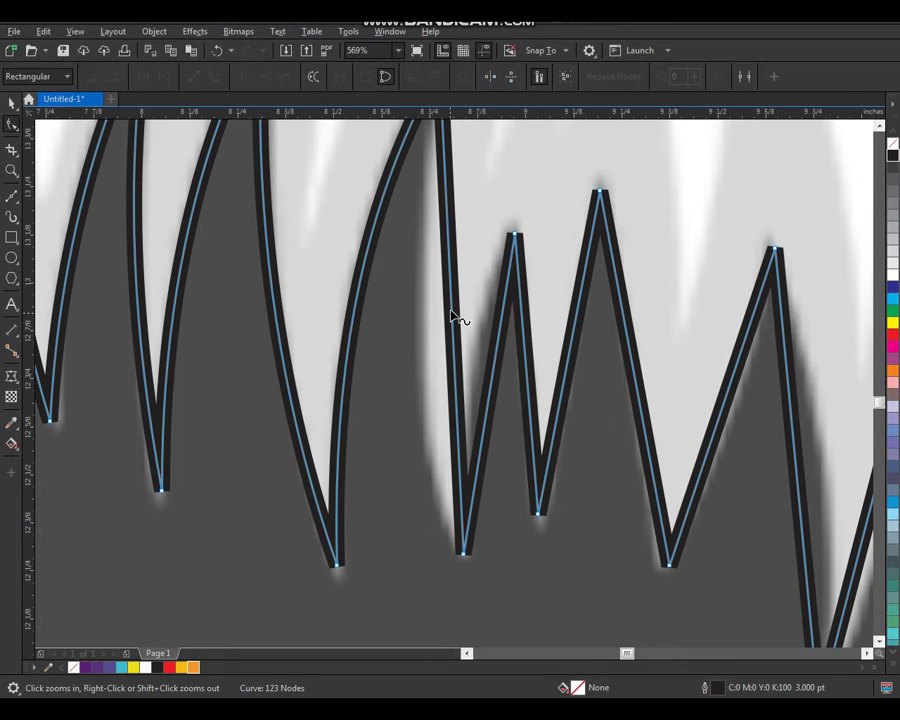
mouse_move(451, 316)
left_mouse_down()
mouse_move(466, 345)
mouse_move(495, 345)
mouse_move(484, 342)
left_mouse_up()
Step: Bend the sides of the middle and front collar feathers to follow the curved dark edges in the bitmap
scroll(554, 348, "down", 2)
key("F2")
left_click_drag(557, 268, 744, 450)
left_click_drag(571, 379, 589, 385)
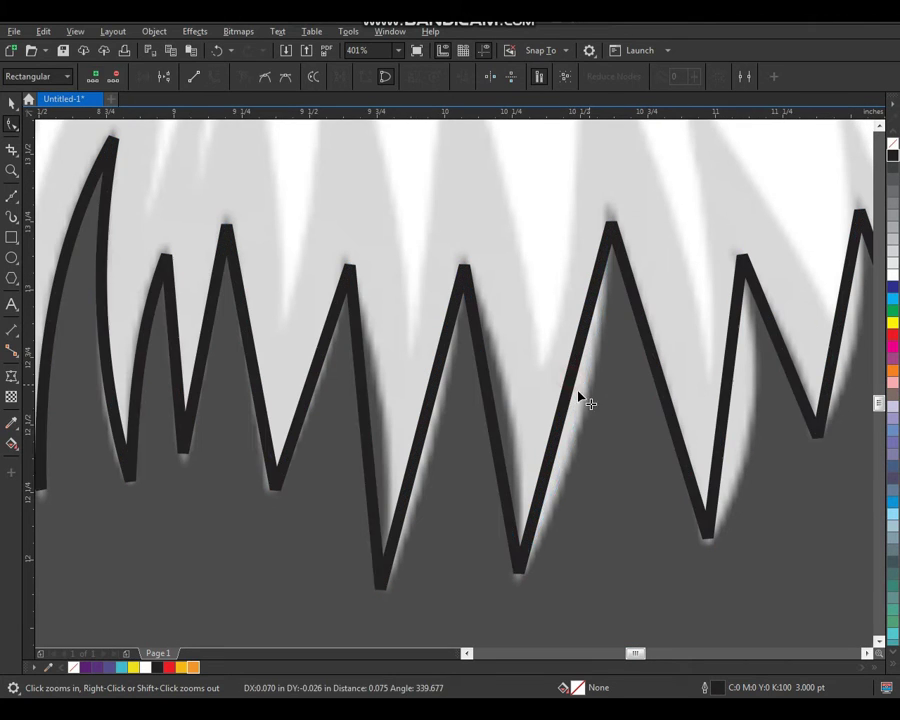
left_click_drag(488, 401, 503, 397)
scroll(517, 414, "down", 2)
key("F2")
left_click_drag(541, 325, 617, 476)
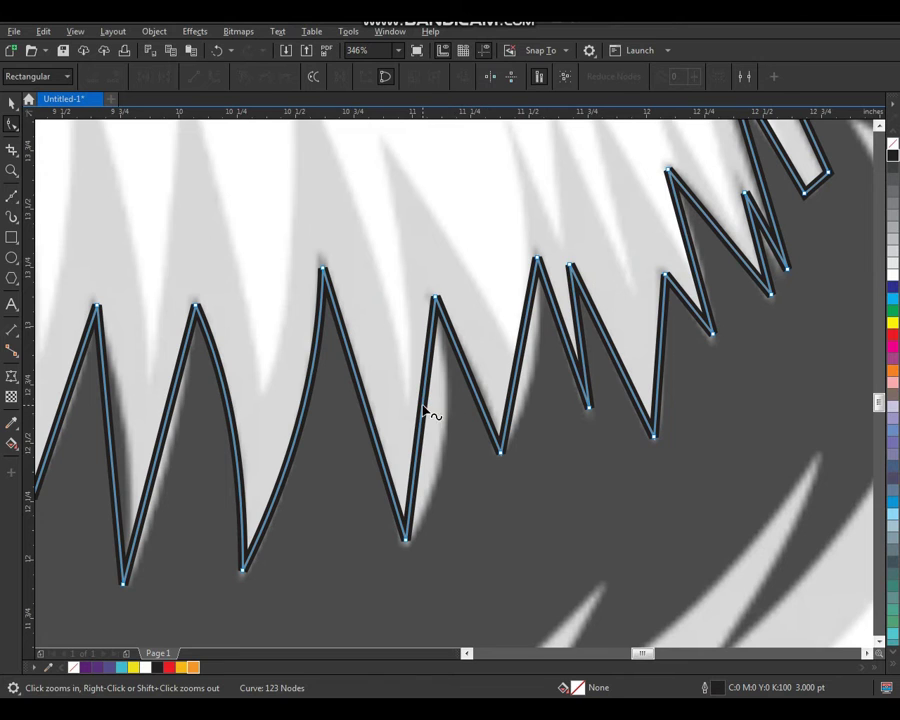
left_click_drag(424, 411, 446, 418)
Step: Bend the long feather segments at the back of the neck to match the dark edges in the bitmap
scroll(556, 370, "down", 3)
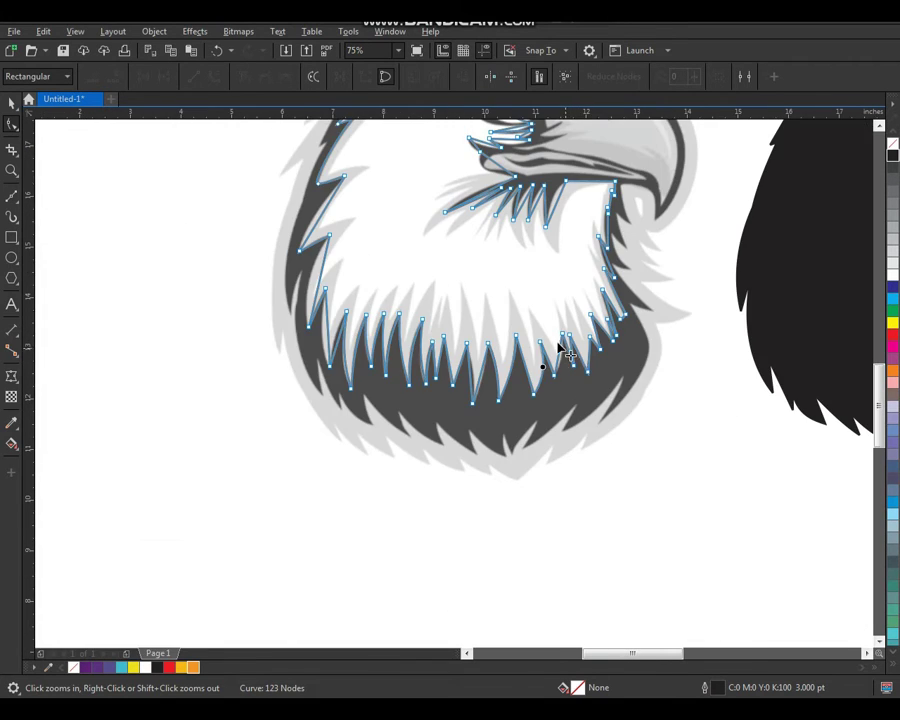
scroll(560, 350, "down", 2)
key("space")
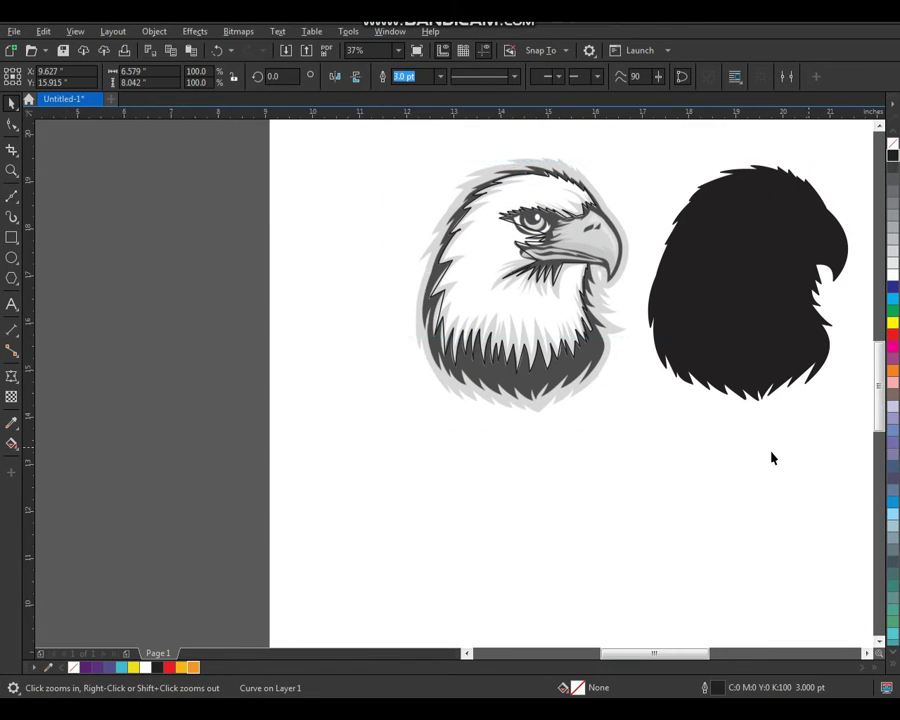
scroll(771, 458, "up", 2)
left_click_drag(162, 463, 154, 466)
key("F10")
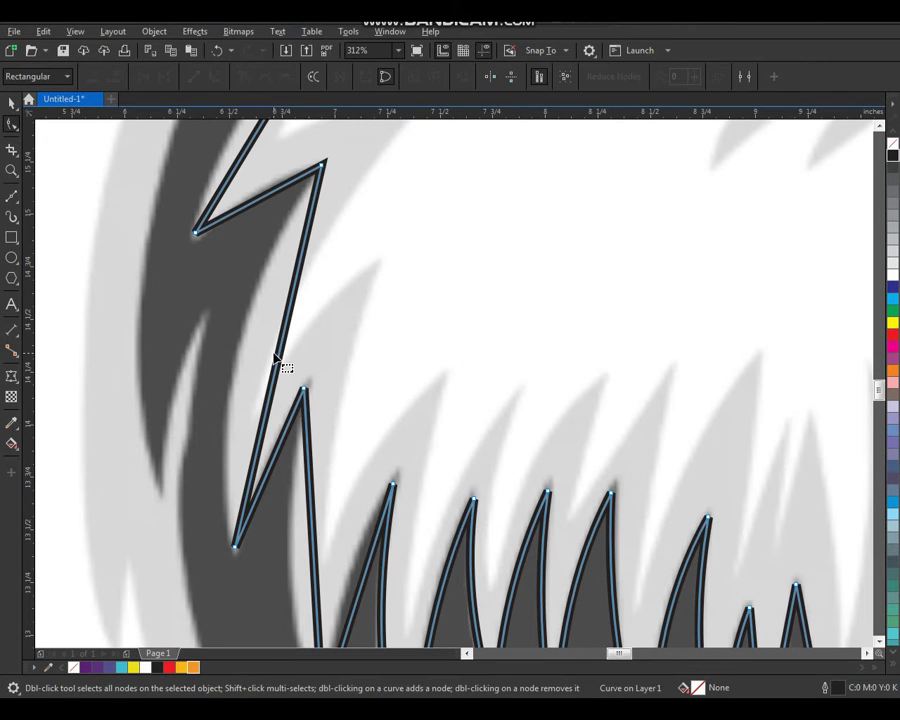
left_click_drag(281, 348, 237, 344)
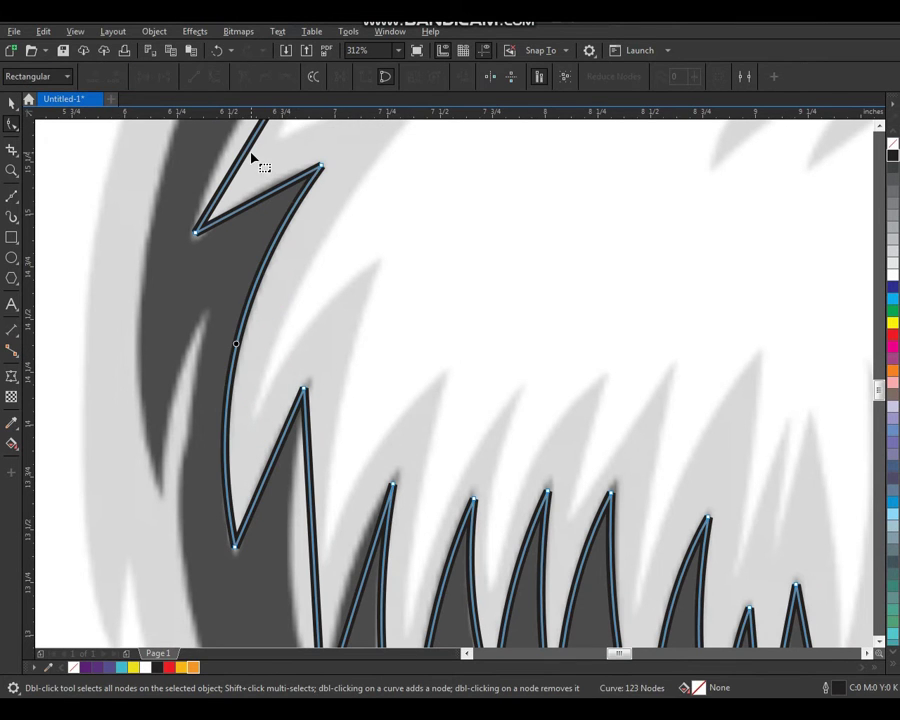
left_click_drag(250, 145, 233, 153)
scroll(244, 280, "down", 3)
key("space")
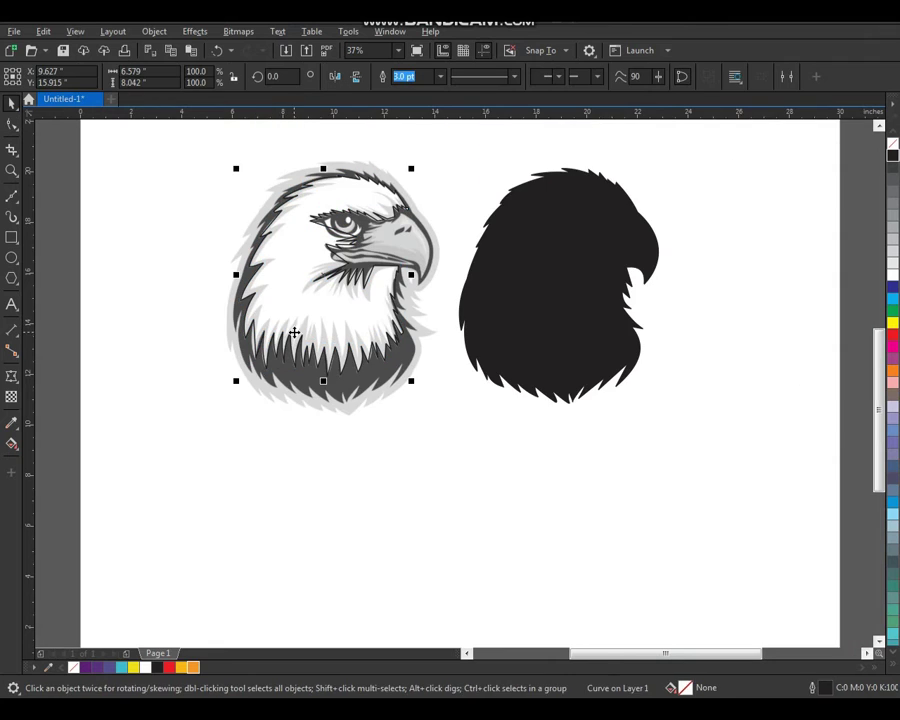
Step: Move the inner feather outline onto the black silhouette and give it a light gray fill and outline
key("F2")
left_click(217, 160)
left_click_drag(246, 306, 537, 345)
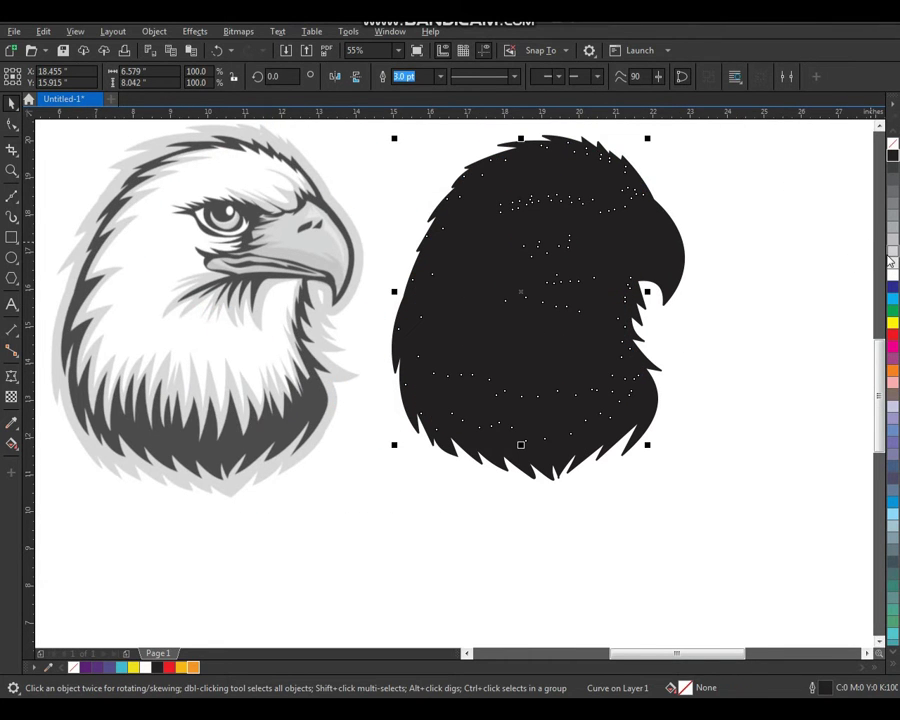
left_click(891, 252)
right_click(891, 252)
left_click(765, 238)
left_click(548, 322)
left_click(727, 285)
scroll(690, 264, "down", 2)
key("F2")
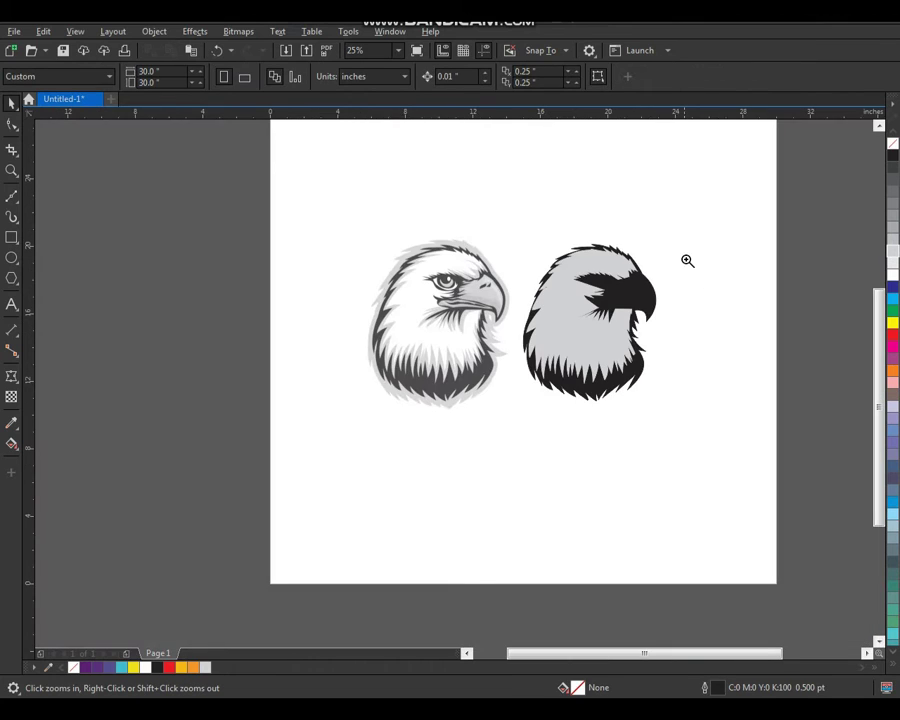
left_click_drag(697, 215, 446, 388)
scroll(371, 336, "down", 2)
left_click_drag(226, 223, 551, 509)
key("F7")
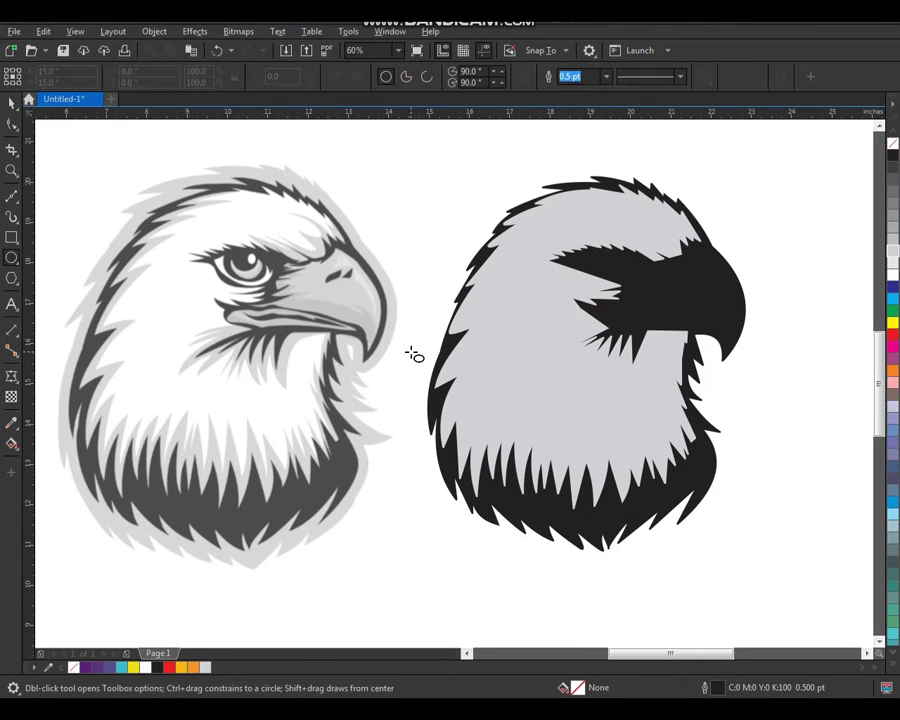
key("space")
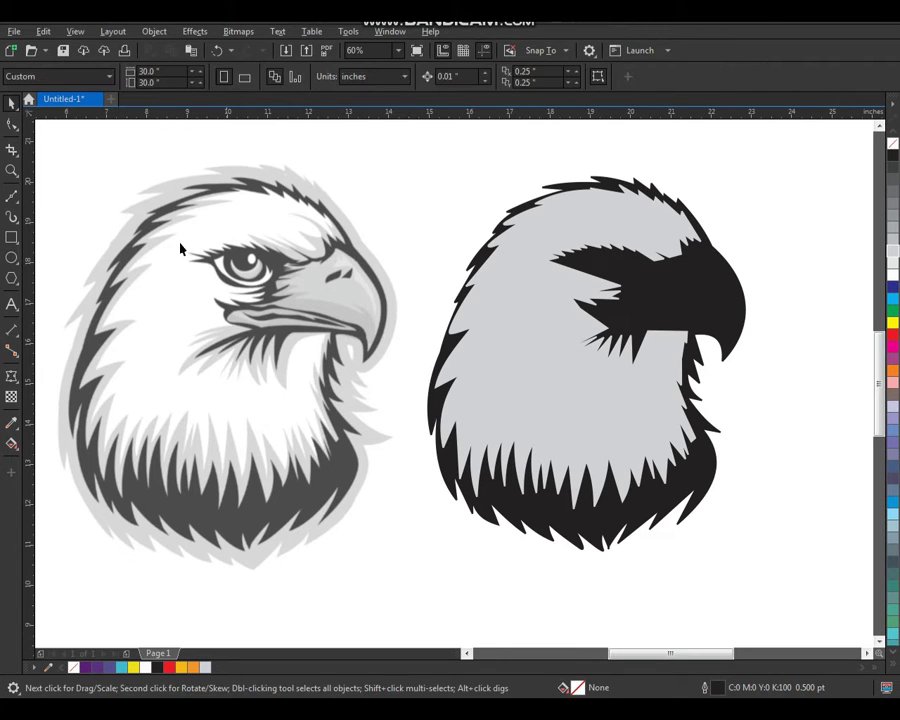
Step: Start a Bézier outline of the white head area, tracing the feather tips and notches along the rear of the crown
left_click(11, 199)
key("F2")
left_click_drag(160, 169, 430, 361)
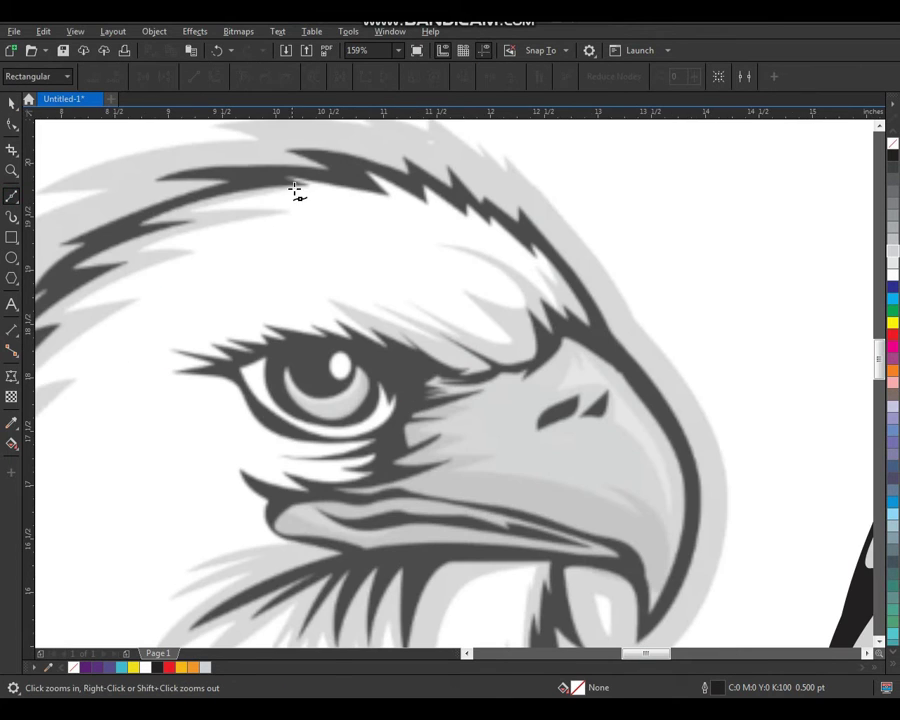
left_click(194, 206)
left_click(282, 212)
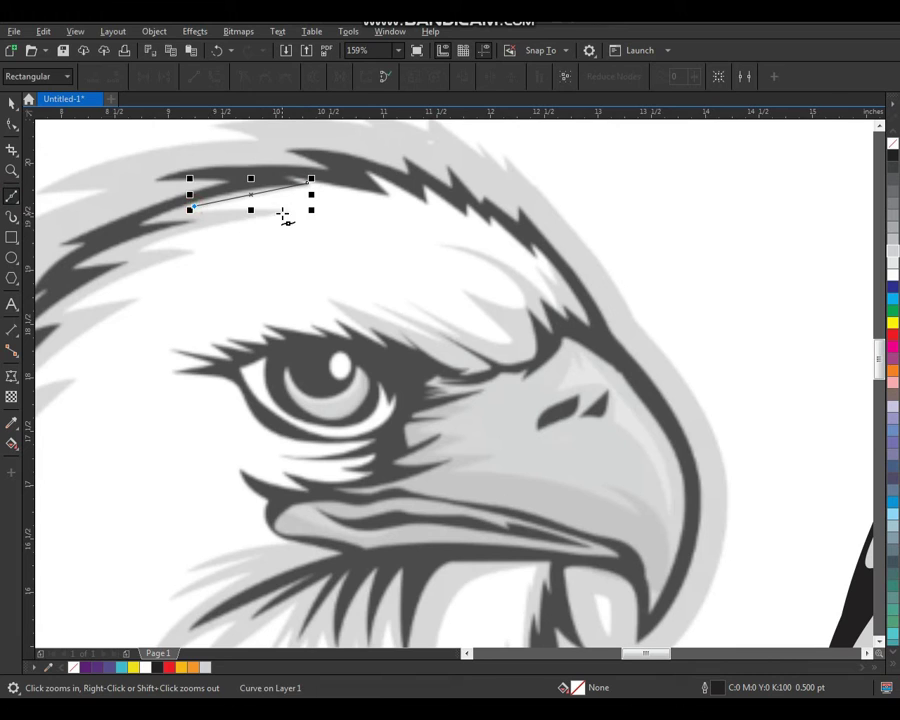
left_click(140, 247)
left_click(189, 251)
left_click(64, 309)
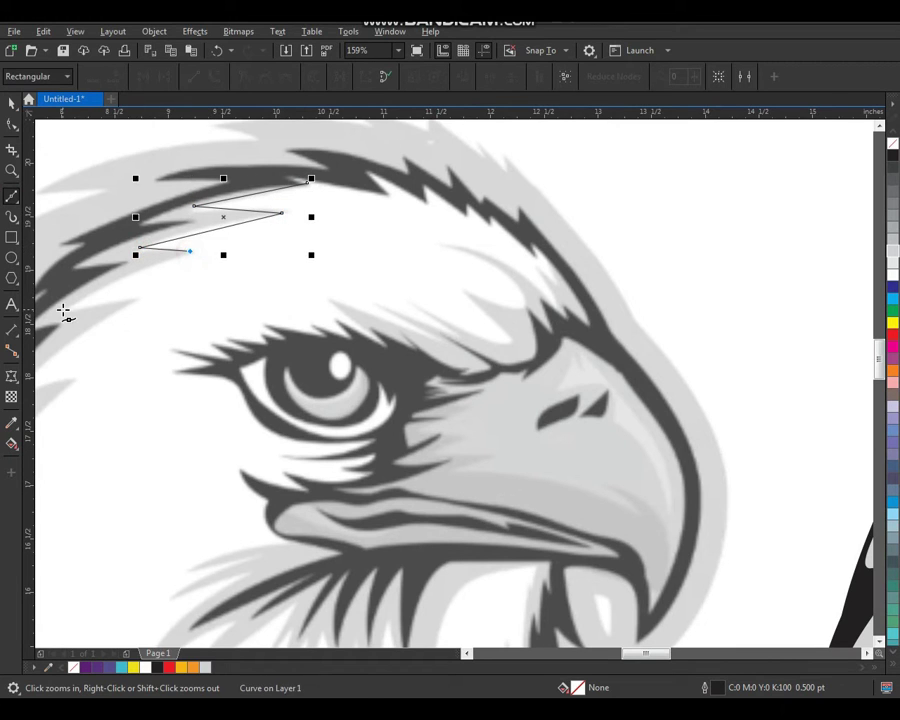
left_click(131, 298)
Step: Continue the white area outline down the back of the head, with nodes at each light gray feather's notch and tip
right_click(200, 362)
left_click(223, 446)
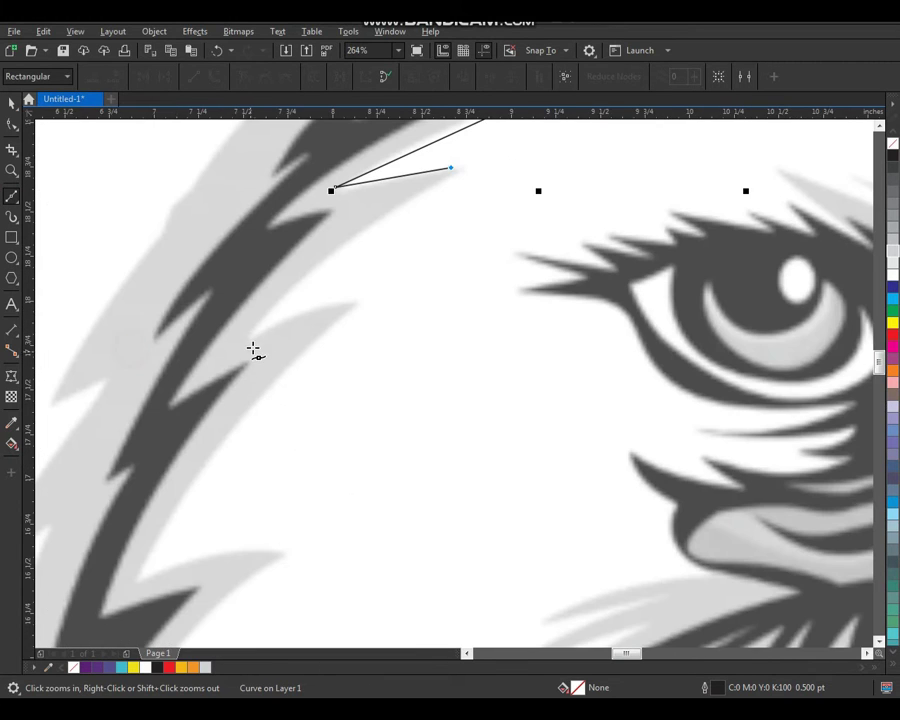
left_click(252, 336)
left_click(356, 304)
scroll(262, 399, "down", 1)
key("F2")
left_click_drag(217, 346, 321, 545)
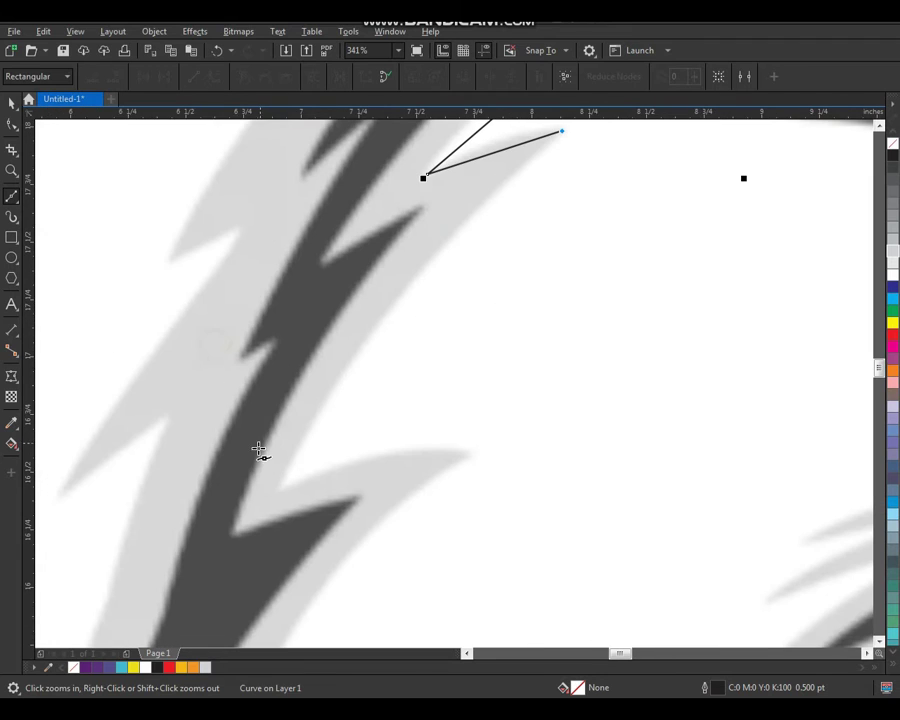
left_click(278, 481)
left_click(464, 454)
Step: Extend the white area outline along the nape feathers down to the start of the collar
scroll(390, 450, "down", 5)
key("F2")
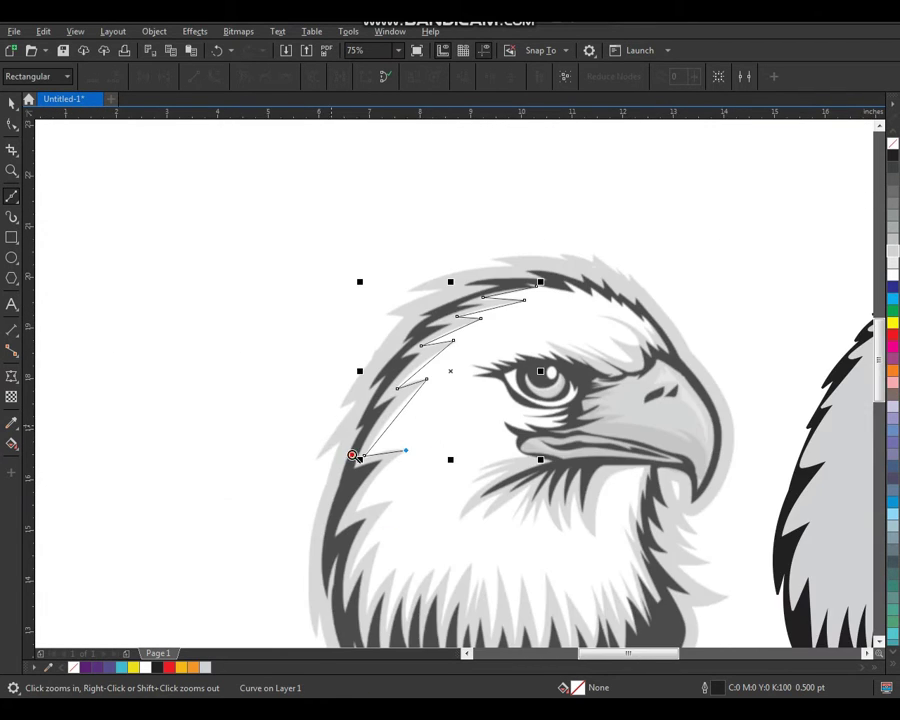
left_click_drag(349, 436, 411, 583)
left_click(374, 404)
left_click(496, 369)
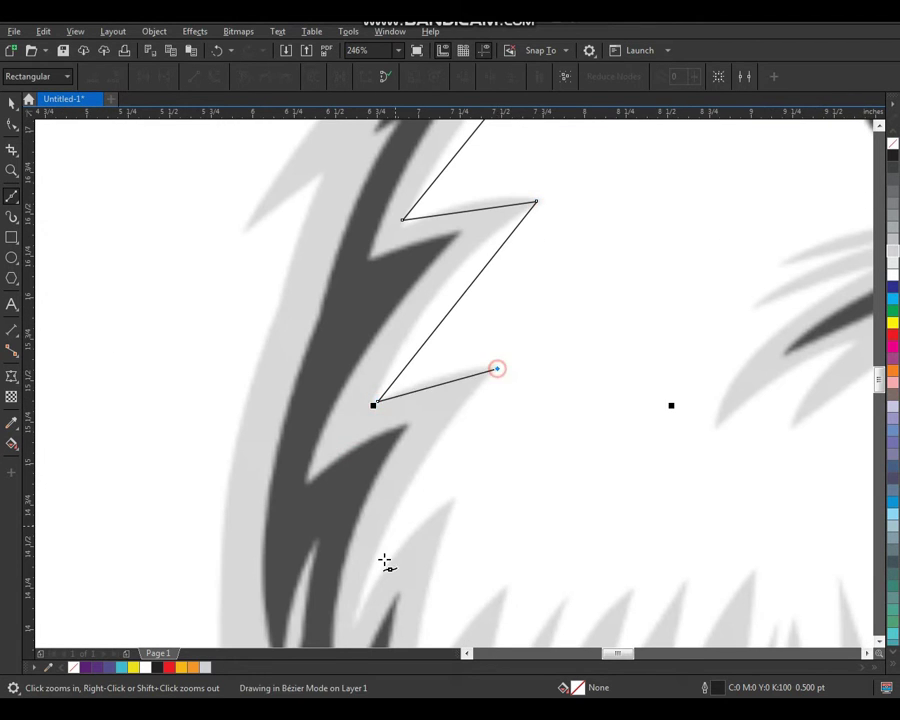
left_click(355, 616)
left_click(454, 502)
Step: Trace the white area's zigzag edge along the notches and tips of the rear collar's light gray feathers
scroll(430, 500, "down", 2)
key("F2")
left_click_drag(392, 468, 533, 637)
left_click(286, 395)
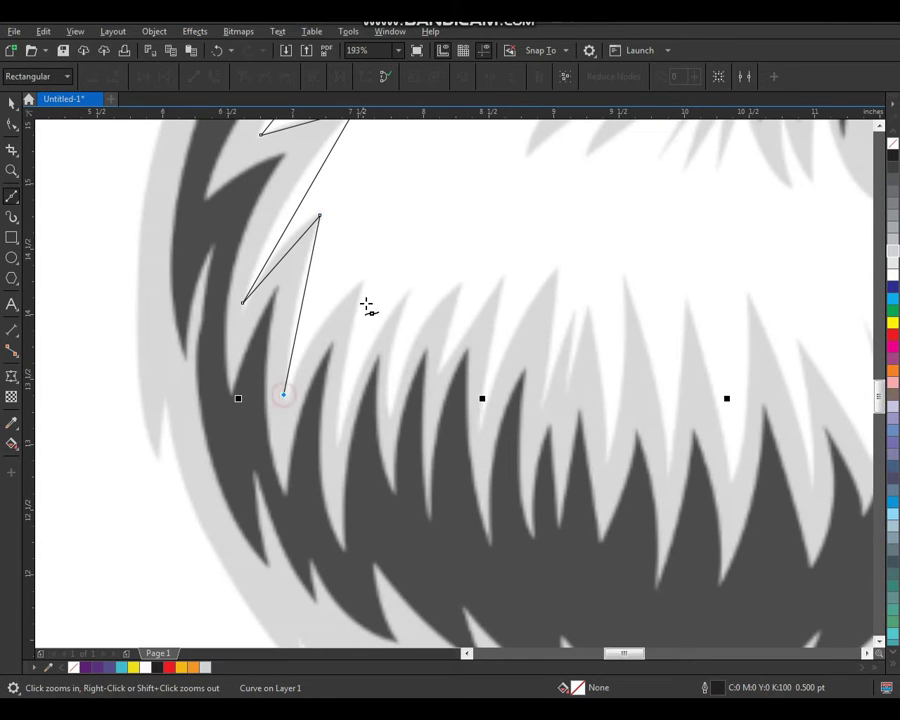
left_click(359, 283)
left_click(334, 439)
left_click(407, 291)
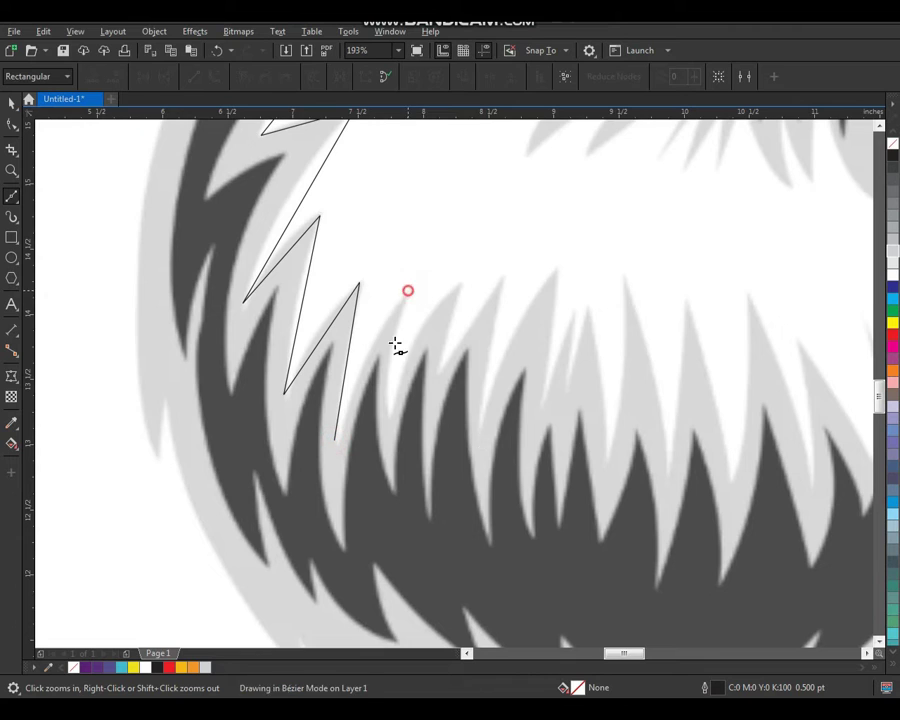
left_click(389, 415)
left_click(457, 283)
left_click(440, 369)
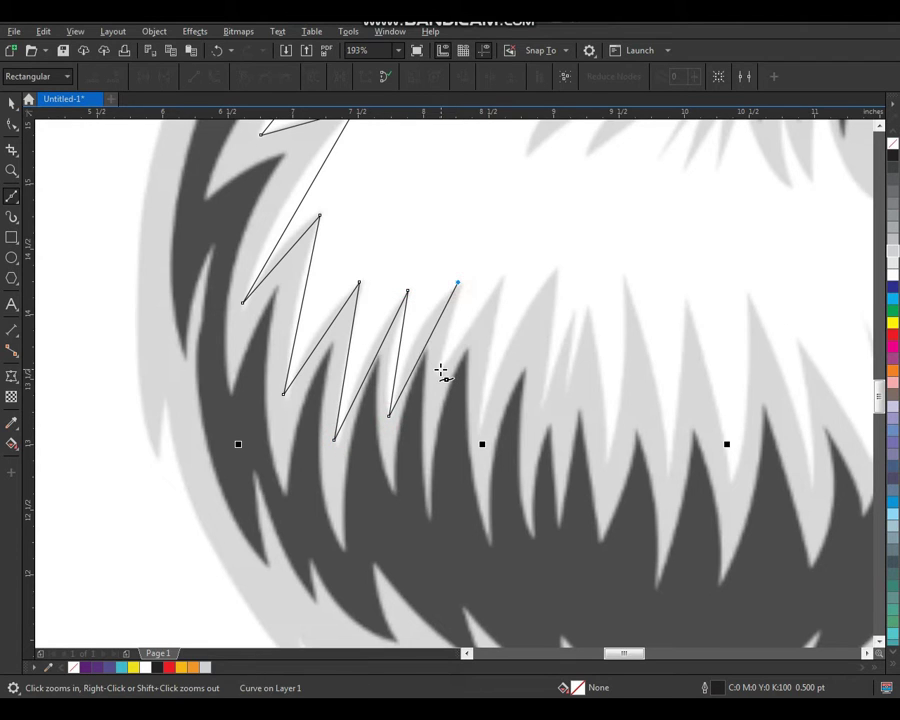
left_click(497, 283)
left_click(478, 423)
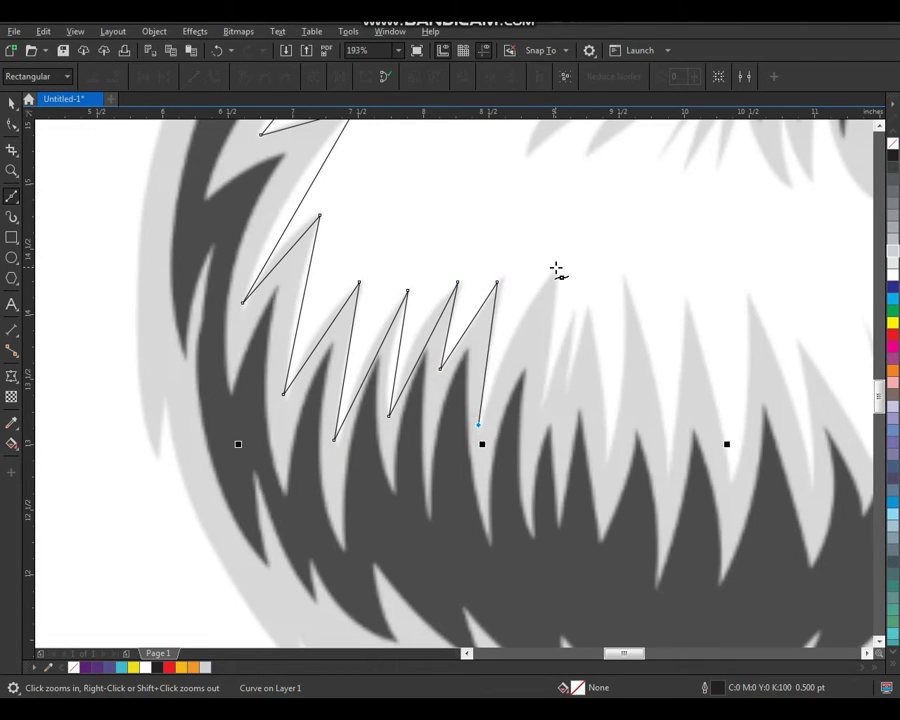
Step: Continue the zigzag outline across the narrow feathers and the tall light gray feathers in the middle of the collar
left_click(556, 269)
left_click(540, 404)
left_click(573, 317)
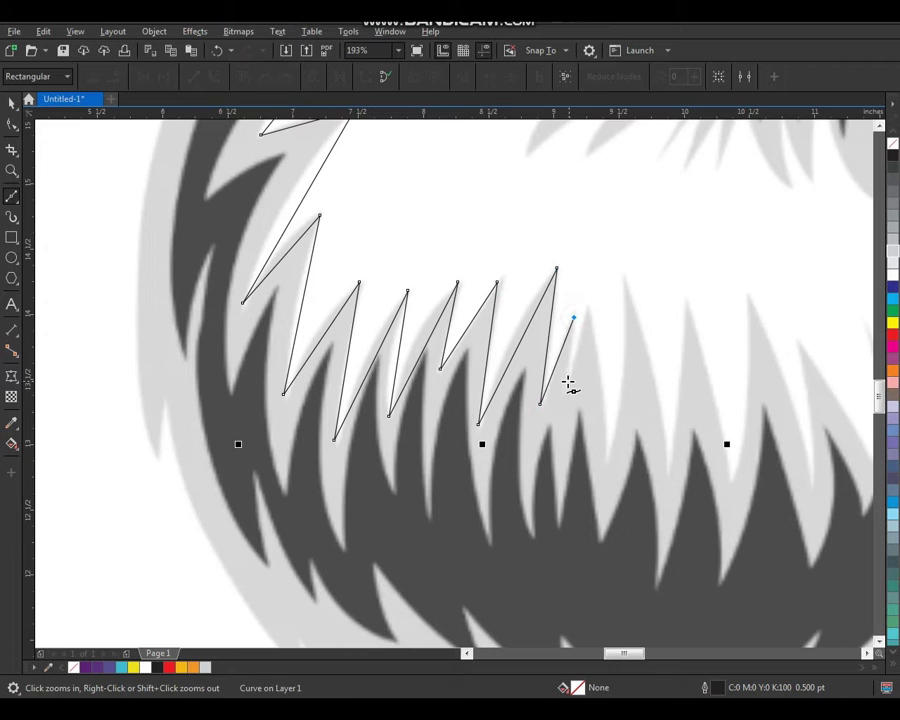
left_click(567, 380)
left_click(590, 309)
left_click(606, 458)
left_click(630, 281)
left_click(669, 476)
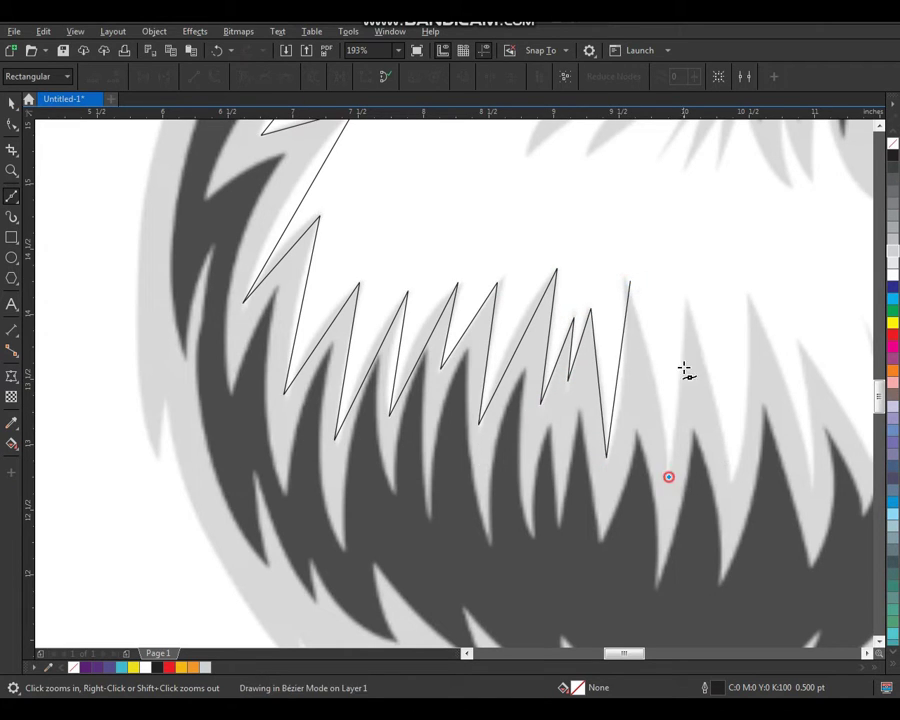
left_click(688, 300)
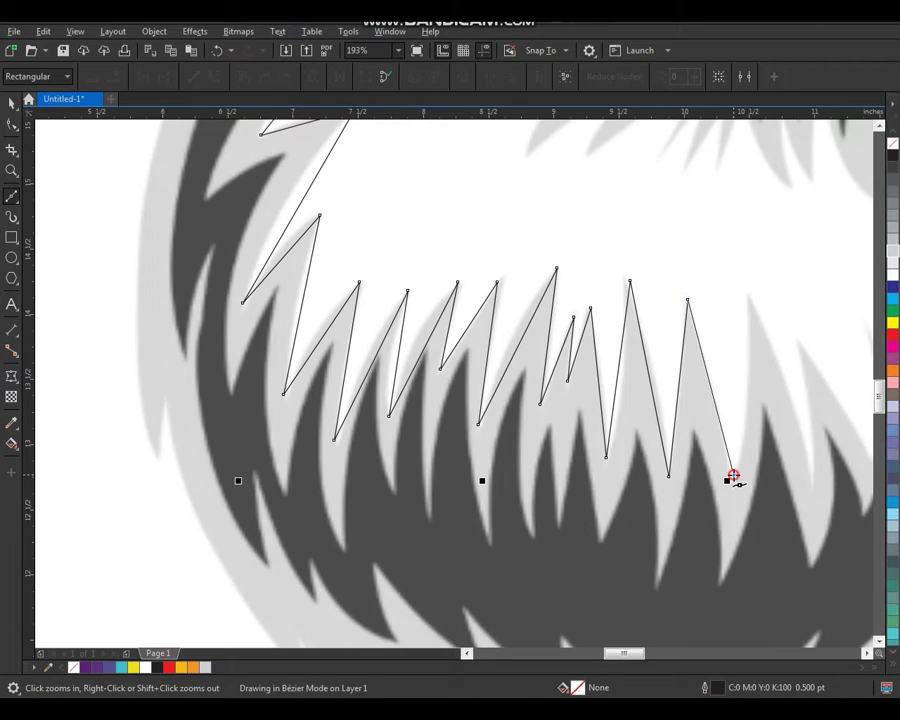
Step: Extend the zigzag outline over the wide light gray feathers toward the front of the collar
scroll(718, 336, "down", 3)
left_click_drag(703, 286, 845, 487)
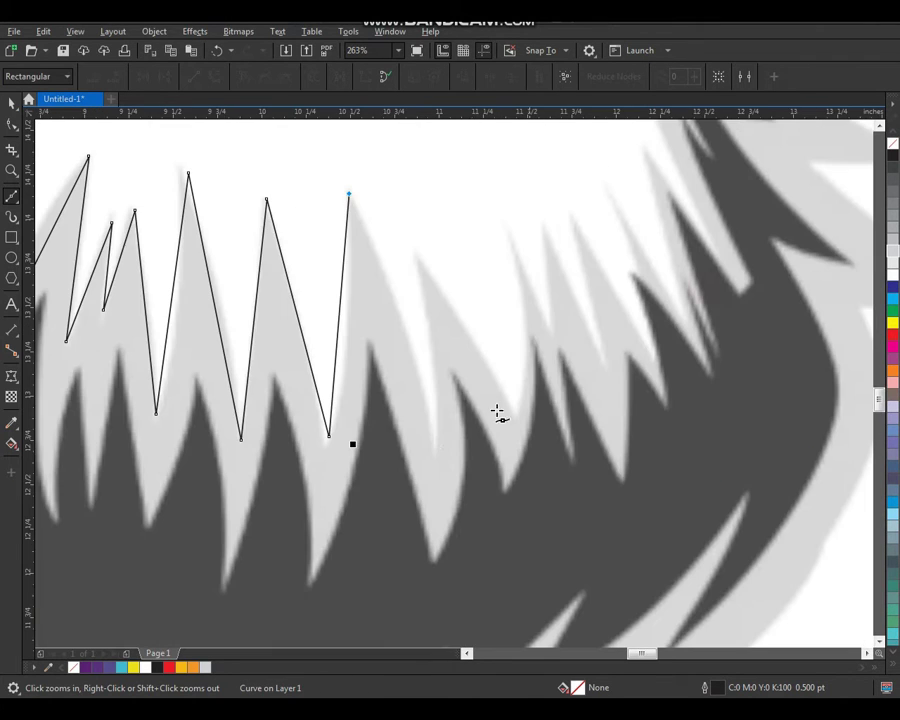
left_click(436, 454)
left_click(418, 257)
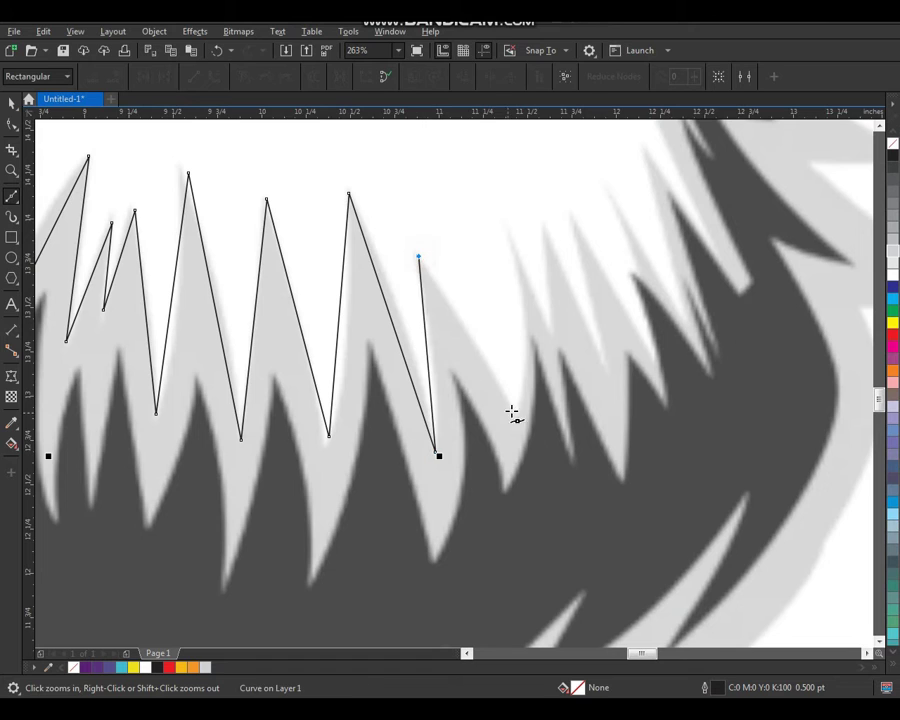
left_click(516, 410)
left_click(512, 241)
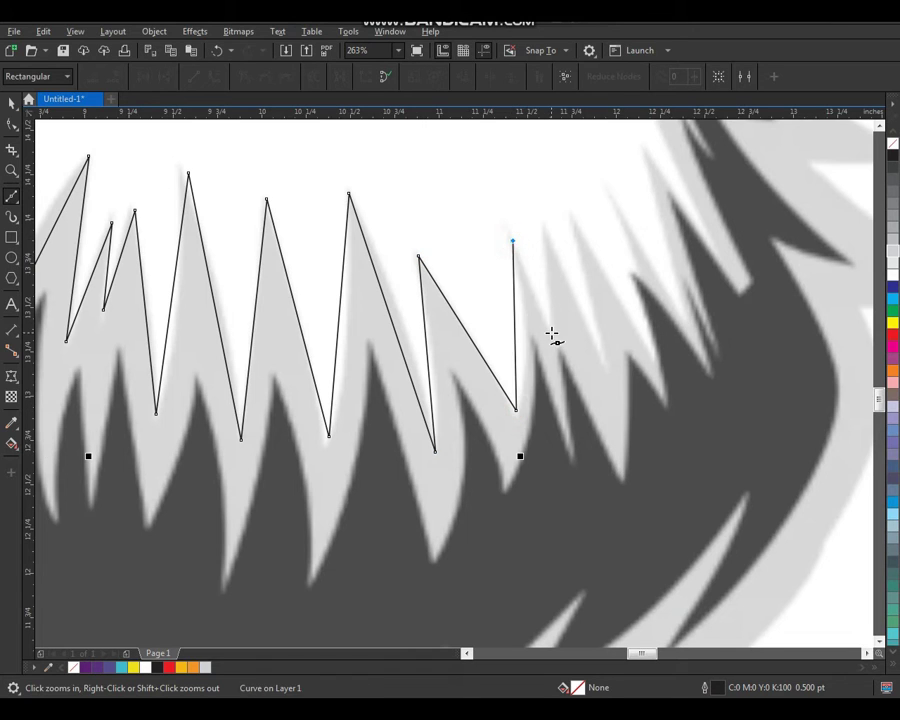
left_click(549, 330)
left_click(543, 231)
left_click(606, 360)
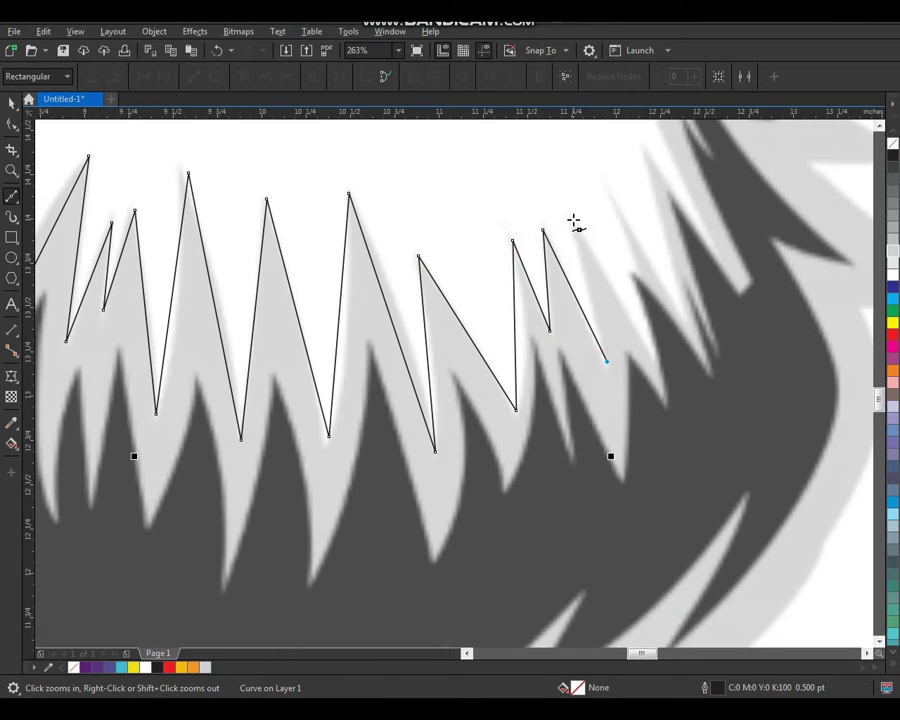
Step: Trace the short, slanted light gray feathers at the front end of the collar
left_click(573, 219)
left_click(651, 354)
left_click(608, 195)
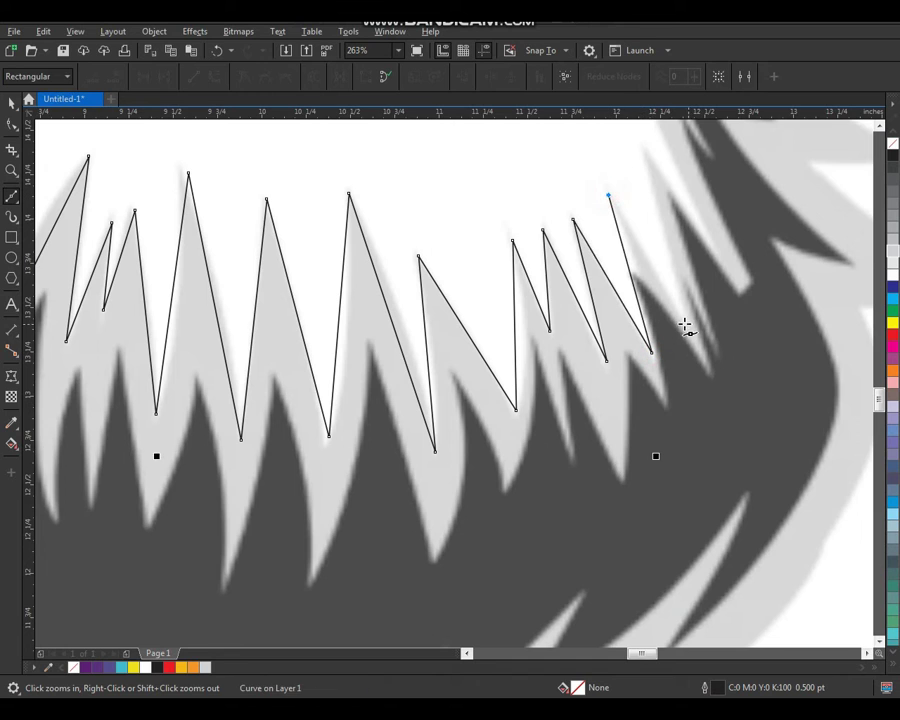
left_click(680, 314)
left_click(646, 156)
left_click(723, 257)
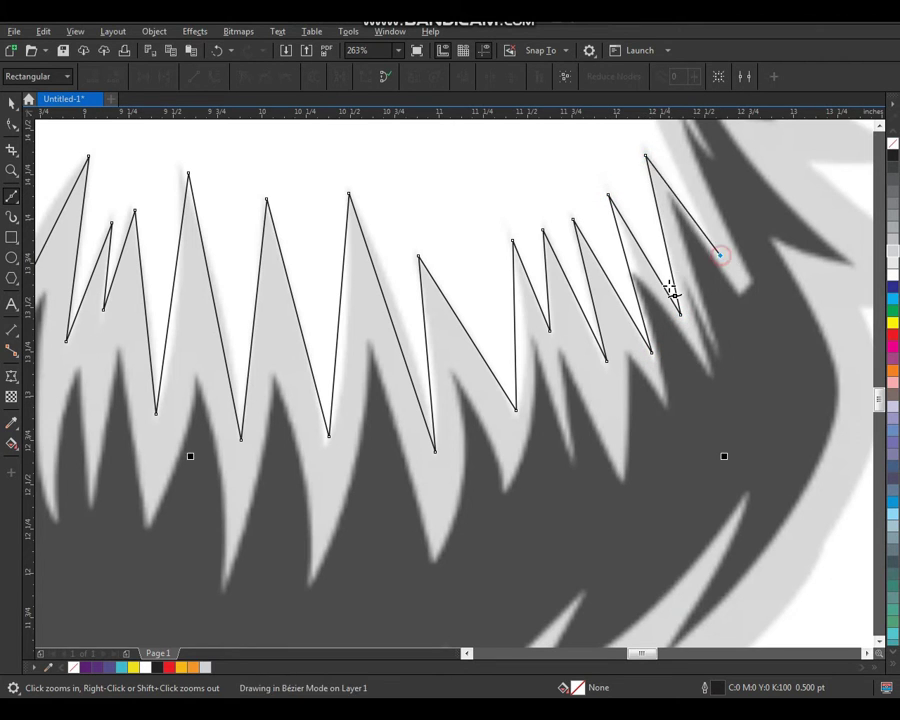
Step: Continue the white area outline up the throat's front feathers to the underside of the beak
scroll(668, 292, "down", 4)
scroll(664, 301, "up", 5)
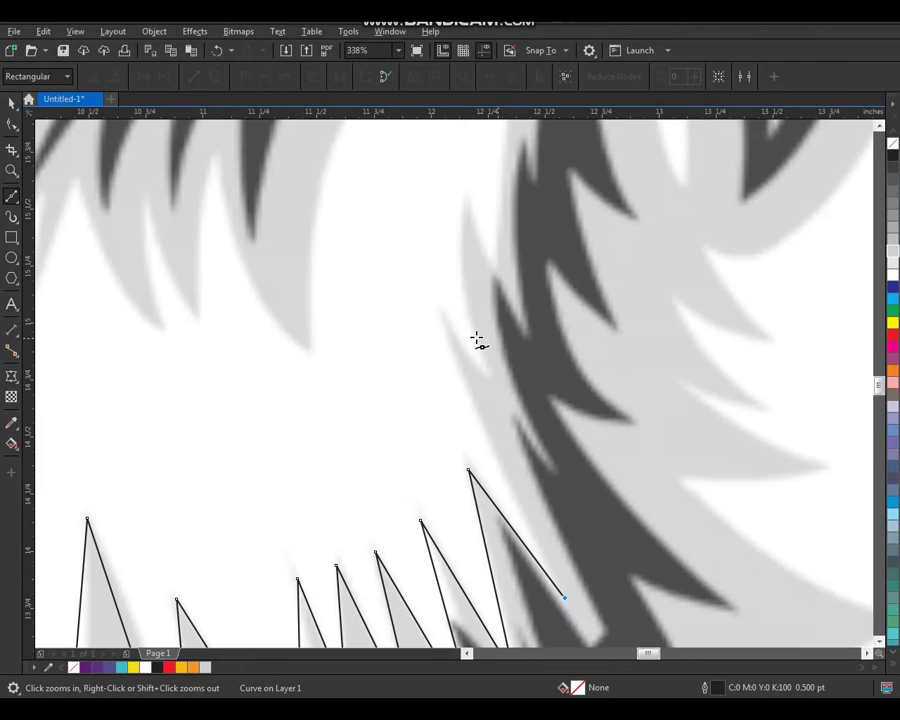
left_click(441, 319)
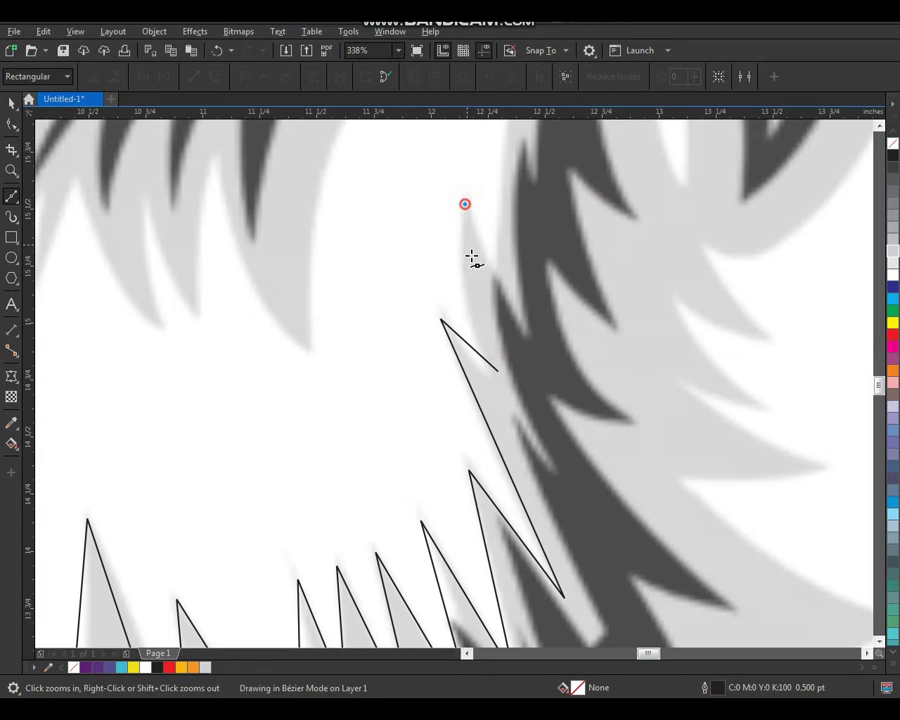
left_click(502, 262)
scroll(485, 287, "down", 2)
key("F2")
left_click_drag(440, 325, 596, 169)
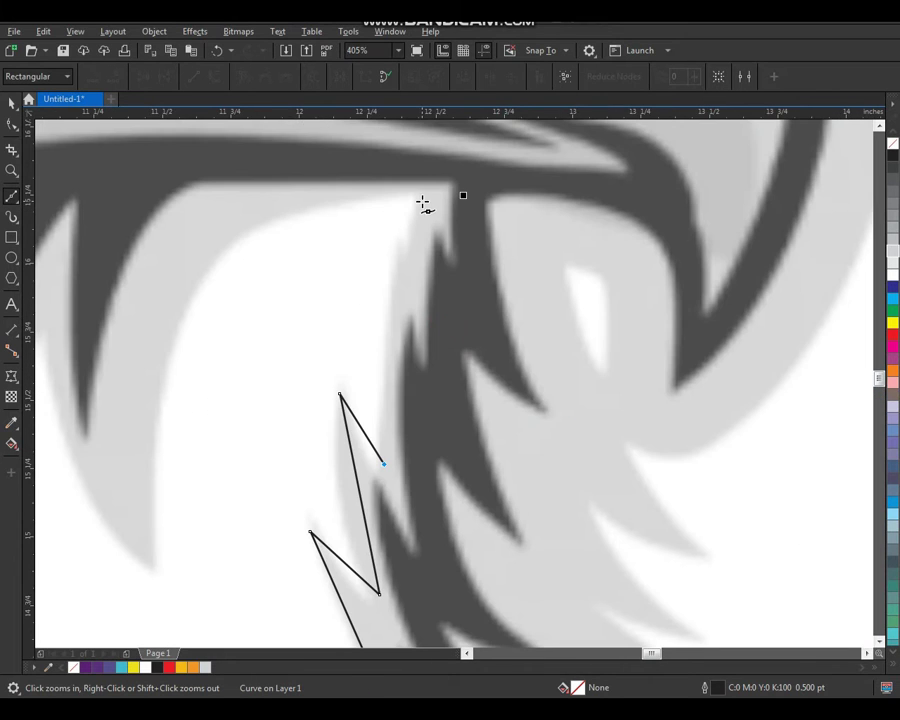
left_click(421, 202)
scroll(277, 305, "down", 3)
scroll(338, 432, "up", 2)
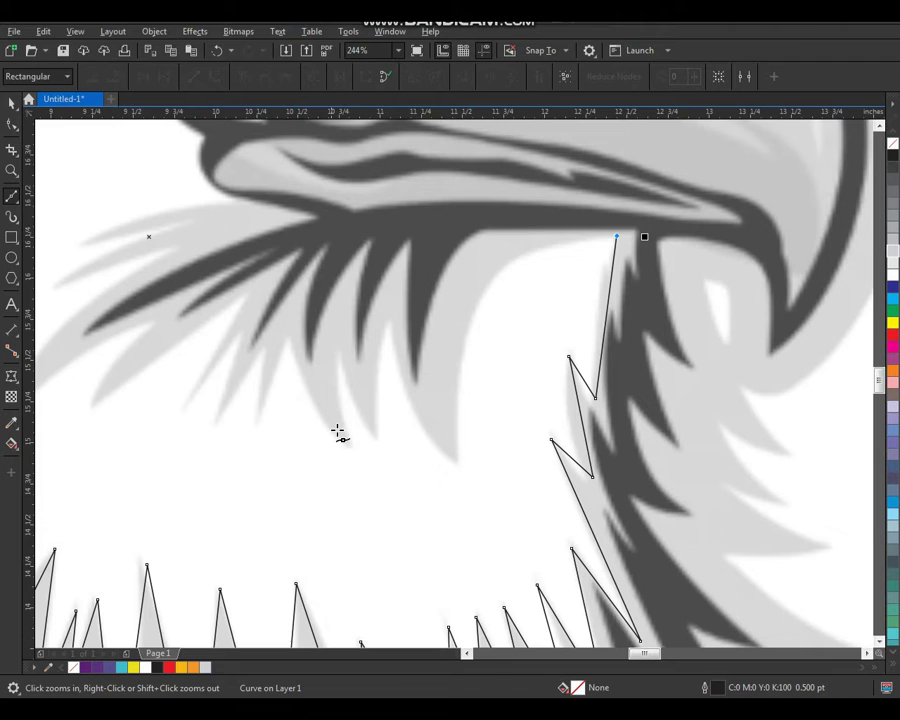
Step: Continue the white area outline across the wide light gray feathers hanging beneath the beak
left_click(458, 457)
left_click(392, 321)
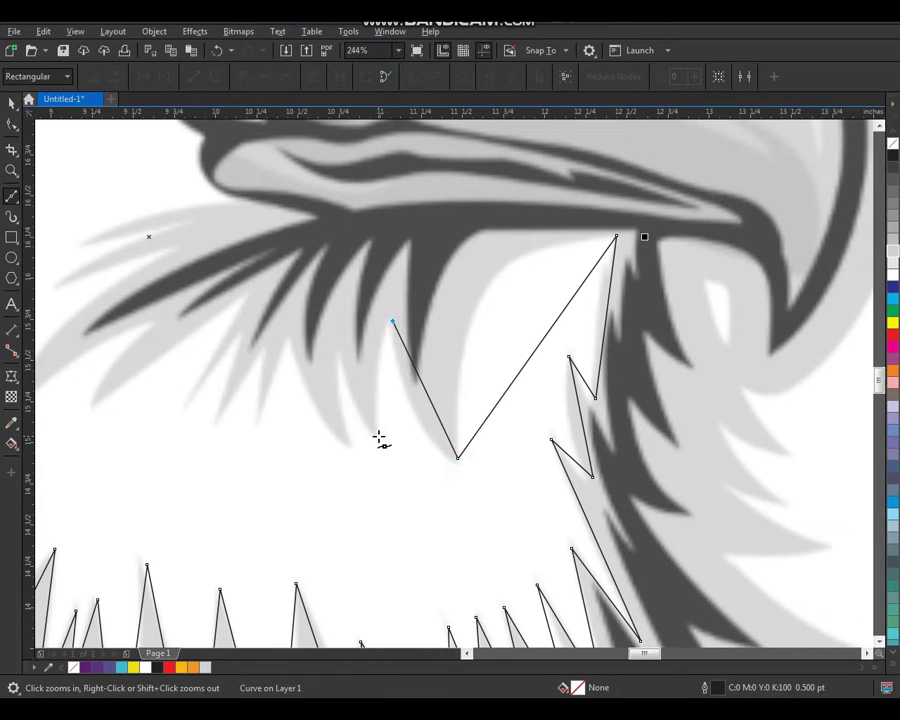
left_click(378, 436)
left_click(344, 353)
left_click(352, 444)
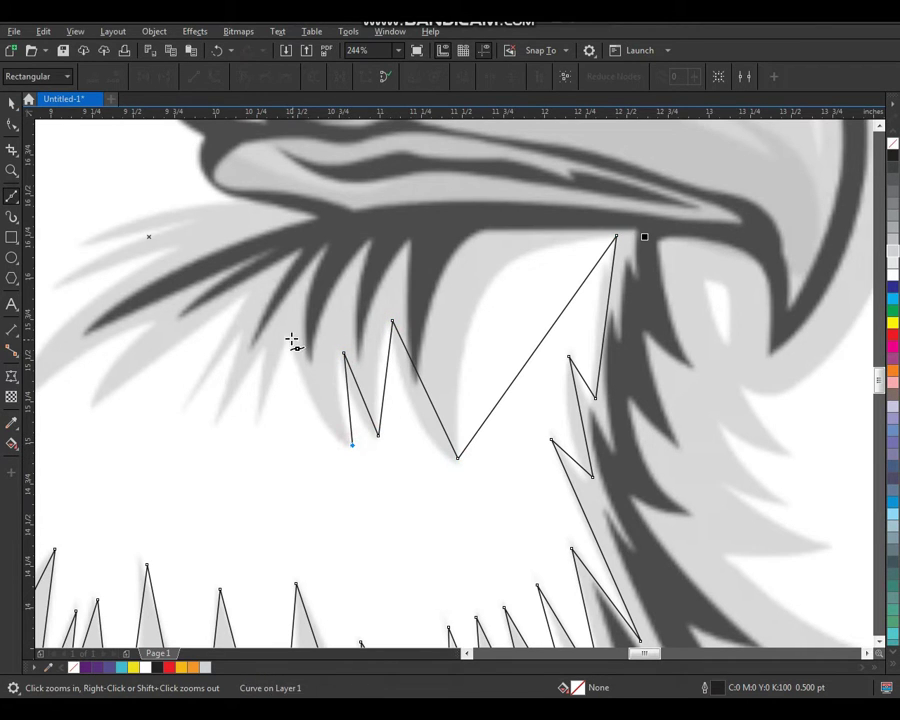
Step: Extend the zigzag outline over the narrow light gray feathers below the cheek
left_click(289, 339)
left_click(257, 412)
left_click(264, 347)
double_click(214, 417)
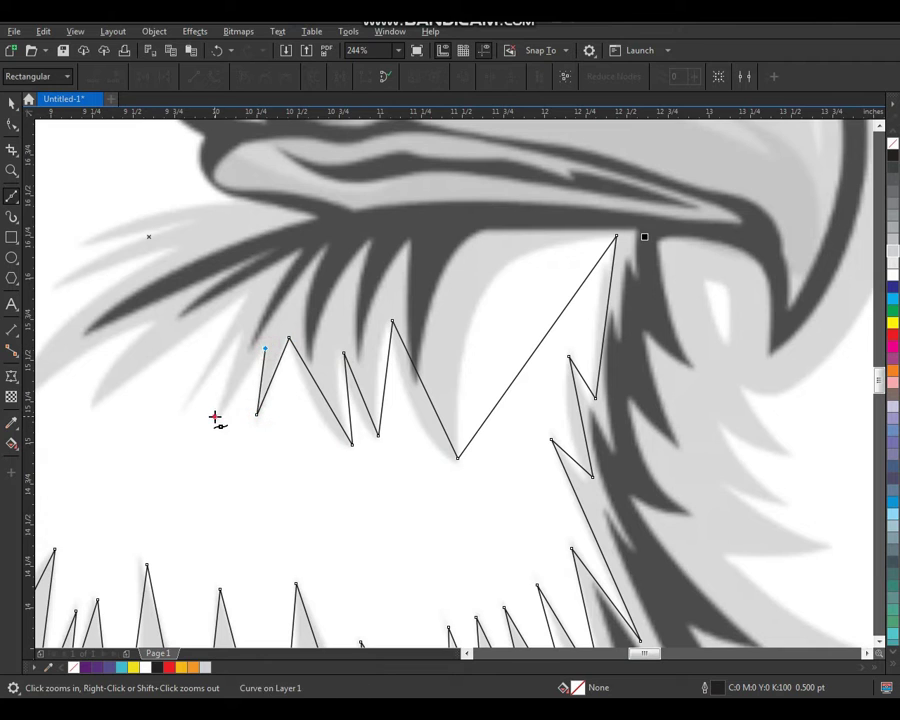
left_click(240, 335)
left_click(191, 395)
left_click(245, 297)
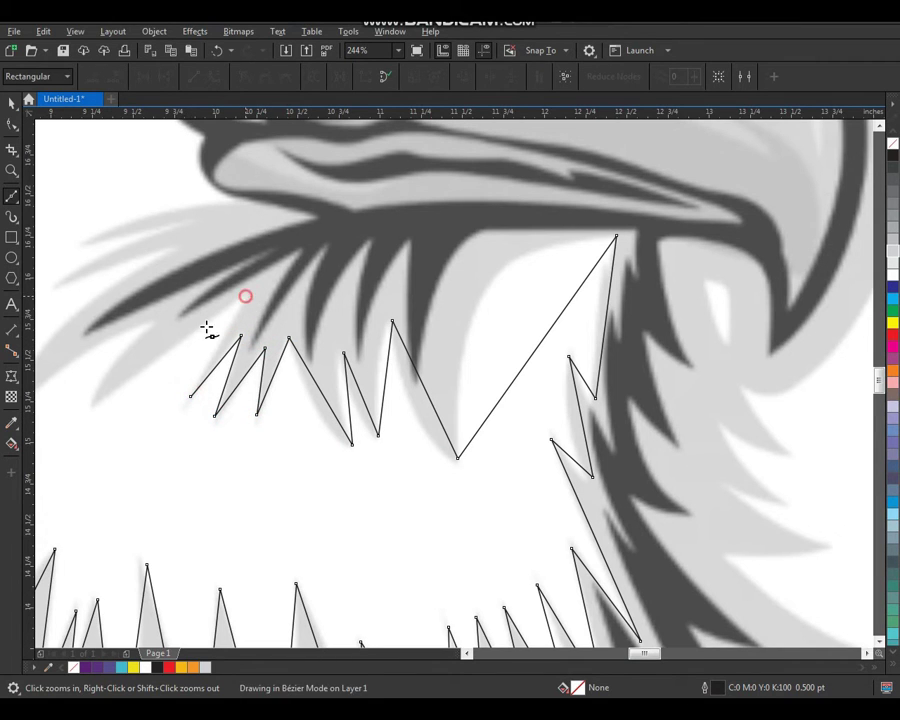
Step: Trace the long, slanted light gray feathers at the rear of the cheek with straight segments
left_click(93, 405)
left_click(153, 323)
scroll(172, 318, "down", 1)
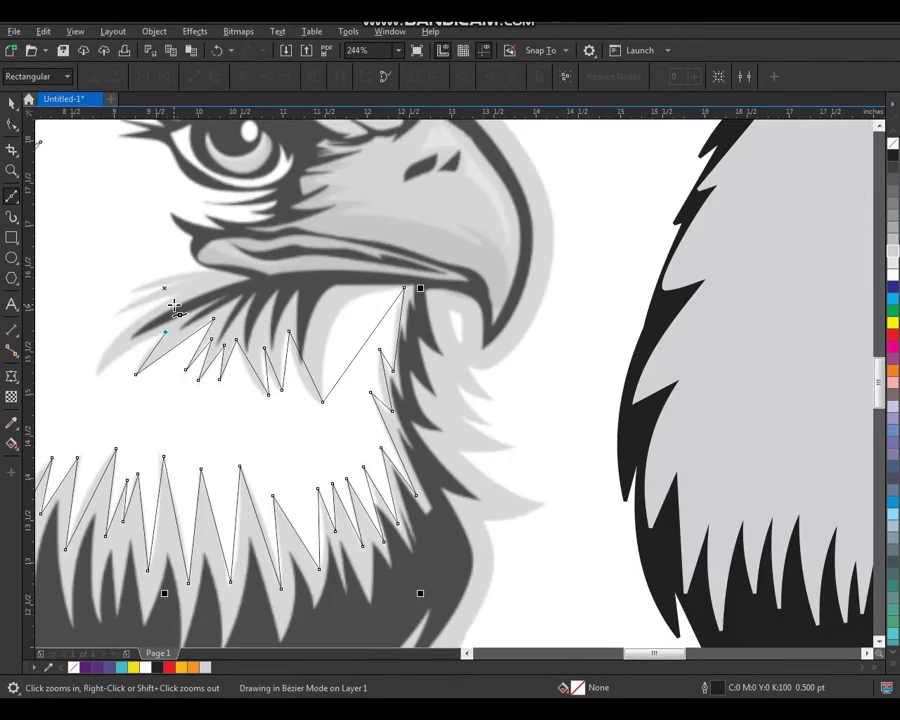
key("F2")
left_click_drag(245, 255, 81, 457)
left_click(281, 429)
scroll(277, 425, "down", 2)
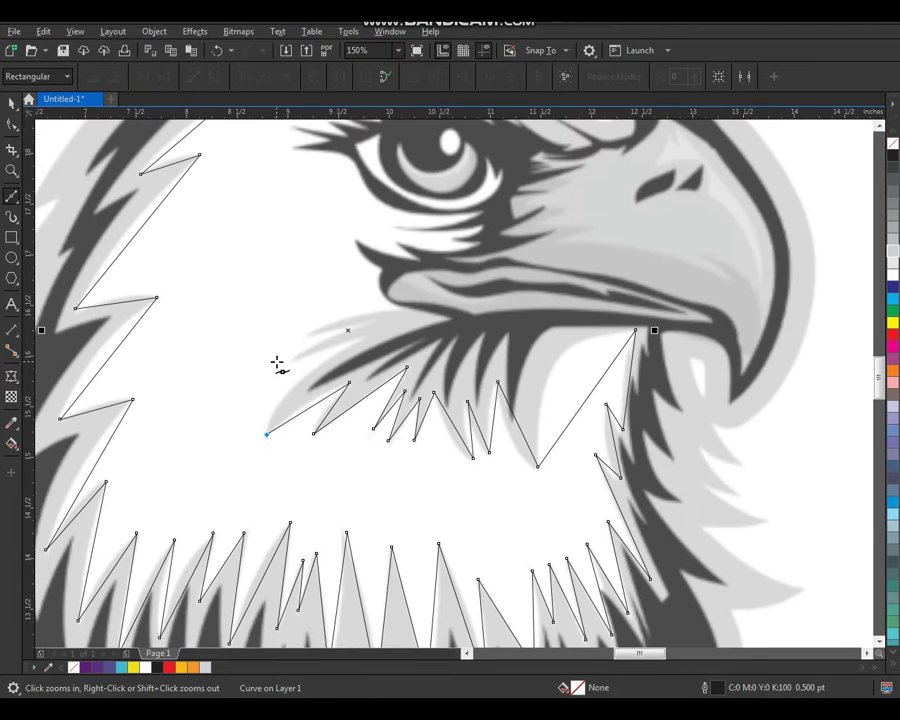
key("F2")
left_click_drag(225, 244, 436, 488)
left_click(527, 322)
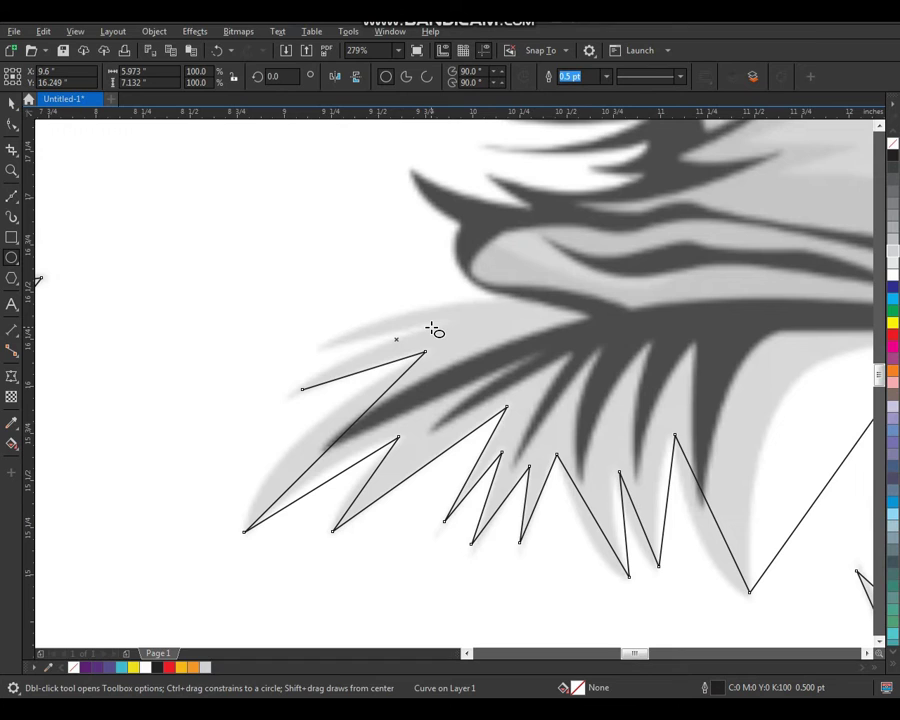
Step: Resume the Bézier outline around the uppermost cheek feather and up past the mouth corner to the dark pointed tip
key("space")
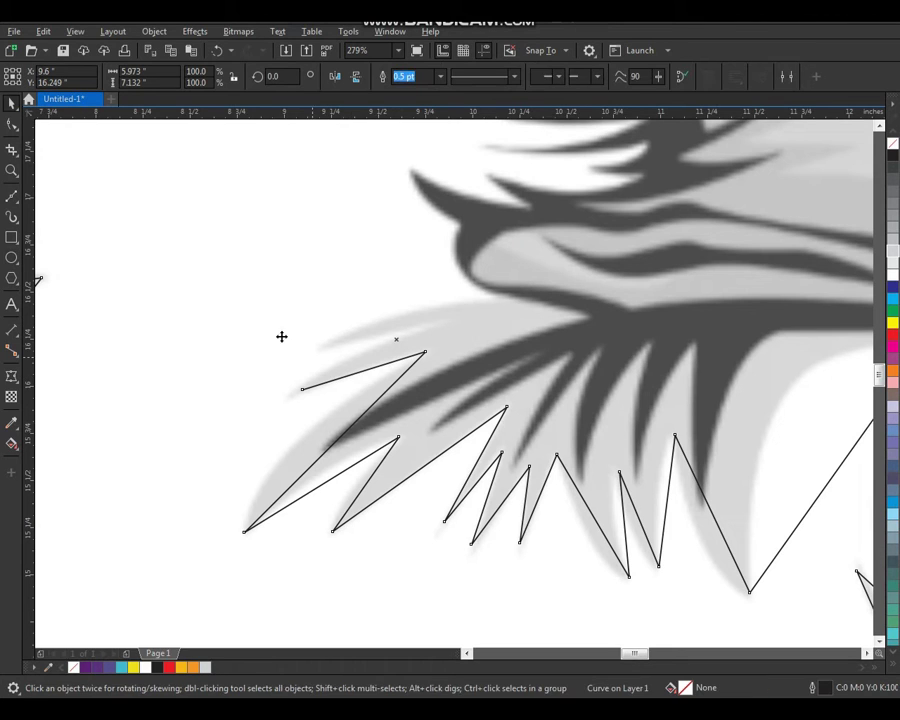
left_click(13, 197)
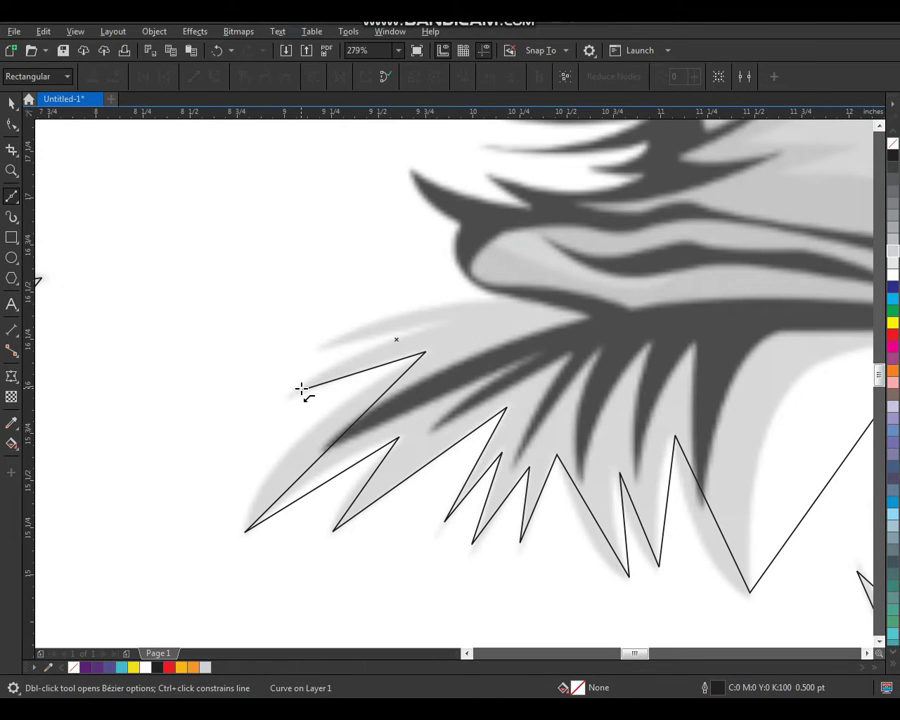
left_click(436, 326)
left_click(328, 343)
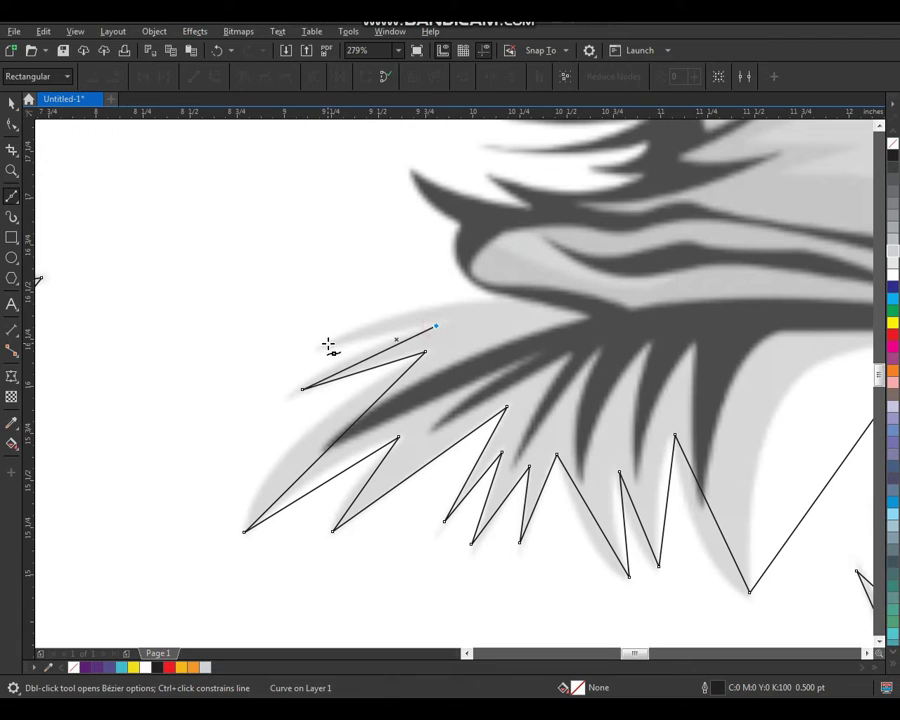
left_click(489, 298)
left_click(457, 222)
left_click(408, 167)
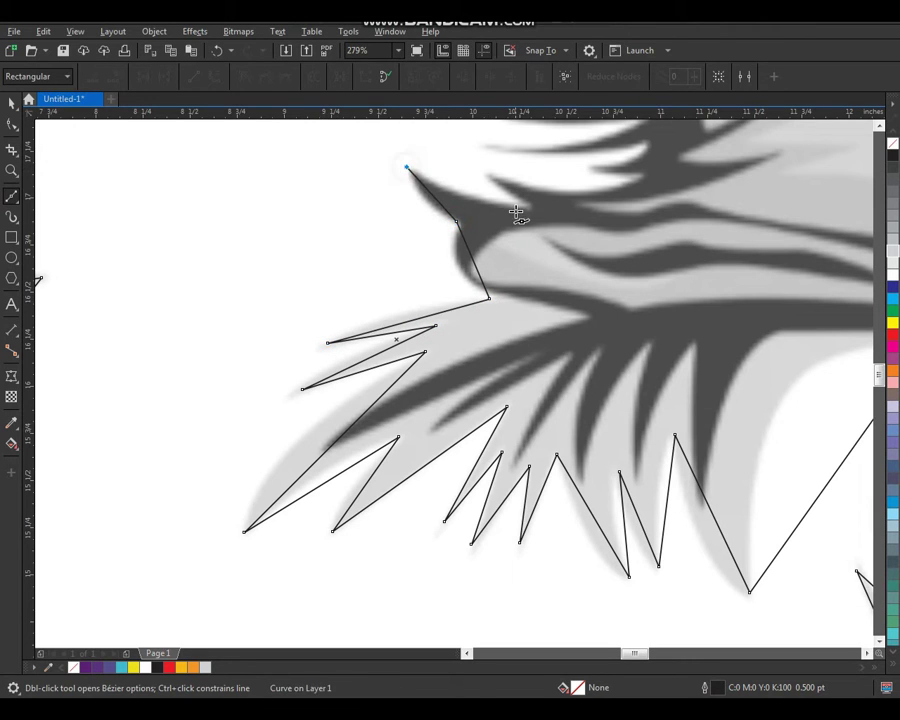
Step: Trace the white notches between the dark strokes beneath the eye
left_click(531, 208)
double_click(487, 173)
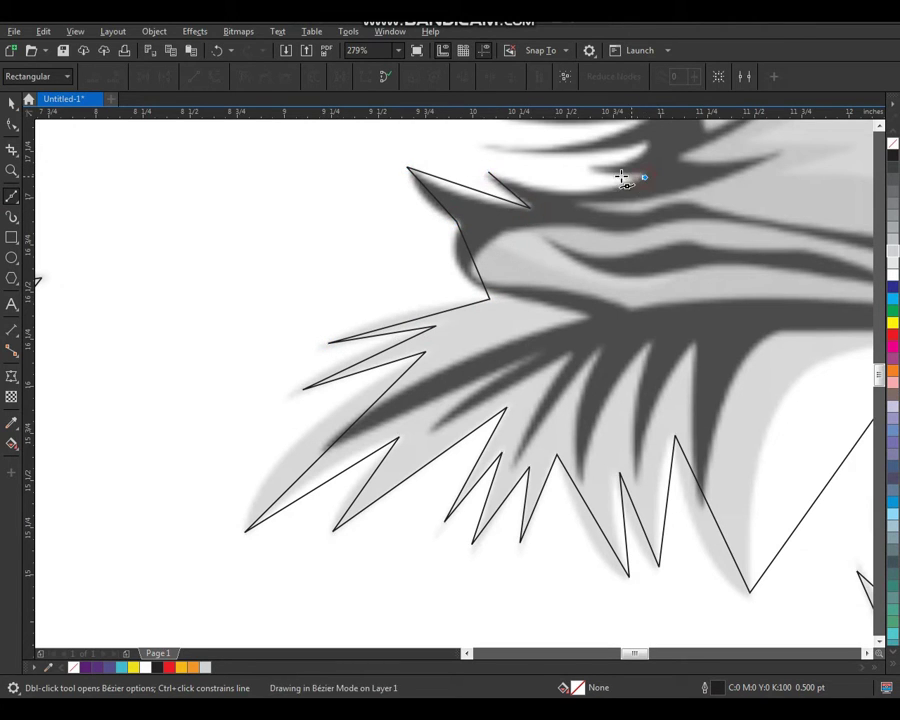
left_click(592, 166)
left_click(645, 147)
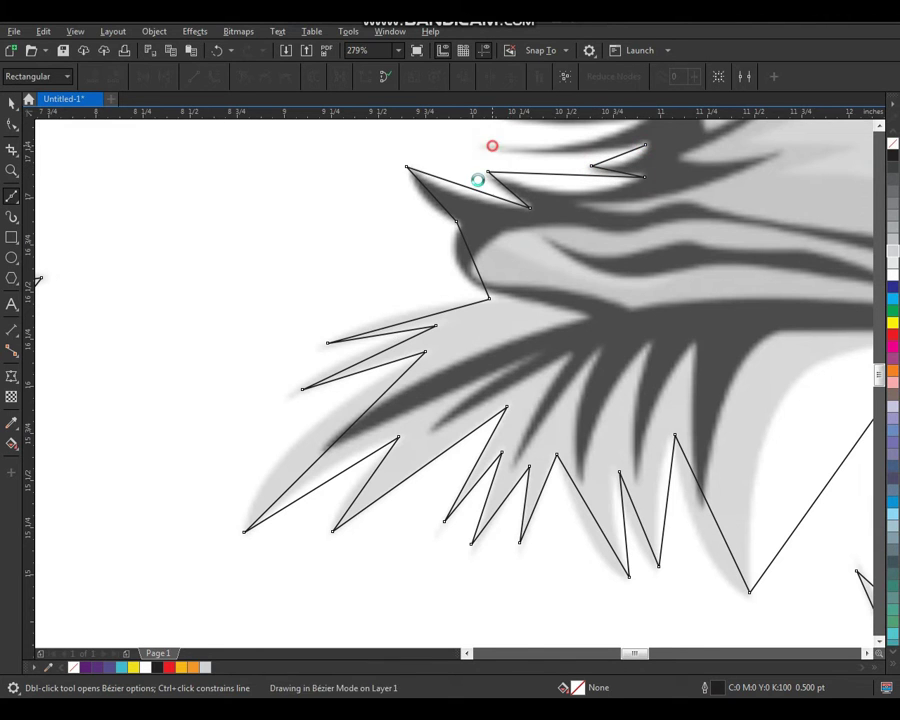
left_click(492, 146)
Step: Carry the outline along the lower edge of the eye to the tip of the lowest rear lash
scroll(523, 284, "down", 2)
key("F2")
left_click_drag(424, 253, 628, 167)
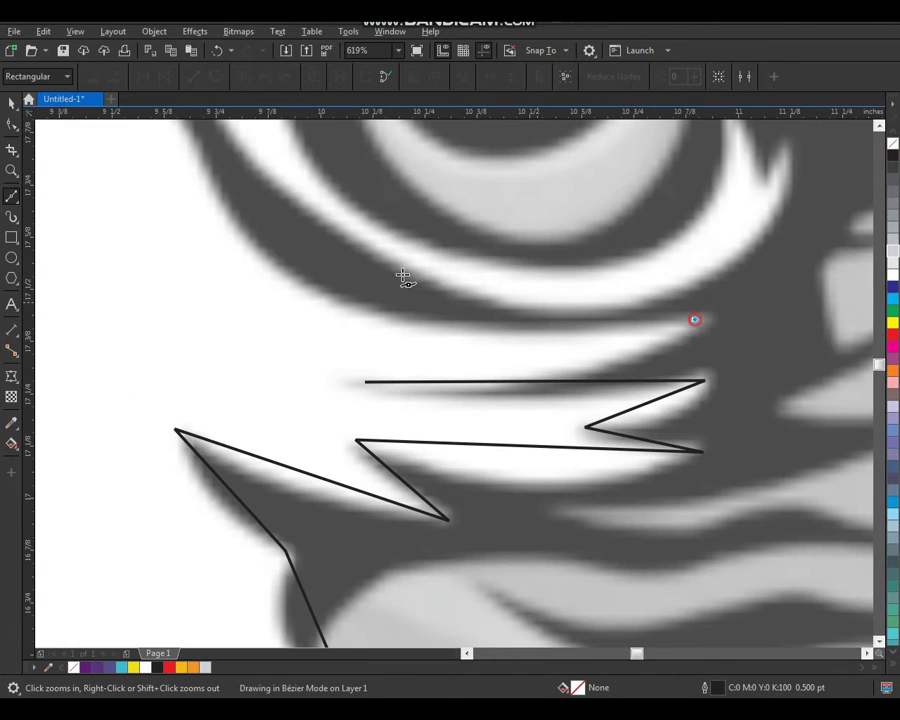
scroll(370, 286, "down", 2)
key("F2")
left_click_drag(348, 246, 215, 302)
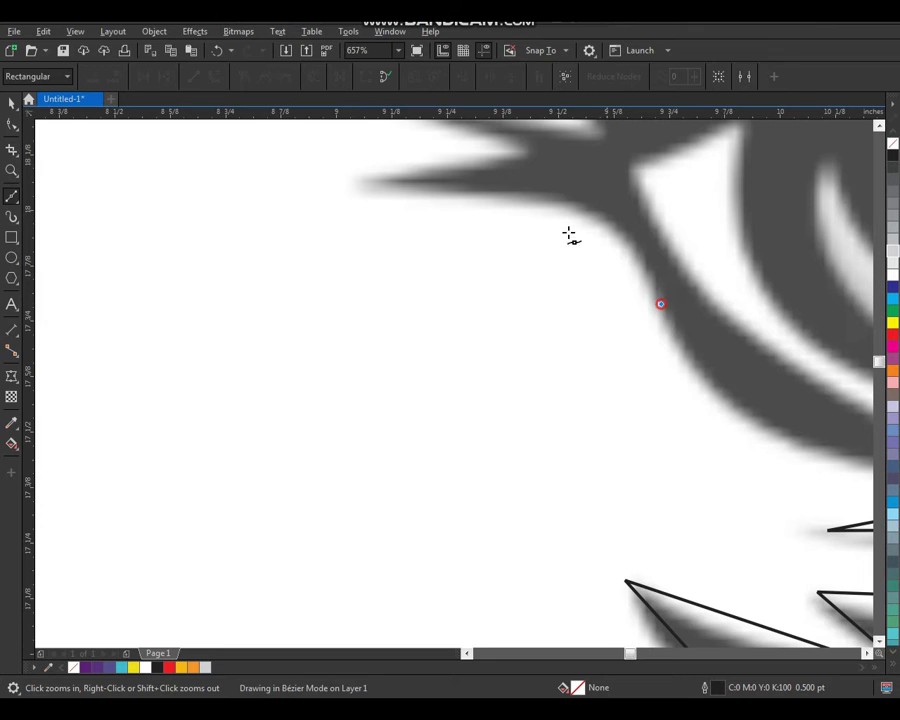
left_click(365, 183)
Step: Trace the pointed dark lashes at the rear corner of the eye in a zigzag
key("F3")
key("F2")
left_click_drag(742, 180, 373, 270)
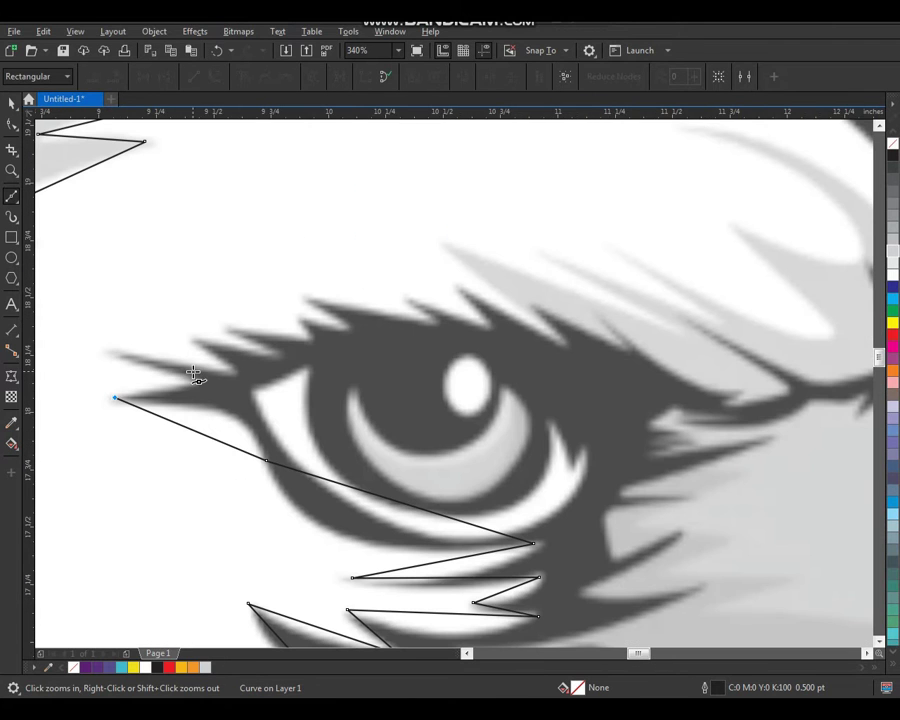
left_click(186, 381)
left_click(120, 353)
left_click(229, 370)
left_click(190, 336)
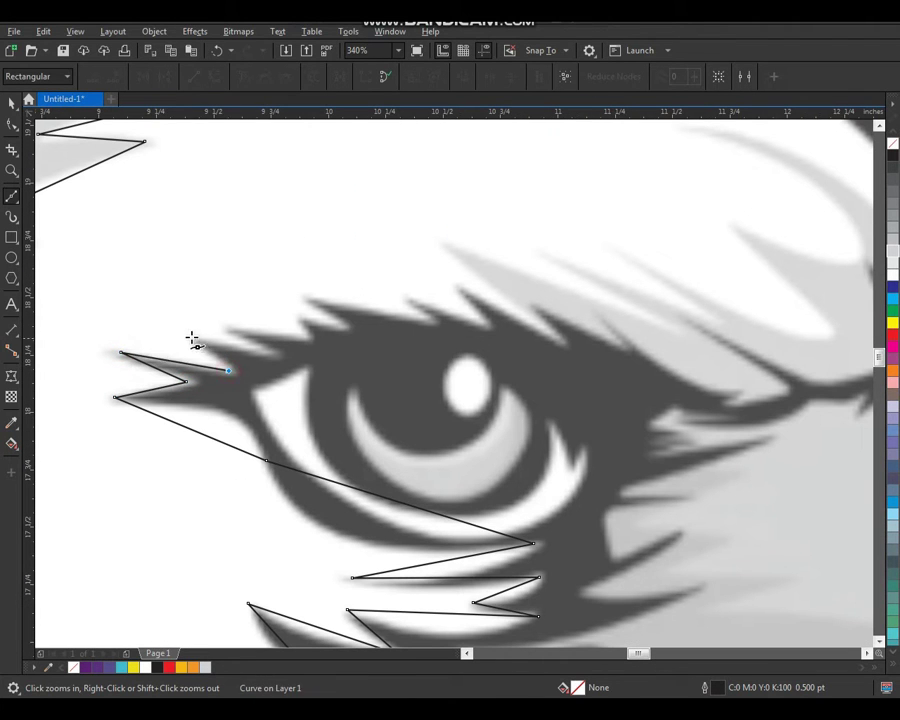
left_click(233, 326)
left_click(311, 345)
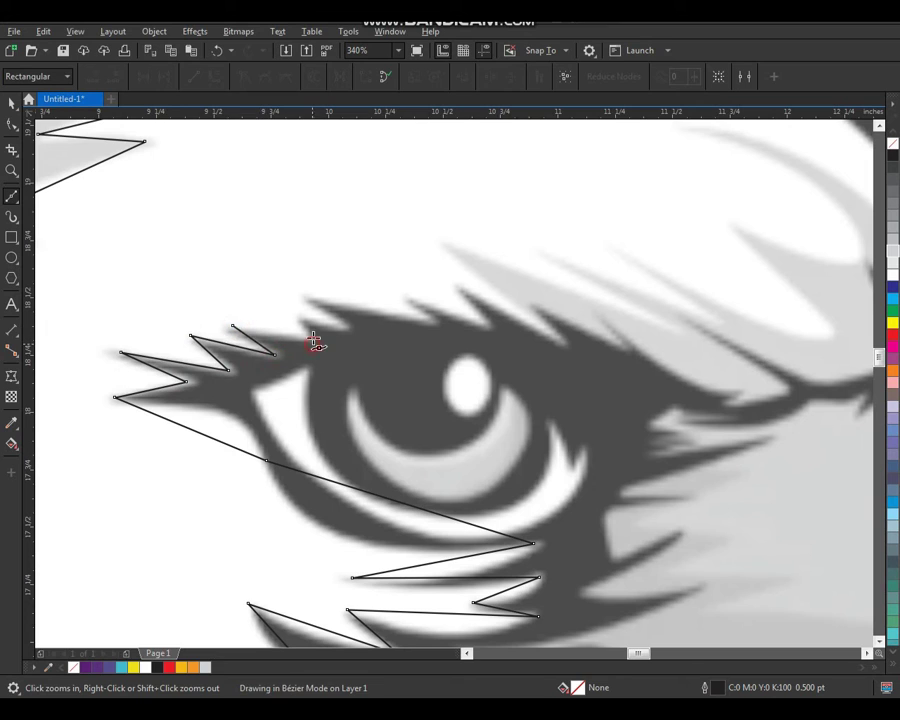
Step: Continue the zigzag outline along the dark spikes of the upper eyelid toward the beak
left_click(302, 320)
left_click(345, 328)
left_click(304, 293)
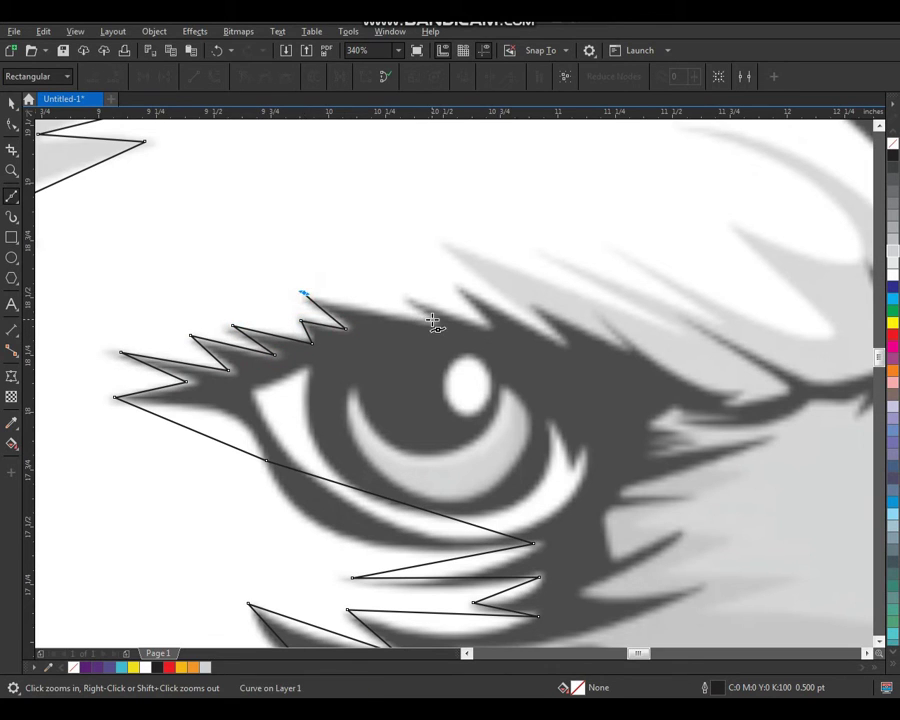
left_click(431, 319)
left_click(484, 328)
left_click(461, 289)
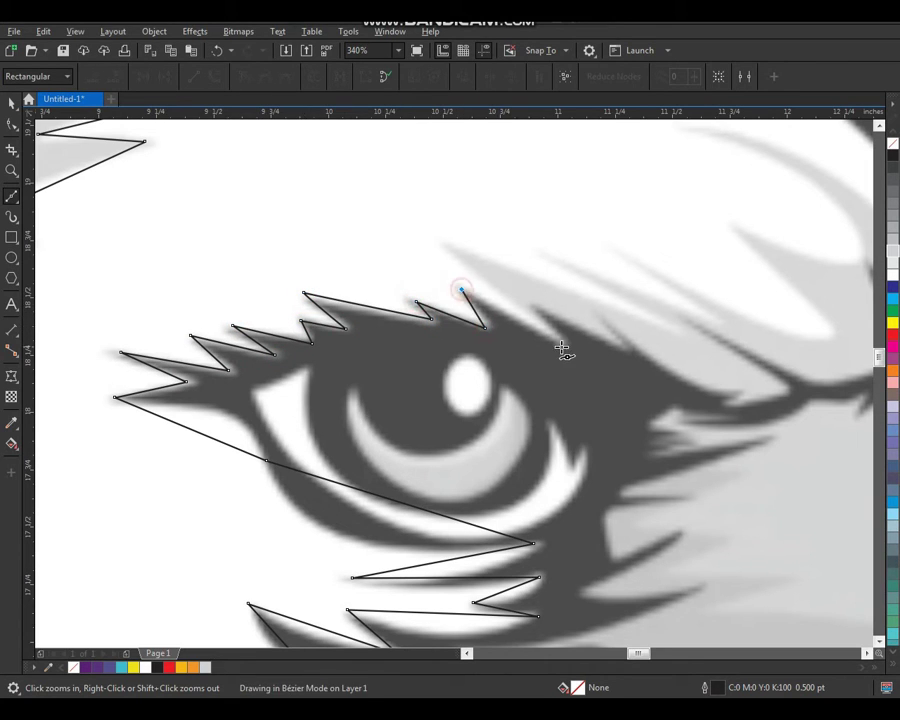
left_click(561, 344)
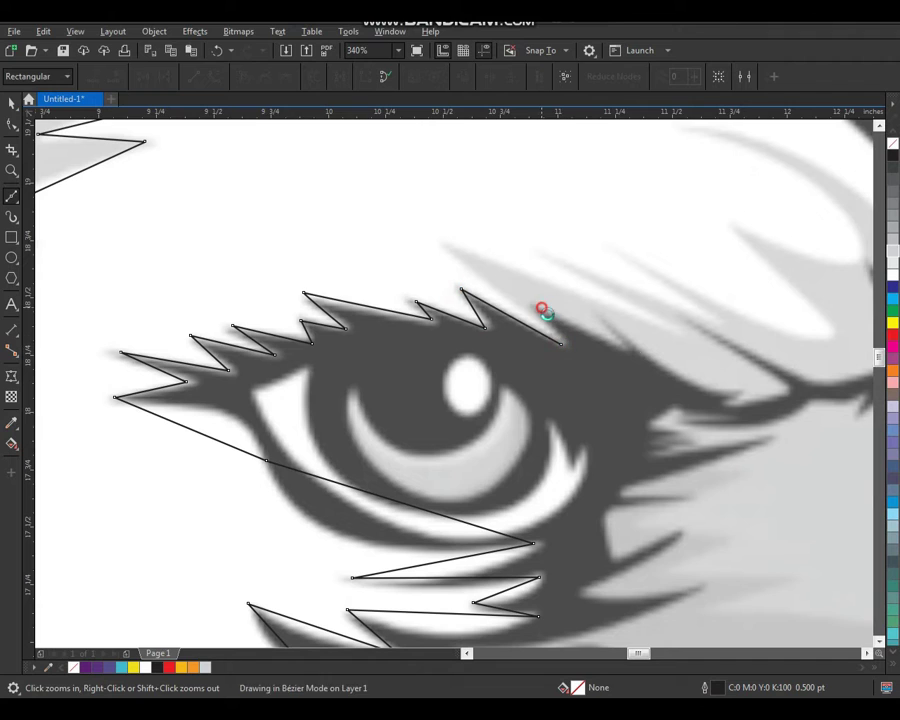
Step: Outline the long, slanted light gray streaks of the brow above the eye
left_click(446, 246)
left_click(670, 325)
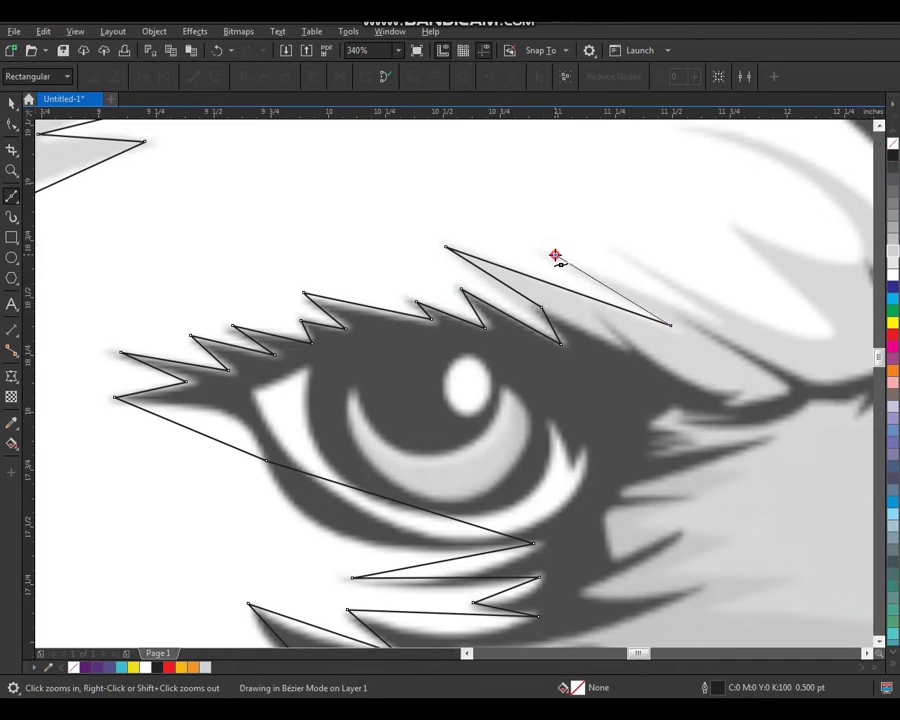
left_click(555, 256)
left_click(714, 316)
left_click(625, 251)
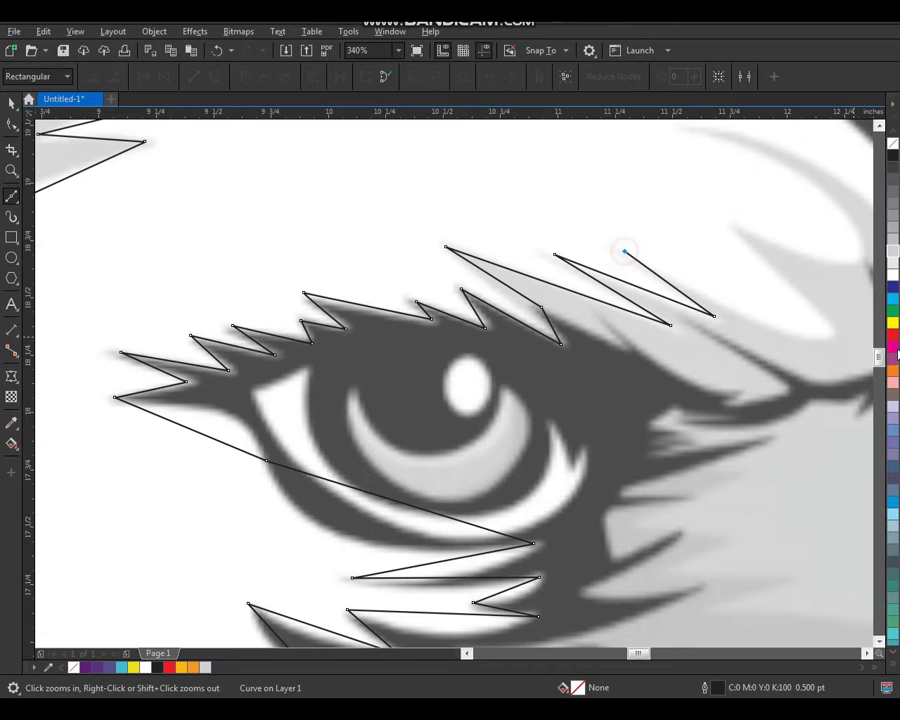
Step: Extend the outline over the large light gray forehead feathers to the dark spikes above the beak
left_click(741, 229)
scroll(683, 276, "down", 2)
left_click_drag(871, 222, 606, 303)
scroll(392, 332, "up", 2)
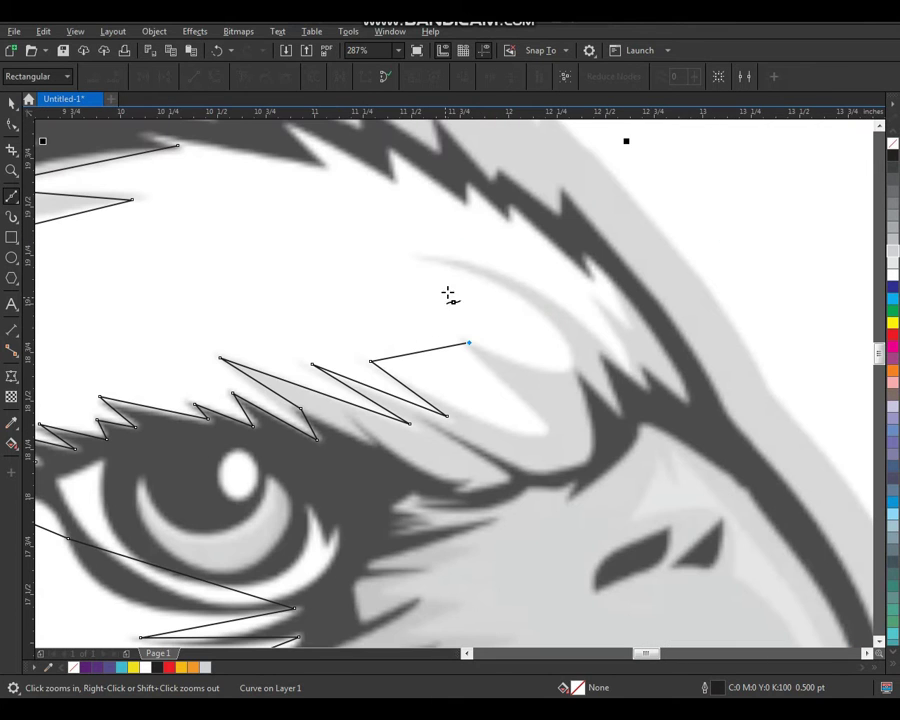
left_click(428, 261)
left_click(629, 366)
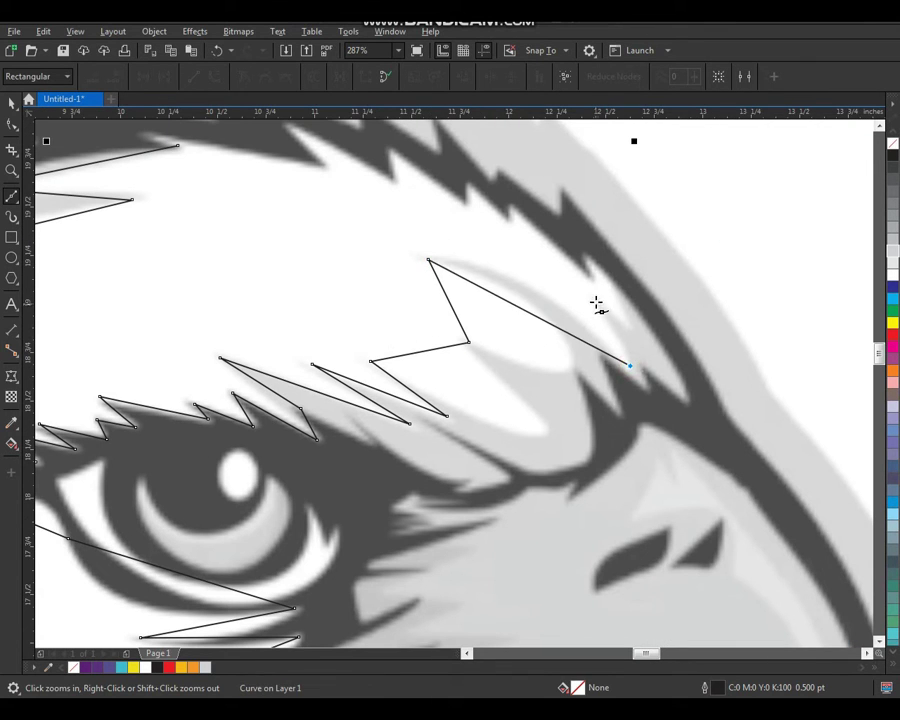
Step: Trace the inner edge of the dark jagged feathers up the forehead and along the front of the crown
left_click(627, 318)
left_click(587, 256)
left_click(508, 215)
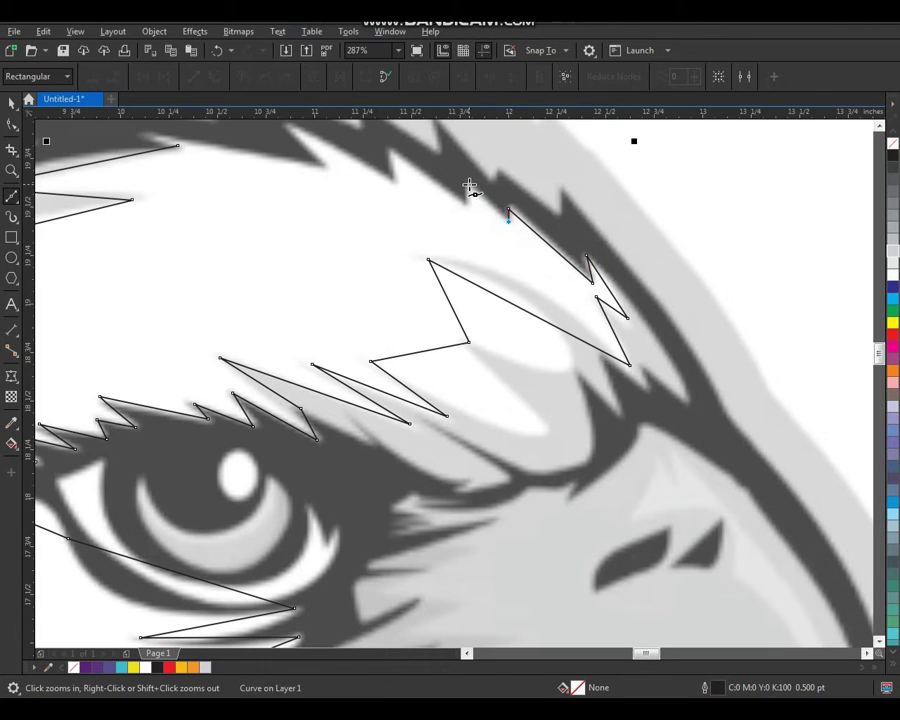
left_click(468, 186)
left_click(468, 204)
left_click(393, 152)
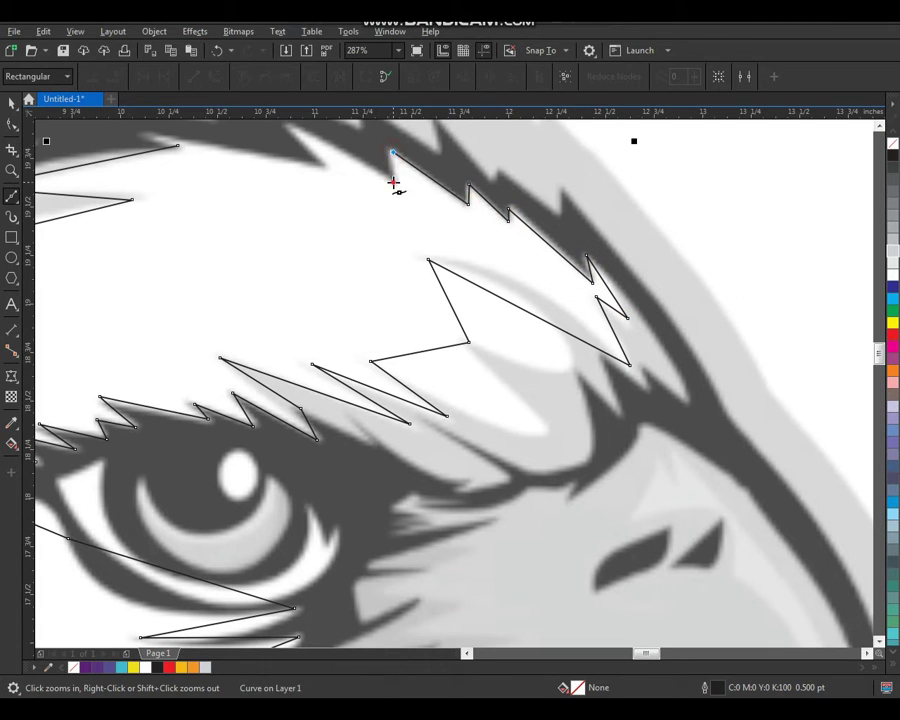
left_click(393, 181)
Step: Trace the last dark feather points on top of the head and close the white area outline at its start node
left_click(290, 124)
double_click(320, 165)
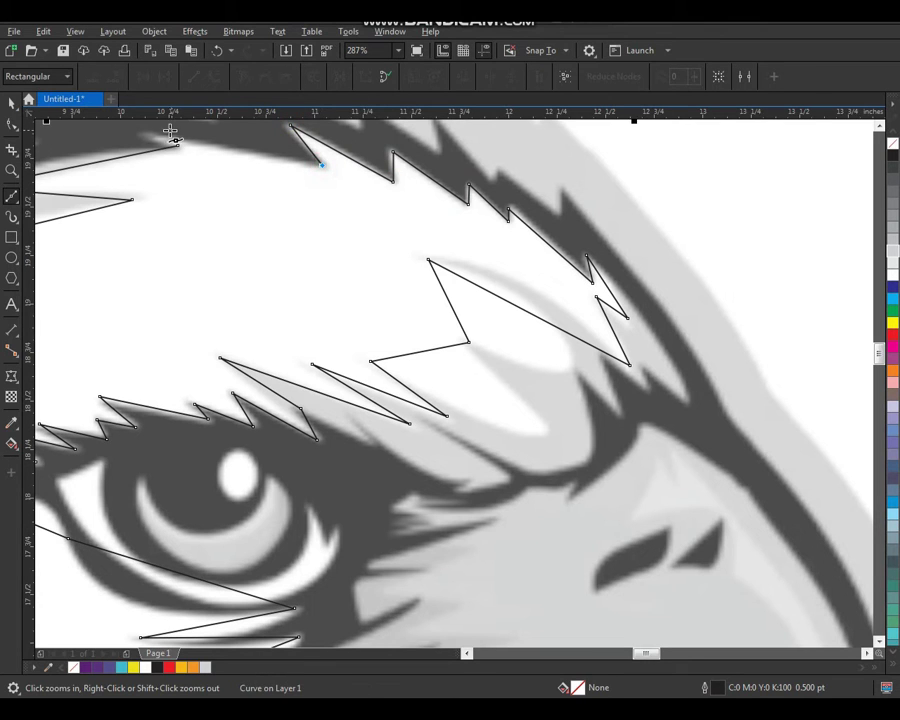
left_click(137, 128)
left_click(180, 147)
key("space")
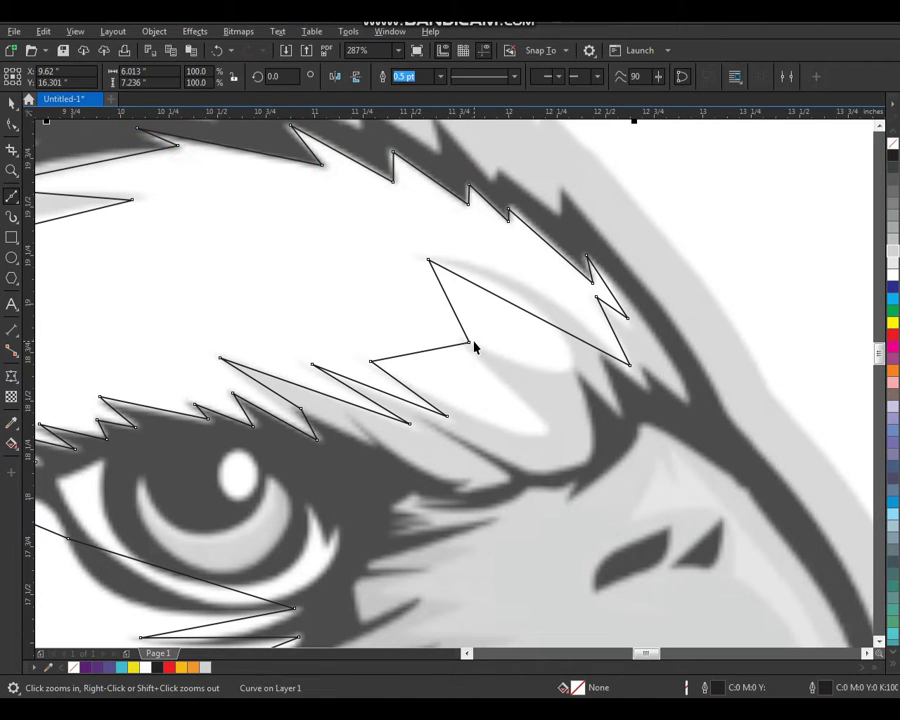
Step: Select all nodes of the white area outline and convert its straight segments to curves
scroll(424, 298, "down", 2)
key("F2")
left_click_drag(580, 228, 194, 629)
scroll(306, 371, "down", 1)
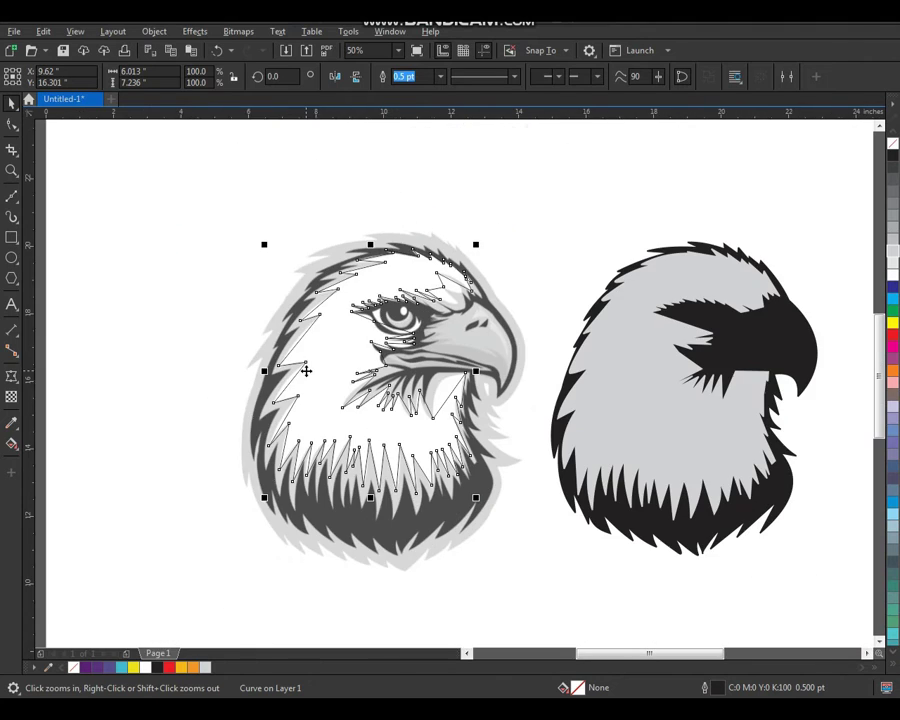
left_click_drag(192, 176, 588, 562)
key("F10")
left_click_drag(657, 187, 272, 582)
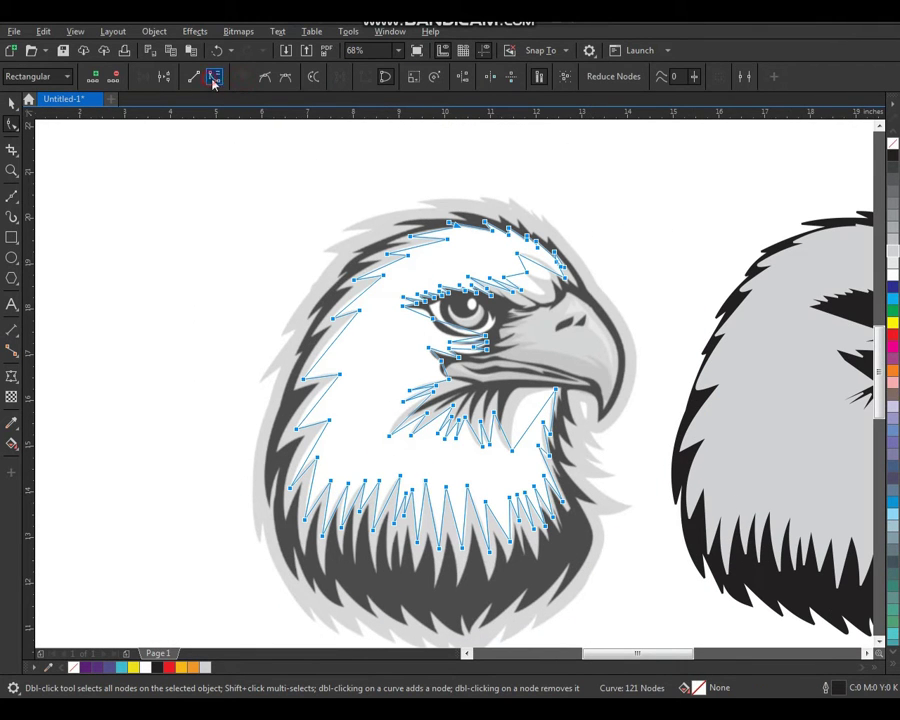
left_click(212, 81)
Step: Bend the two long outline segments at the upper back of the head to follow the feather edges
key("F2")
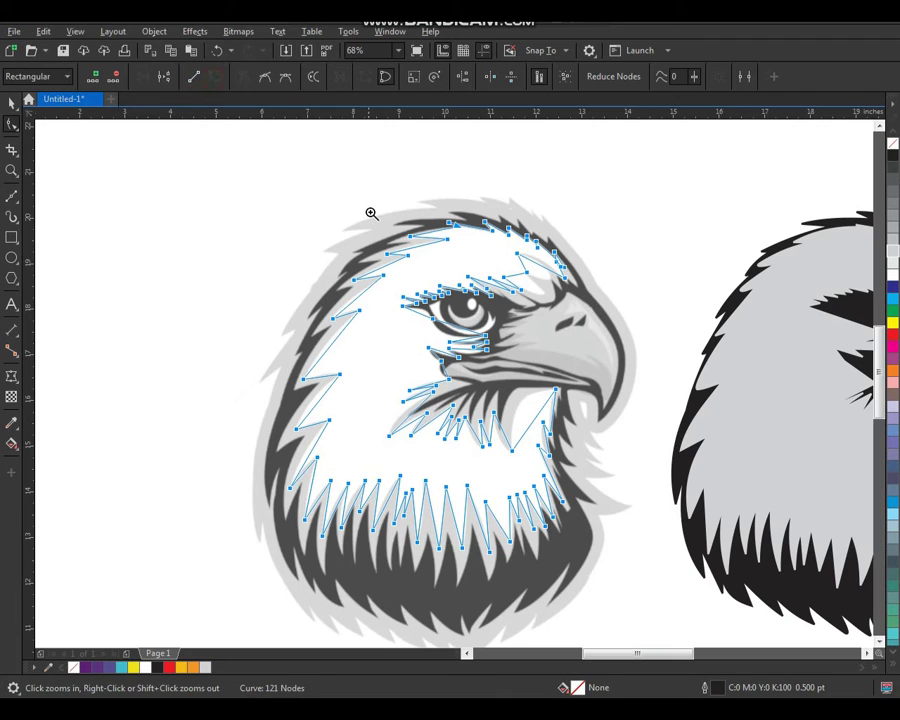
left_click_drag(371, 211, 474, 334)
left_click_drag(406, 275, 404, 265)
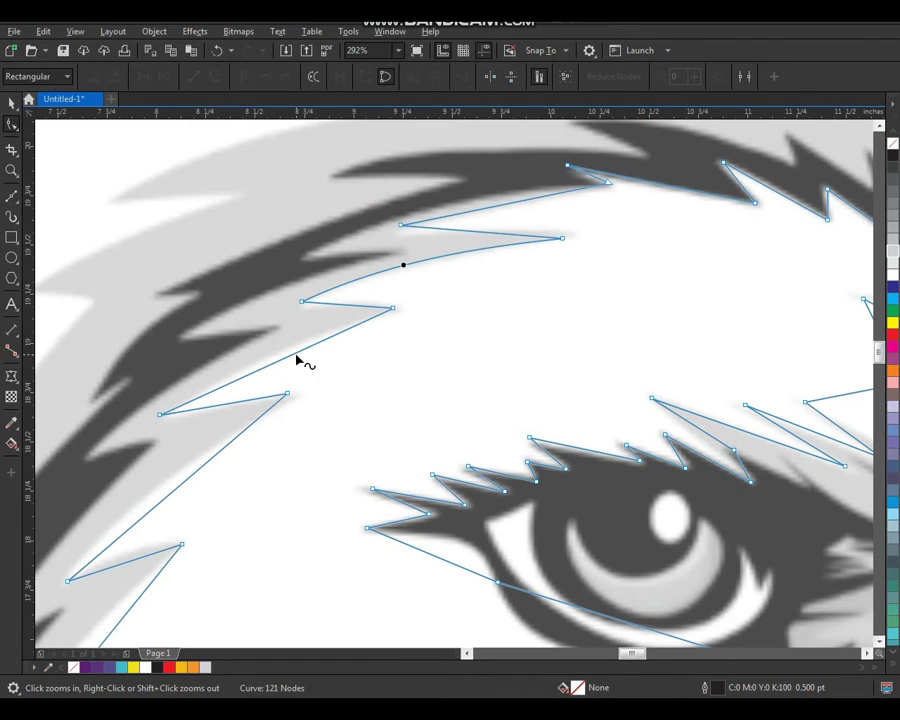
left_click_drag(296, 353, 290, 345)
Step: Bend the outline segments down the middle of the back of the head to follow the light feather edges
scroll(290, 357, "down", 2)
key("F2")
left_click_drag(213, 353, 297, 543)
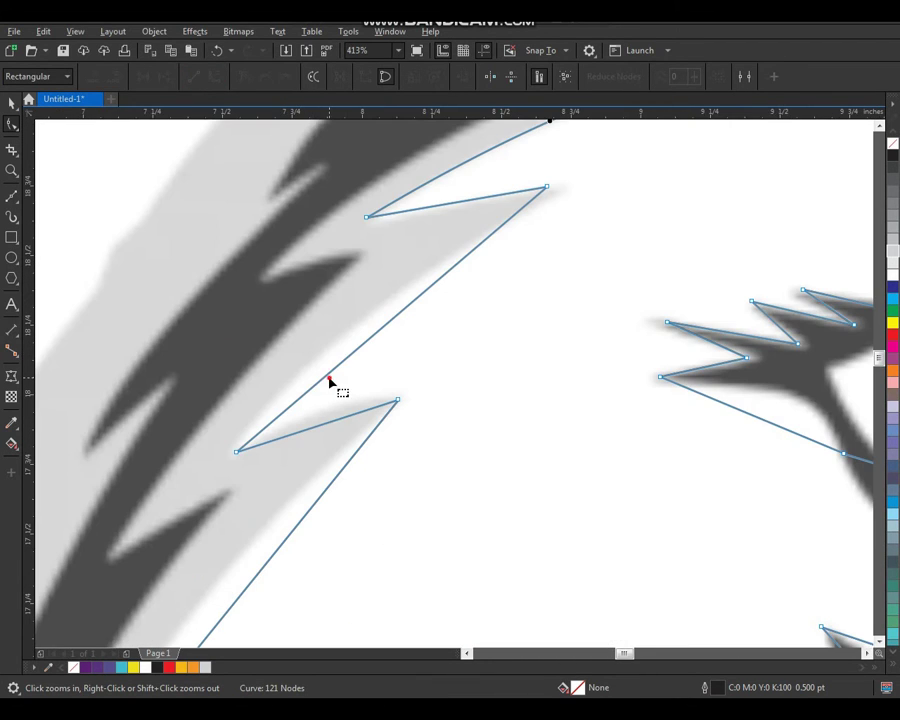
left_click_drag(337, 368, 350, 516)
scroll(318, 372, "down", 2)
key("F2")
left_click_drag(389, 356, 367, 347)
scroll(358, 371, "down", 2)
key("F2")
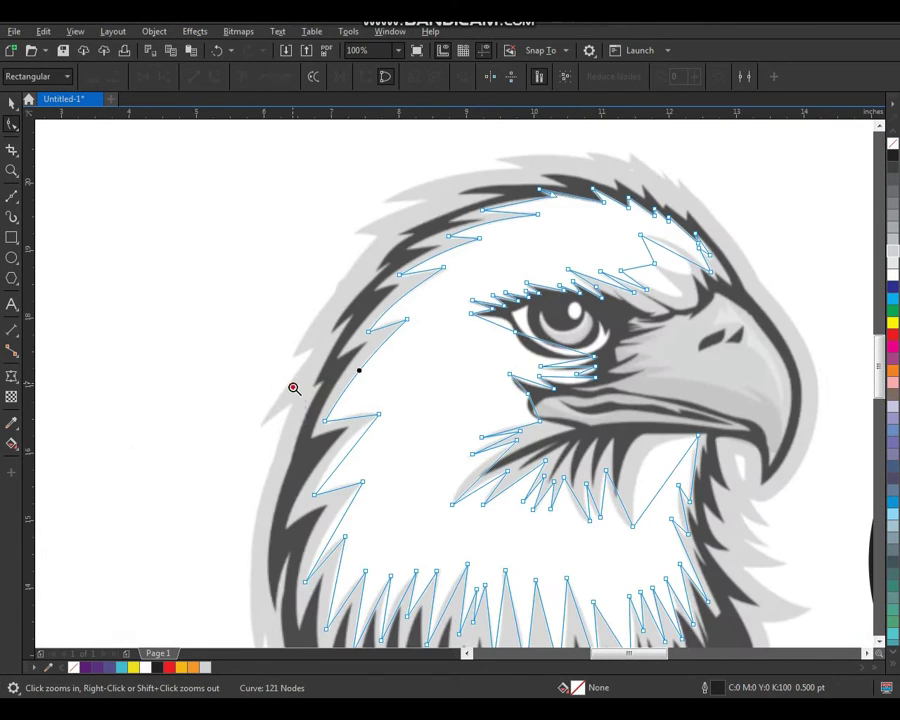
left_click_drag(292, 385, 409, 543)
left_click_drag(420, 379, 397, 361)
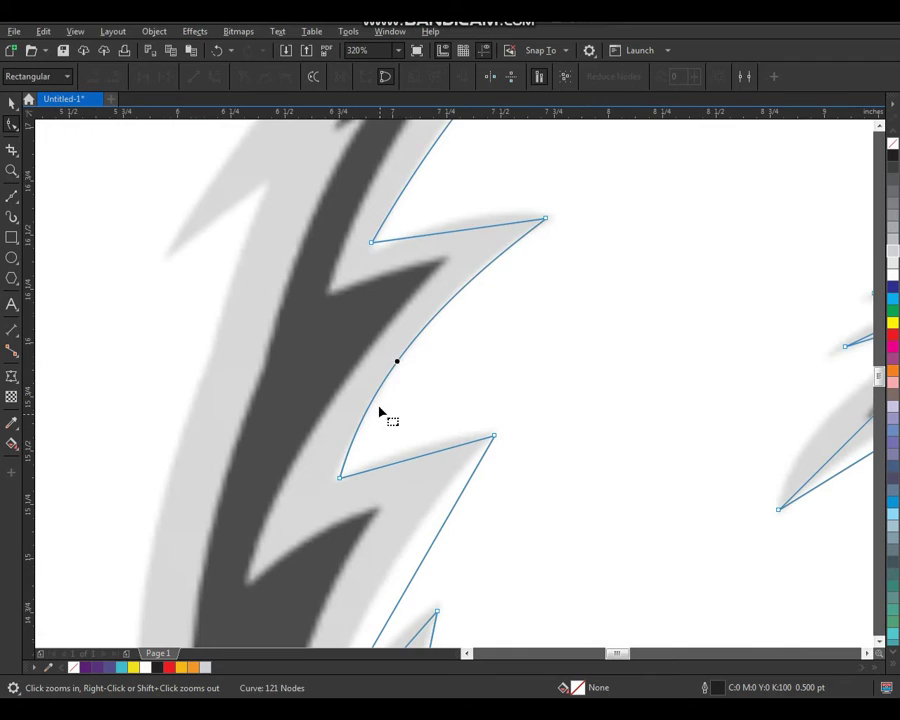
Step: Curve the segments around the lowest feathers at the back of the head and the first neck feather point
scroll(379, 408, "down", 2)
key("F2")
left_click_drag(344, 397, 459, 555)
left_click_drag(398, 306, 385, 296)
left_click_drag(387, 363, 380, 351)
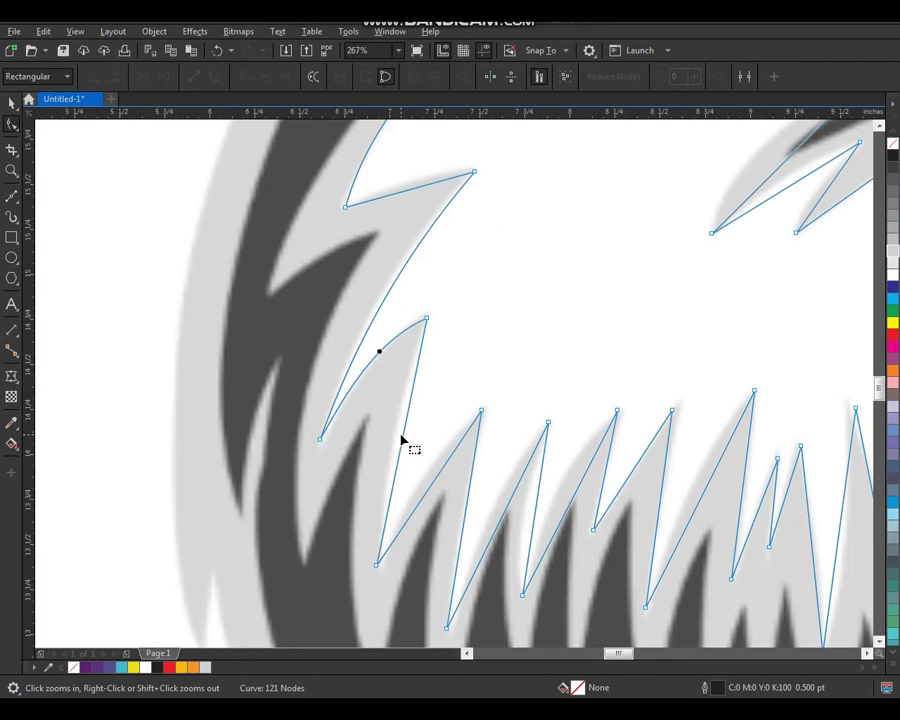
left_click(403, 432)
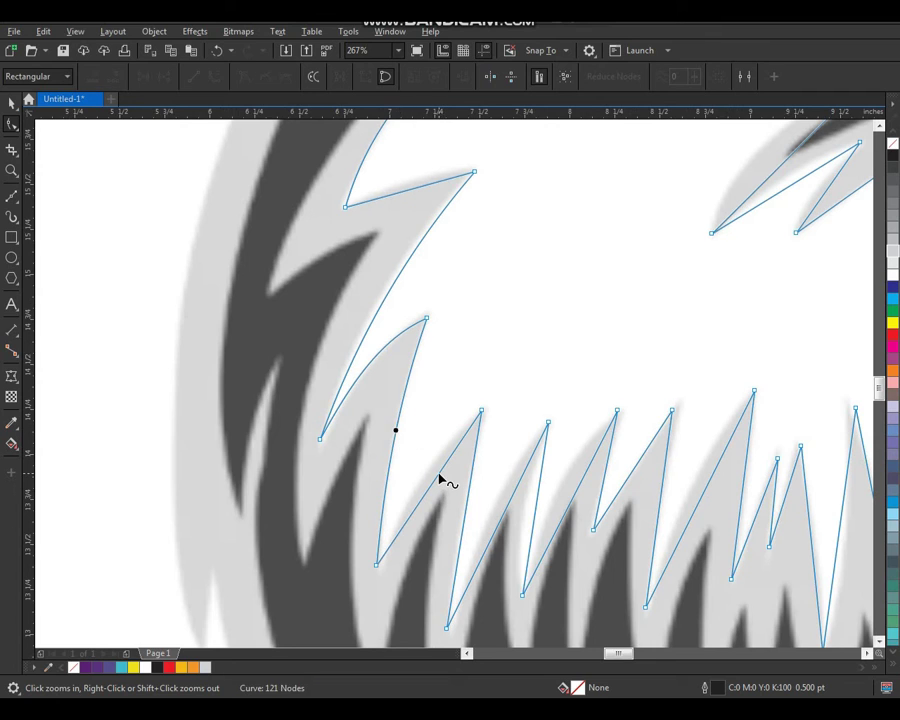
left_click_drag(438, 473, 428, 462)
Step: Curve the sides of the next feather points at the back of the neck to match the bitmap
scroll(381, 417, "down", 2)
key("F2")
left_click_drag(386, 388, 524, 537)
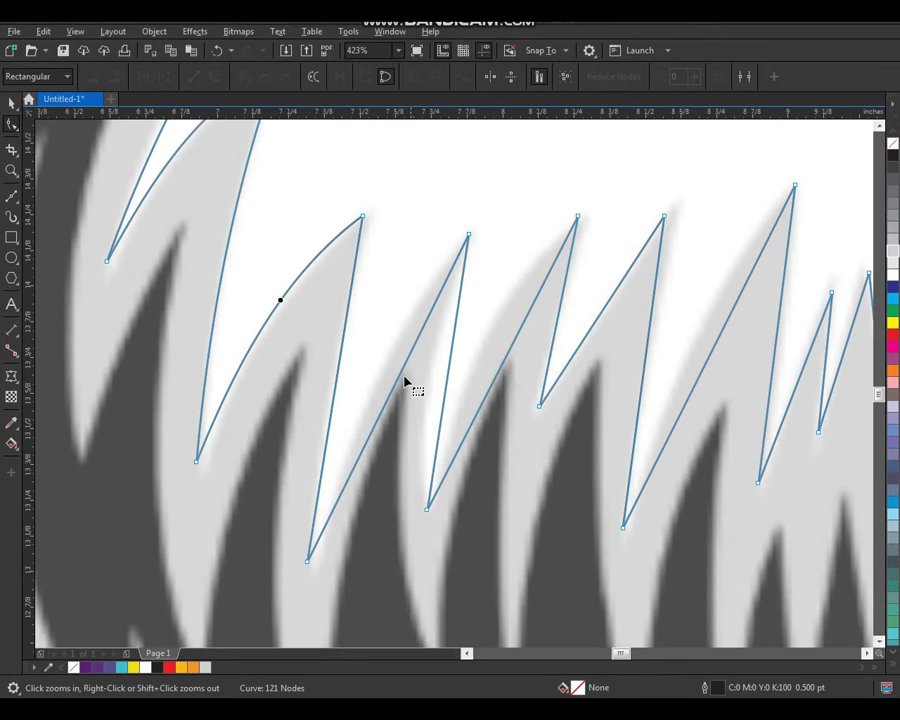
left_click_drag(400, 371, 386, 357)
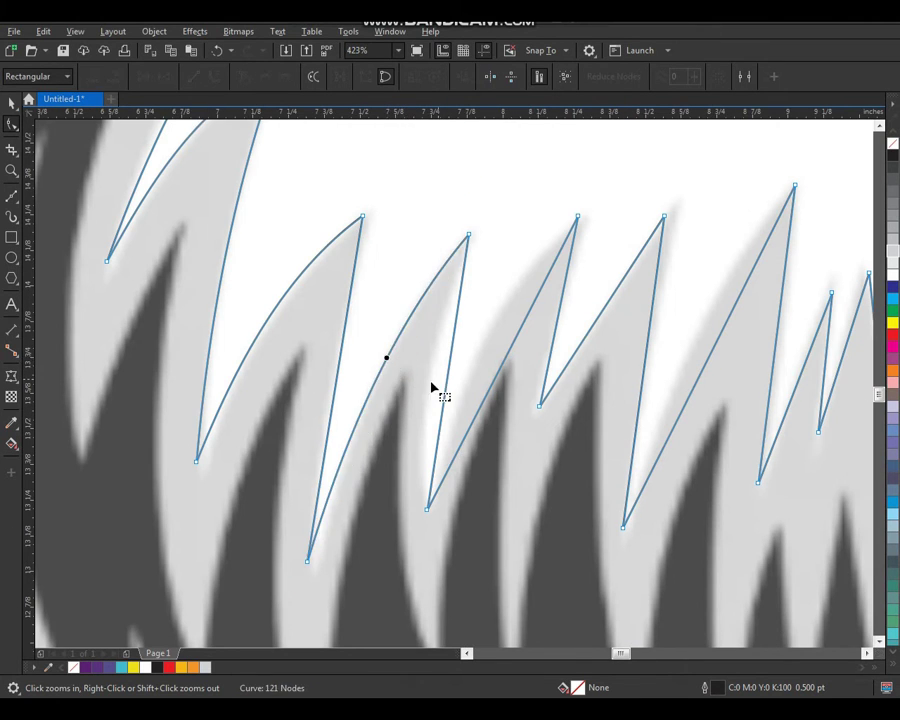
left_click_drag(488, 400, 432, 360)
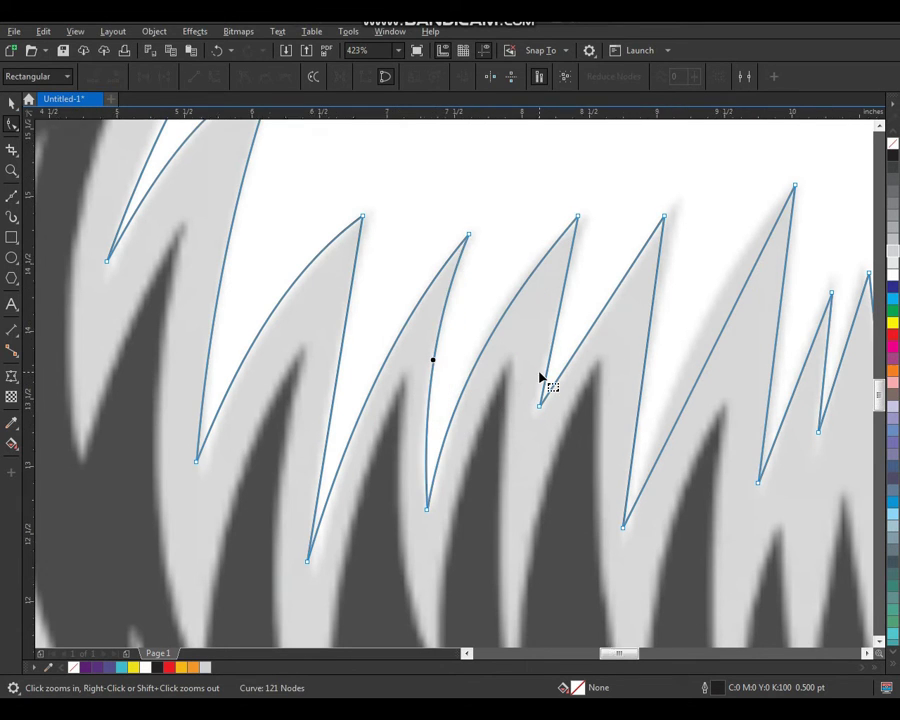
Step: Bend the sides of the tall feather points in the middle of the neck outward along the gray edges
scroll(539, 372, "down", 2)
key("F2")
left_click_drag(518, 314, 616, 457)
left_click_drag(494, 322, 479, 307)
scroll(530, 360, "down", 1)
key("F2")
left_click_drag(554, 266, 700, 503)
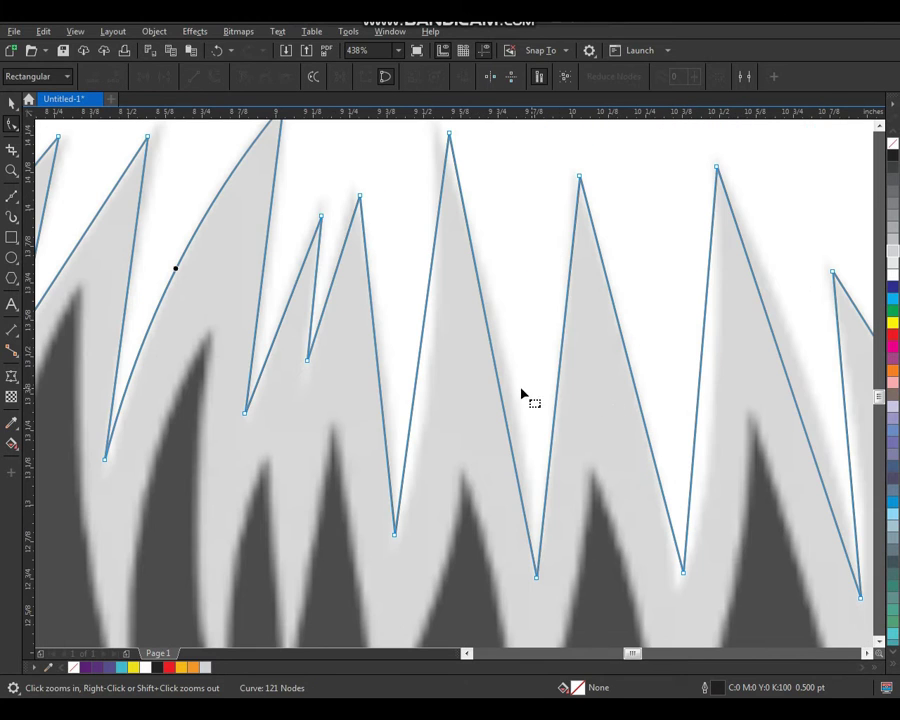
left_click_drag(498, 378, 506, 377)
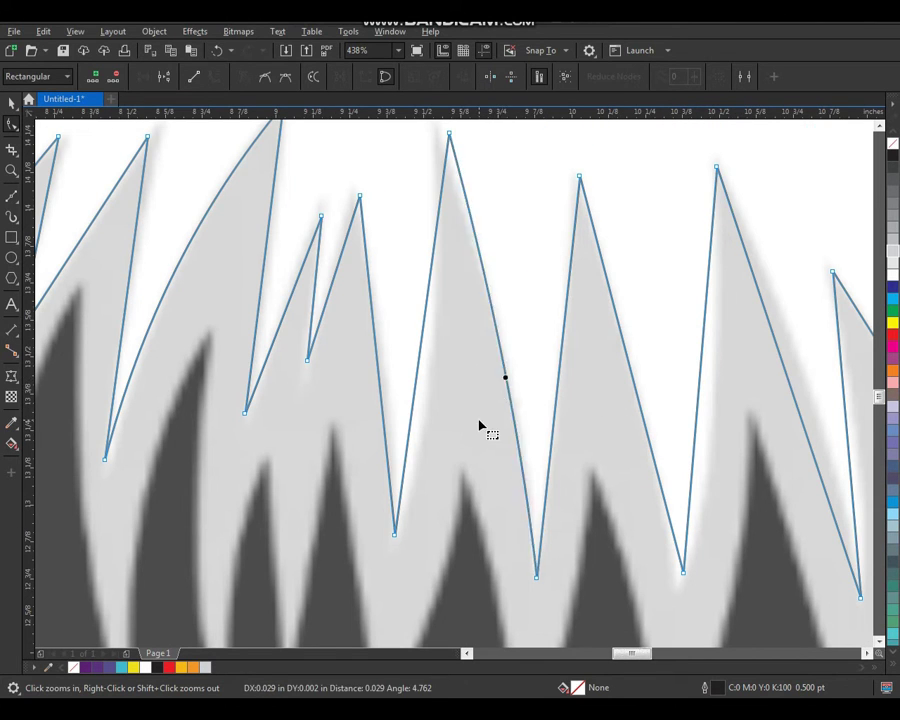
Step: Bend the segments of the neck feather points toward the front to match the gray edges
scroll(506, 391, "down", 2)
key("F2")
left_click_drag(531, 306, 718, 491)
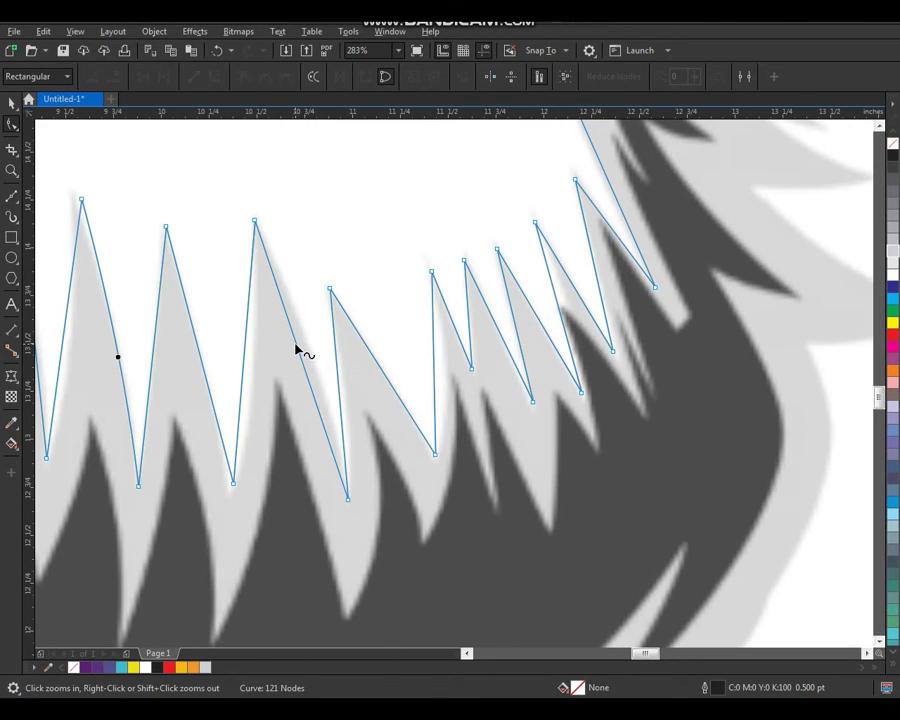
left_click_drag(296, 350, 306, 340)
left_click_drag(242, 352, 252, 358)
Step: Bend the long diagonal segment at the throat below the beak into an arc along the gray edge
scroll(249, 374, "down", 2)
key("F2")
left_click_drag(179, 417, 589, 144)
key("F2")
left_click_drag(482, 258, 196, 503)
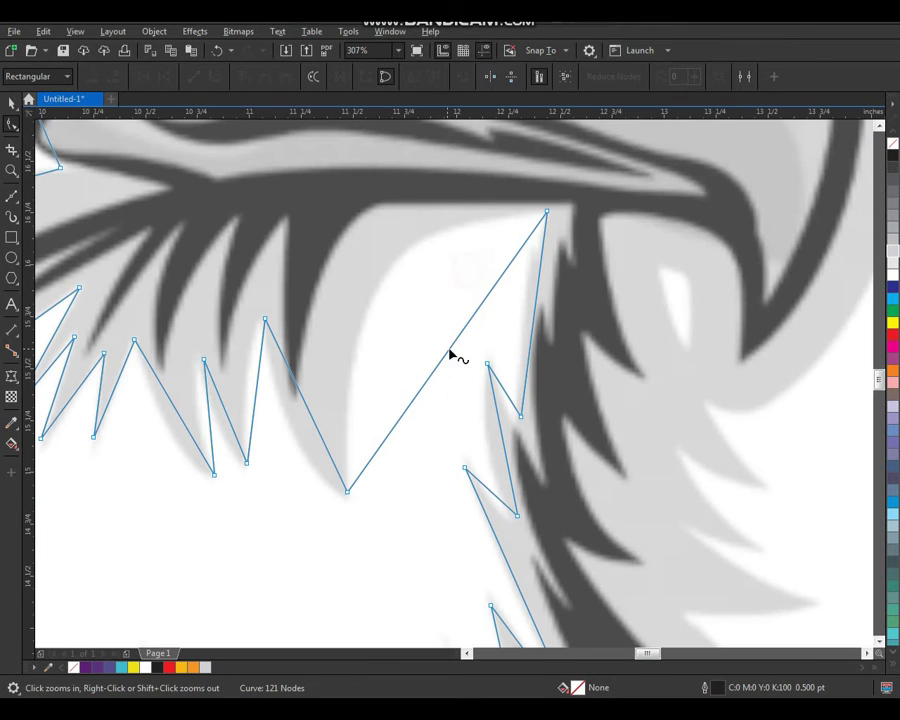
left_click_drag(457, 344, 384, 400)
Step: Curve the feather segments under the beak, beside the throat arc
scroll(384, 400, "down", 2)
key("F2")
left_click_drag(428, 291, 207, 458)
left_click_drag(620, 371, 554, 377)
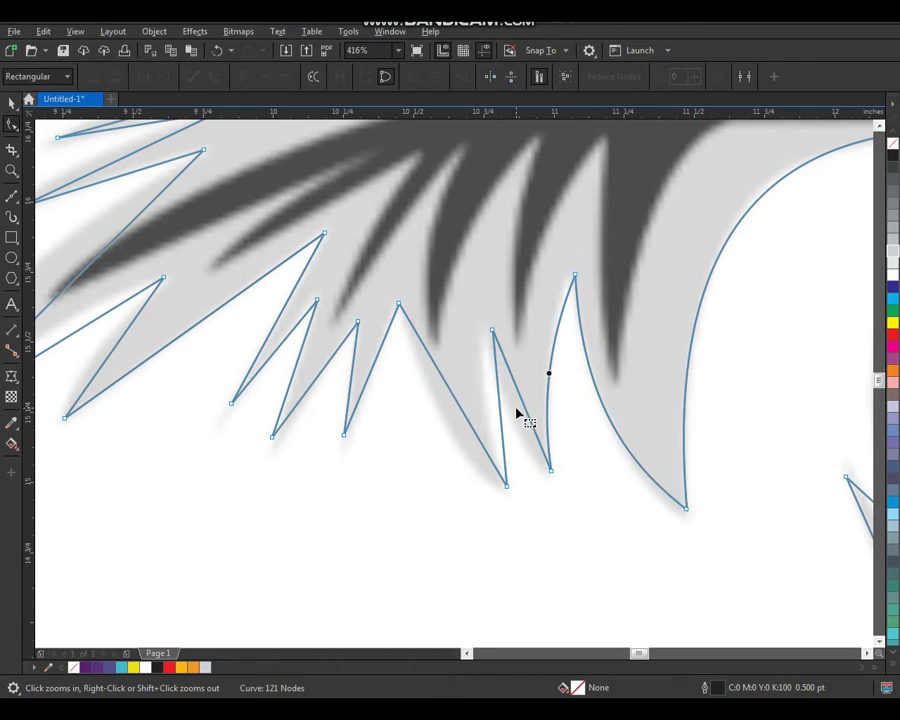
left_click_drag(498, 410, 447, 430)
Step: Curve both edges of the long cheek feather below the mouth corner
scroll(375, 452, "down", 2)
key("F2")
left_click_drag(260, 290, 407, 451)
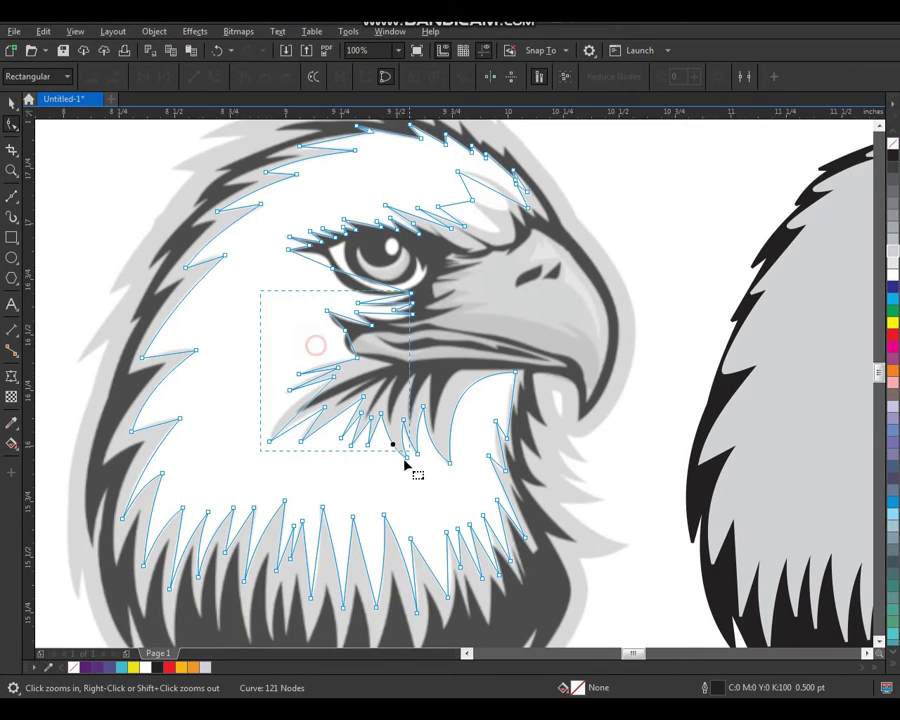
left_click_drag(340, 522, 305, 500)
left_click_drag(342, 555, 339, 542)
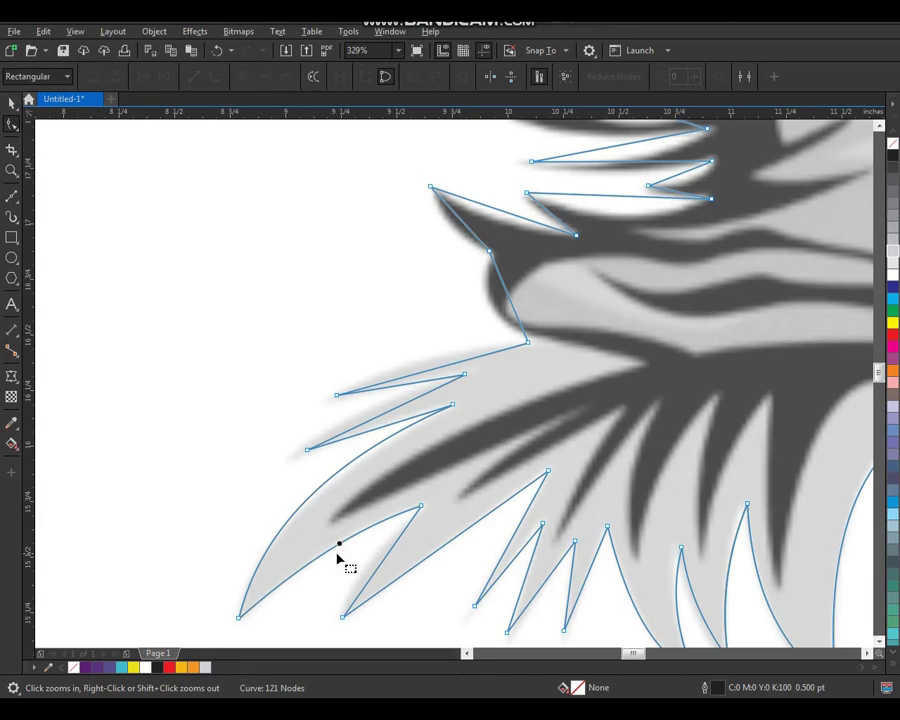
Step: Bend the segments around the dark corner of the mouth to follow its pointed, rounded edge
scroll(418, 489, "down", 1)
key("F2")
left_click_drag(371, 307, 587, 502)
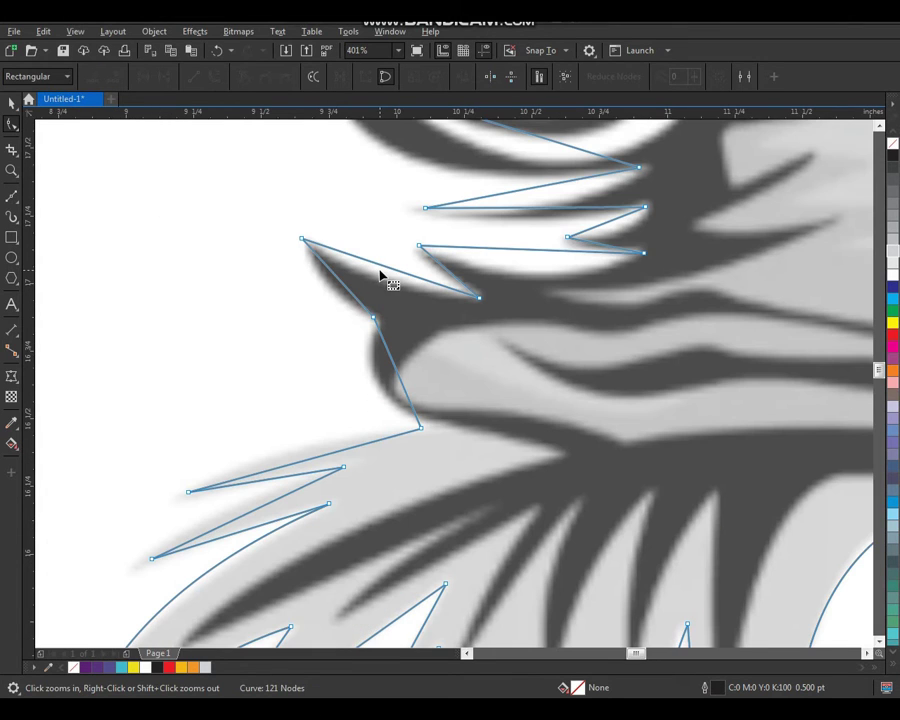
left_click_drag(383, 270, 336, 295)
left_click_drag(395, 364, 377, 377)
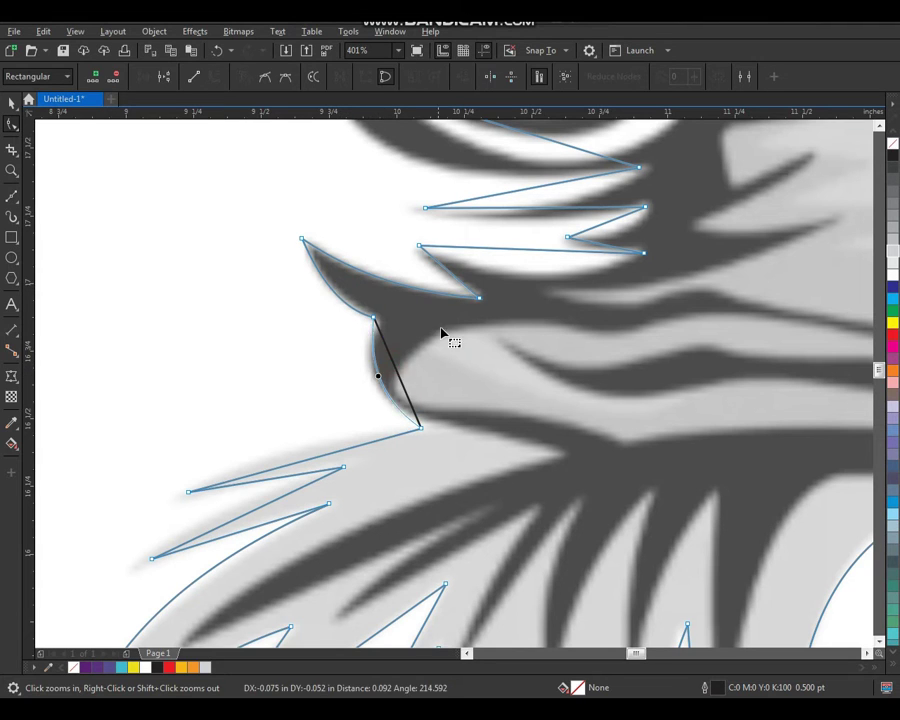
Step: Curve the segments of the thin white slivers between the eye and the mouth corner
scroll(442, 333, "down", 3)
scroll(422, 326, "up", 5)
left_click_drag(354, 438, 356, 470)
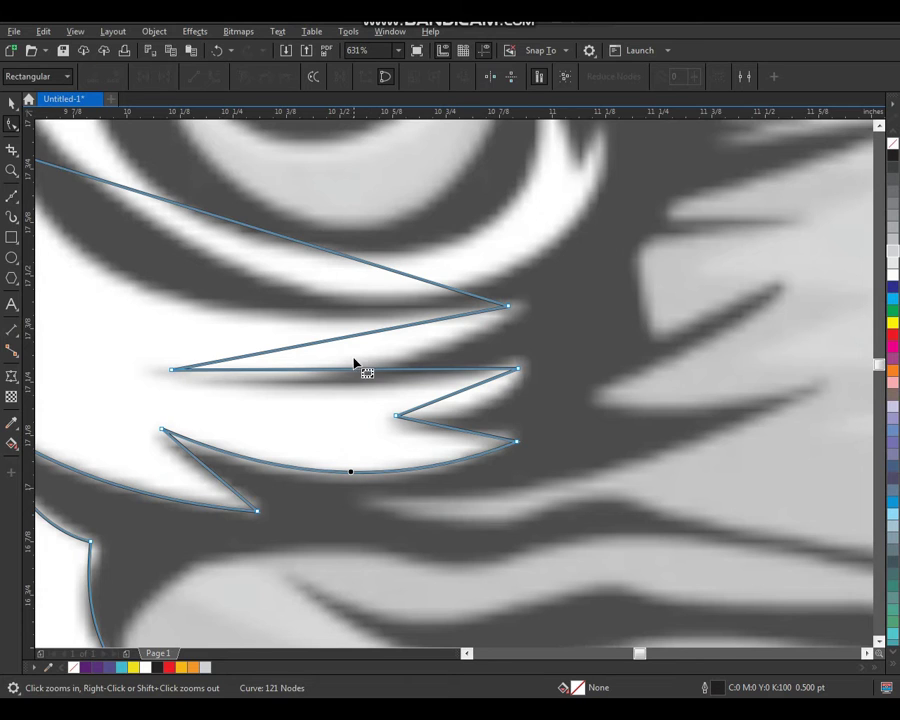
left_click_drag(340, 370, 339, 389)
left_click_drag(361, 334, 373, 365)
left_click_drag(348, 309, 348, 309)
Step: Bend the lower eyelid segment and the segment to the outer eye corner along the dark edge
left_click_drag(287, 242, 213, 315)
scroll(211, 346, "down", 5)
left_click_drag(234, 218, 20, 347)
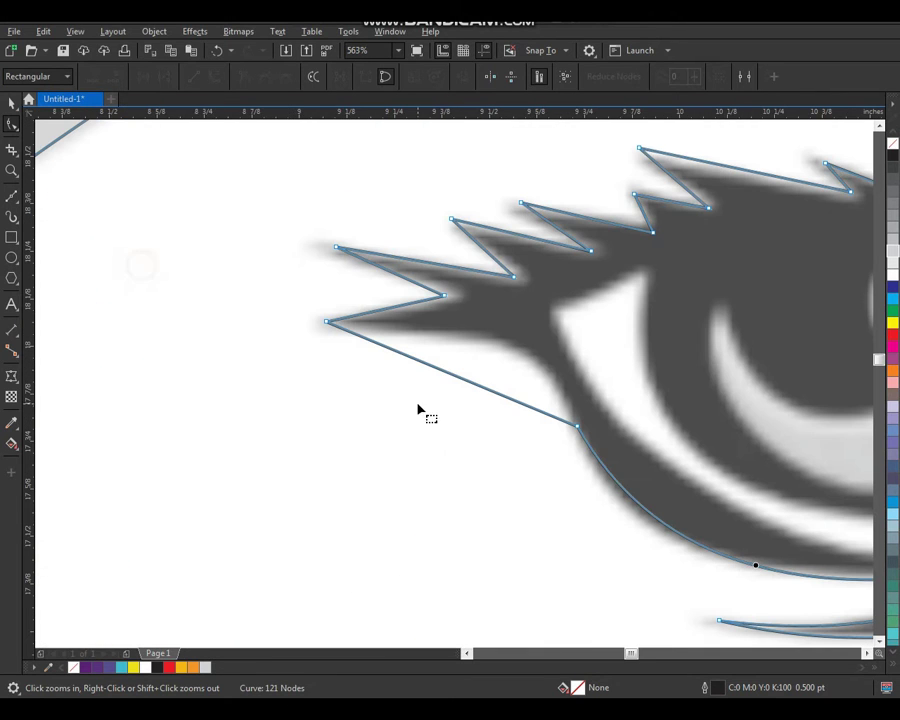
left_click_drag(463, 380, 500, 346)
Step: Bend the long segment above the brow into an arc over the gray stroke on the forehead
key("F3")
key("F2")
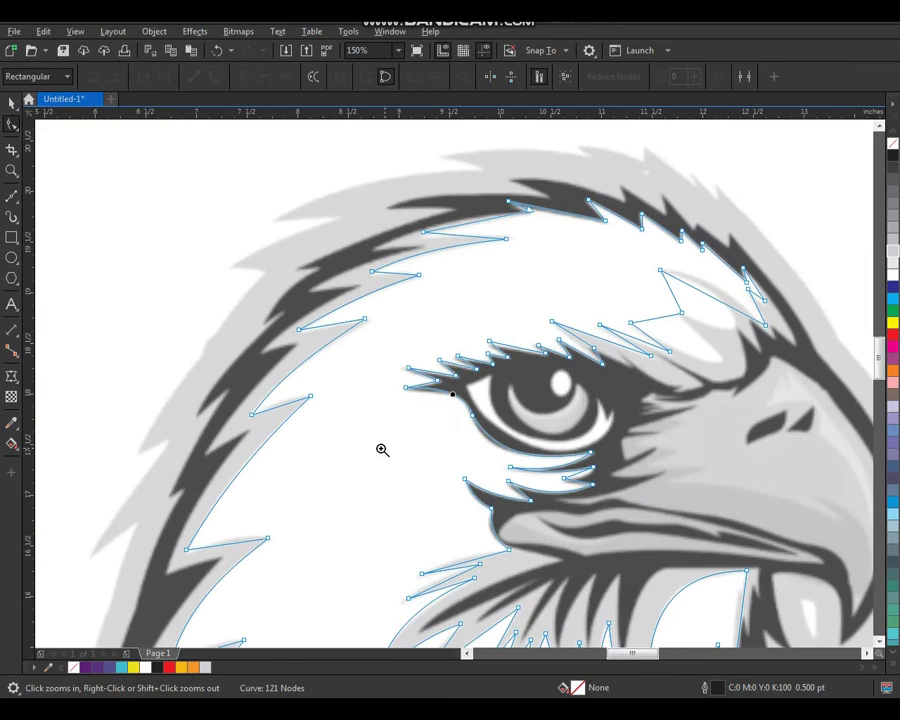
left_click_drag(382, 447, 885, 241)
left_click_drag(431, 228, 713, 485)
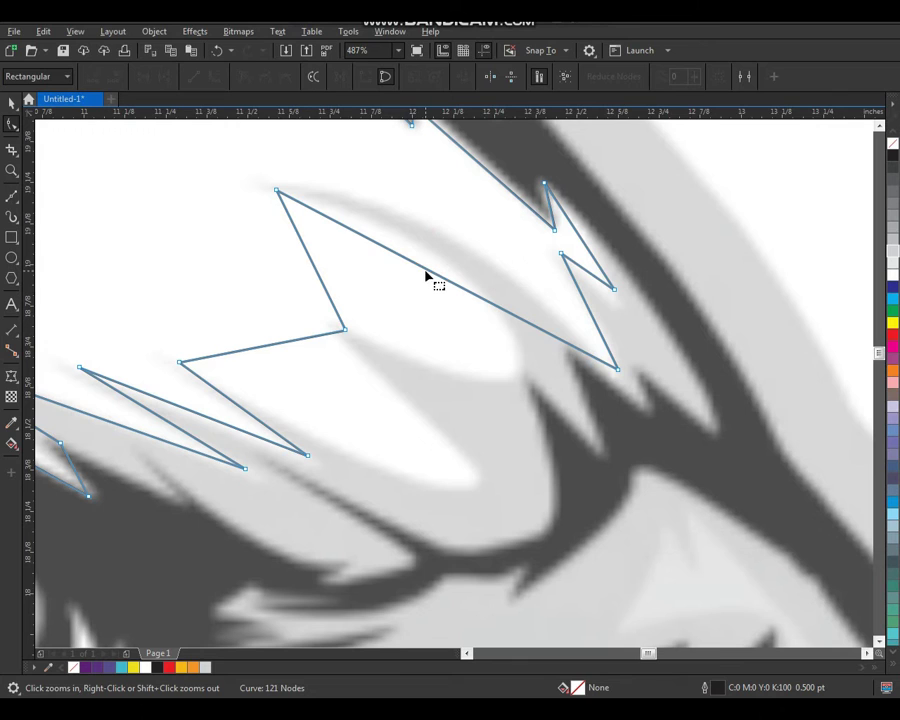
left_click_drag(427, 277, 443, 226)
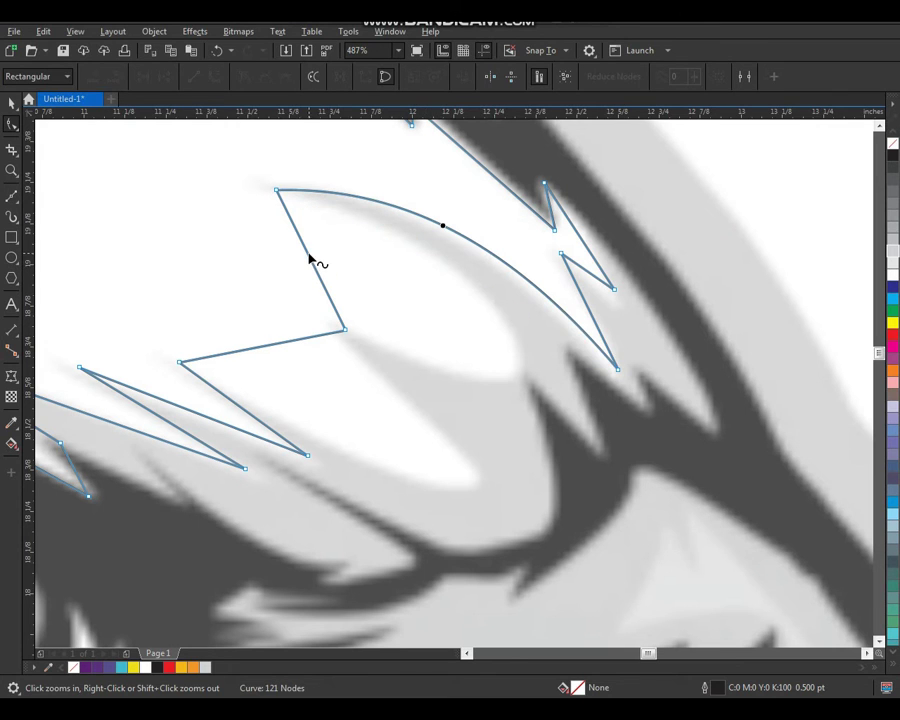
Step: Shape the two white lobes of the brow by bending their straight segments and adjusting the node handles
left_click_drag(310, 260, 478, 290)
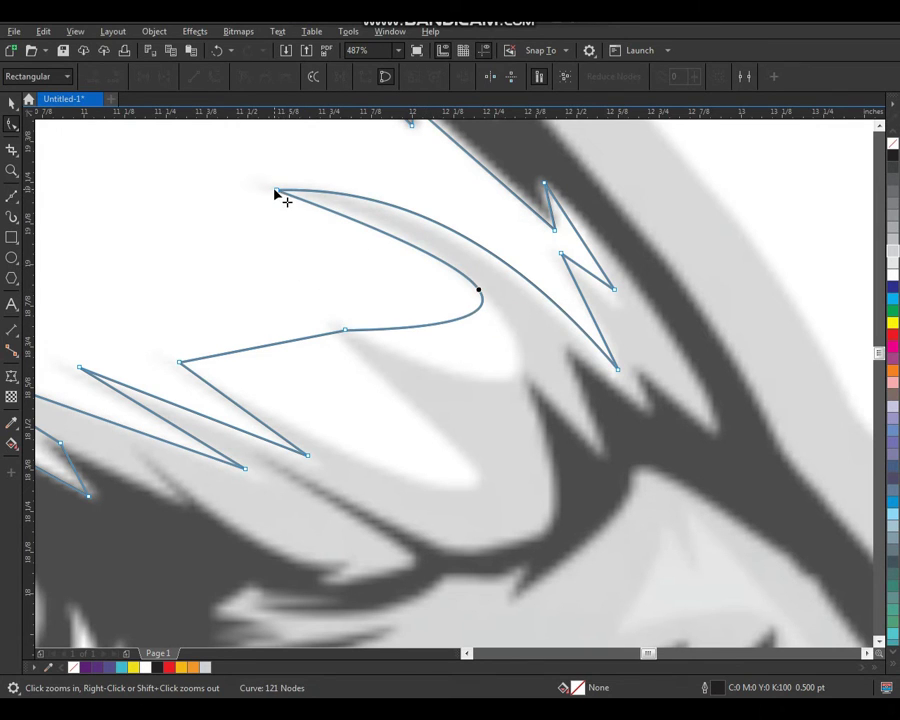
left_click(277, 190)
left_click_drag(531, 330, 598, 441)
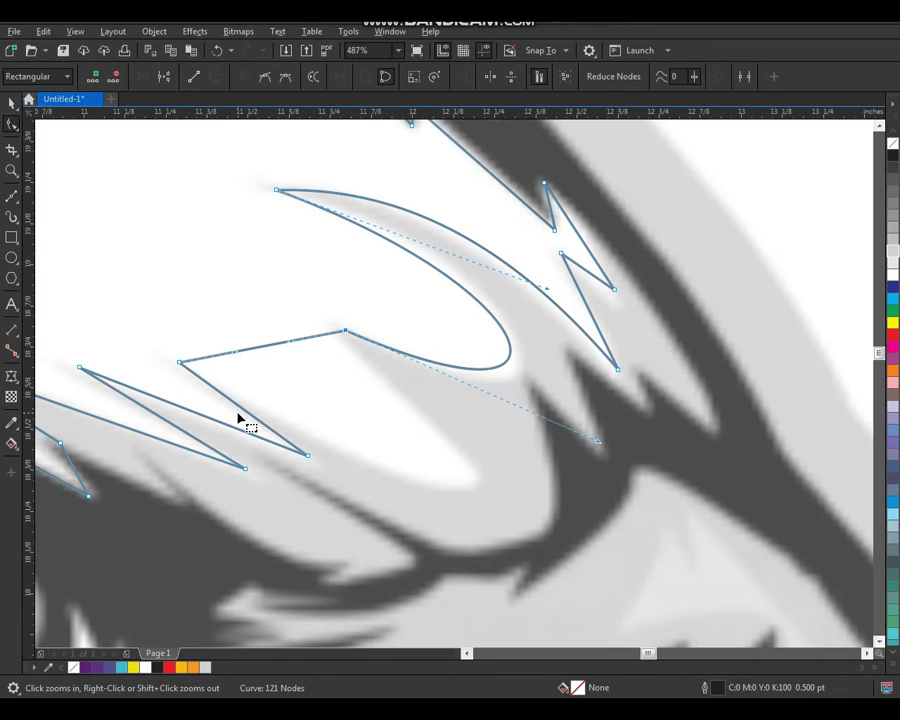
left_click_drag(267, 347, 461, 486)
Step: Move the finished head shape onto the black and gray silhouette, with a white fill and no outline
scroll(454, 378, "down", 3)
key("space")
scroll(350, 382, "down", 1)
key("F2")
left_click_drag(277, 322, 768, 579)
key("space")
left_click_drag(297, 257, 537, 259)
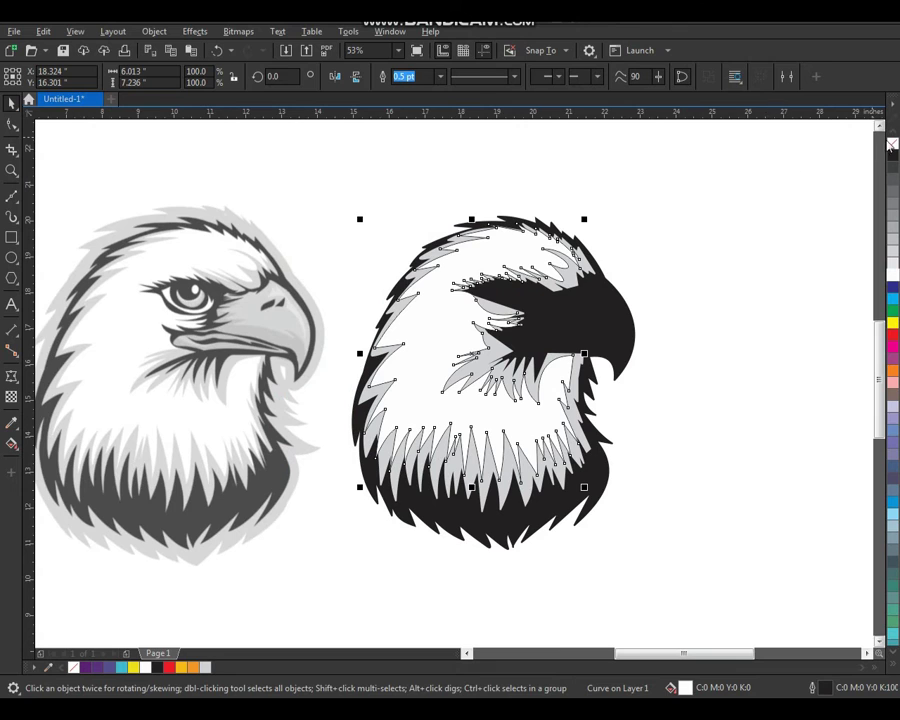
left_click(758, 207)
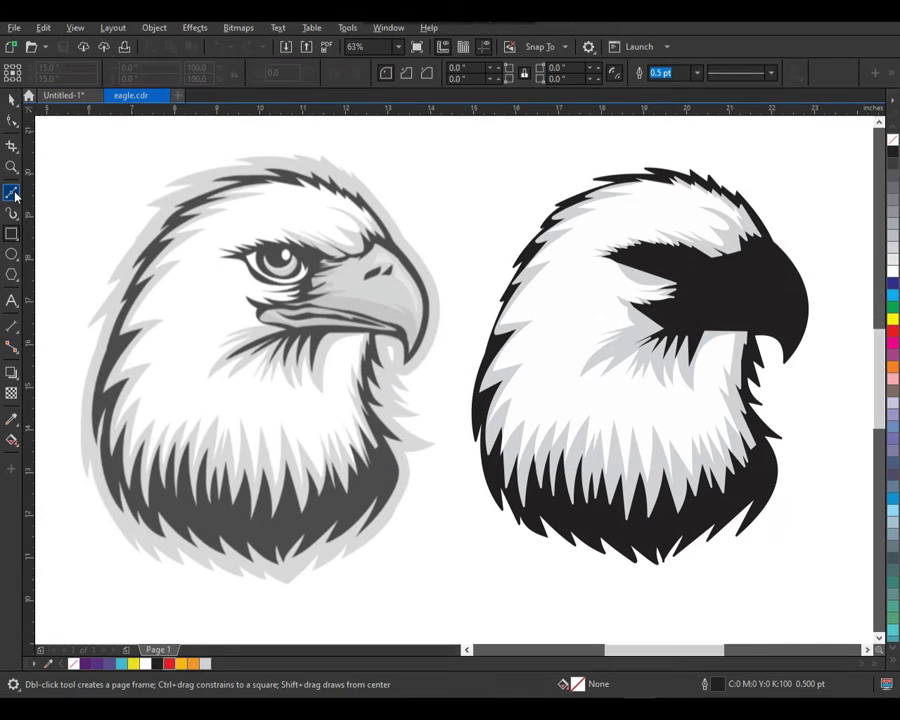
Step: Start a Bézier outline of the upper beak at its hooked tip and trace its lower edge toward the mouth corner
left_click_drag(447, 367, 447, 367)
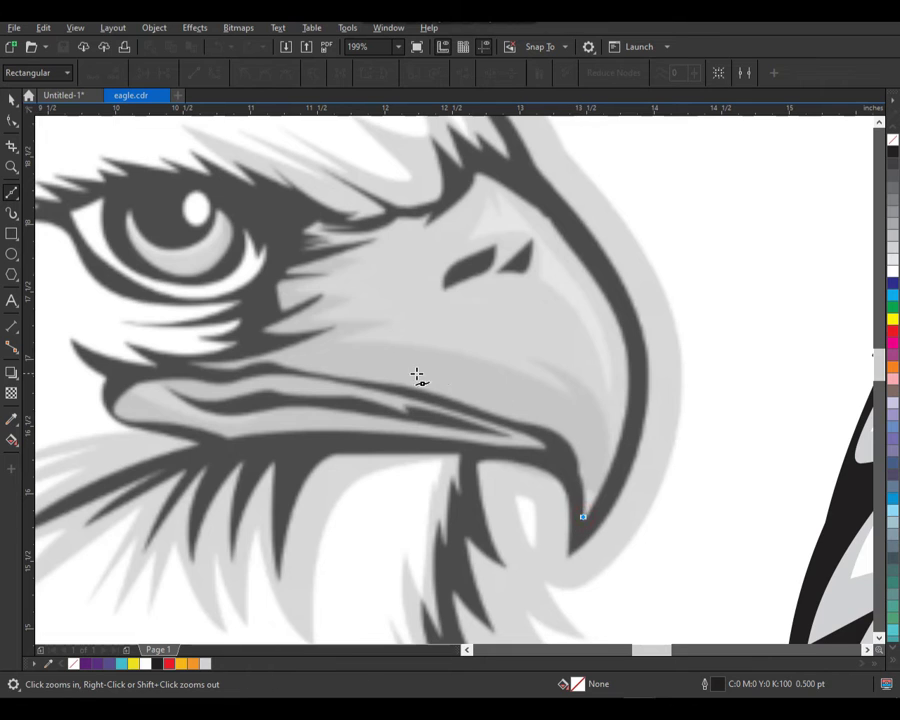
left_click(539, 426)
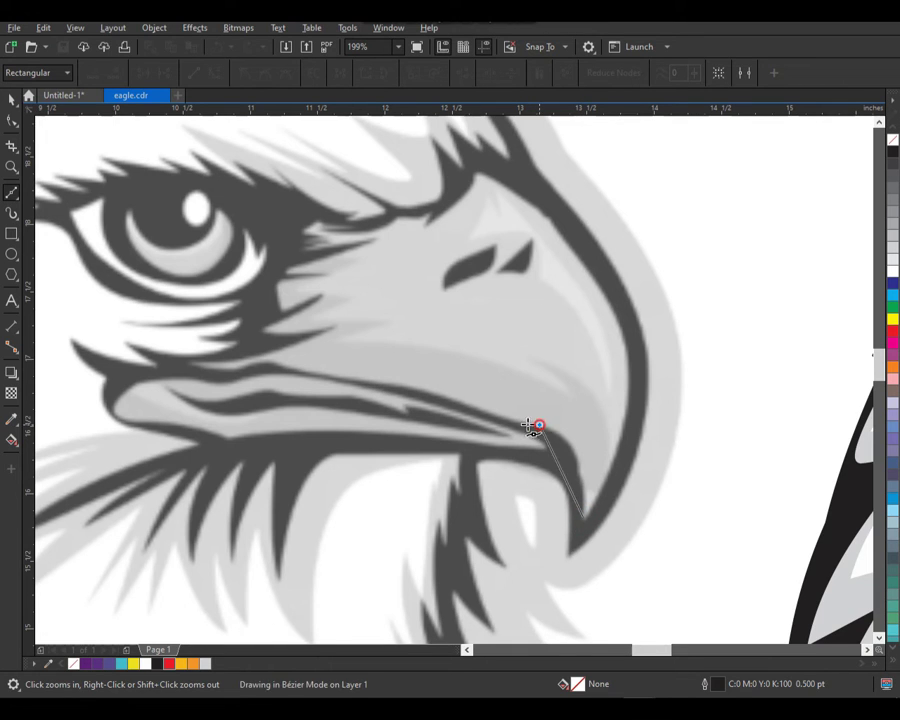
left_click(402, 381)
left_click(270, 360)
left_click(193, 362)
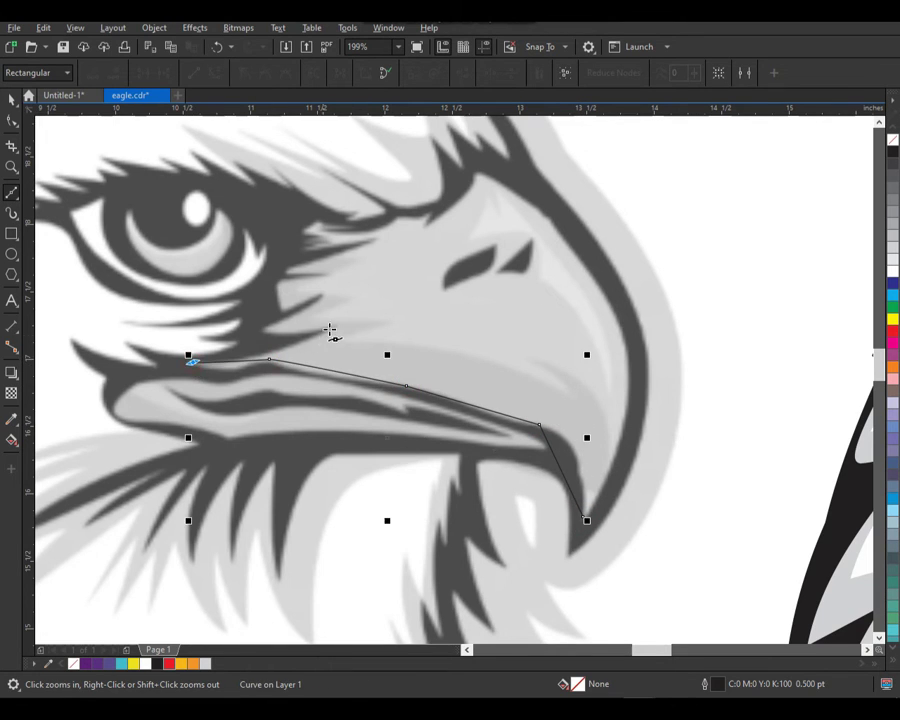
Step: Continue the beak outline up the jagged edge between the beak and the eye
left_click(332, 326)
left_click(265, 327)
left_click(320, 292)
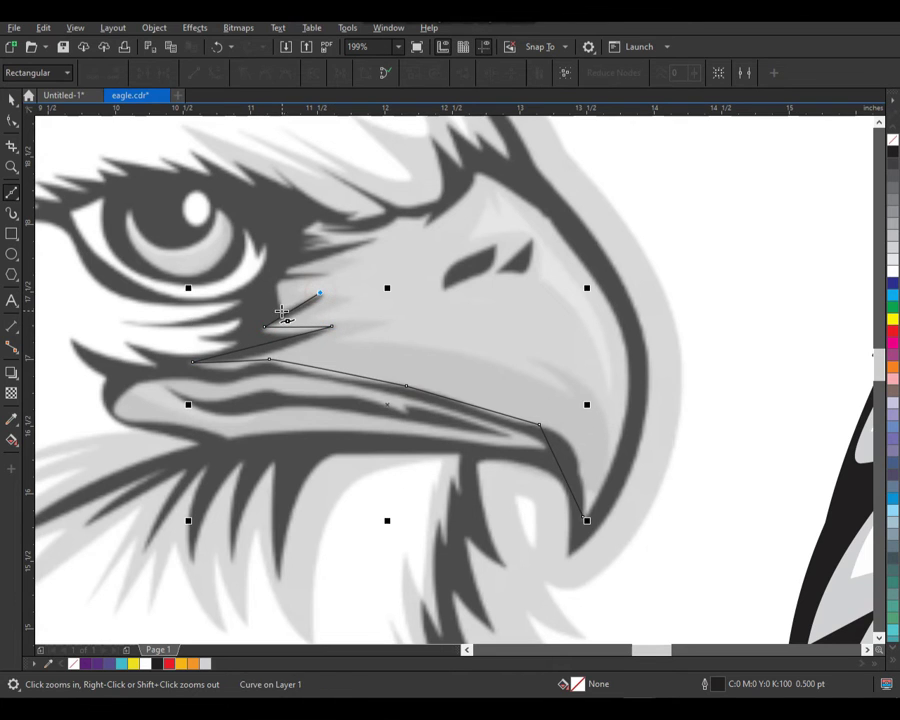
left_click(277, 279)
left_click(325, 274)
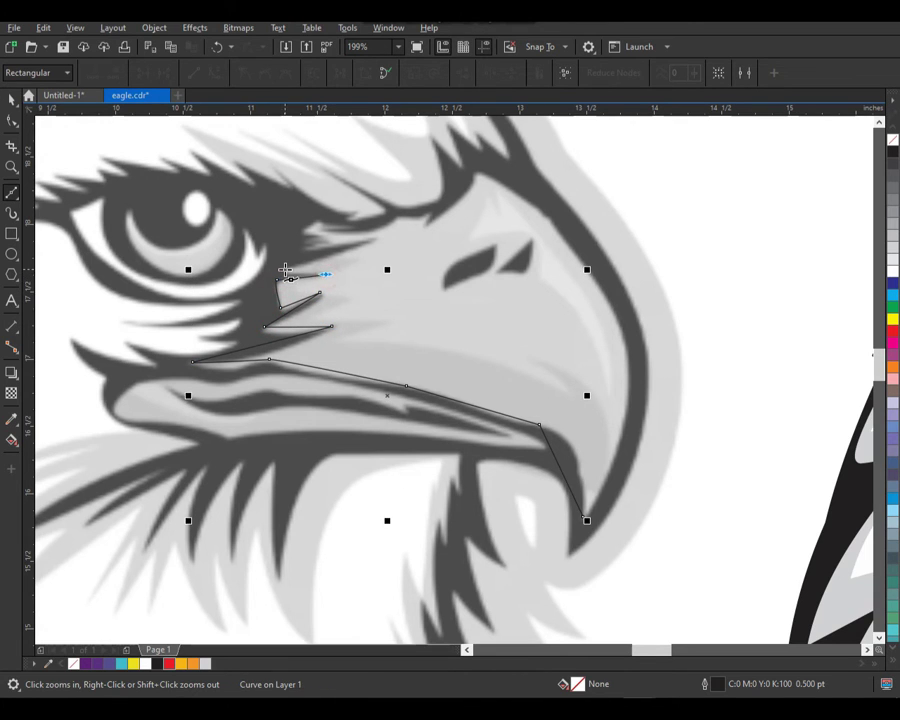
left_click(285, 269)
left_click(369, 238)
left_click(304, 247)
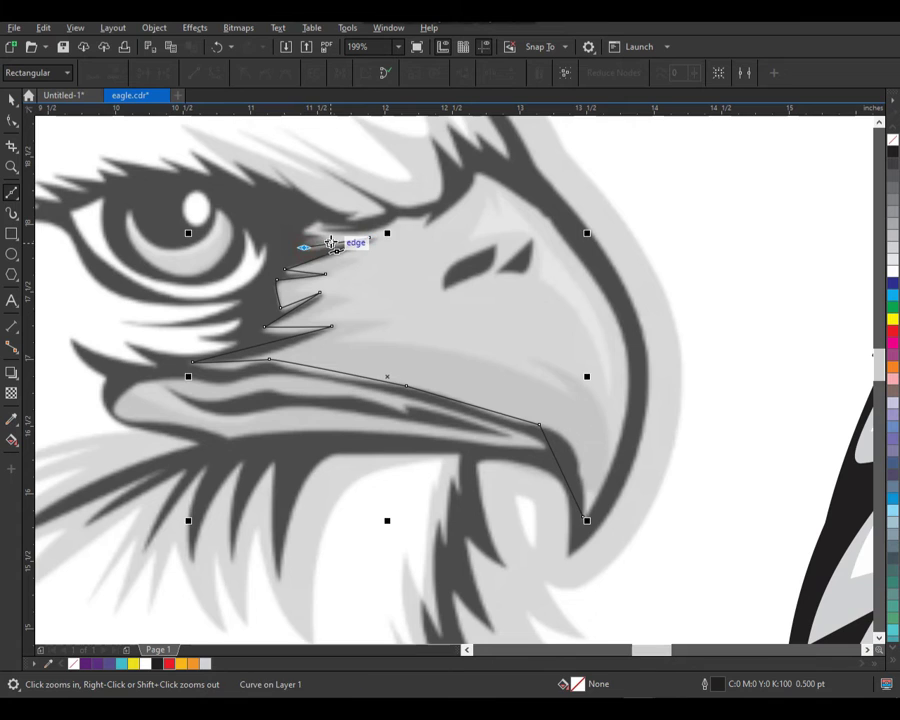
Step: Trace the beak outline around the notches below the brow and up to the peak at the beak's upper base
left_click(326, 240)
left_click(305, 230)
left_click(322, 222)
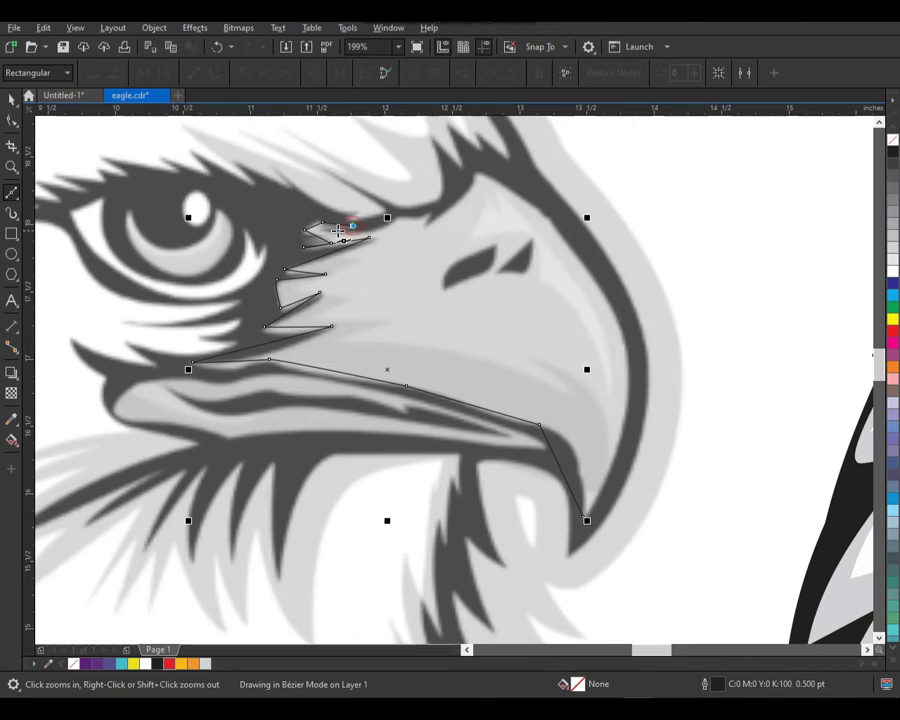
left_click(399, 217)
left_click(431, 212)
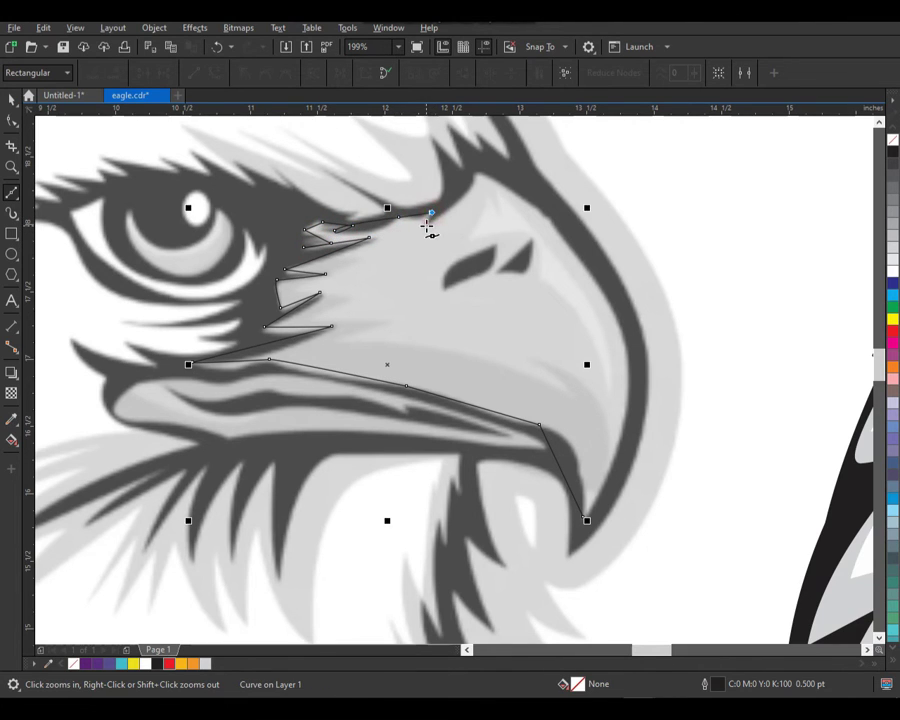
left_click(426, 225)
left_click(481, 174)
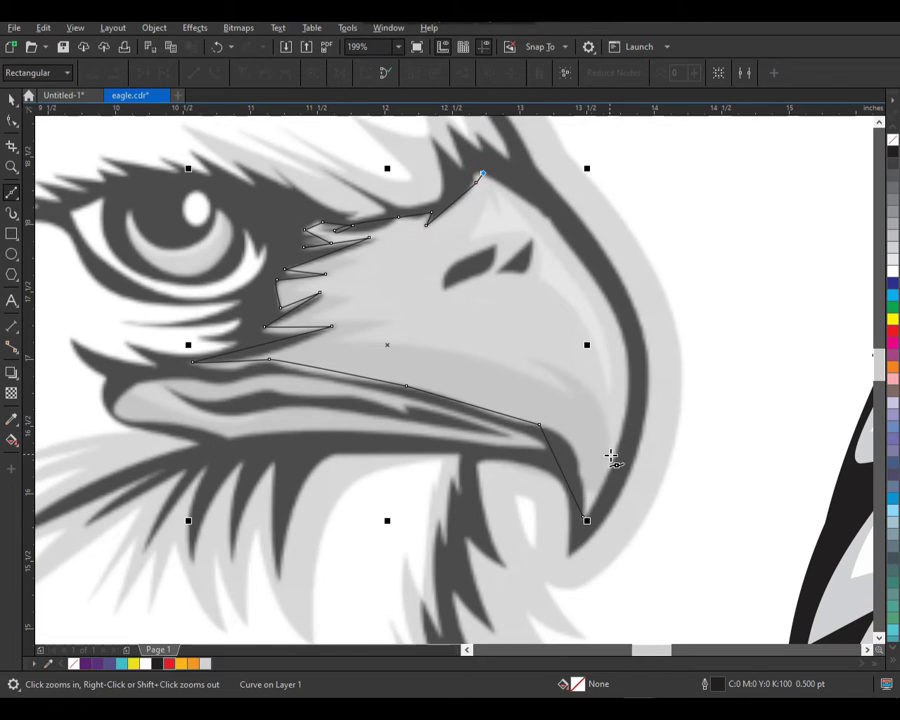
Step: Finish the beak outline with a node on the lower front edge and close it at the hooked tip
left_click(620, 451)
scroll(616, 510, "up", 4)
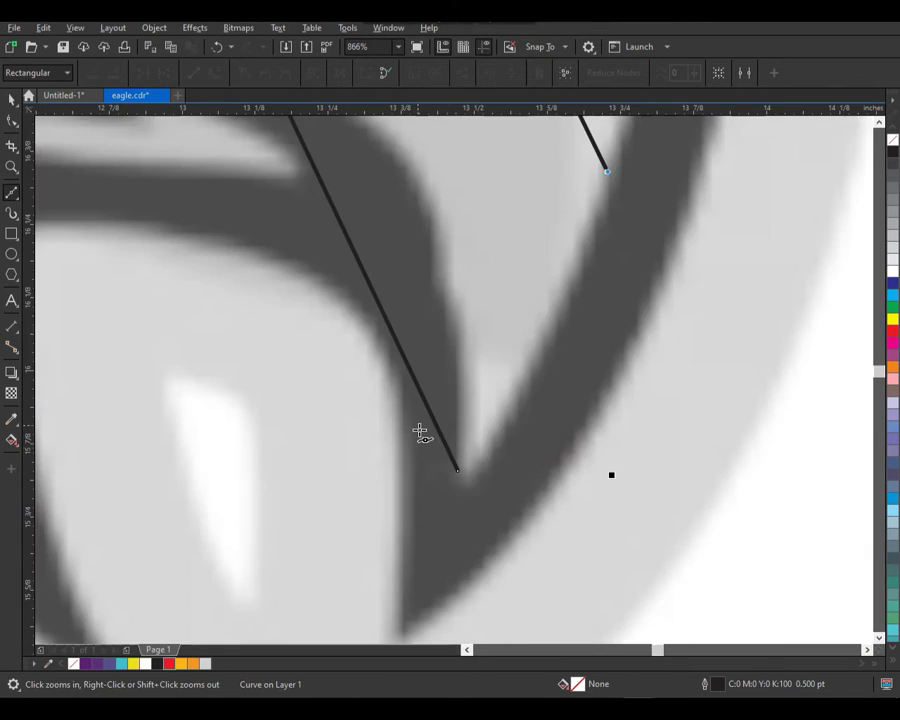
left_click(461, 470)
scroll(474, 462, "down", 2)
left_click(504, 394)
key("space")
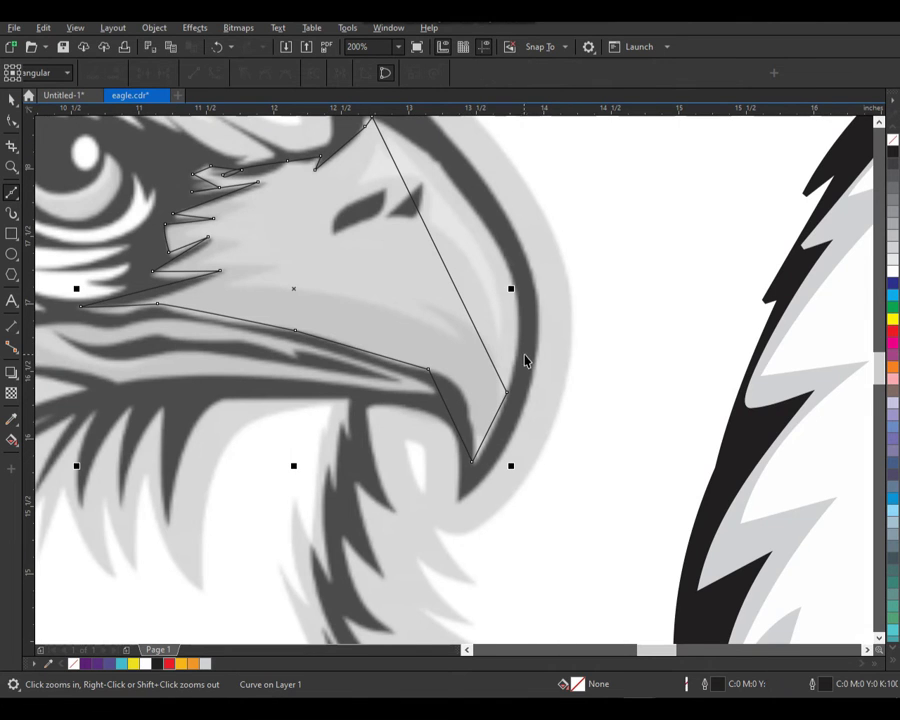
scroll(546, 269, "down", 1)
left_click_drag(376, 322, 590, 146)
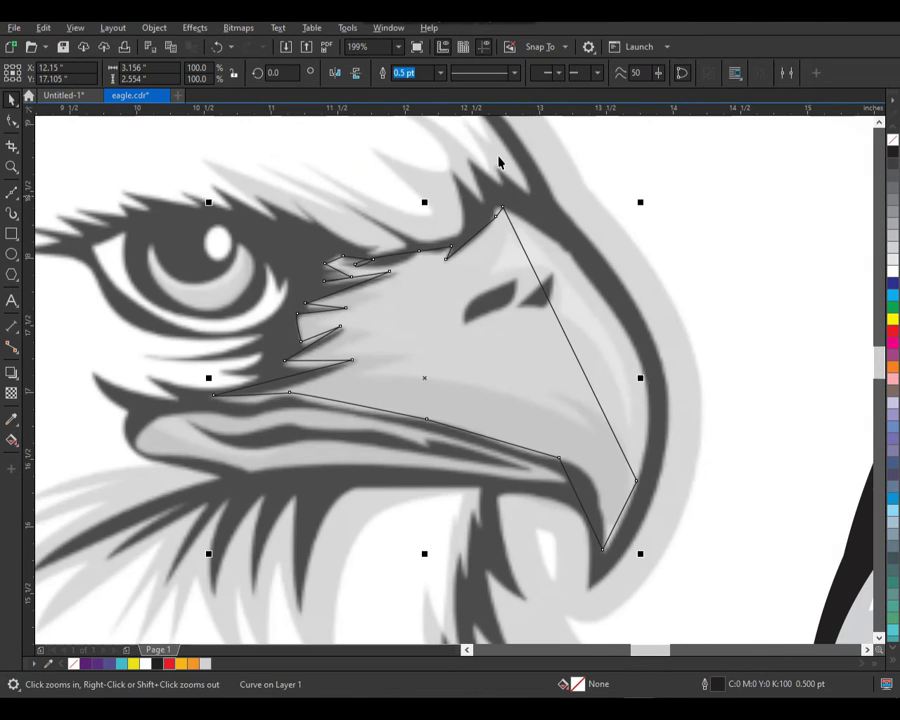
Step: Set the beak outline's width to 1.5 pt and turn all its nodes into cusp nodes
left_click(440, 73)
left_click(432, 142)
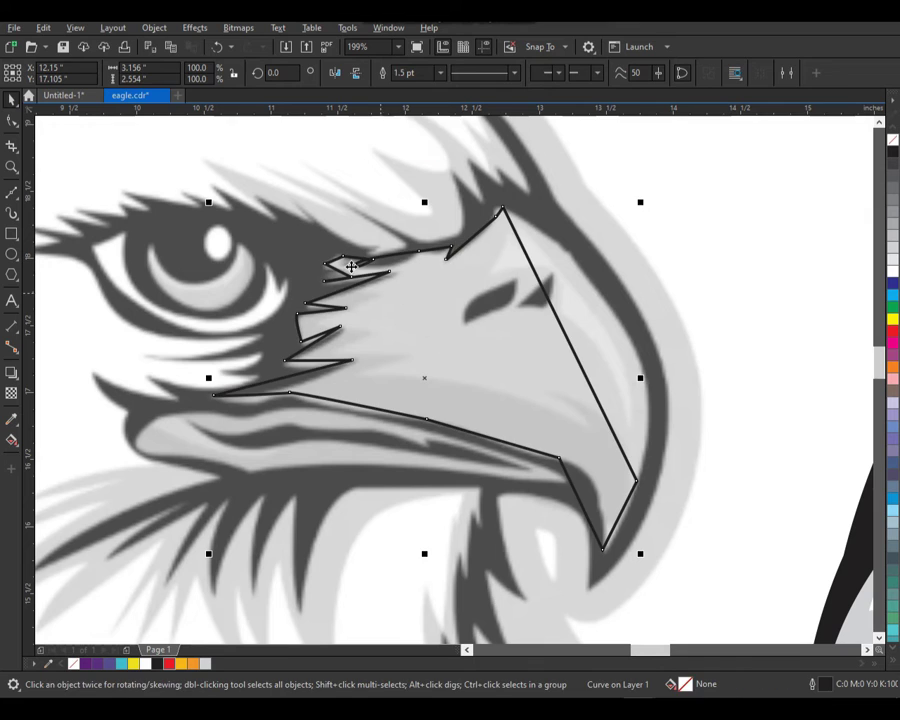
key("F10")
left_click_drag(148, 178, 645, 554)
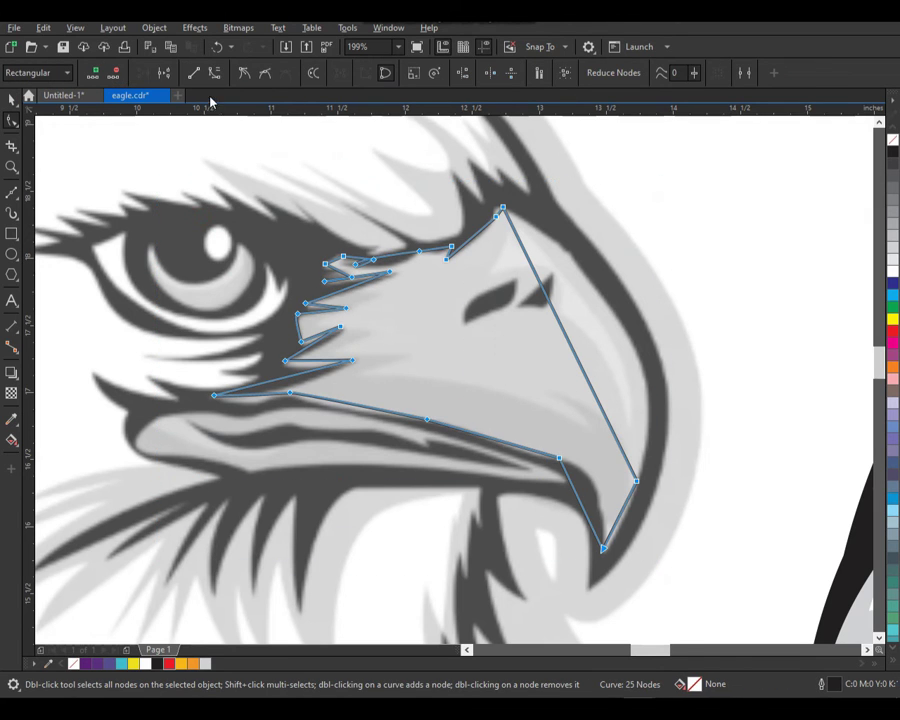
left_click(243, 75)
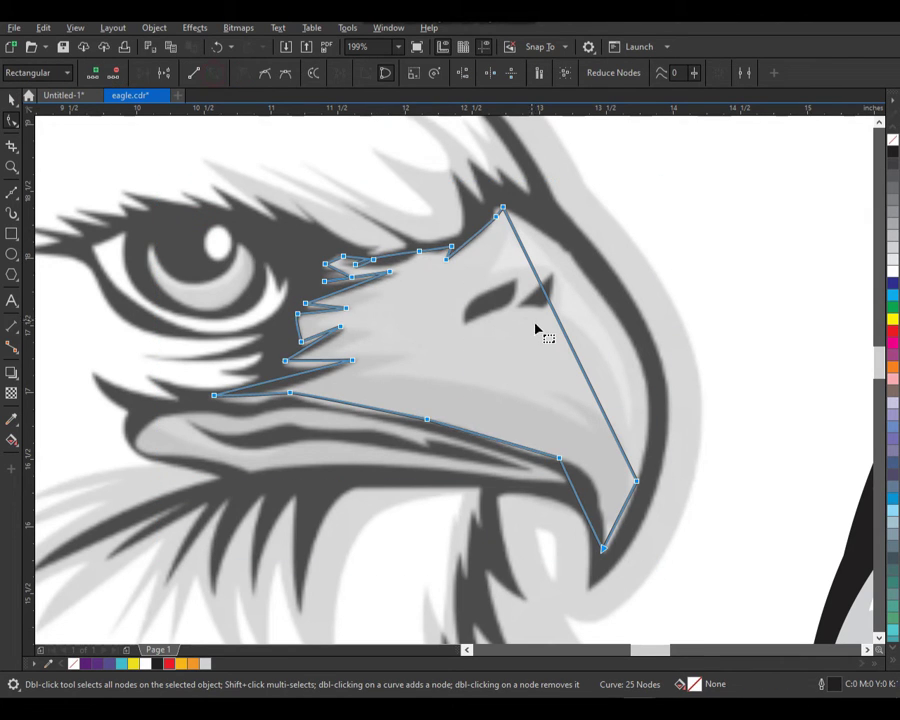
Step: Bend the beak's front edge, the inside of the hook and the mouth-corner segments into curves that follow the bitmap
left_click_drag(573, 352, 628, 342)
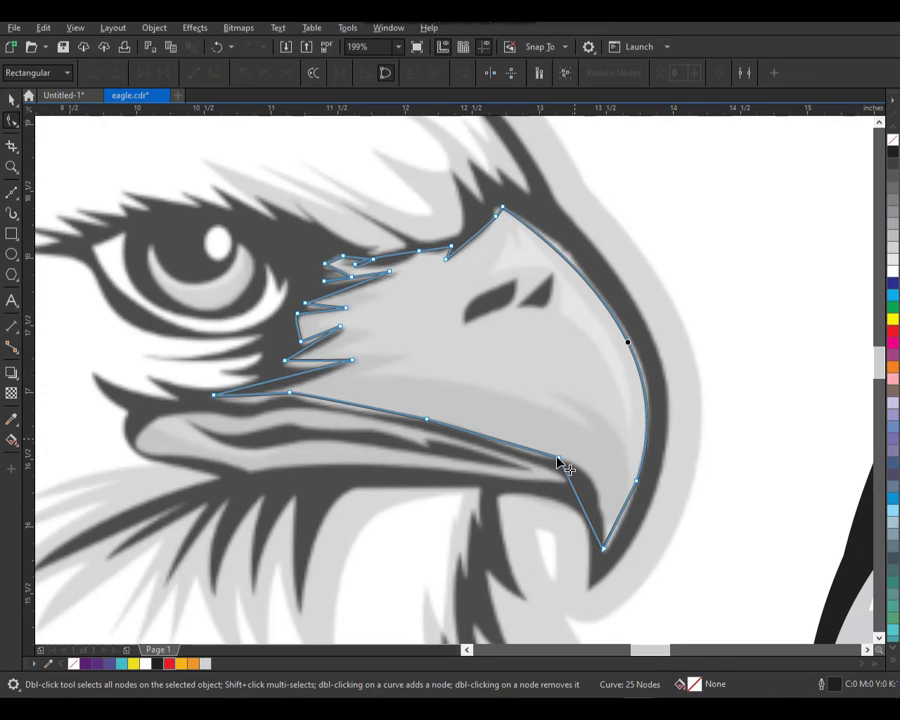
left_click_drag(575, 502, 594, 486)
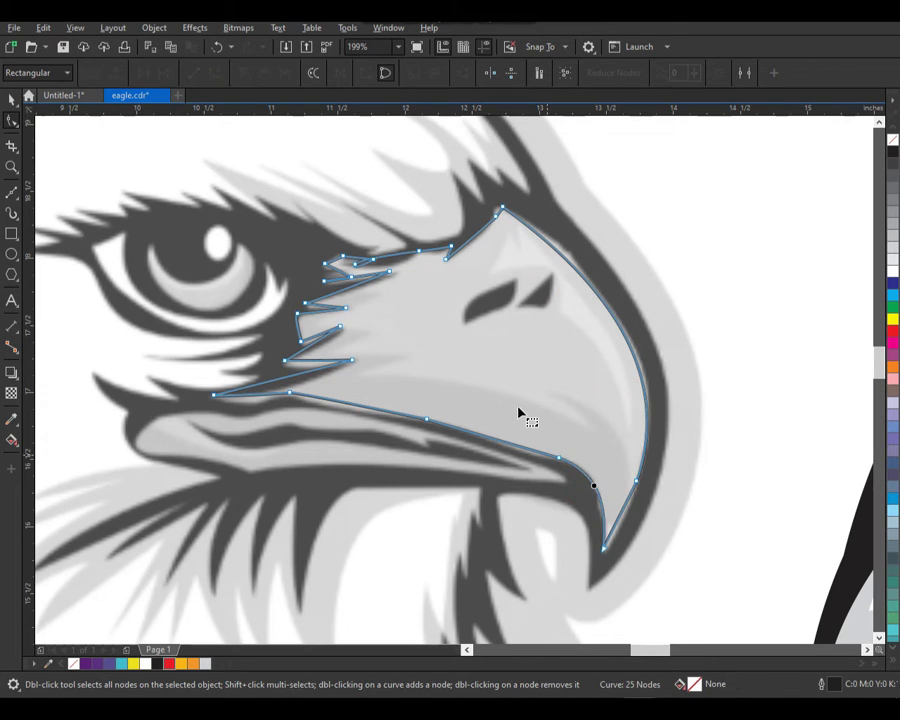
left_click_drag(175, 336, 370, 455)
mouse_move(498, 310)
left_mouse_down()
mouse_move(502, 335)
mouse_move(384, 404)
left_mouse_up()
scroll(388, 397, "down", 2)
key("F2")
left_click_drag(309, 195, 774, 493)
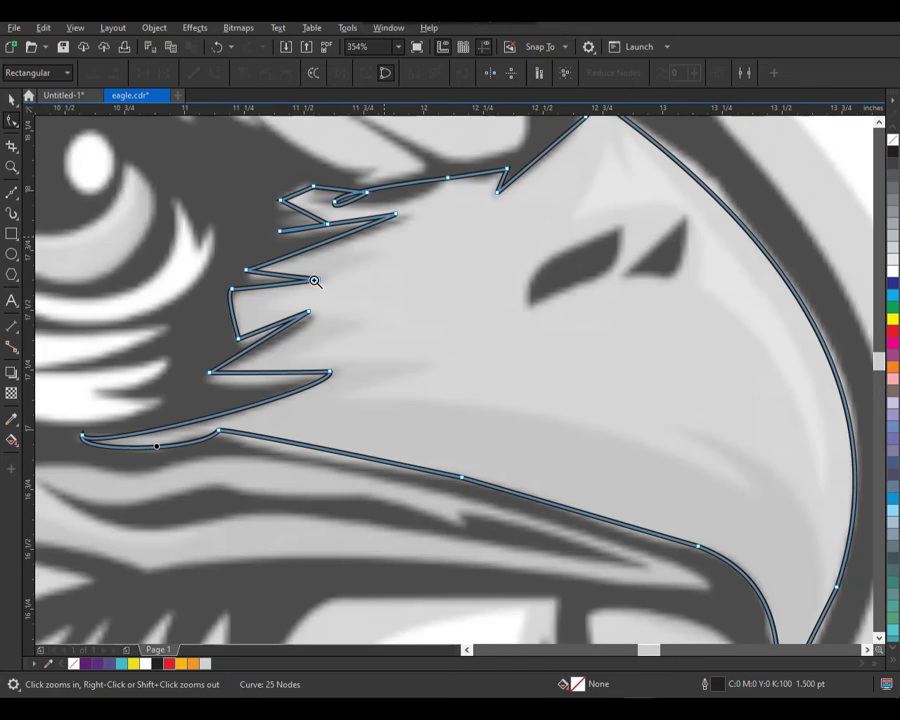
Step: Curve the notch segments of the beak outline below the brow and along the jagged edge beside the eye
left_click_drag(352, 136, 662, 270)
left_click_drag(170, 459, 183, 490)
scroll(260, 410, "down", 2)
key("F2")
scroll(171, 368, "down", 1)
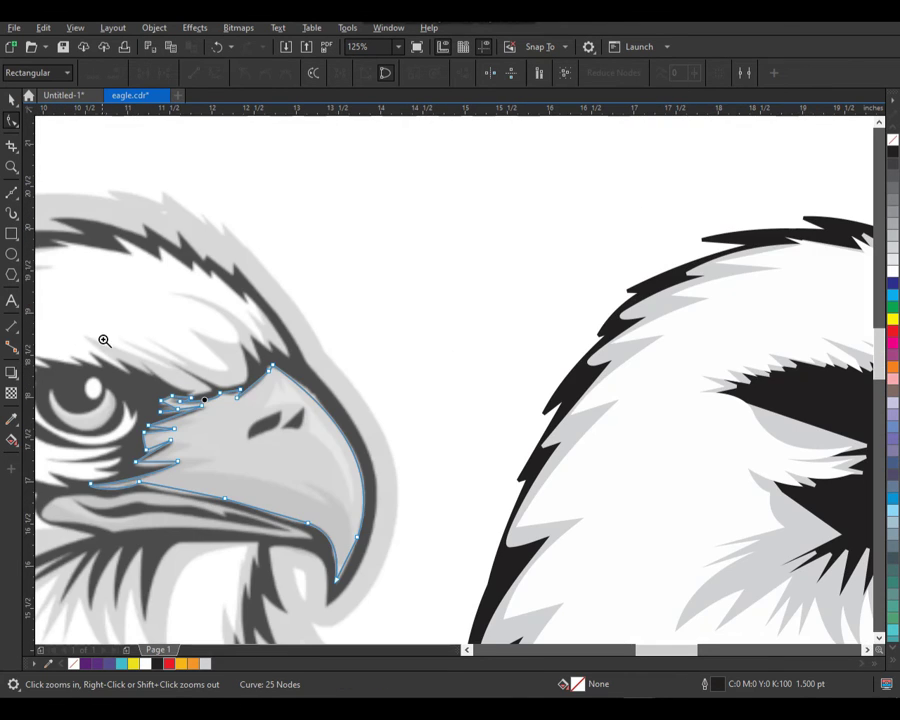
left_click_drag(103, 339, 330, 518)
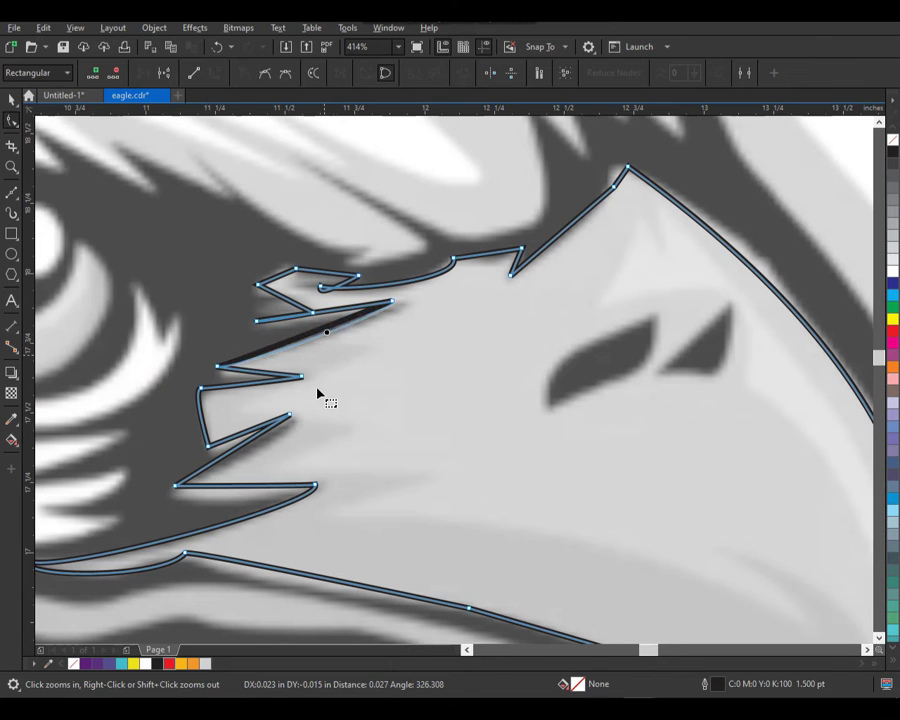
scroll(320, 394, "down", 2)
left_click_drag(277, 283, 575, 535)
Step: Move the finished beak outline from the bitmap onto the beak area of the black silhouette
key("space")
scroll(524, 345, "down", 1)
key("F2")
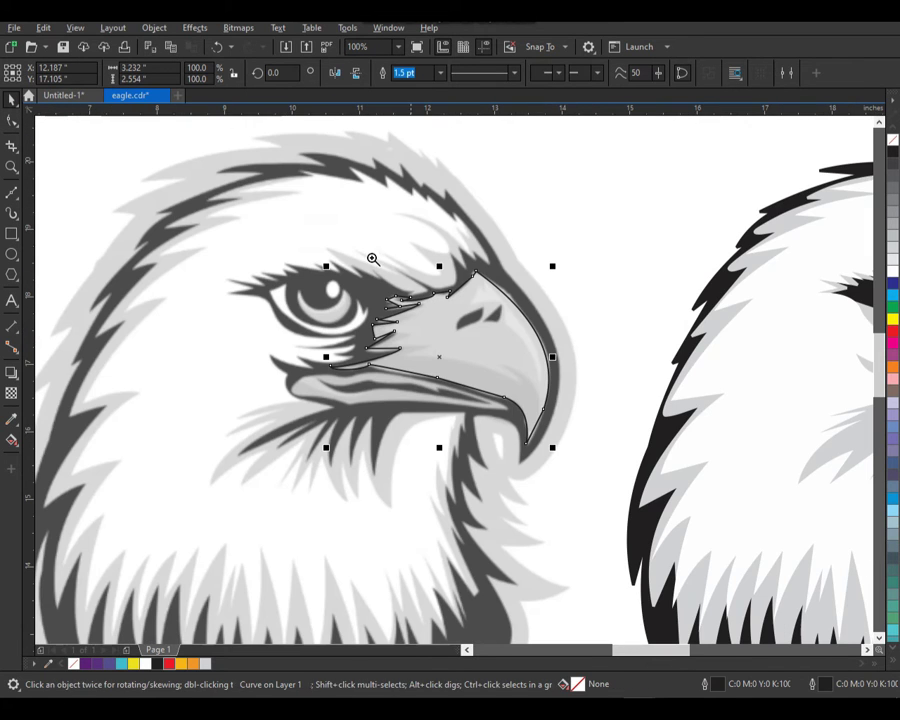
left_click_drag(321, 235, 687, 500)
scroll(522, 380, "down", 2)
key("F2")
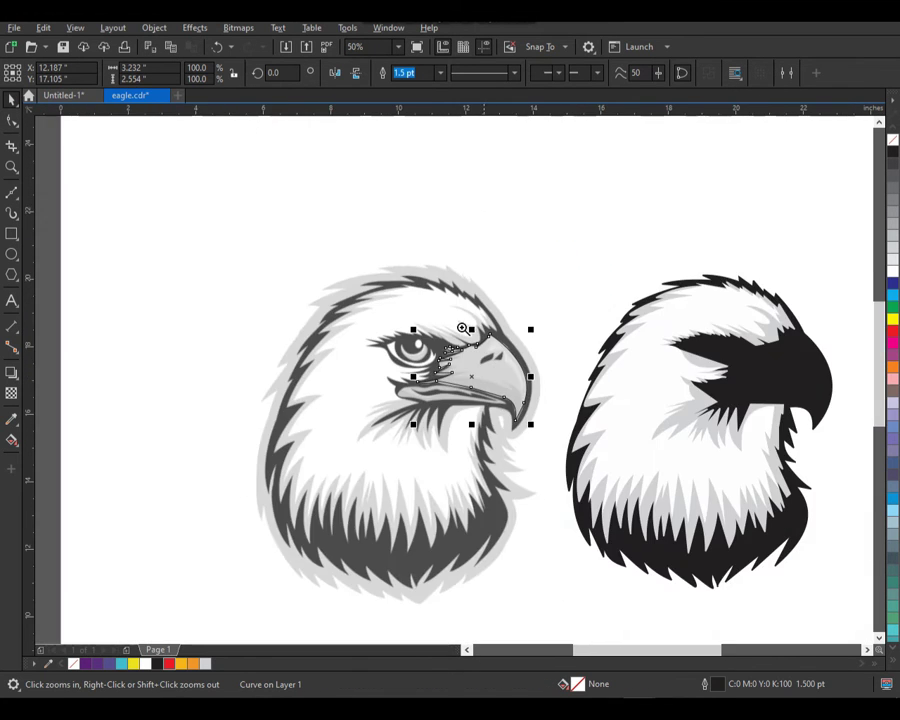
left_click_drag(416, 273, 884, 547)
left_click_drag(172, 309, 706, 382)
Step: Give the beak shape a golden yellow fill and no outline
key("z")
left_click_drag(755, 205, 594, 397)
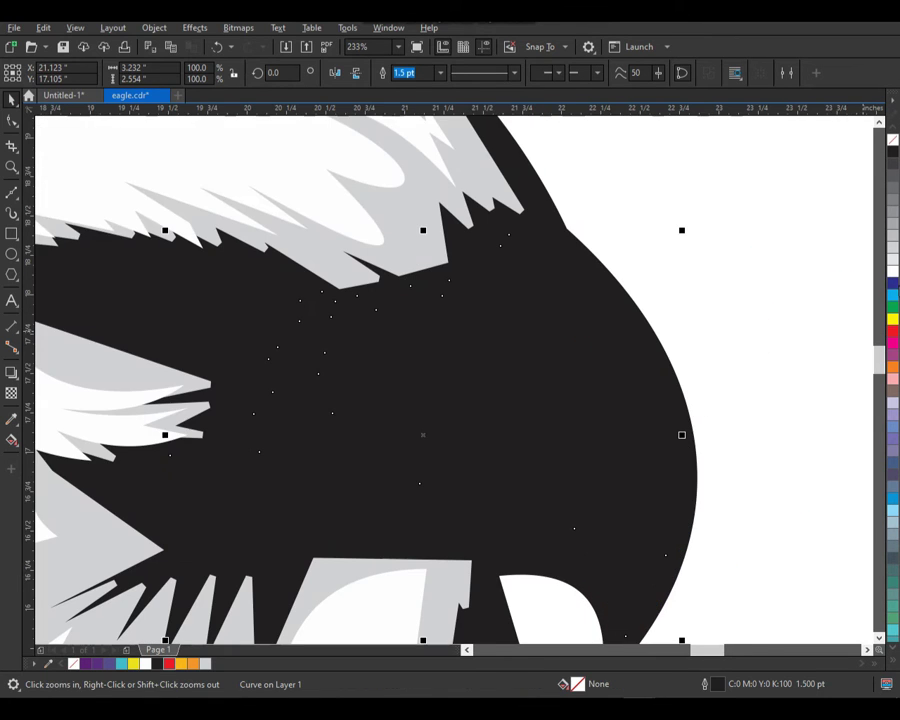
scroll(753, 211, "down", 5)
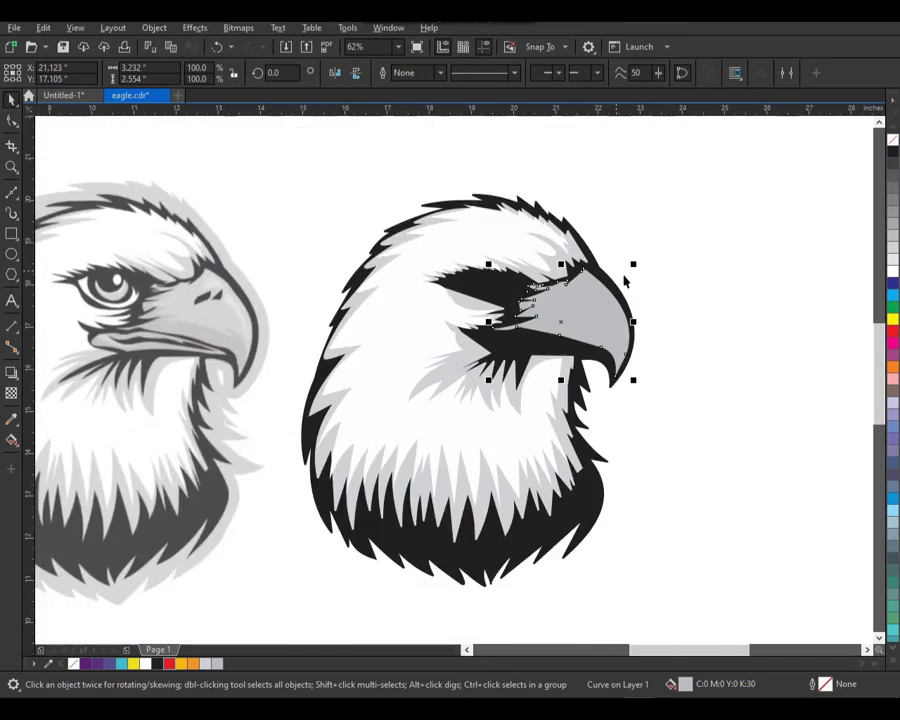
left_click_drag(675, 227, 218, 478)
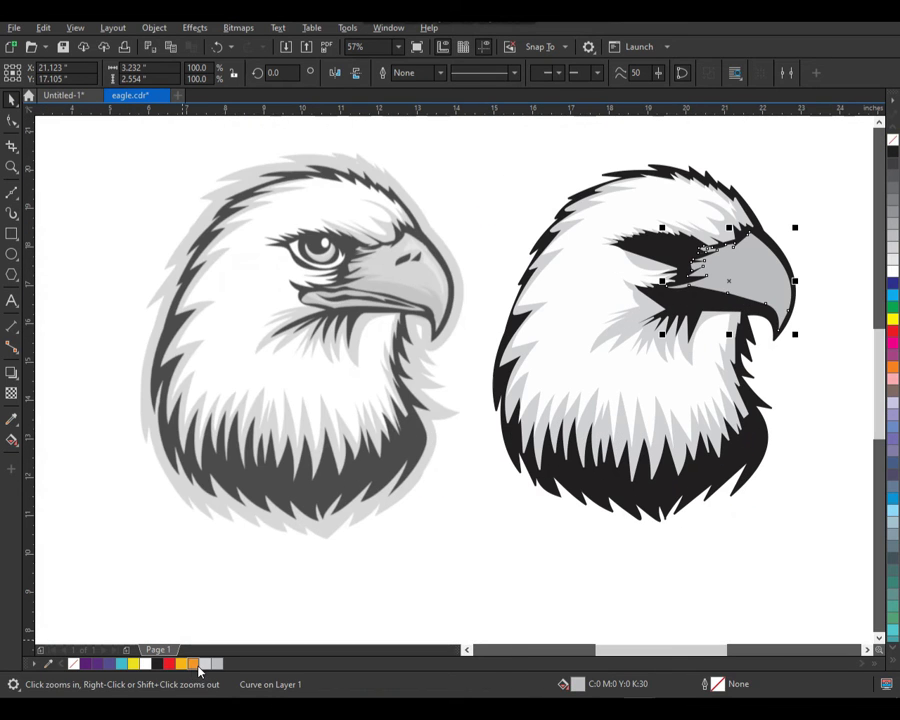
left_click(181, 663)
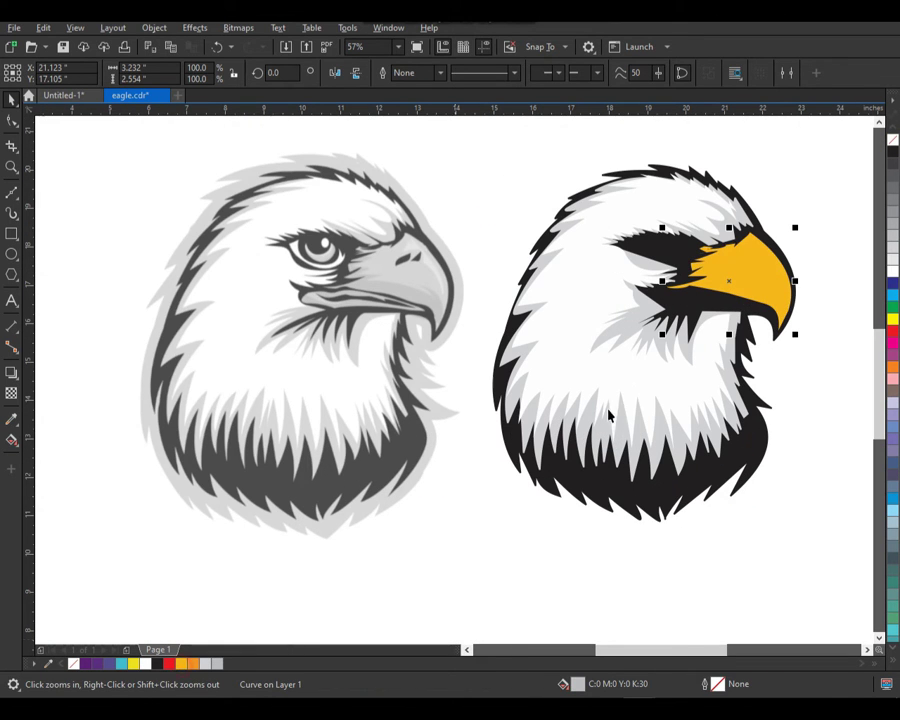
left_click(805, 197)
Step: Start a Bézier outline of the beak's upper tone area, tracing the small notch above the hook down to the front edge
left_click_drag(409, 308, 481, 373)
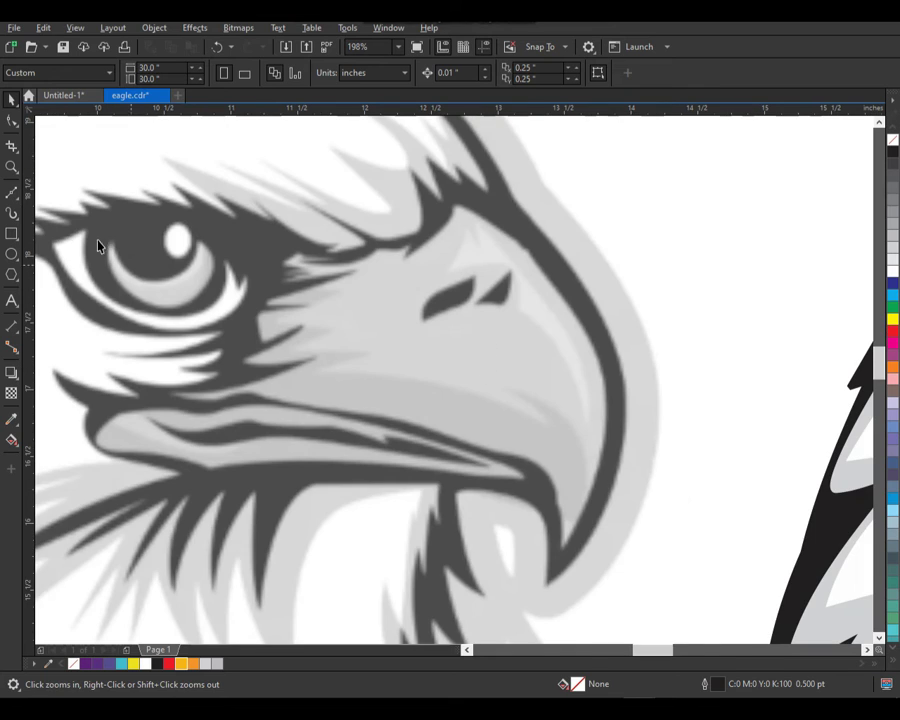
left_click(16, 193)
left_click(550, 428)
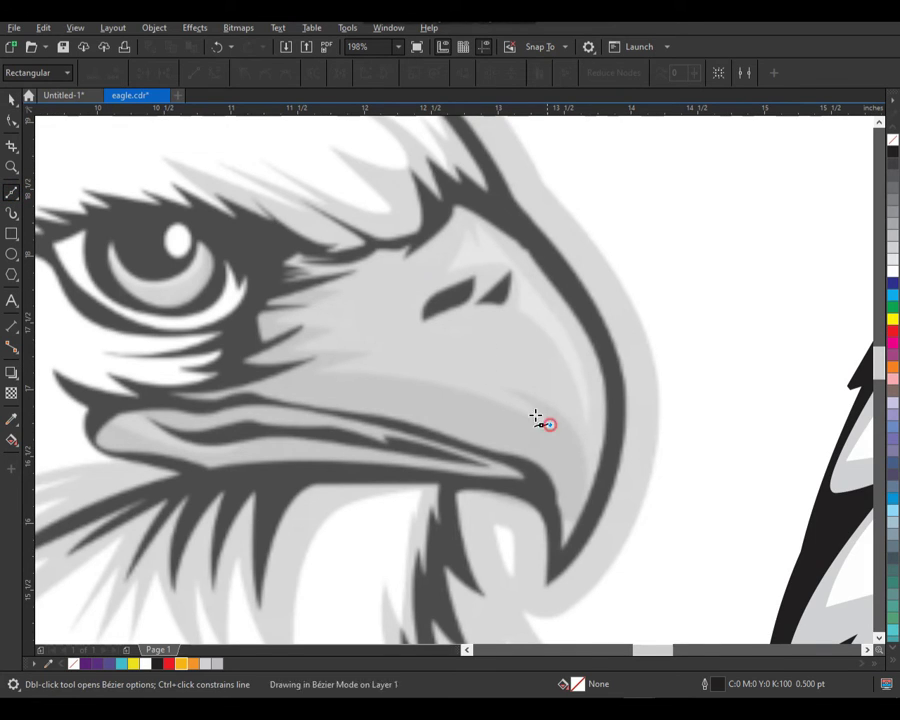
left_click(499, 382)
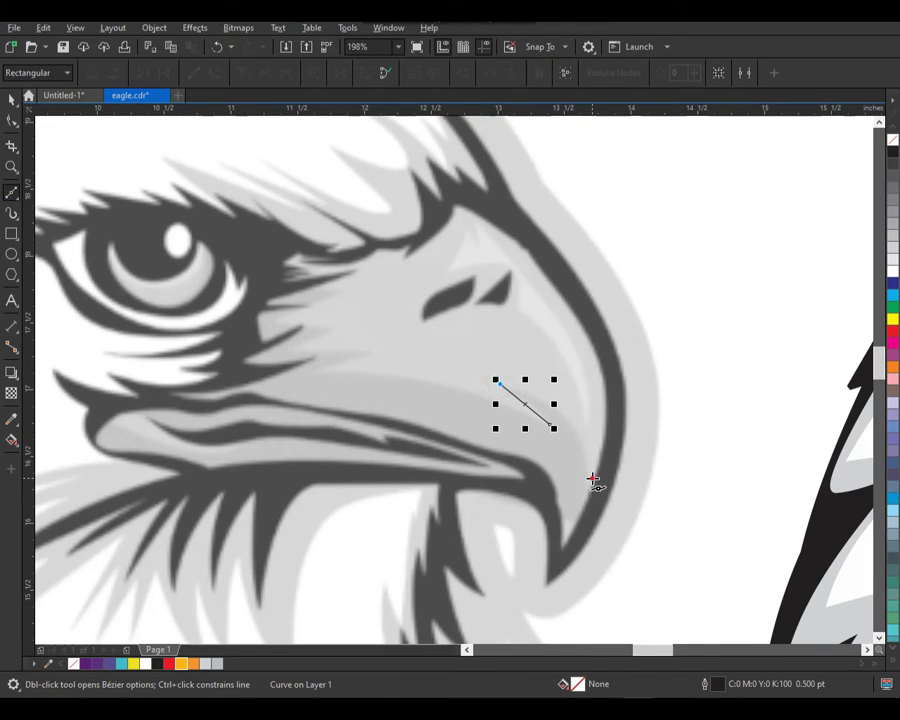
left_click(592, 479)
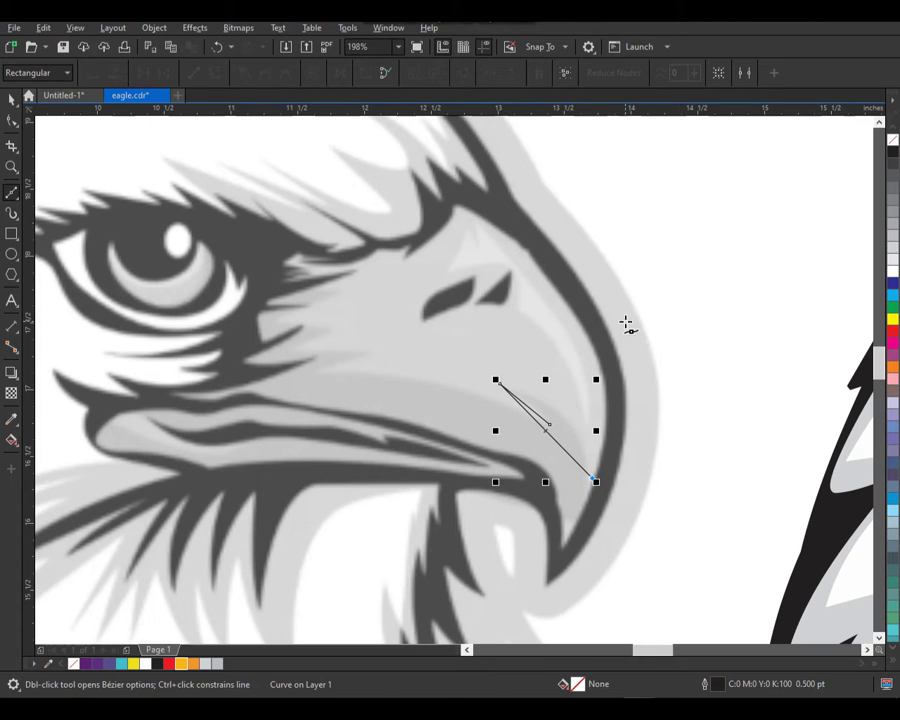
Step: Continue the outline loosely outside the beak's front edge, over its upper base and around toward the eye
left_click(627, 322)
left_click(551, 206)
left_click(470, 167)
left_click(399, 202)
left_click(316, 205)
left_click(278, 227)
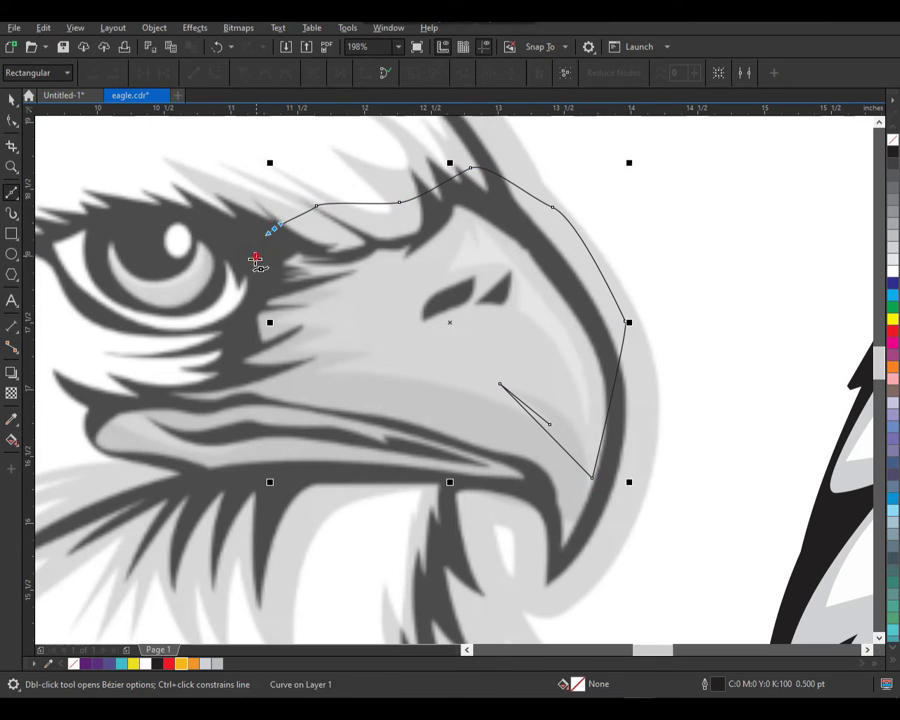
left_click(256, 256)
left_click(243, 288)
Step: Trace the two jagged points at the rear of the beak's tone area and close the outline at its starting node
left_click(276, 317)
left_click(330, 327)
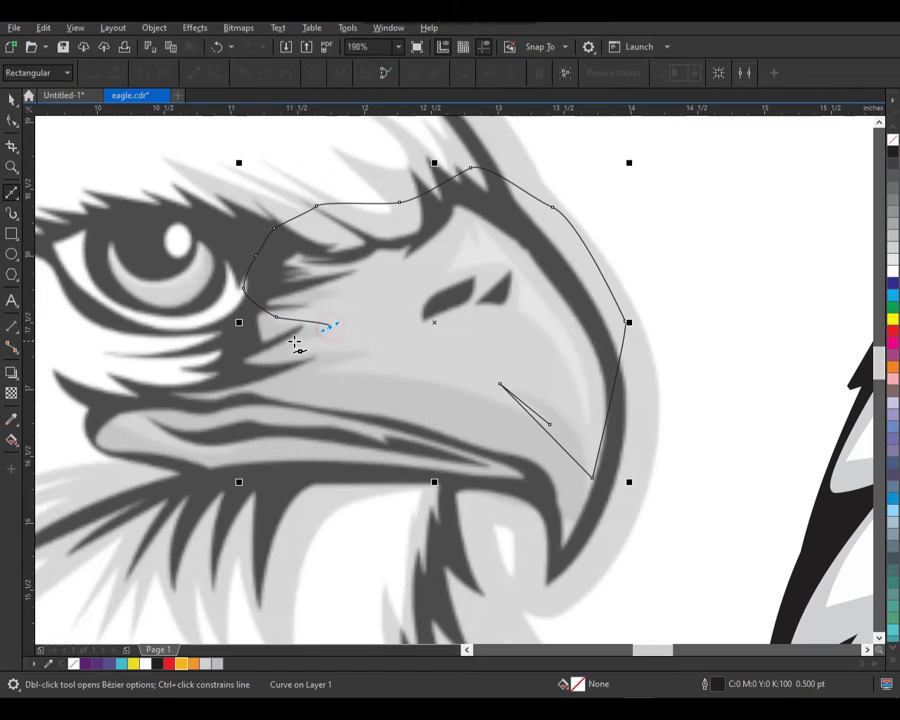
left_click(293, 342)
left_click(366, 346)
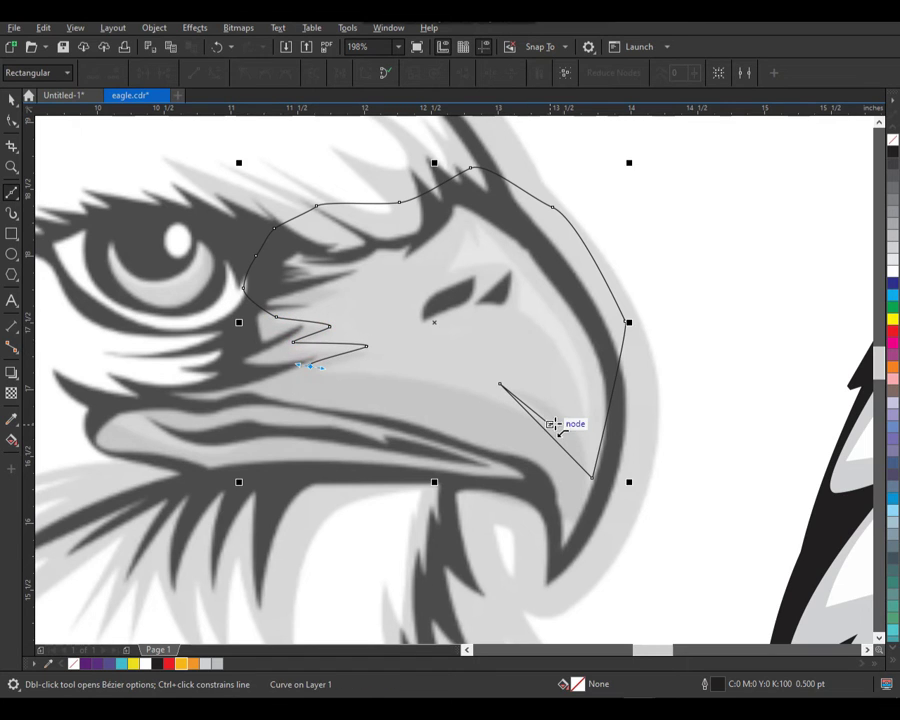
left_click(551, 425)
Step: Convert all nodes of the tone-area outline to cusps and straighten its curved segments
key("space")
key("F10")
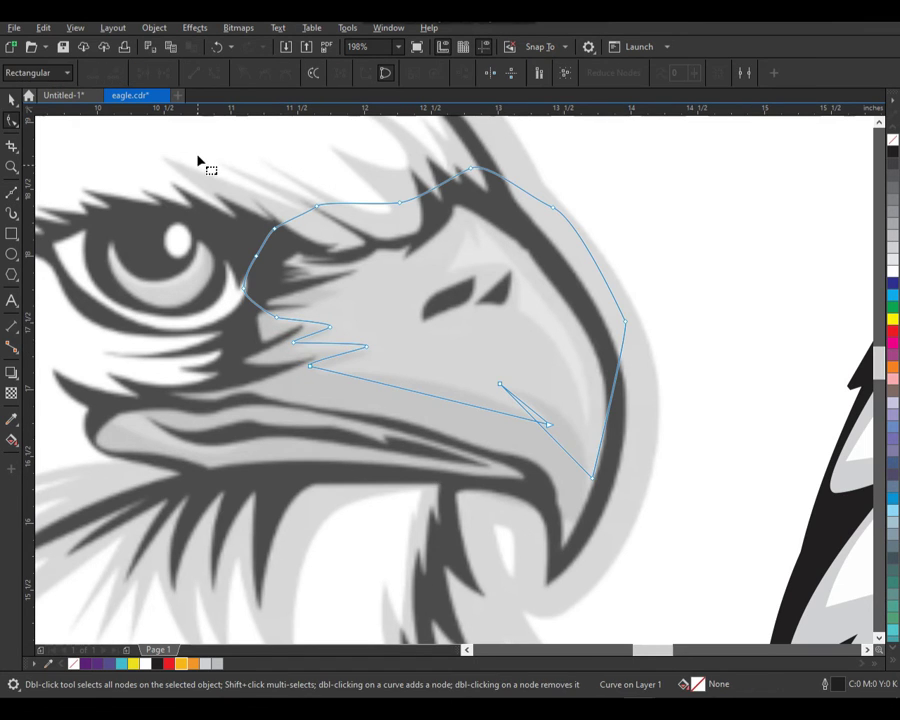
left_click_drag(197, 155, 703, 503)
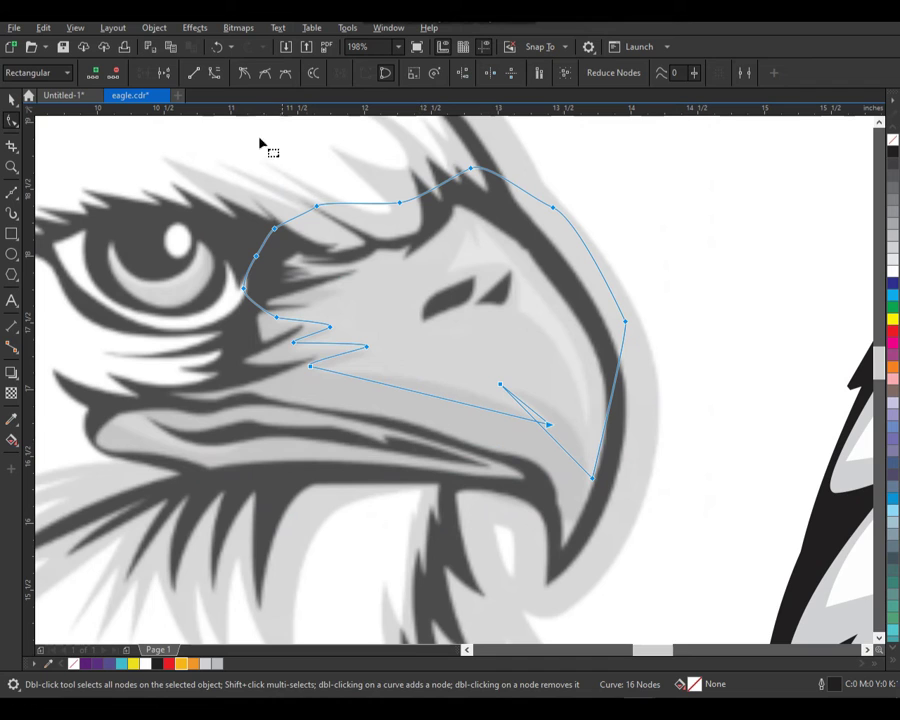
left_click(245, 74)
left_click(191, 75)
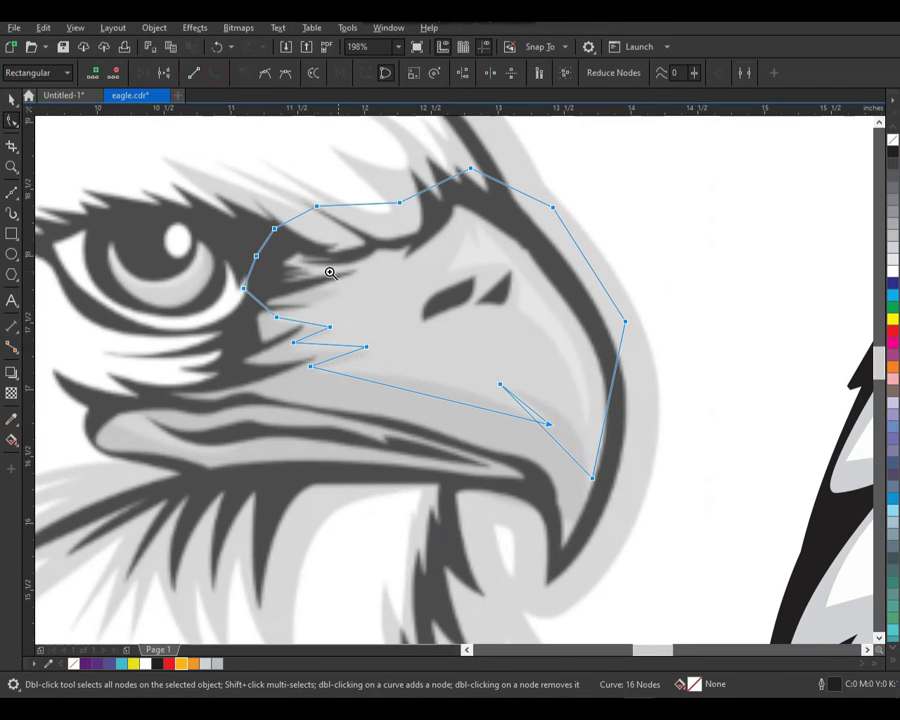
Step: Bend the tone area's long lower edge and the notch segments near the hook into curves matching the bitmap
left_click_drag(304, 264, 566, 462)
left_click_drag(441, 437, 640, 472)
left_click_drag(677, 510, 705, 472)
scroll(596, 380, "down", 3)
Step: Move the tone-area outline from the bitmap onto the yellow beak of the vector eagle
key("space")
scroll(476, 276, "down", 1)
key("F2")
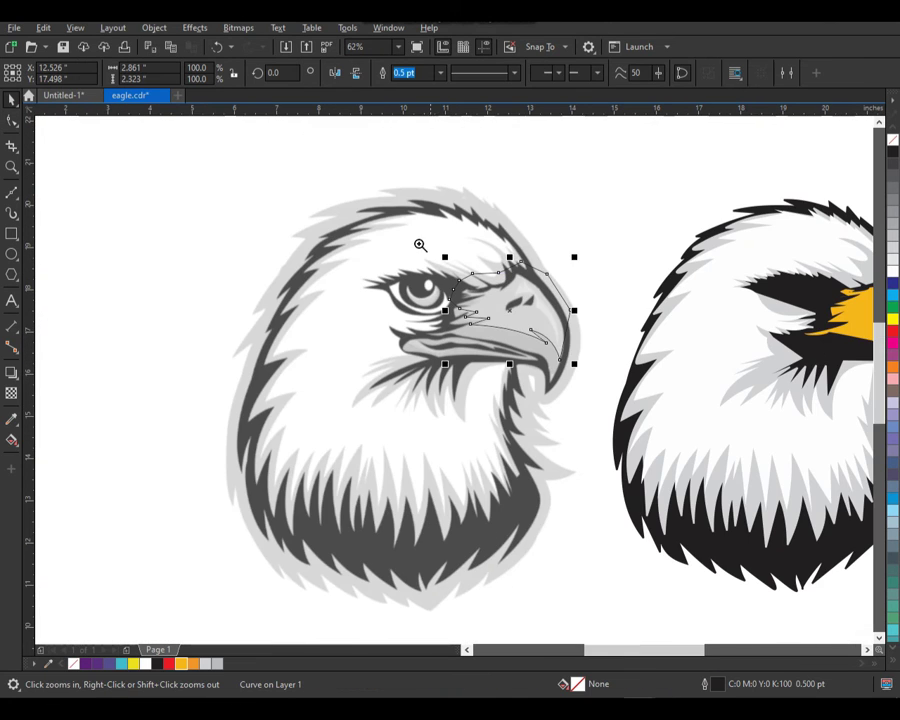
left_click_drag(420, 245, 868, 485)
scroll(450, 317, "down", 1)
key("F2")
left_click_drag(262, 206, 655, 455)
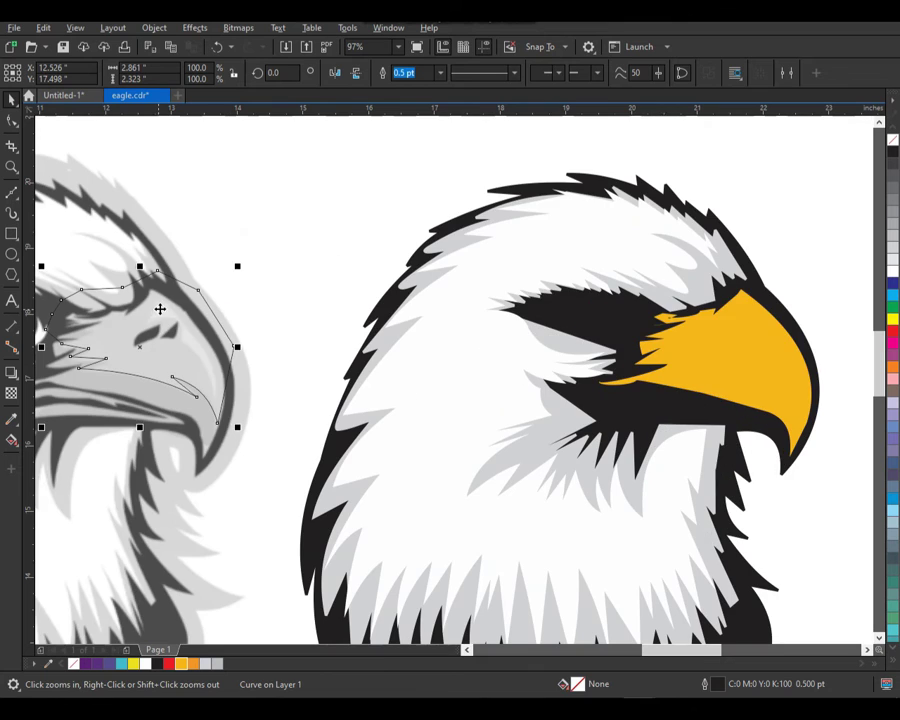
key("space")
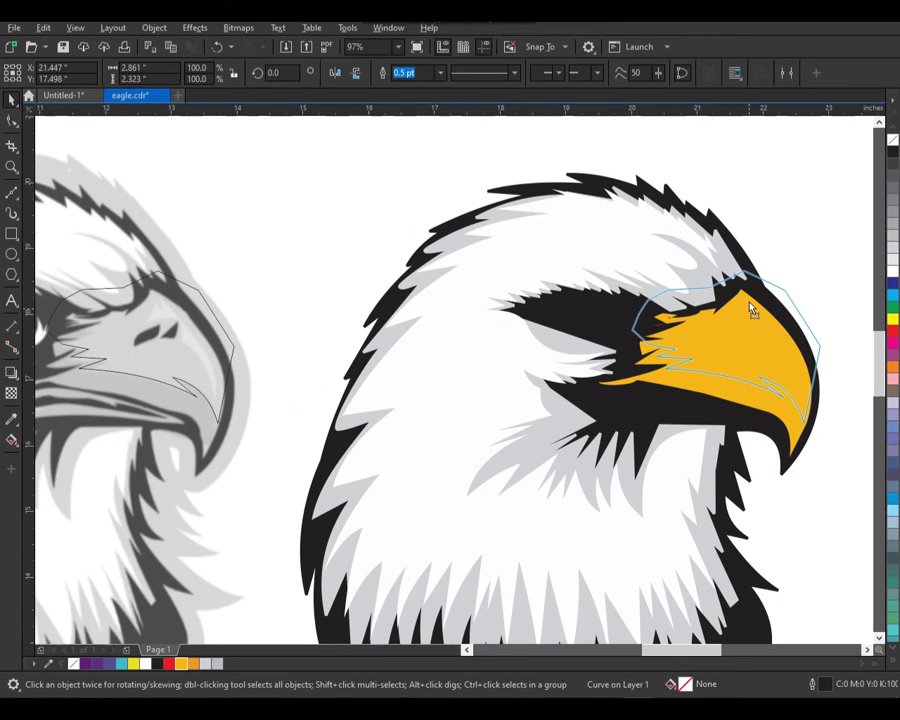
Step: Intersect the tone-area outline with the yellow beak and fill the overlap with orange #F19623, without an outline
left_click(735, 358)
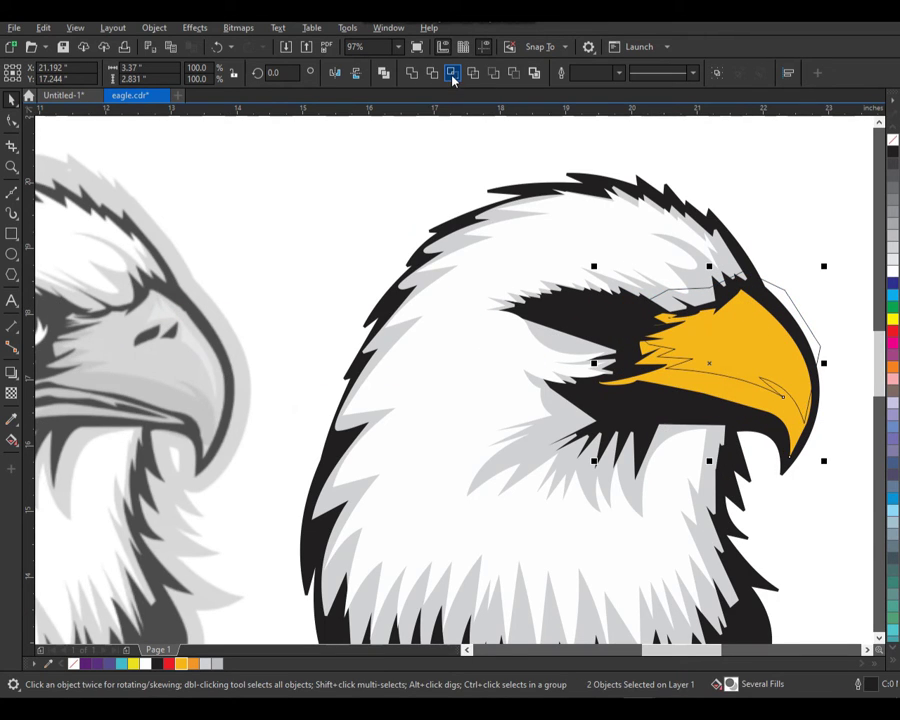
left_click(452, 73)
left_click(748, 340)
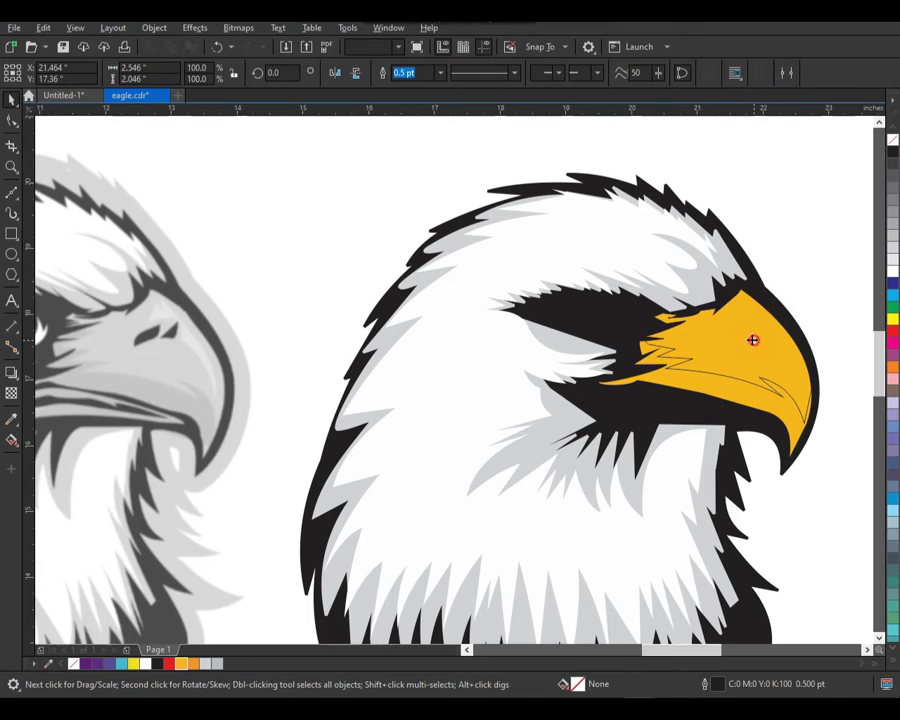
left_click(199, 664)
scroll(598, 313, "down", 2)
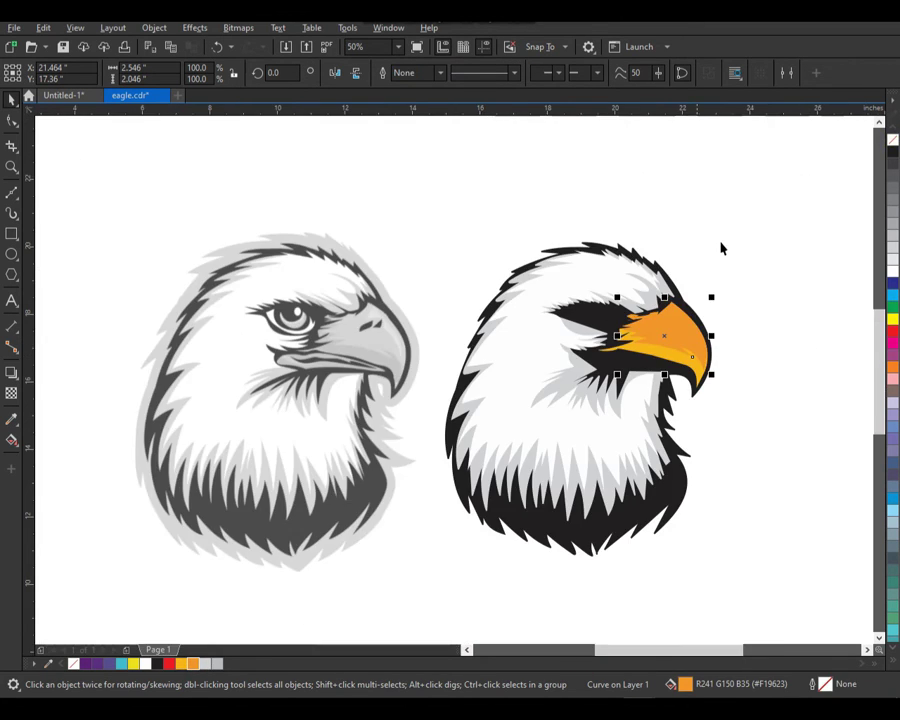
Step: Sketch a closed three-node straight-edged outline over the long light highlight on the upper beak of the bitmap eagle
key("z")
left_click_drag(740, 194, 186, 564)
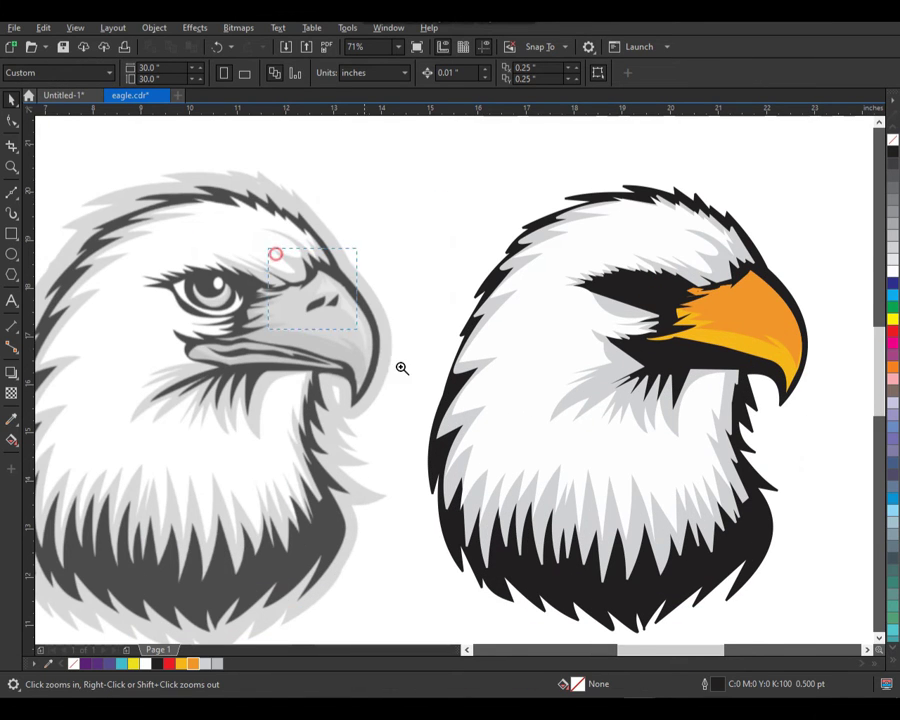
left_click_drag(401, 368, 401, 368)
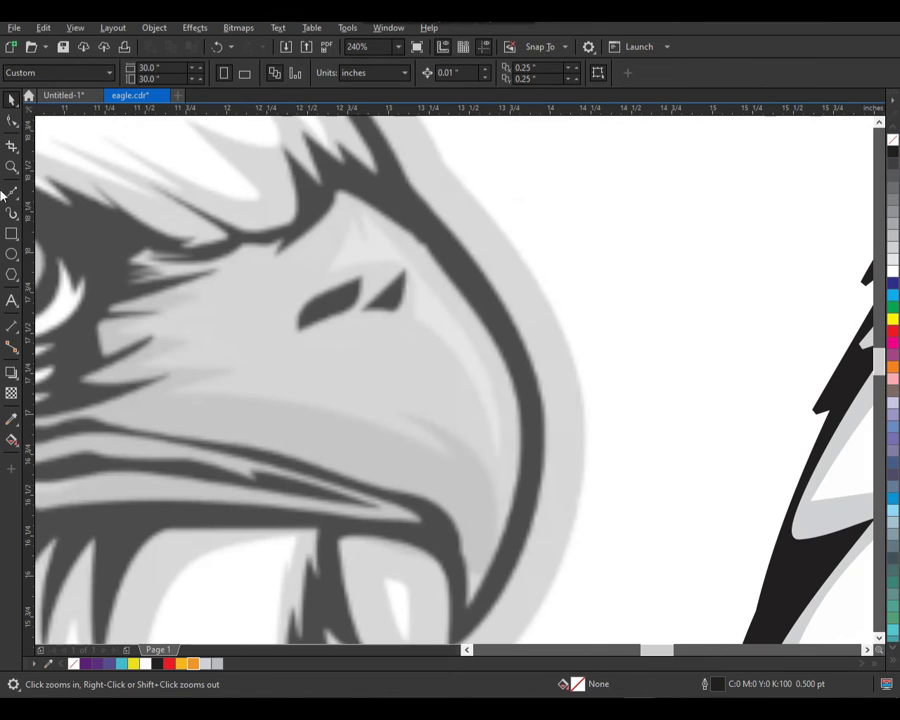
left_click(354, 223)
left_click(336, 270)
left_click(497, 447)
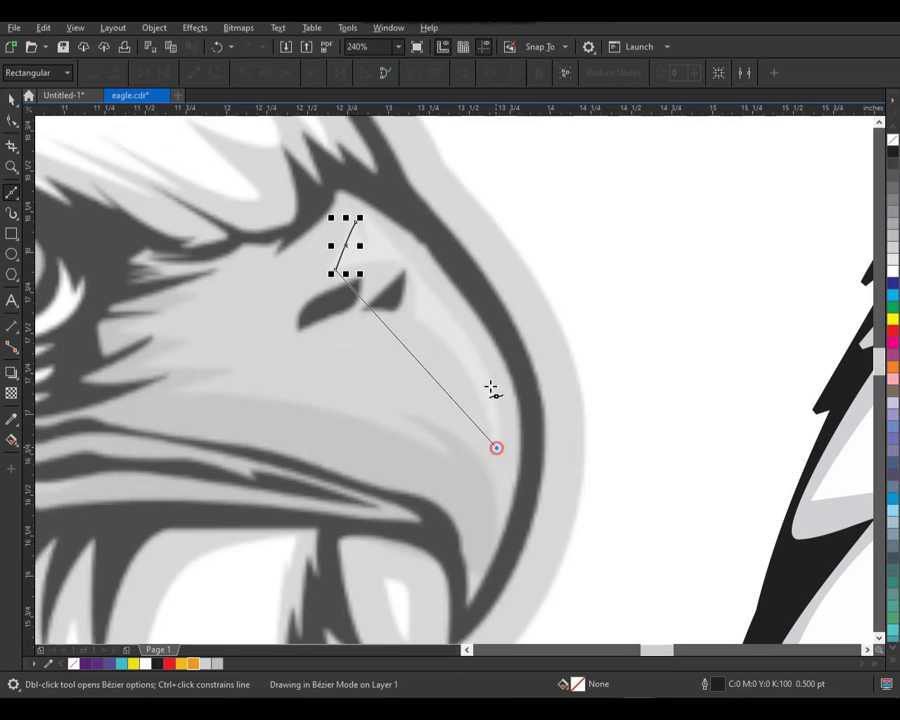
left_click(358, 220)
key("space")
key("F10")
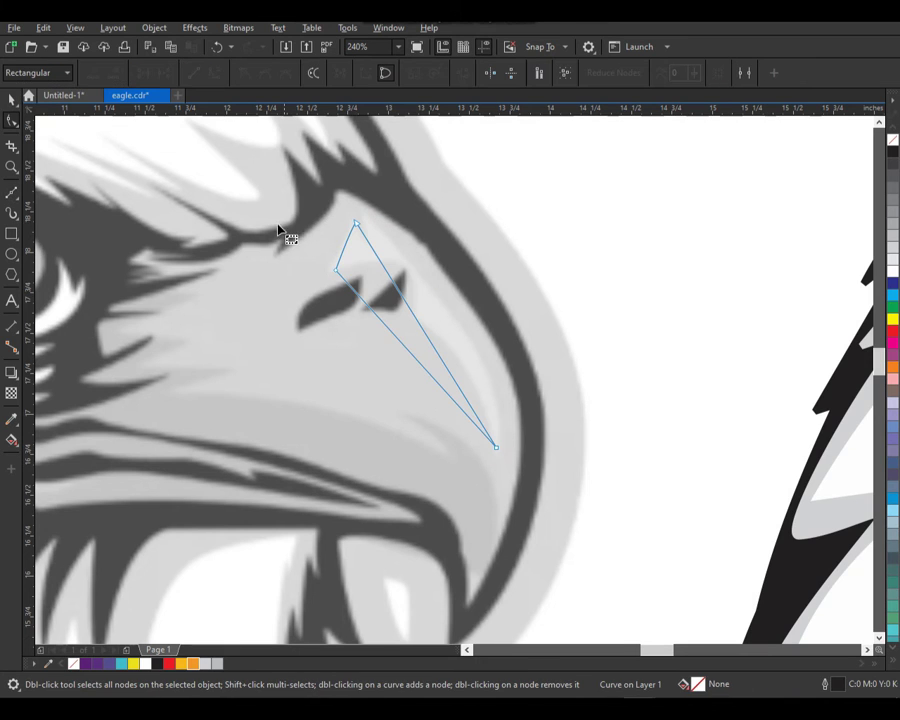
left_click_drag(275, 208, 563, 489)
left_click(212, 74)
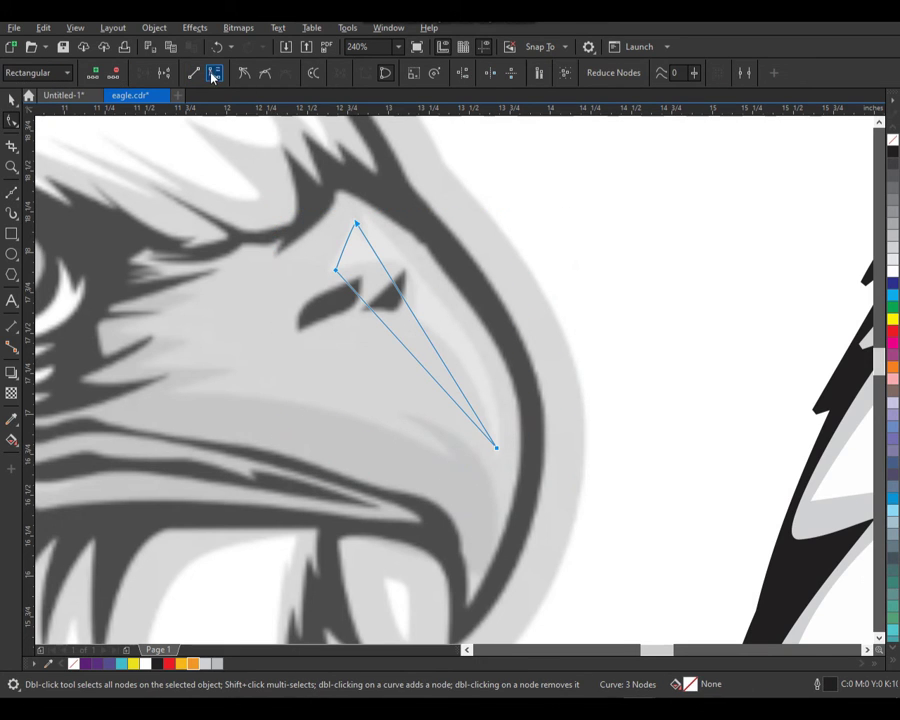
left_click_drag(437, 349, 473, 340)
left_click_drag(435, 378, 454, 357)
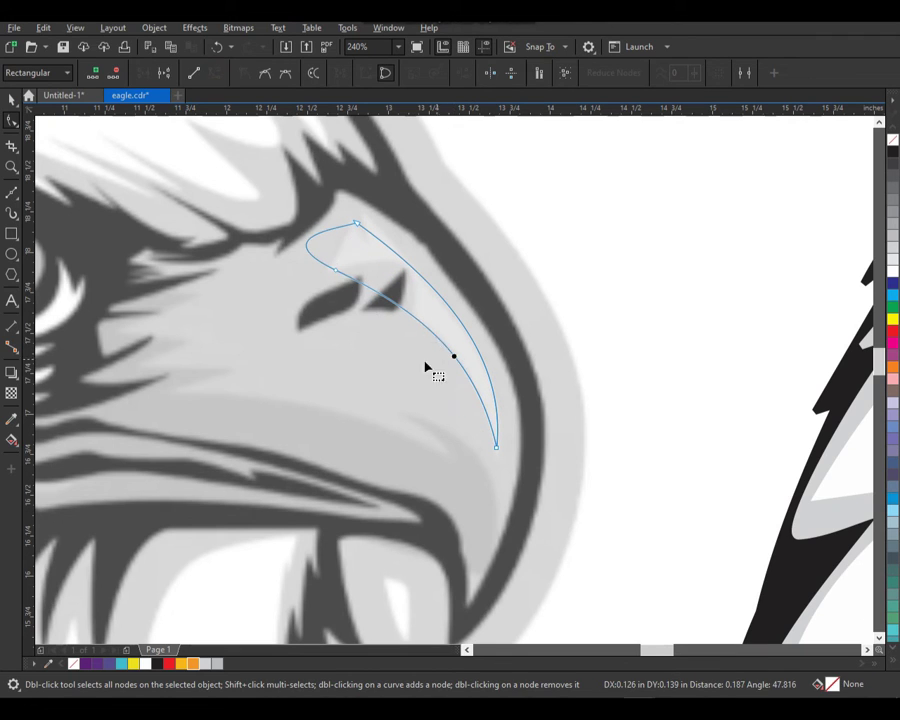
Step: Reset the highlight outline to cusp nodes with straight segments and bend its two long edges into curves matching the bitmap
left_click_drag(230, 184, 546, 504)
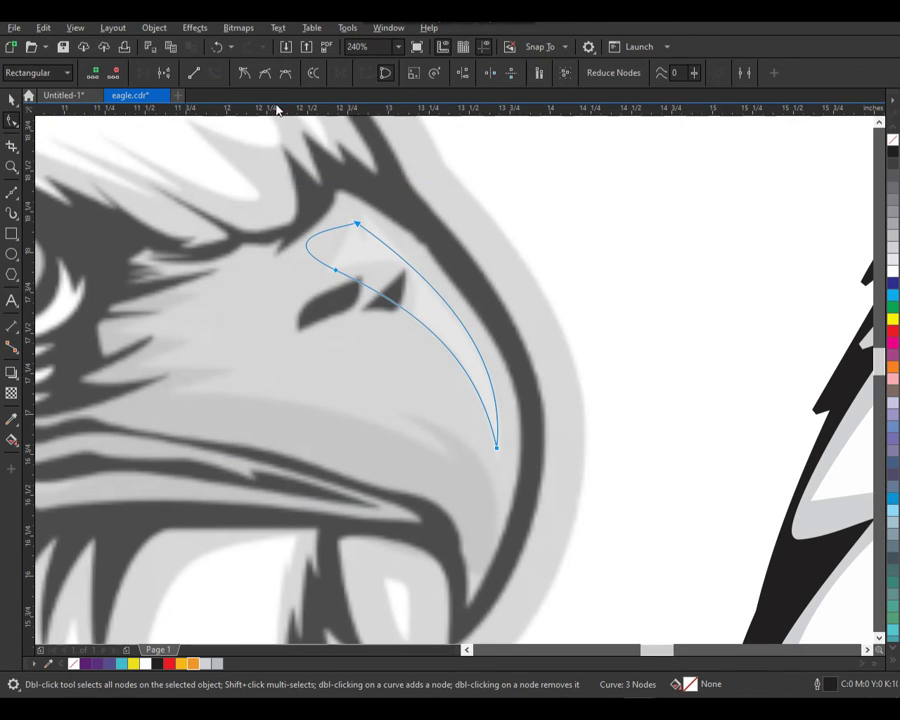
left_click(205, 74)
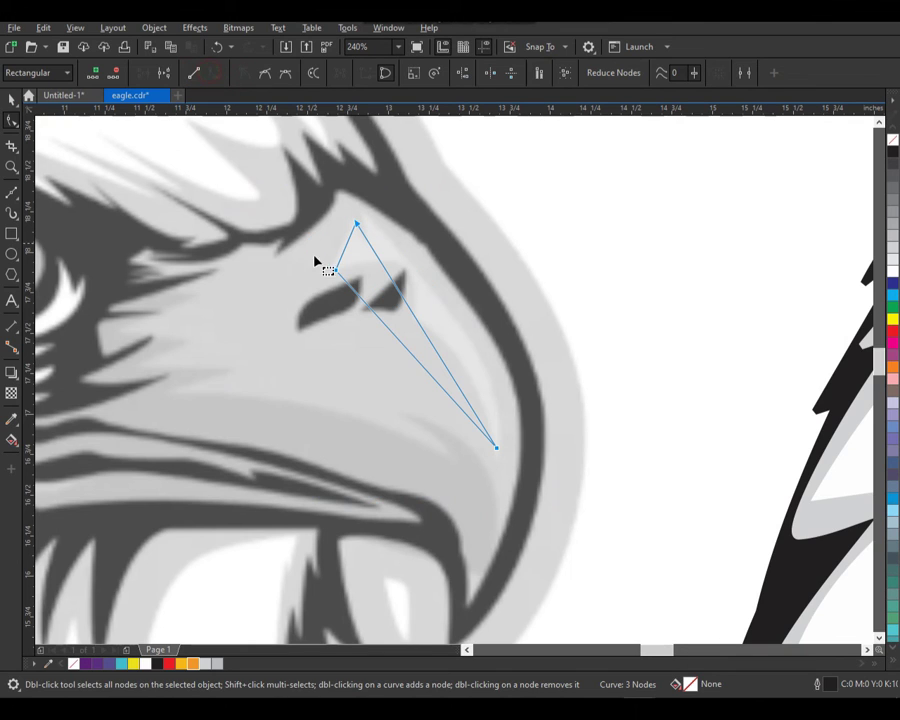
left_click_drag(282, 184, 486, 432)
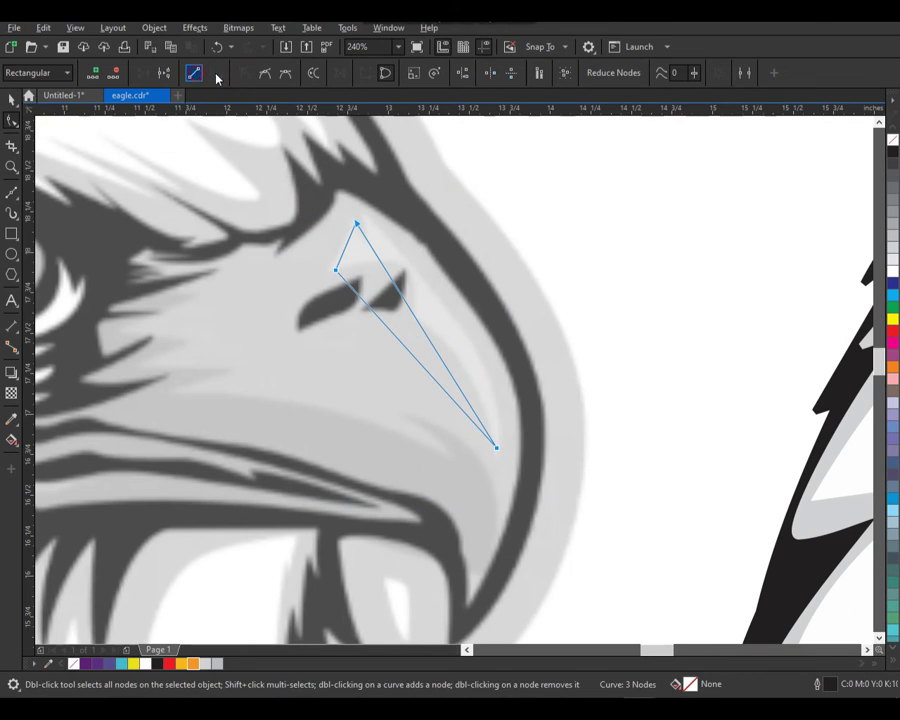
left_click_drag(426, 334, 460, 330)
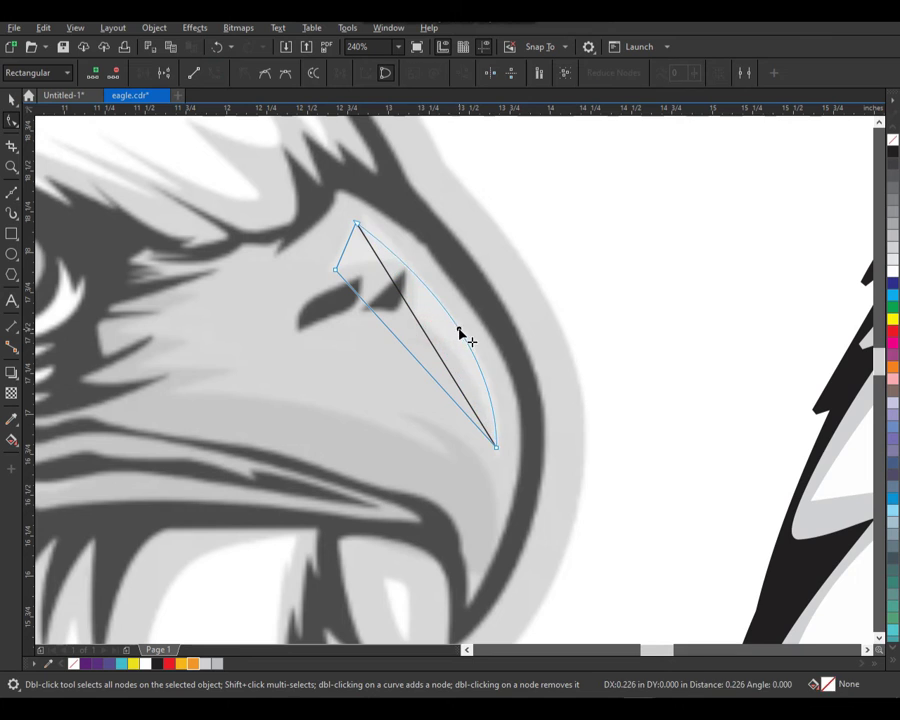
left_click_drag(429, 377, 444, 347)
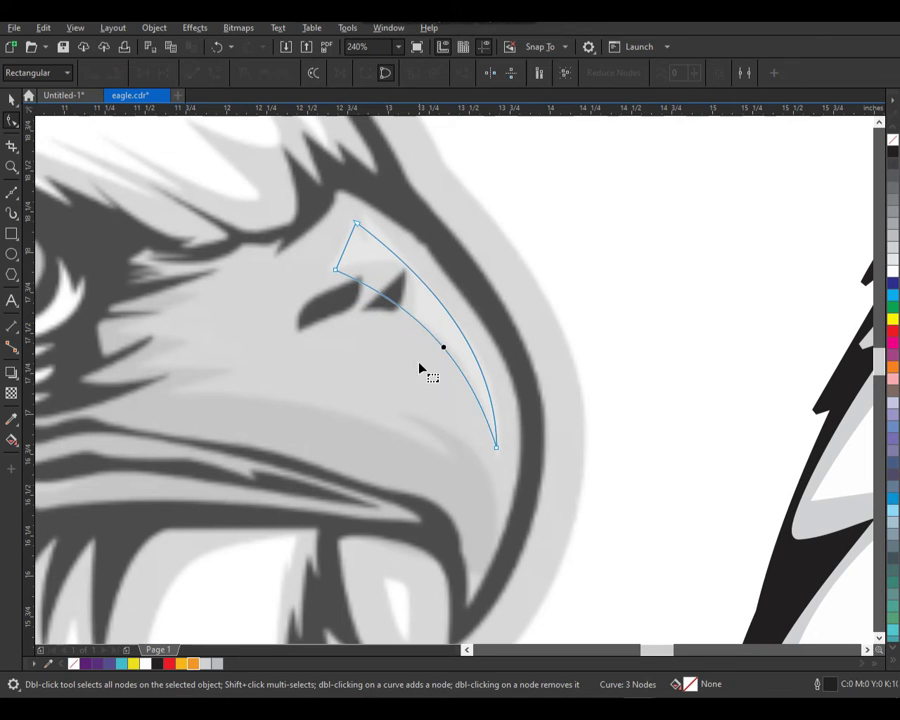
Step: Move the highlight shape onto the vector eagle's orange beak and fill it white without an outline
key("space")
key("F4")
key("F2")
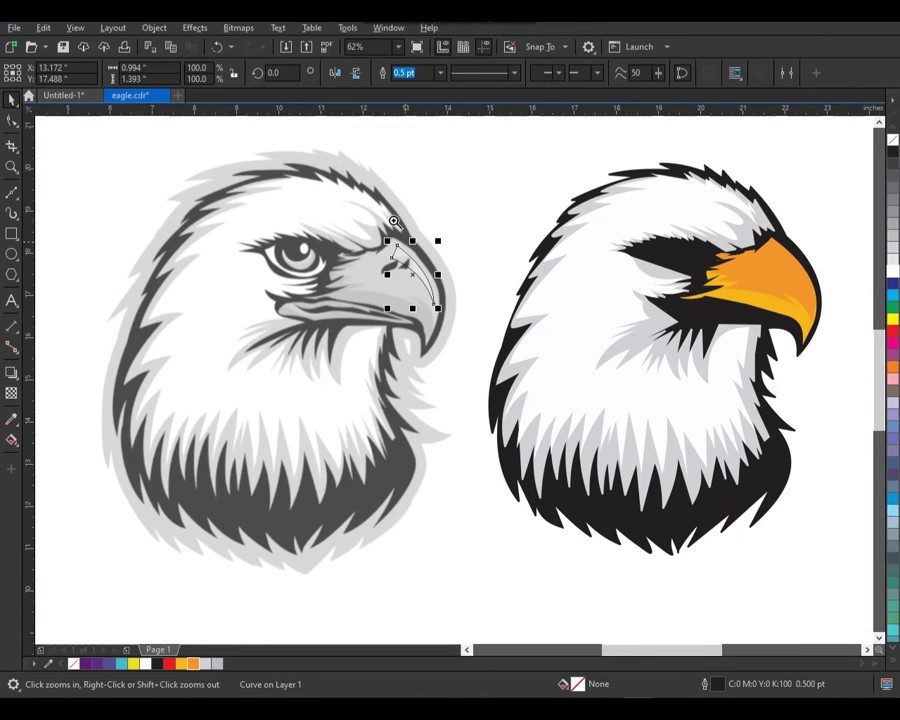
left_click_drag(345, 173, 864, 430)
left_click_drag(150, 315, 731, 329)
left_click(892, 273)
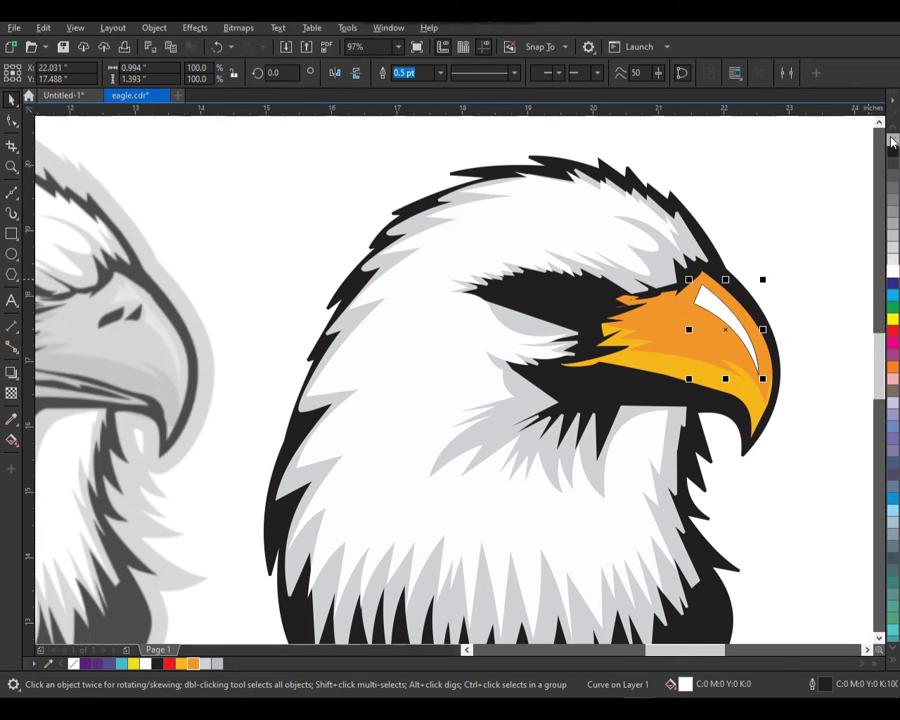
right_click(893, 141)
key("F4")
key("F2")
left_click_drag(417, 259, 248, 396)
key("F2")
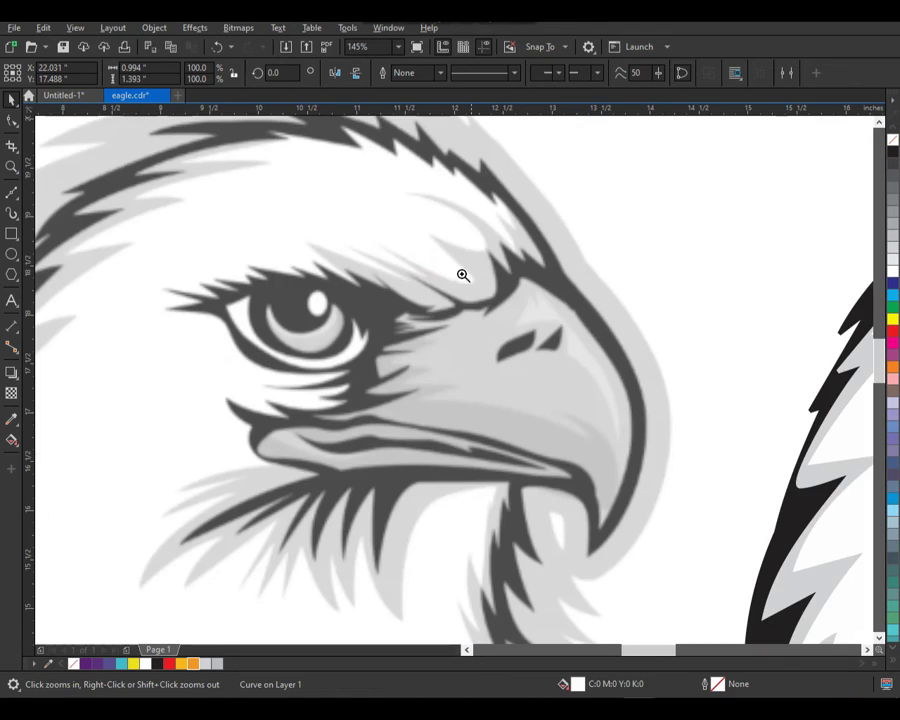
left_click_drag(450, 263, 643, 440)
left_click(10, 193)
left_click(466, 312)
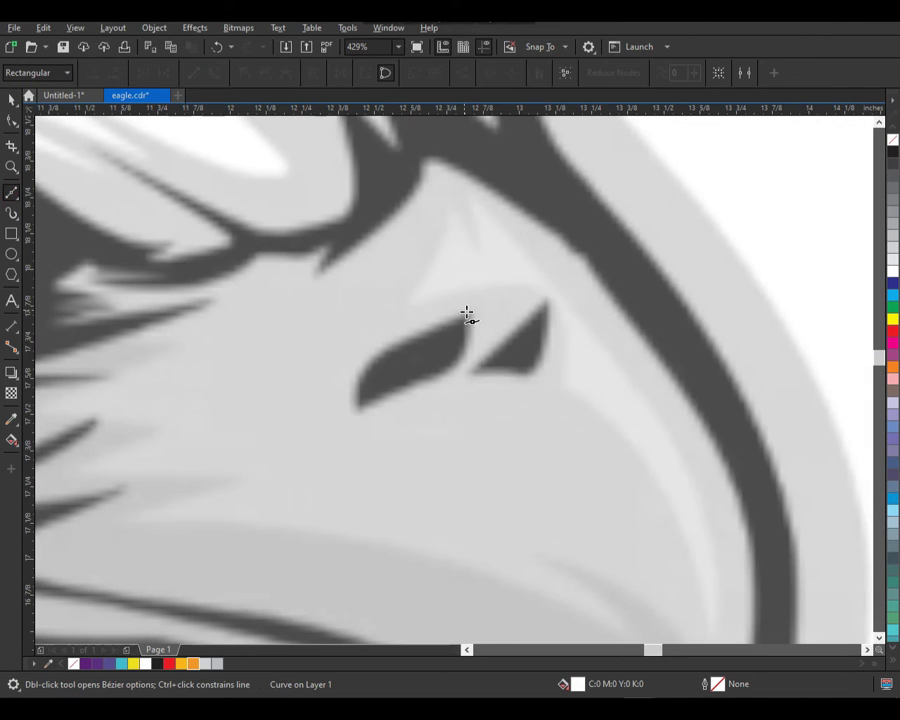
left_click(358, 411)
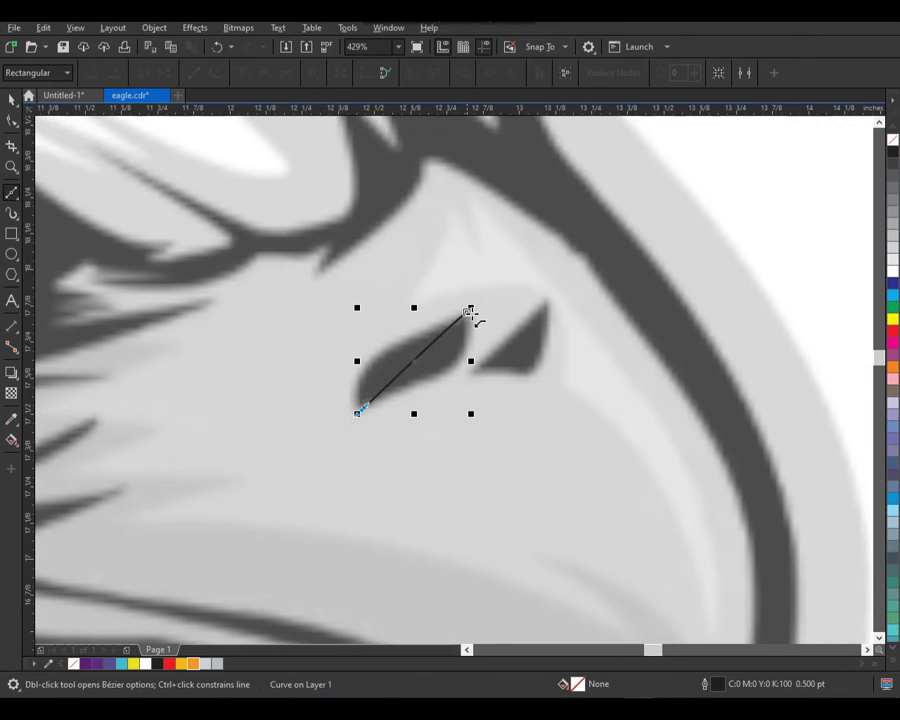
key("space")
key("F10")
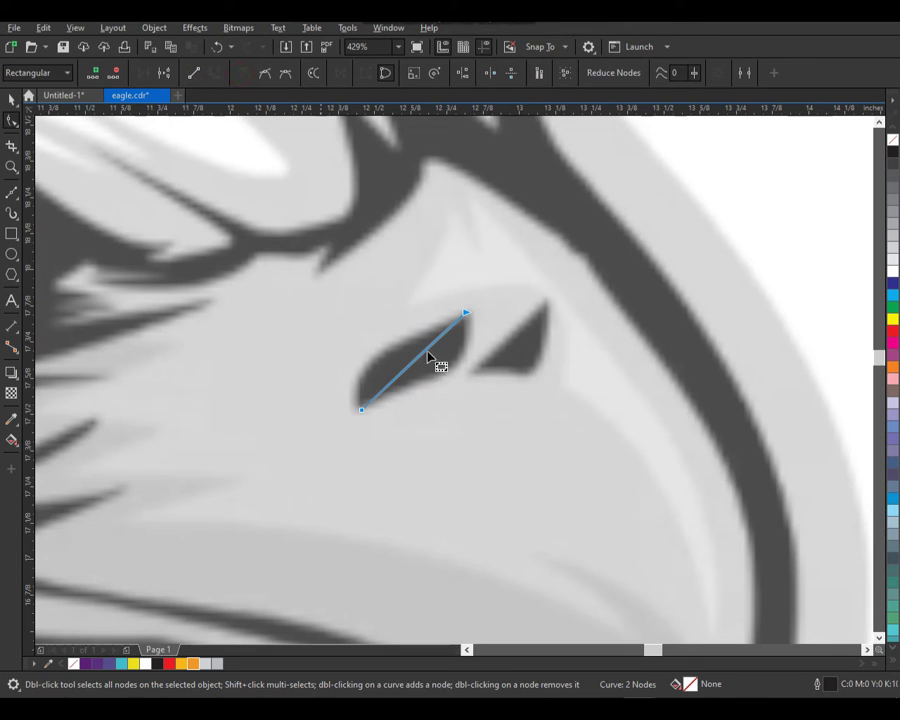
key("space")
key("F2")
left_click_drag(548, 266, 256, 508)
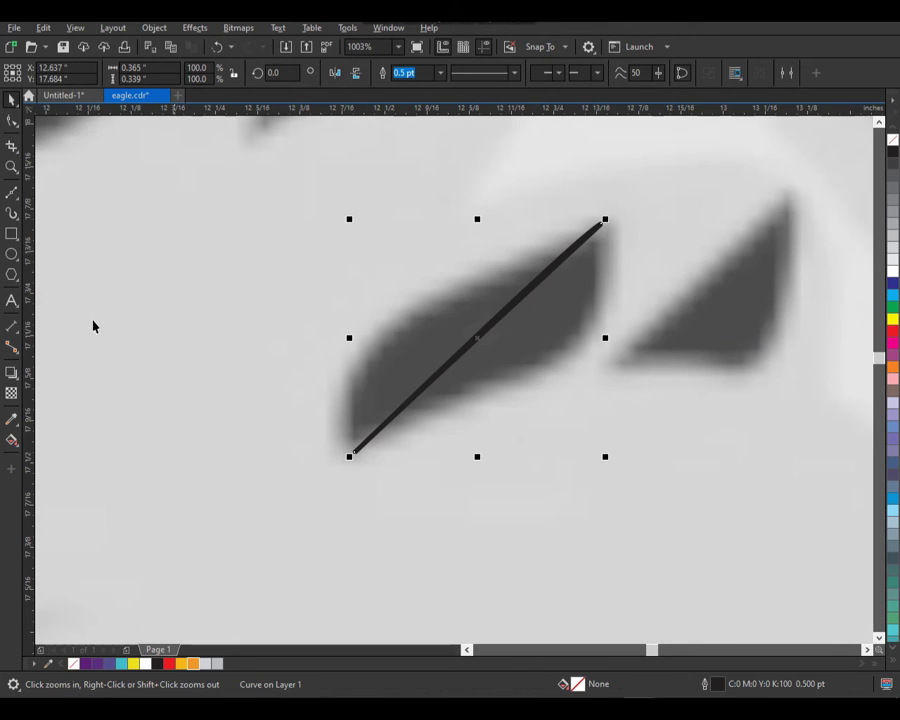
key("Delete")
Step: Trace the bitmap's larger nostril mark as a closed two-node shape and curve both edges to match it
left_click(16, 195)
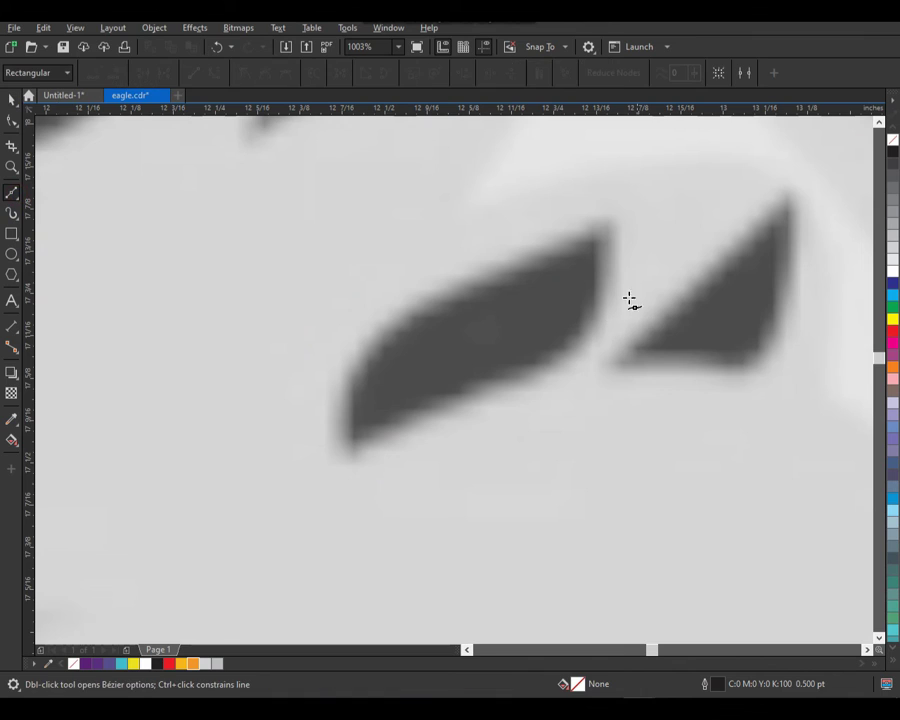
left_click(355, 447)
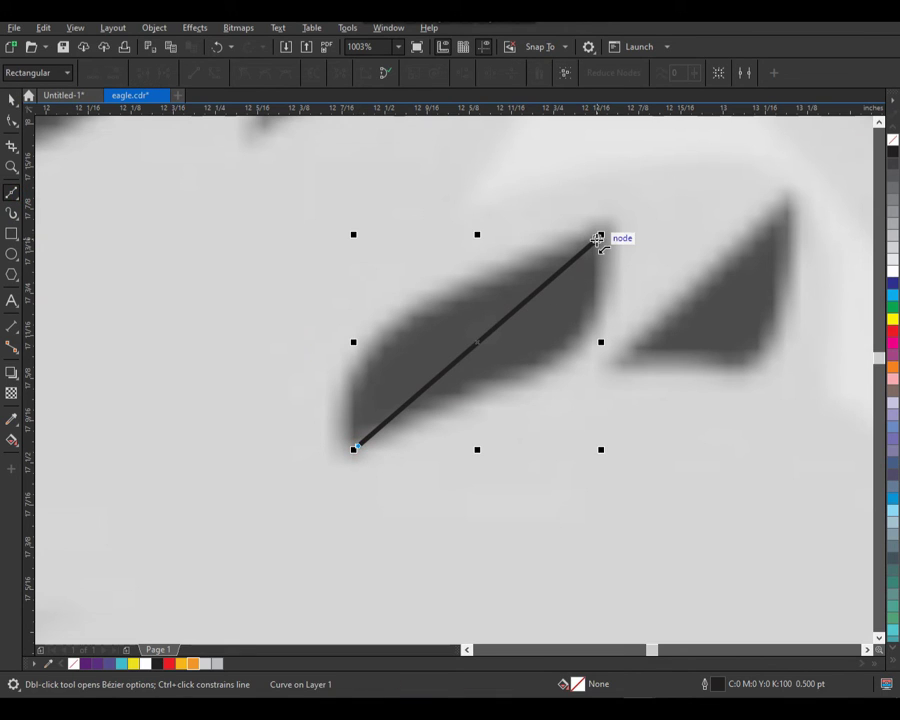
left_click(598, 239)
key("space")
key("F10")
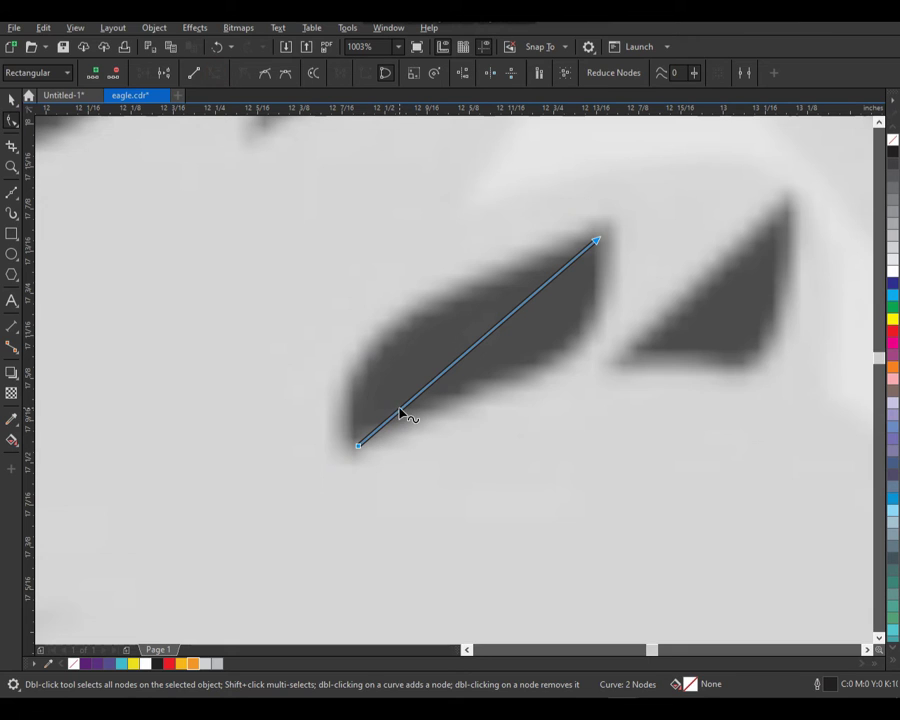
left_click_drag(445, 376, 342, 304)
left_click(378, 350)
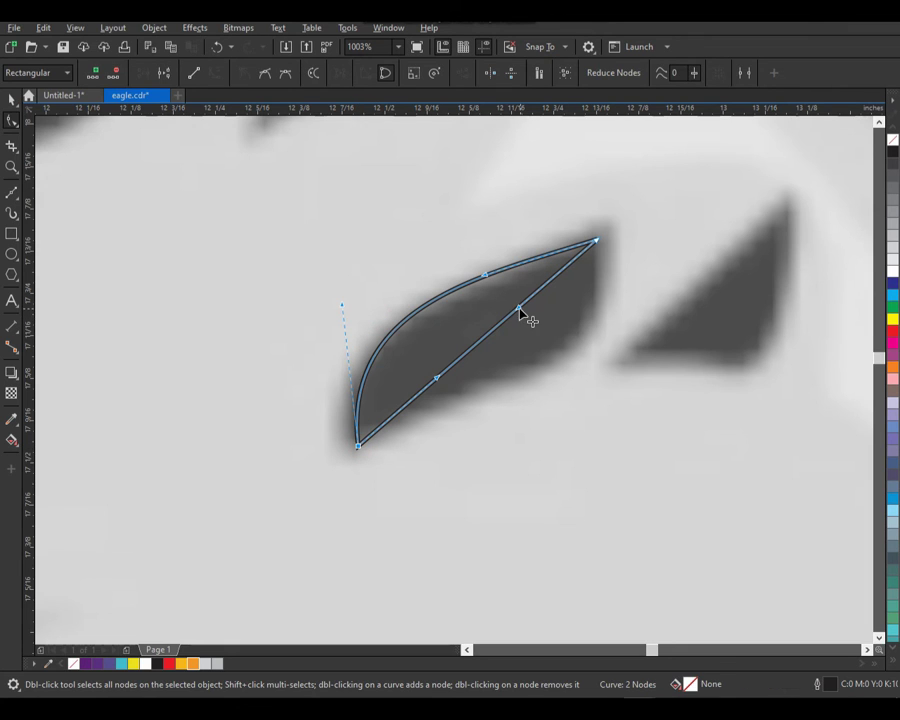
left_click_drag(520, 313, 613, 404)
Step: Trace the smaller triangular nostril mark on the bitmap as a closed three-node shape
left_click(11, 193)
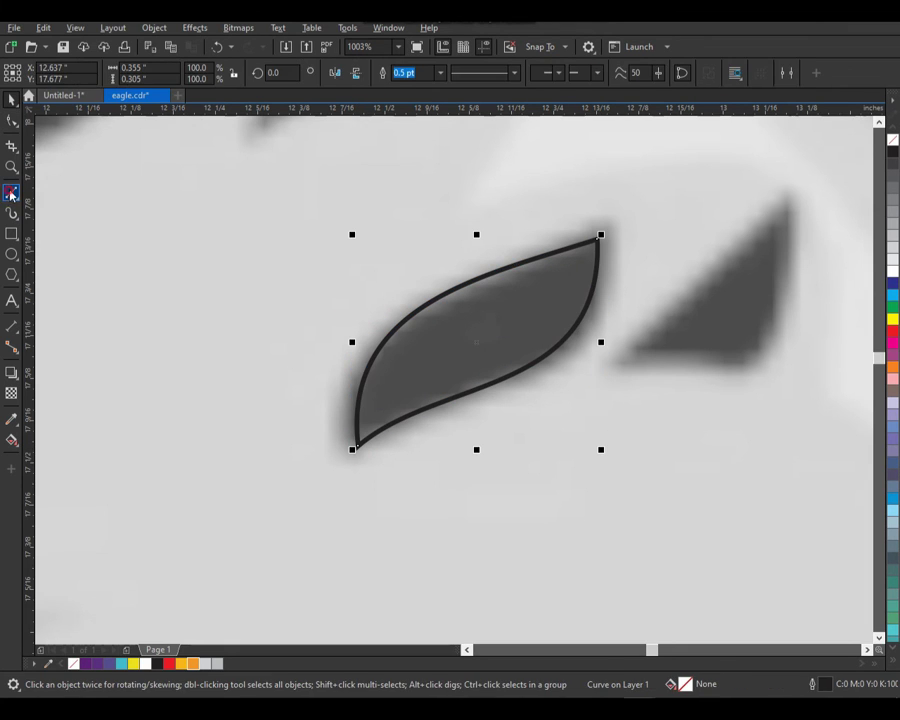
left_click(789, 204)
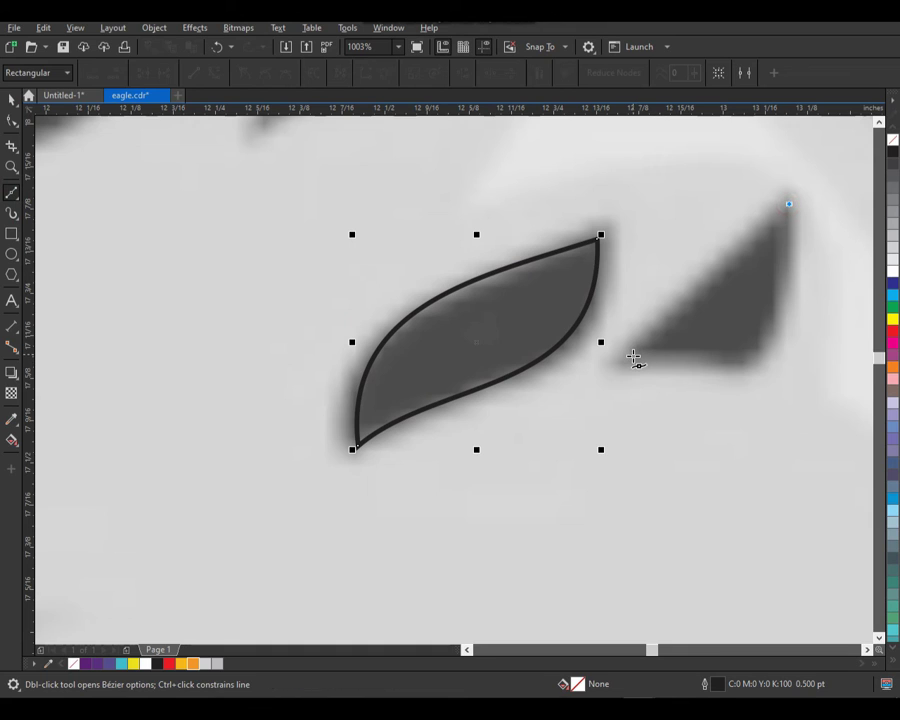
left_click(632, 357)
left_click(765, 348)
left_click(791, 201)
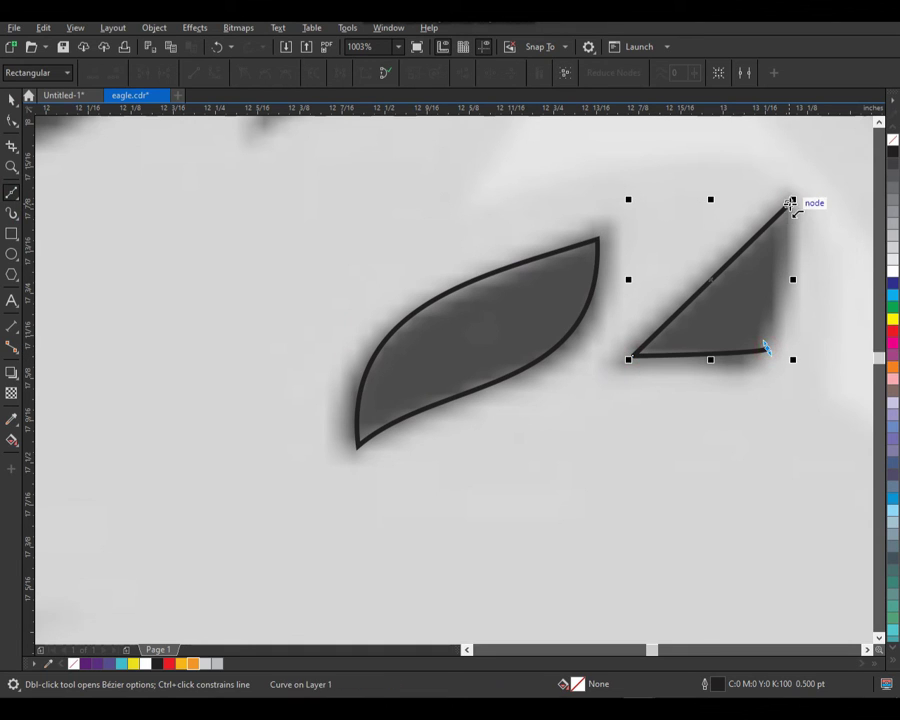
key("space")
Step: Fill both nostril shapes black and move them together onto the vector eagle's beak beside the white highlight
left_click(529, 306, "shift")
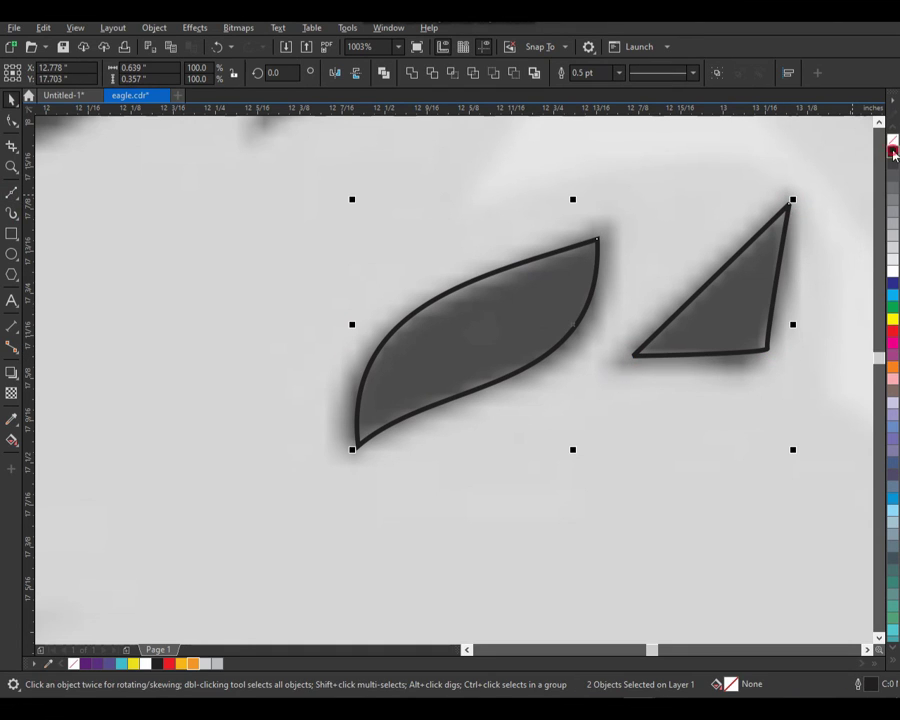
left_click(893, 153)
scroll(405, 265, "down", 4)
key("F2")
left_click_drag(410, 211, 796, 433)
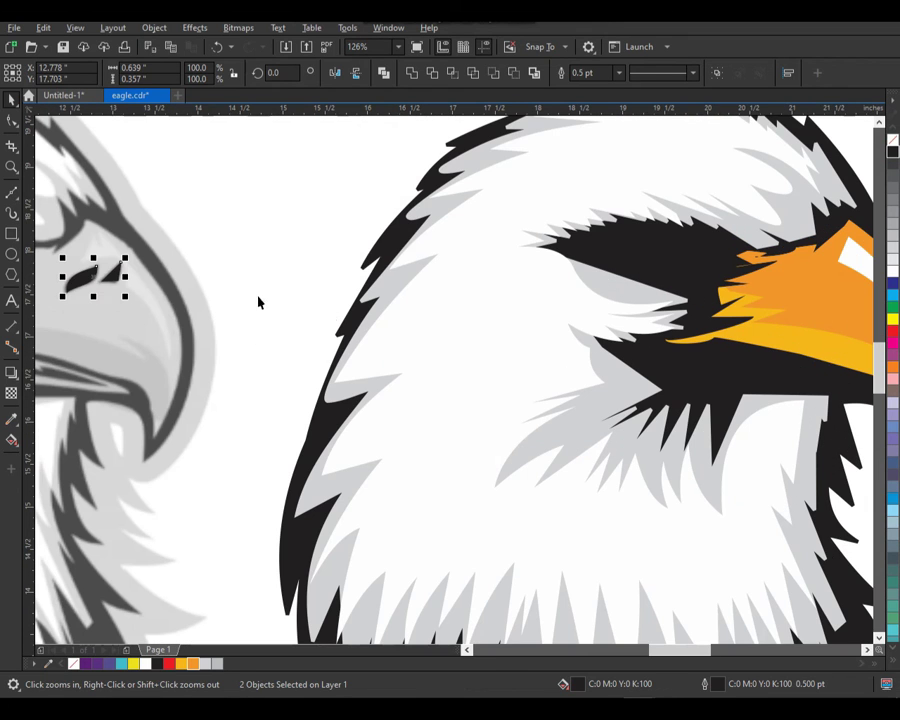
left_click_drag(91, 282, 835, 302)
scroll(510, 279, "down", 2)
left_click(740, 249)
Step: Sketch a closed five-node straight-edged outline around the white of the bitmap eagle's eye, including the notch at its inner corner
key("F2")
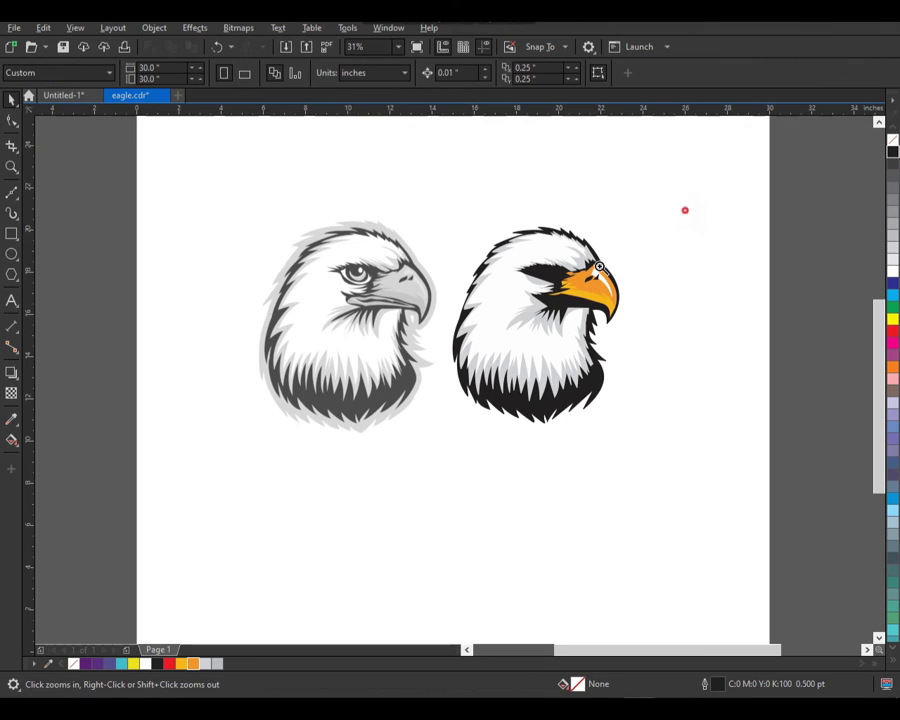
left_click_drag(721, 191, 116, 586)
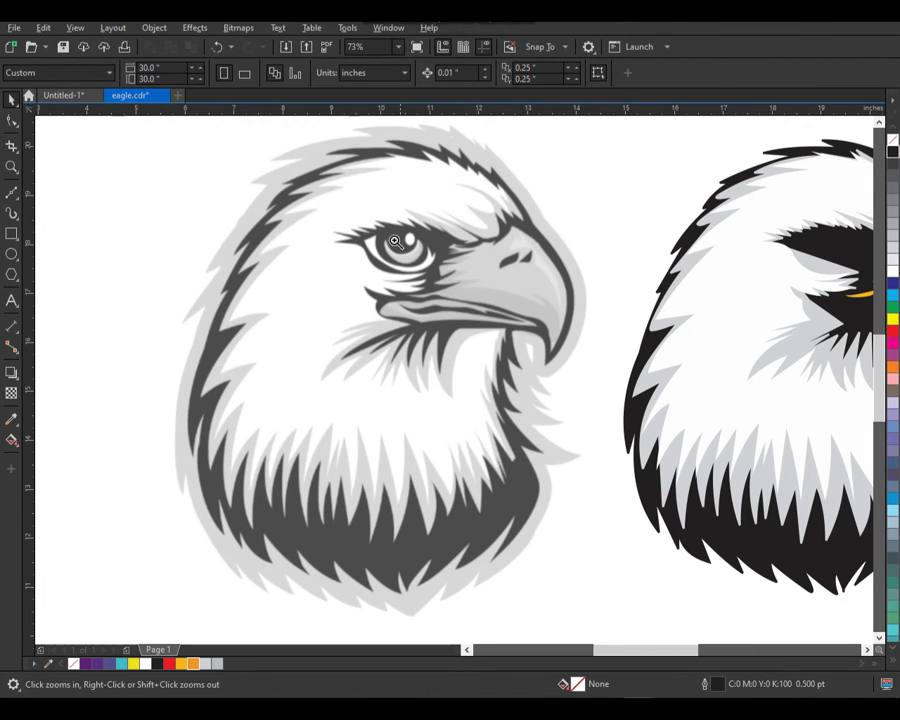
left_click_drag(474, 307, 472, 306)
left_click(11, 194)
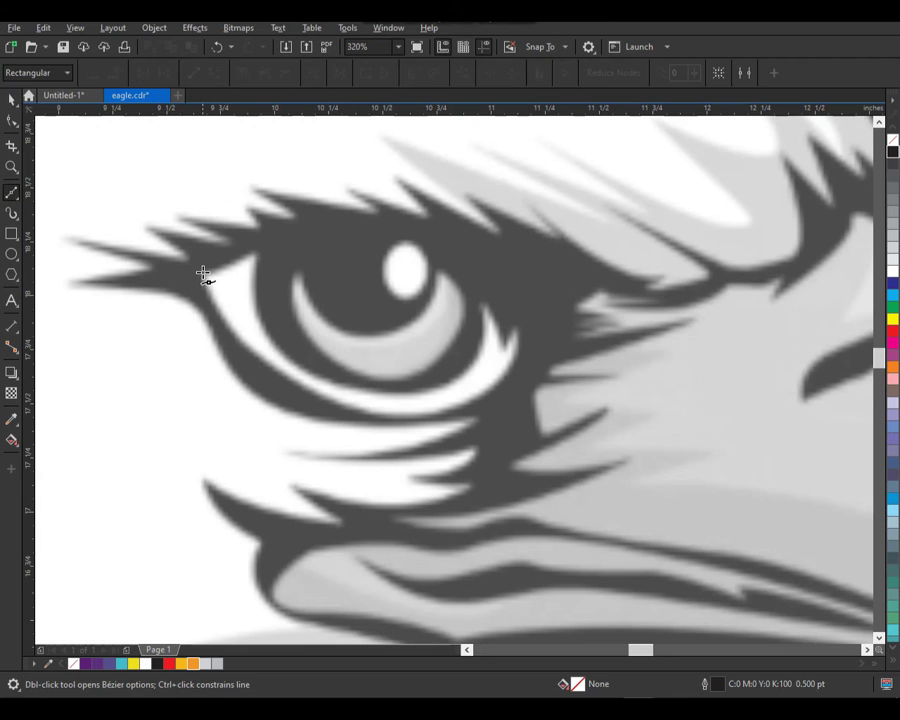
double_click(255, 256)
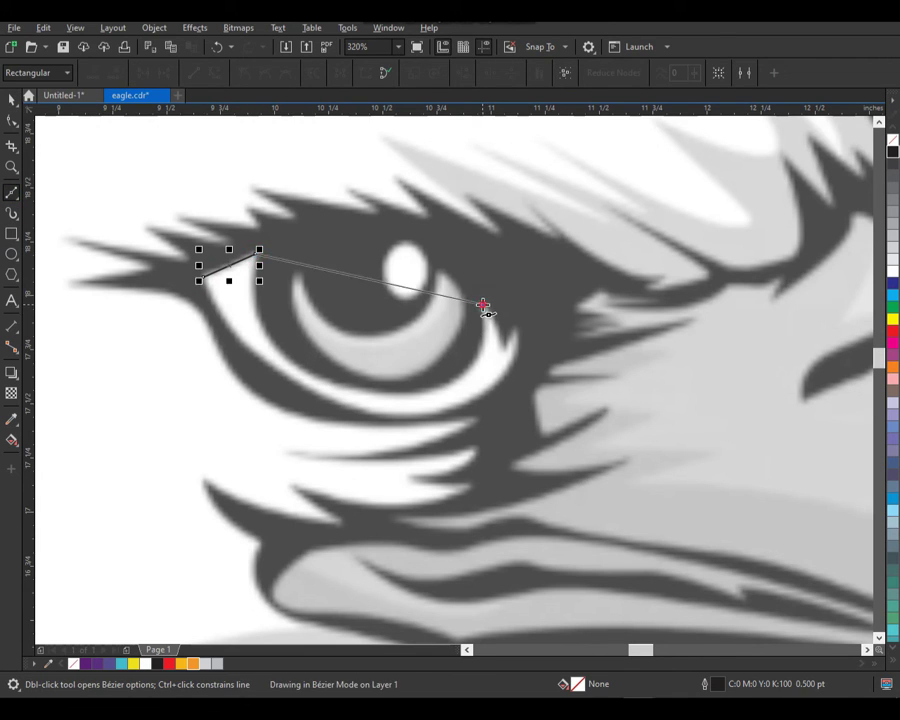
double_click(484, 304)
left_click(505, 347)
left_click(514, 329)
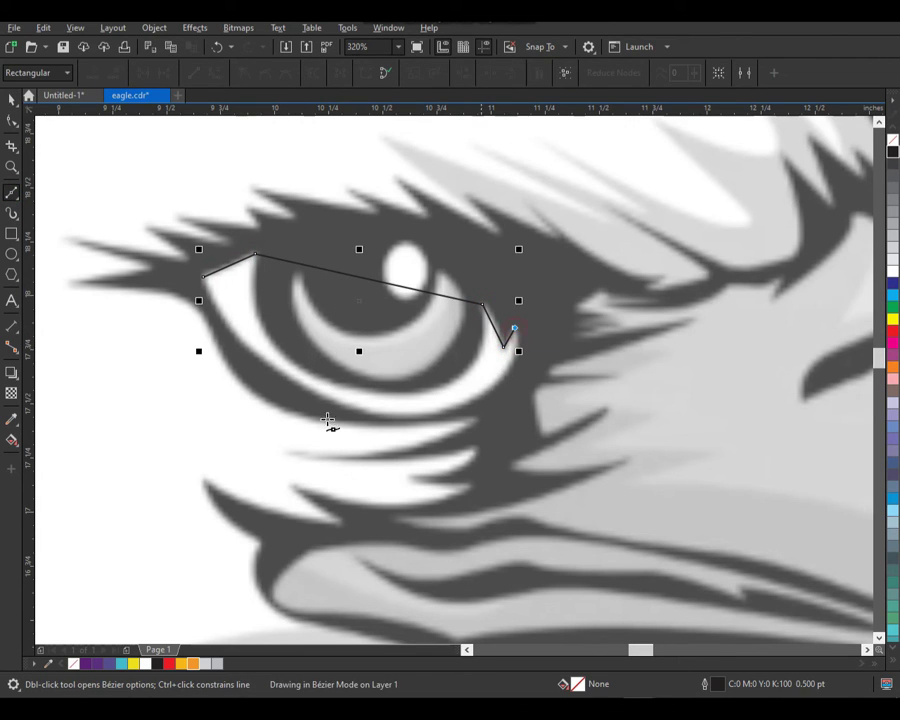
left_click(204, 278)
key("space")
key("F10")
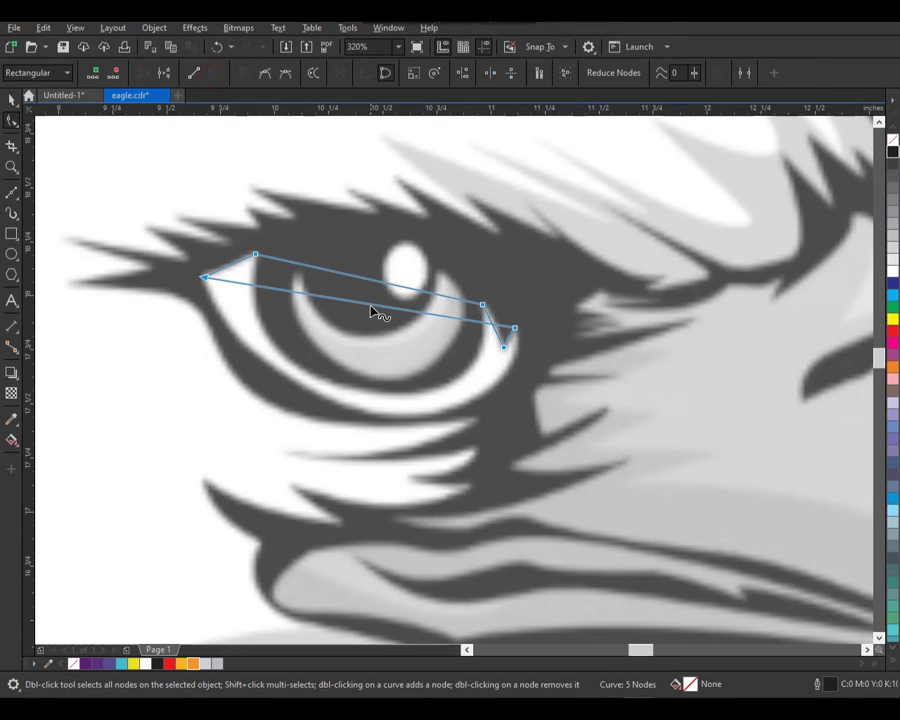
Step: Bend the lower edge and the iris-side edge of the eye-white outline into curves matching the bitmap
left_click_drag(369, 308, 309, 468)
left_click(513, 330)
left_click_drag(370, 285, 237, 428)
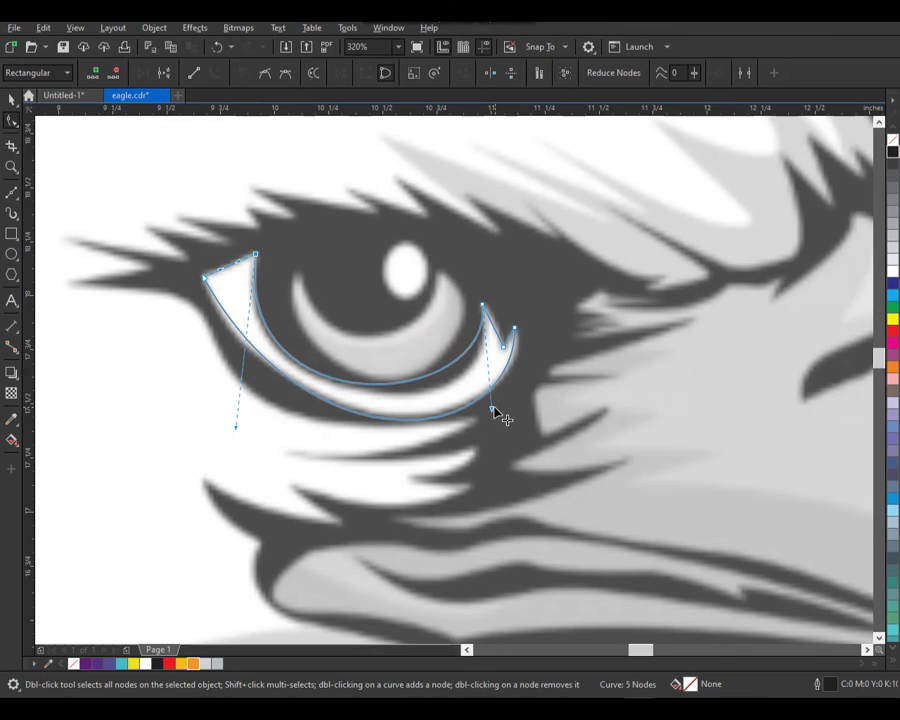
left_click_drag(492, 407, 514, 426)
key("space")
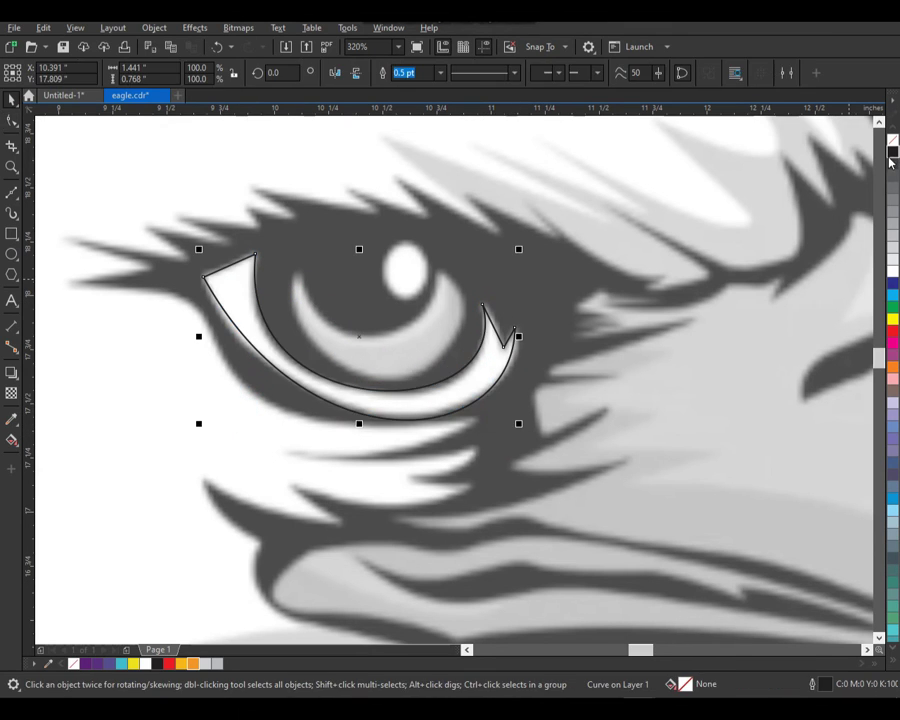
Step: Fill the eye-white outline black and draw an ellipse about 0.21 by 0.28 inches over the white glint in the bitmap eagle's eye
left_click(889, 152)
key("z")
left_click(244, 270)
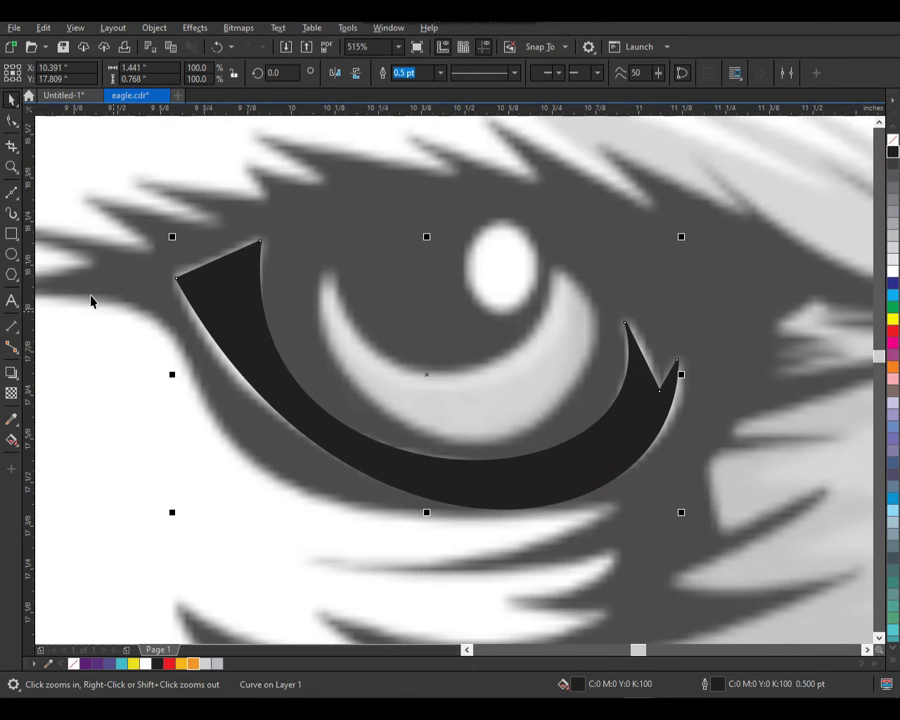
left_click(12, 254)
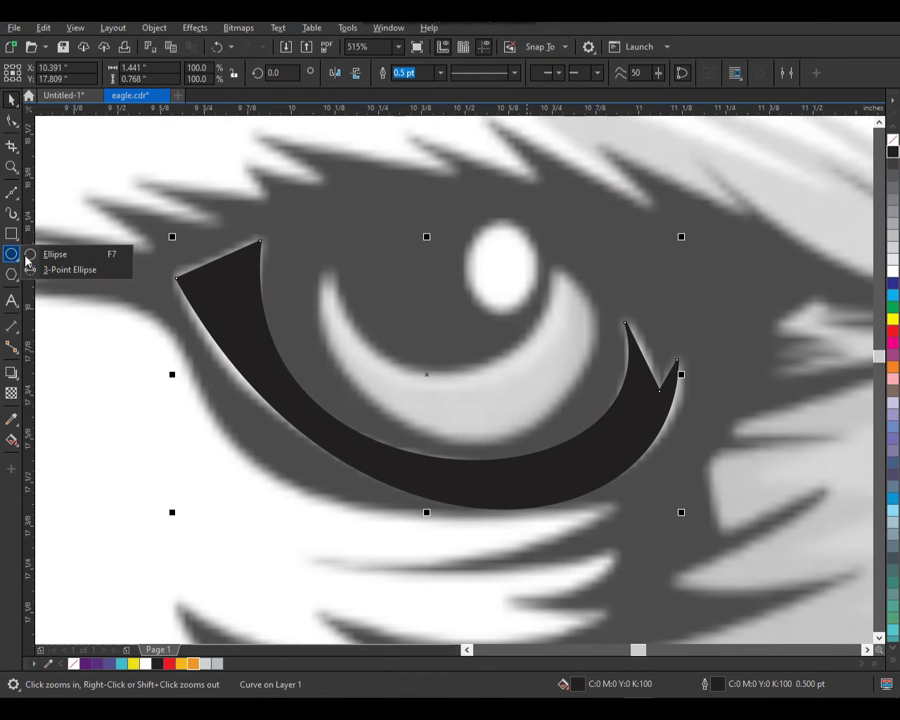
left_click(55, 254)
left_click_drag(462, 220, 541, 323)
key("space")
Step: Sketch a closed three-node straight-edged outline spanning both tips and the lowest point of the bitmap eagle's iris crescent
left_click(8, 194)
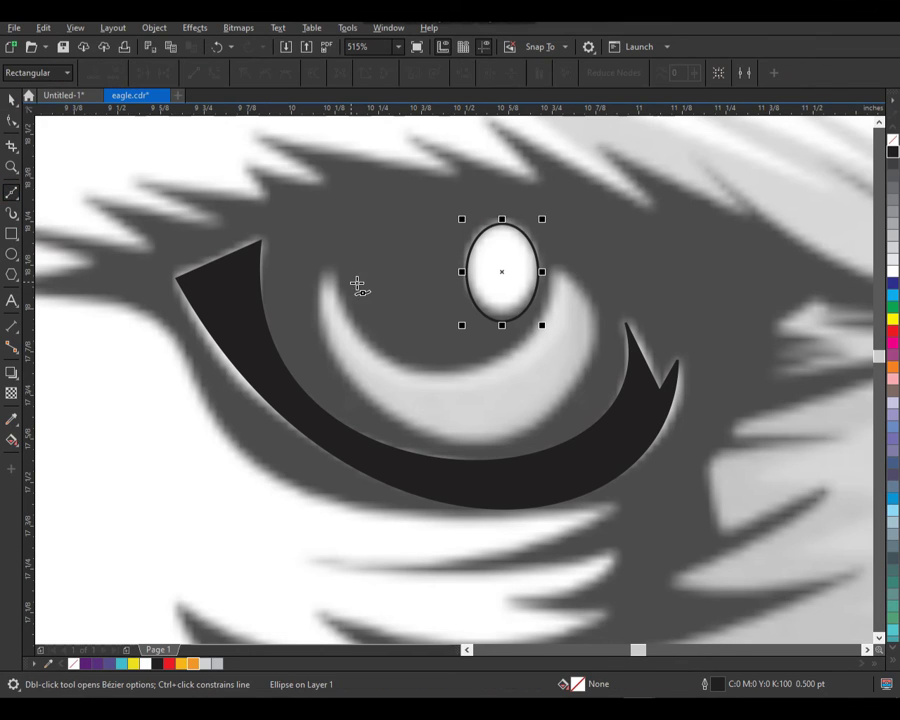
left_click(325, 275)
left_click(559, 268)
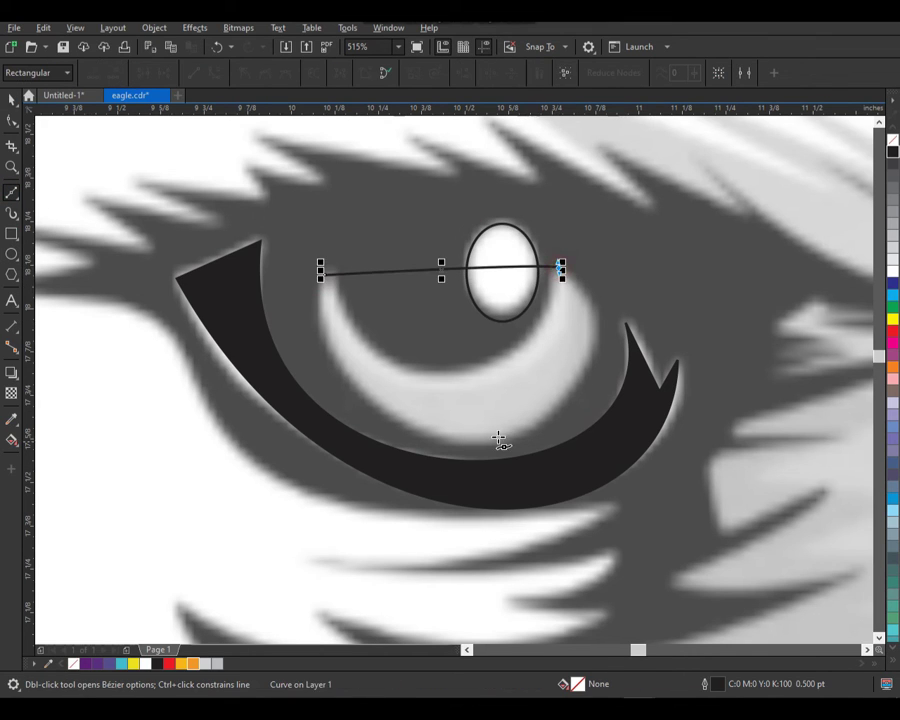
left_click(481, 437)
left_click(325, 275)
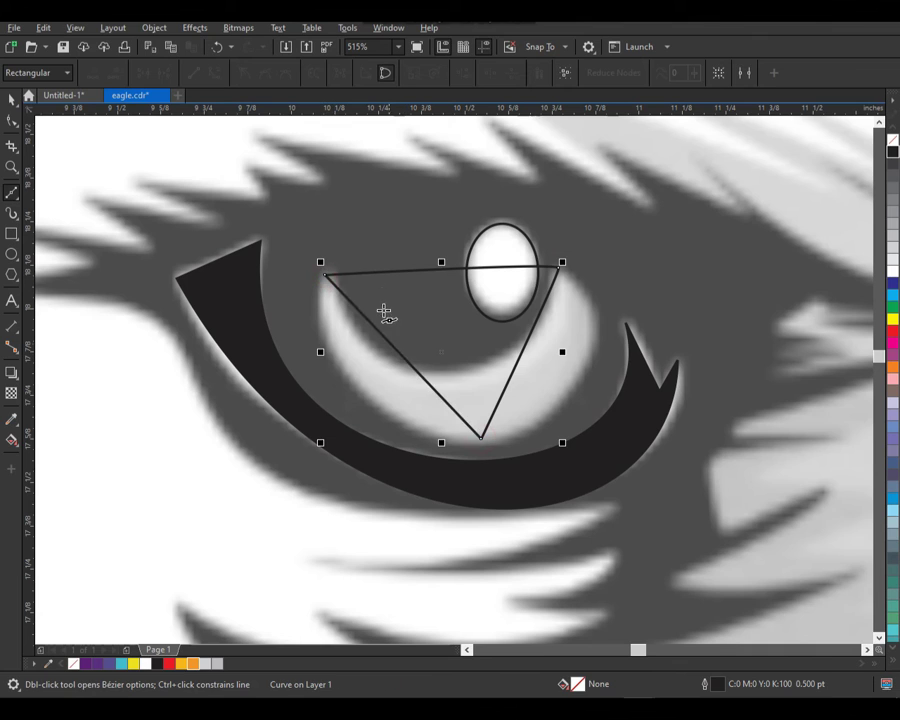
Step: Convert all segments of the three-node iris outline to curves
key("F10")
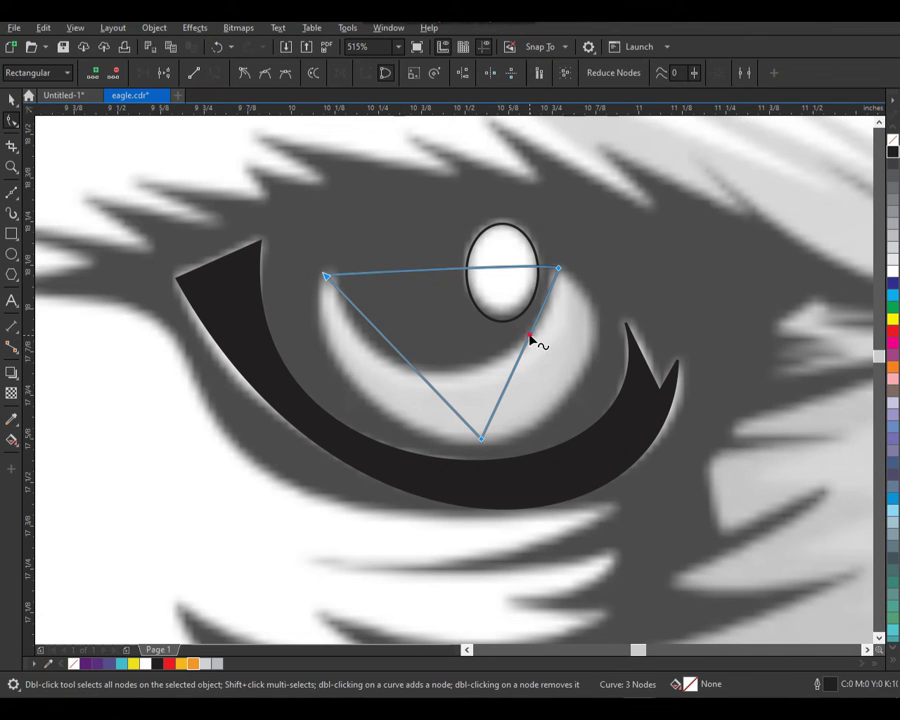
left_click_drag(529, 336, 567, 340)
key("ctrl+z")
left_click_drag(293, 211, 612, 455)
left_click(243, 74)
left_click(218, 80)
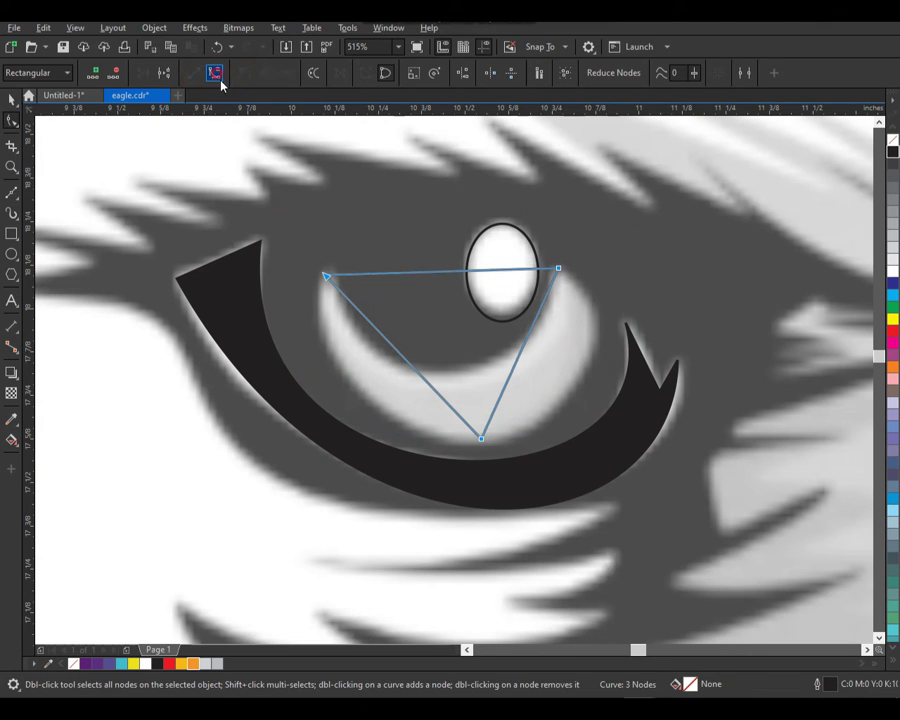
Step: Bend the outer and inner edges of the iris outline to match the bitmap's crescent, with a smooth lowest point
left_click_drag(543, 333, 597, 338)
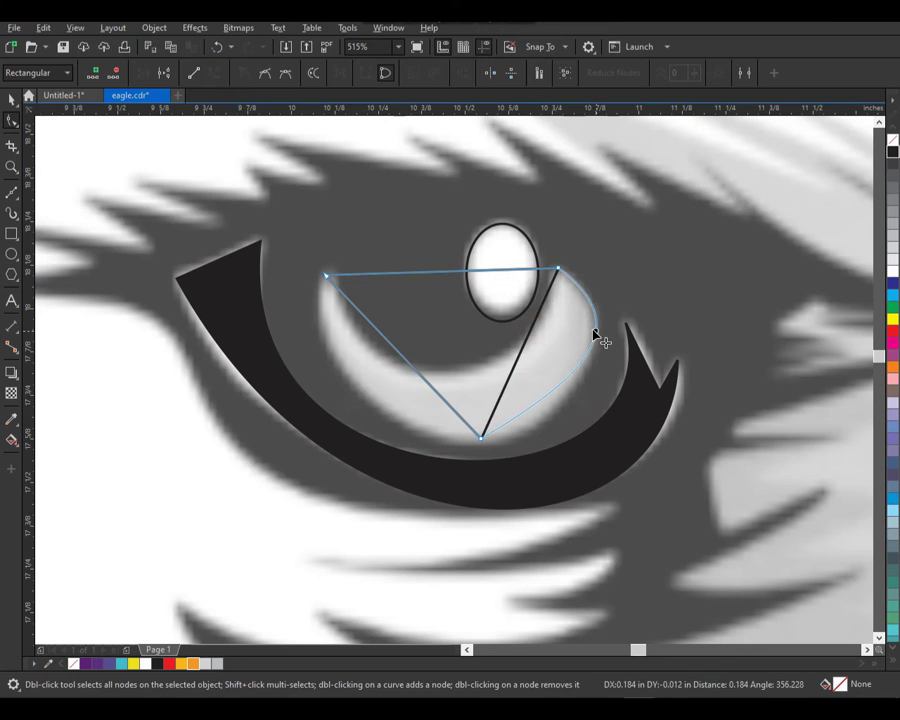
left_click_drag(565, 393, 573, 442)
left_click_drag(398, 356, 345, 377)
left_click(324, 276)
left_click_drag(380, 422, 386, 440)
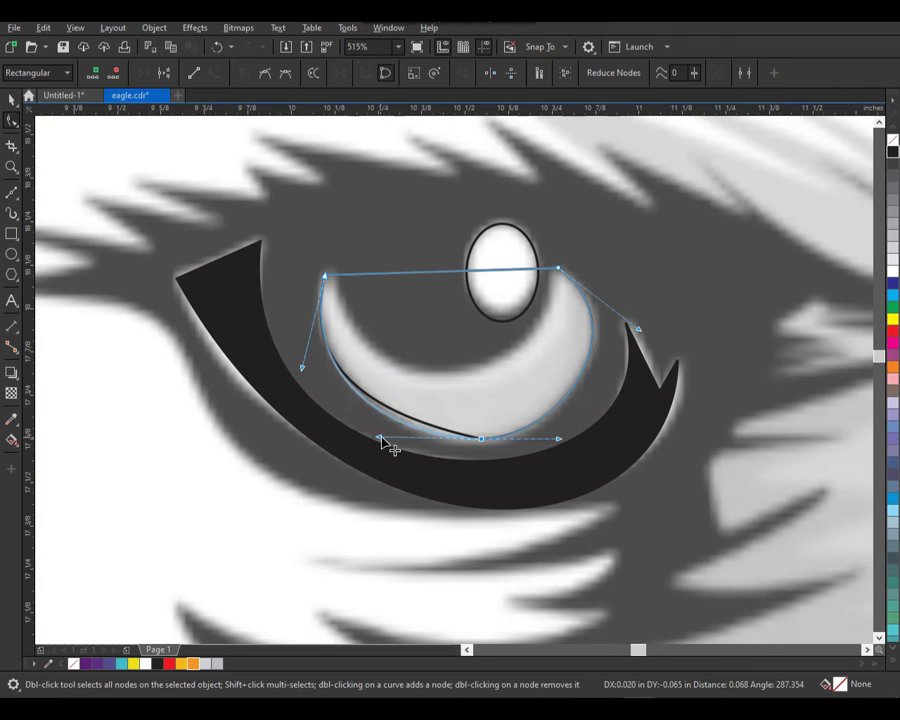
left_click_drag(452, 278, 401, 436)
left_click(559, 270)
Step: Move the eye-white, iris crescent and glint ellipse together from the bitmap onto the vector eagle's eye area
key("space")
left_click(569, 463, "shift")
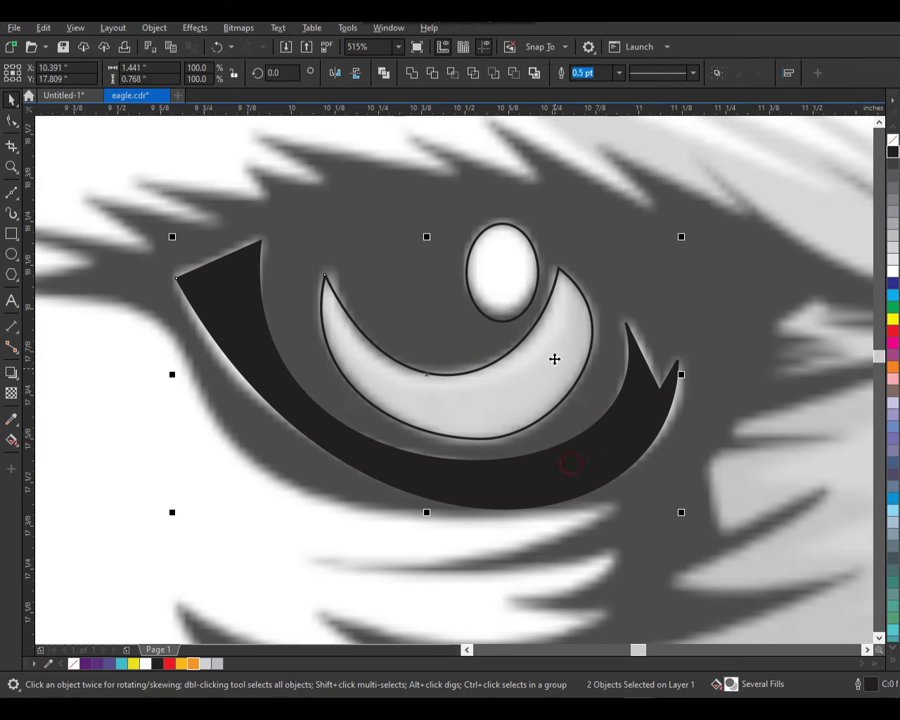
left_click_drag(153, 175, 681, 508)
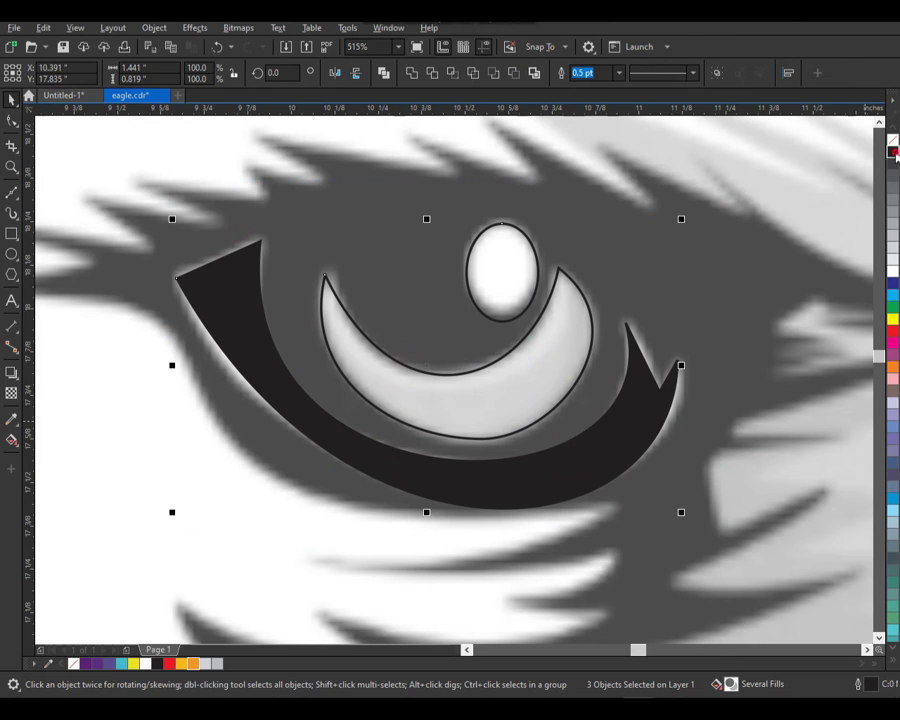
scroll(394, 333, "down", 3)
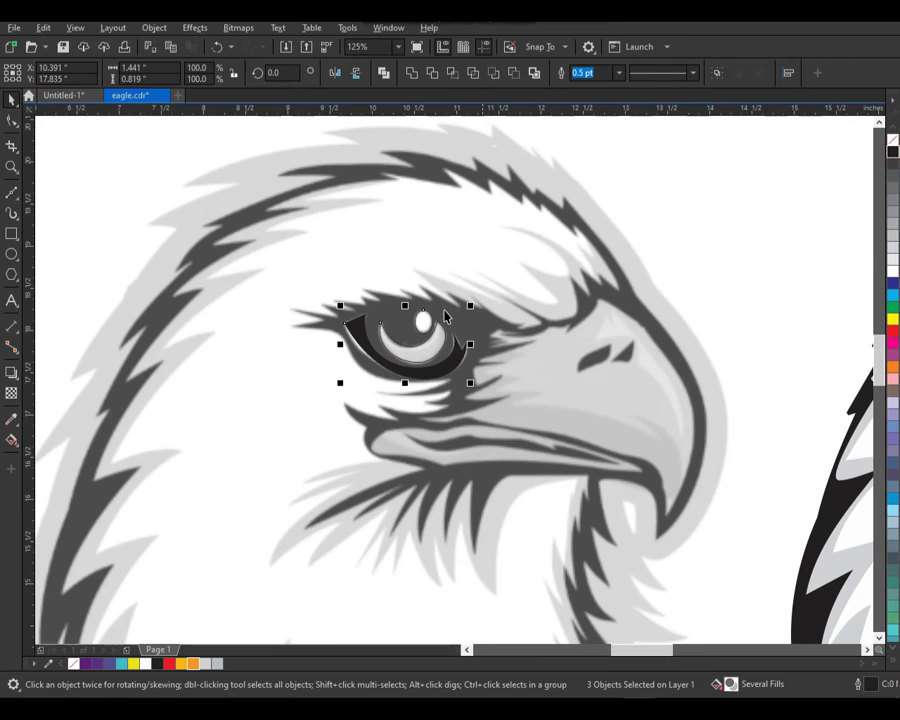
scroll(400, 280, "down", 2)
scroll(236, 294, "up", 3)
scroll(234, 292, "down", 2)
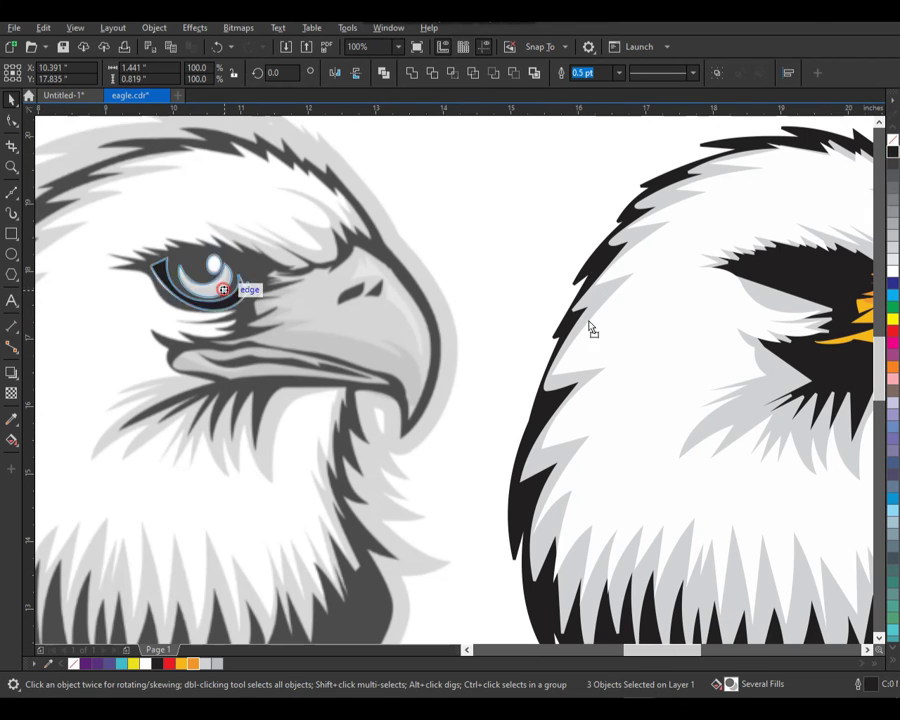
left_click_drag(589, 325, 800, 320)
scroll(767, 314, "down", 1)
key("F2")
left_click_drag(735, 262, 877, 371)
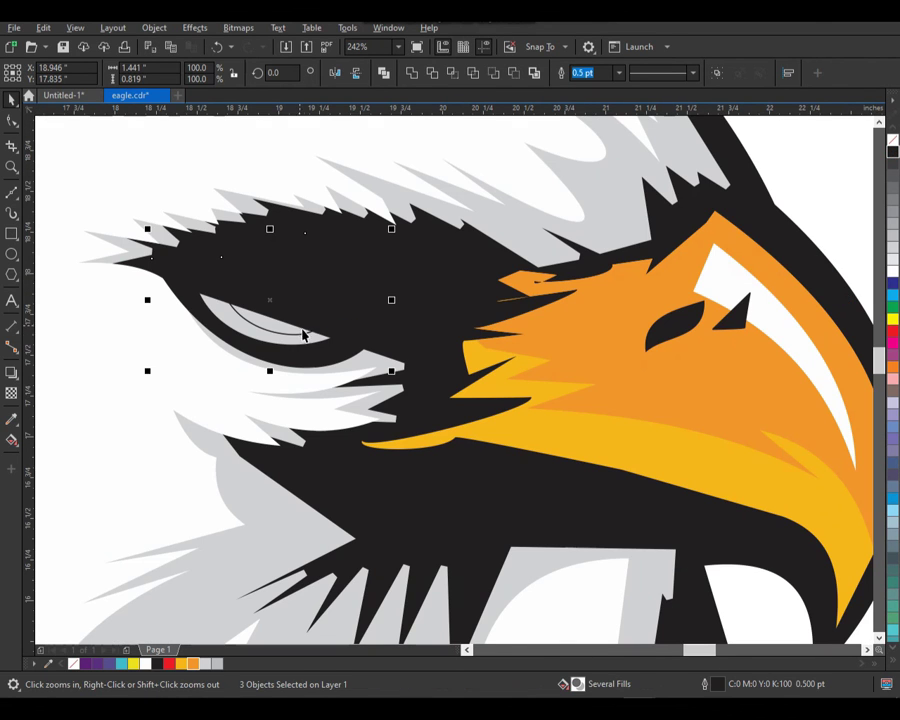
Step: Shift the three eye shapes slightly toward the beak and fill them all yellow
key("ctrl+l")
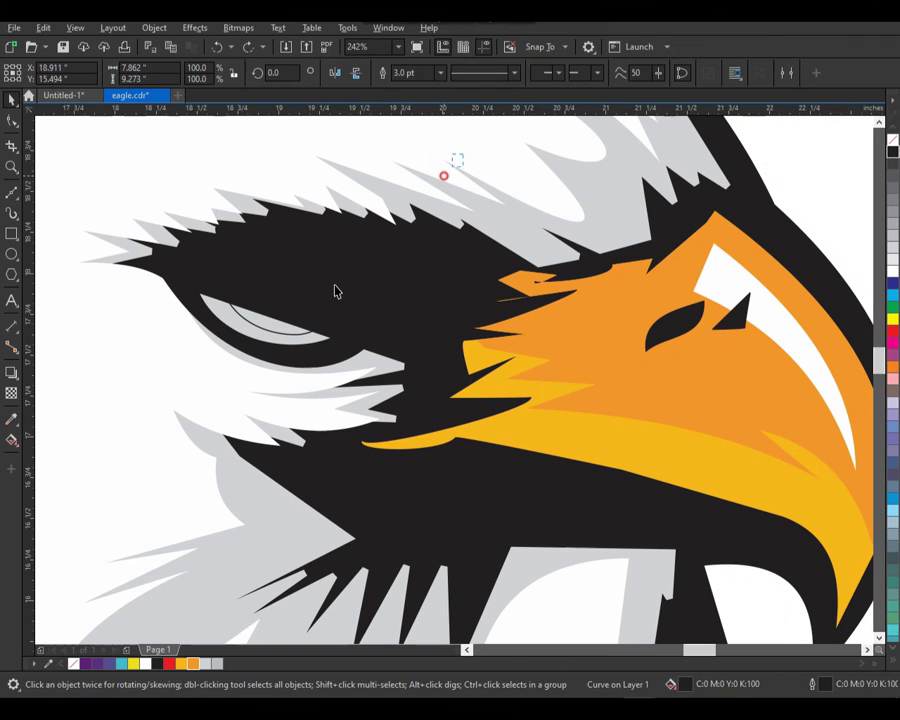
key("ctrl+z")
left_click_drag(269, 297, 305, 303)
key("z")
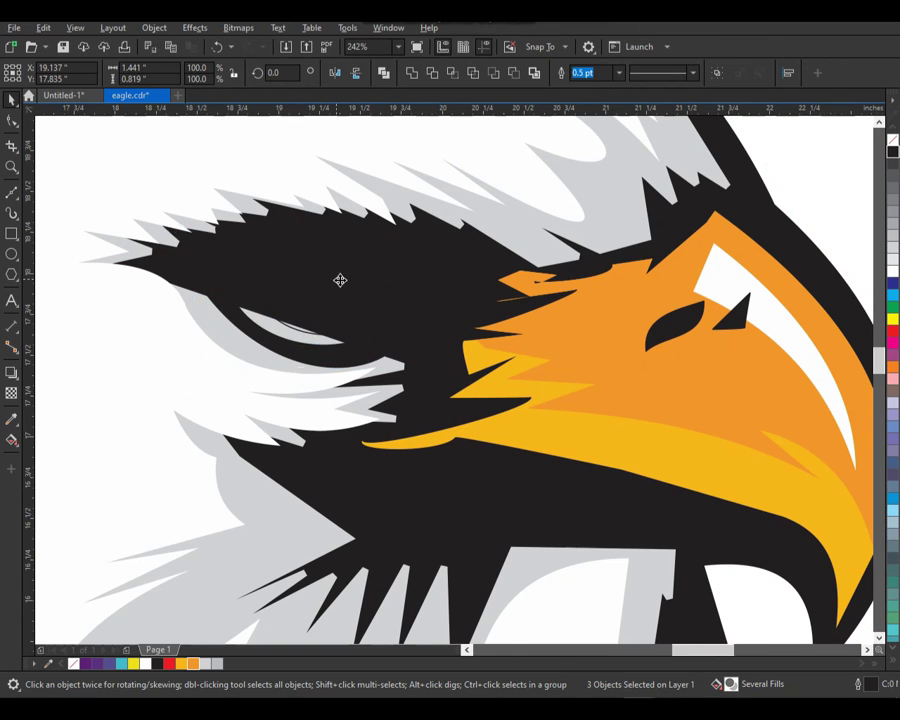
scroll(340, 279, "down", 3)
left_click_drag(446, 360, 455, 355)
scroll(450, 357, "down", 2)
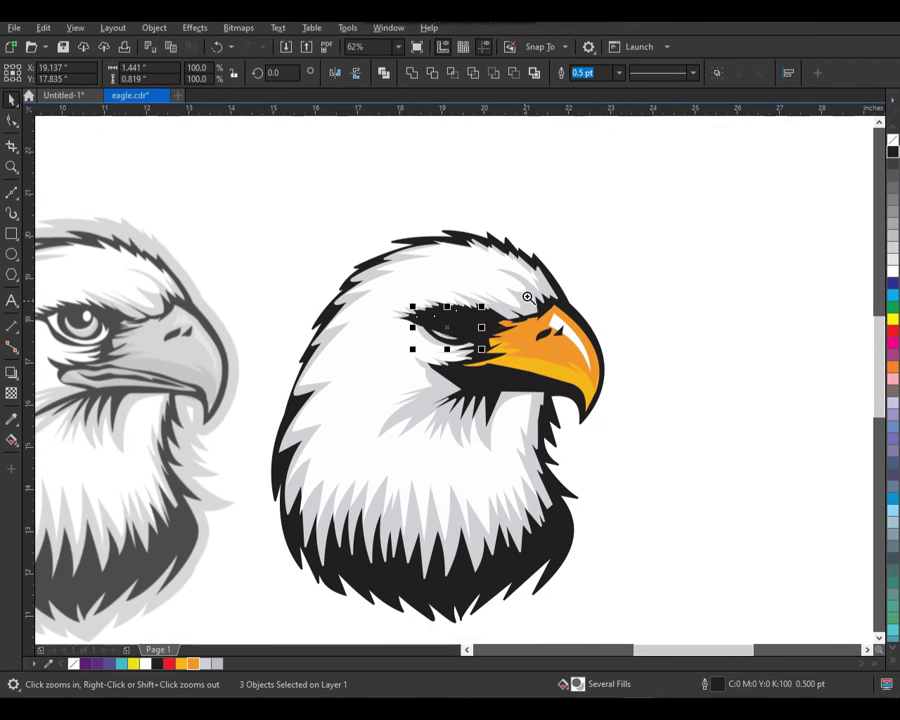
left_click_drag(26, 453, 18, 462)
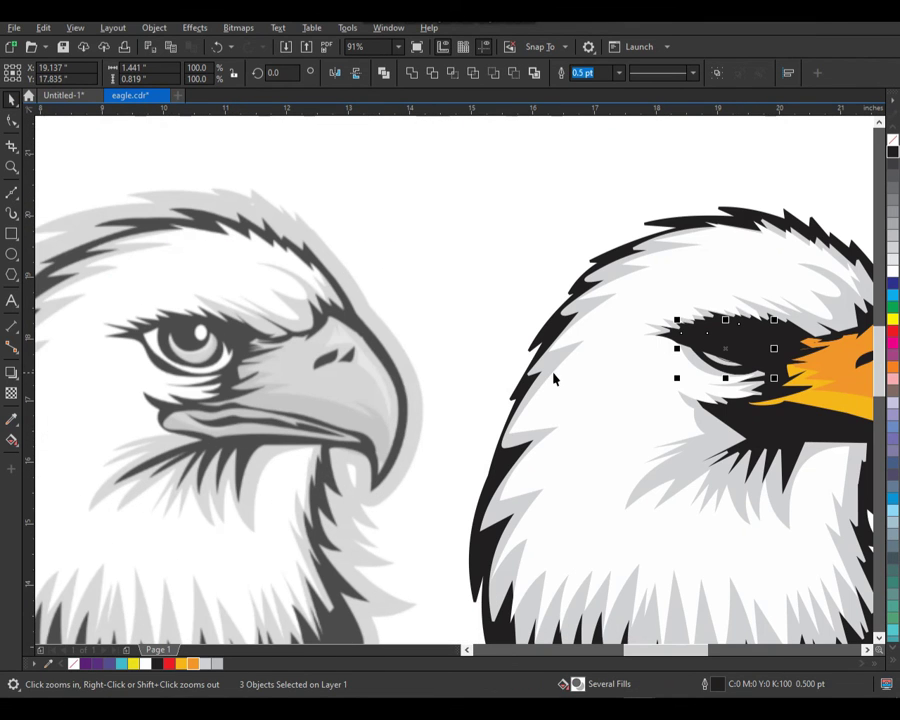
left_click(892, 319)
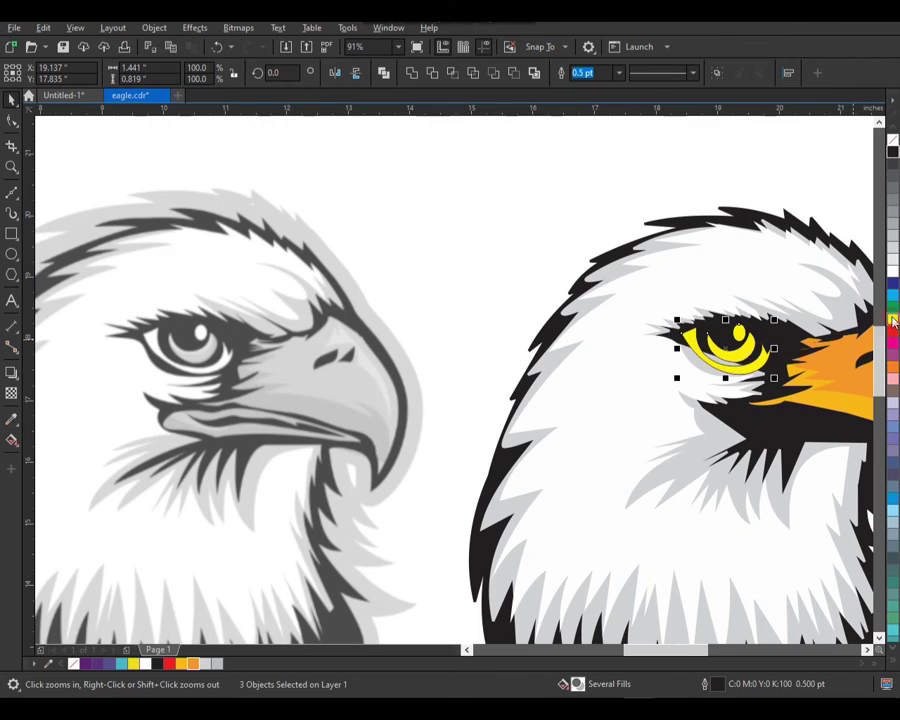
Step: Bend the gray feather shape's edge under the eye downward so that it clears the yellow eye shapes
key("z")
left_click_drag(650, 275, 814, 416)
mouse_move(483, 341)
left_mouse_down()
mouse_move(528, 340)
mouse_move(497, 338)
left_mouse_up()
left_click(326, 454)
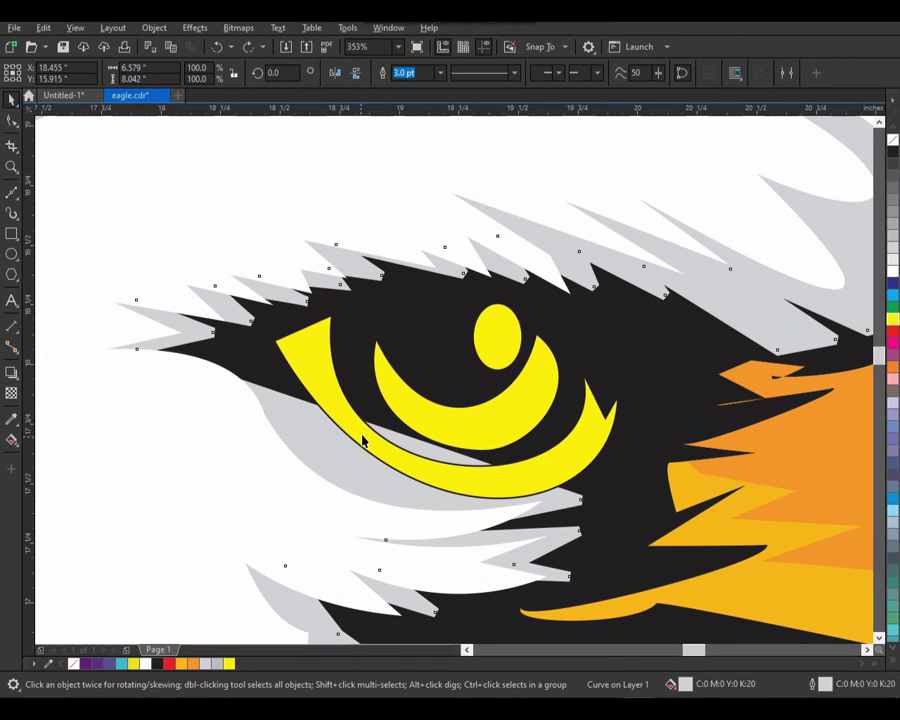
key("F10")
left_click_drag(380, 437, 372, 487)
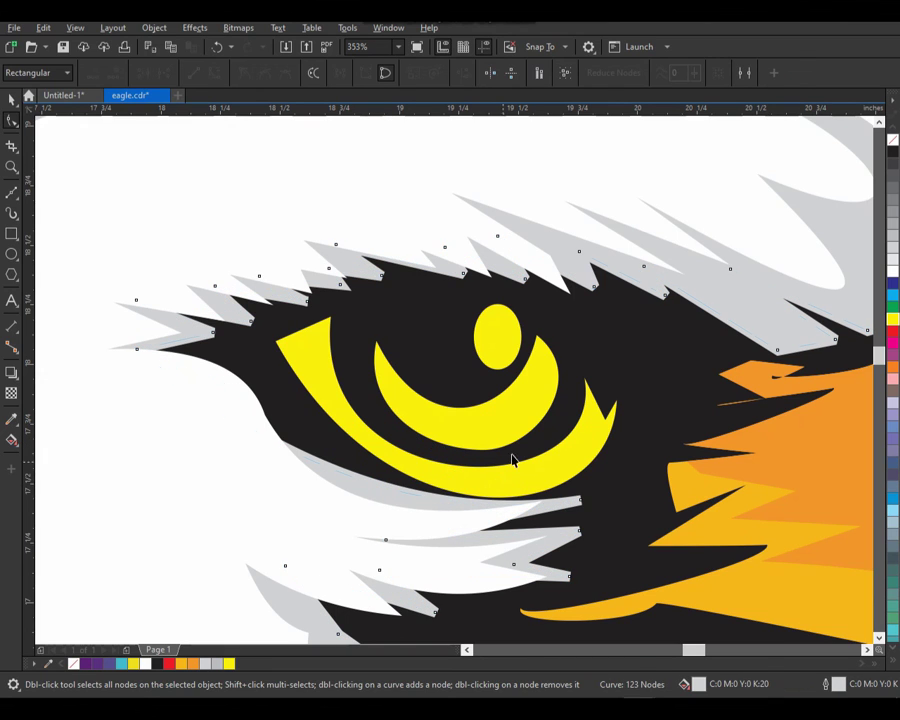
Step: Nudge the three yellow eye shapes together slightly upward and toward the beak within the black eye area
key("space")
left_click(524, 416)
left_click(499, 342, "shift")
mouse_move(499, 342)
left_mouse_down()
mouse_move(513, 335)
mouse_move(504, 332)
left_mouse_up()
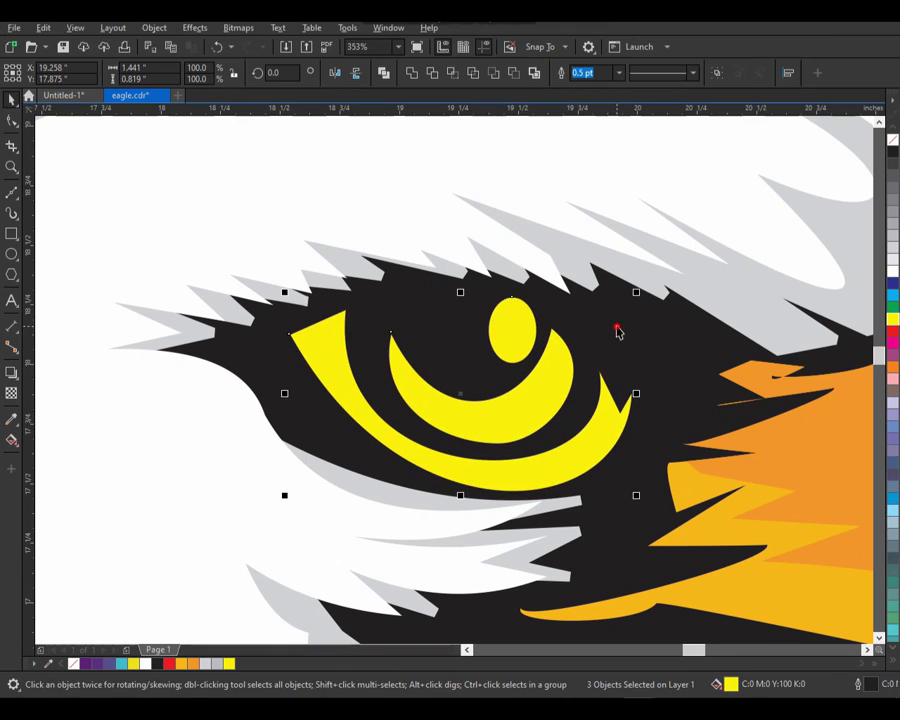
left_click(618, 330)
Step: Recolor the glint ellipse white, the outer eye shape the beak's orange, and the iris crescent the beak's golden yellow
left_click(514, 329)
left_click(893, 270)
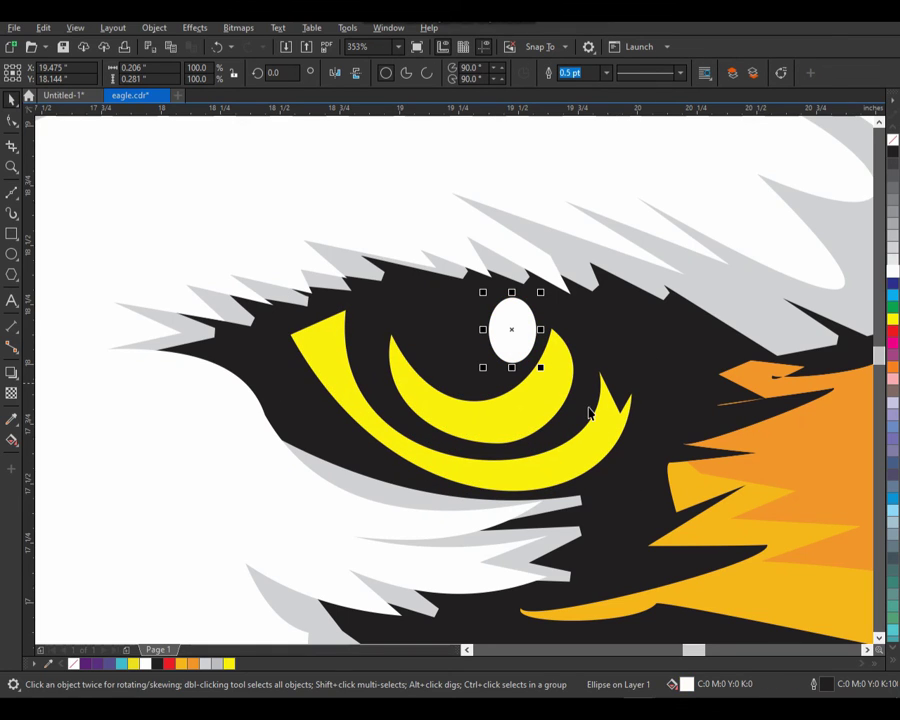
left_click(593, 425)
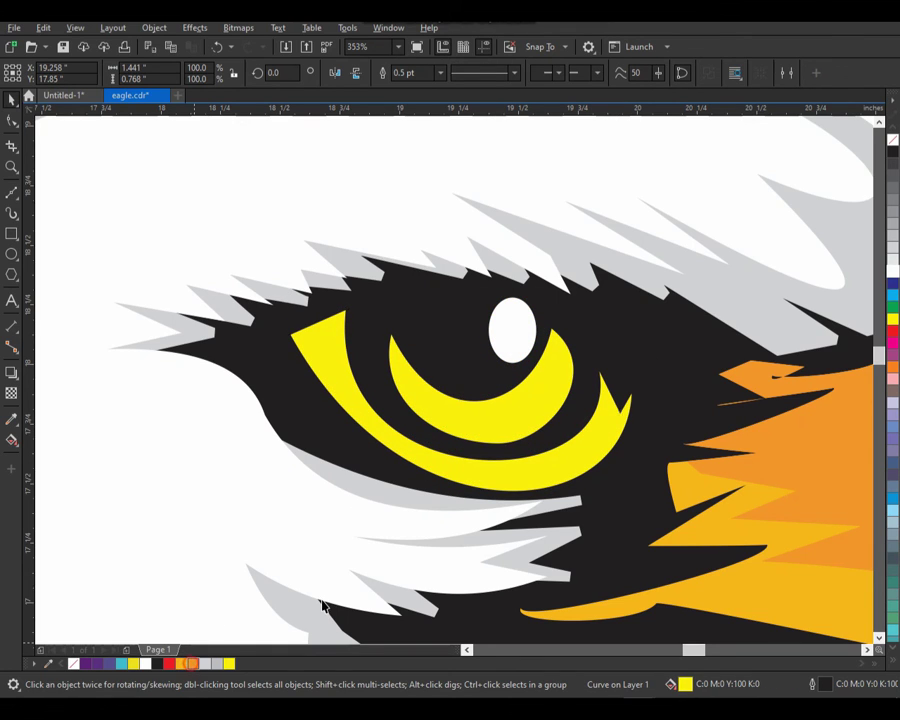
left_click(191, 663)
left_click(544, 414)
left_click(182, 664)
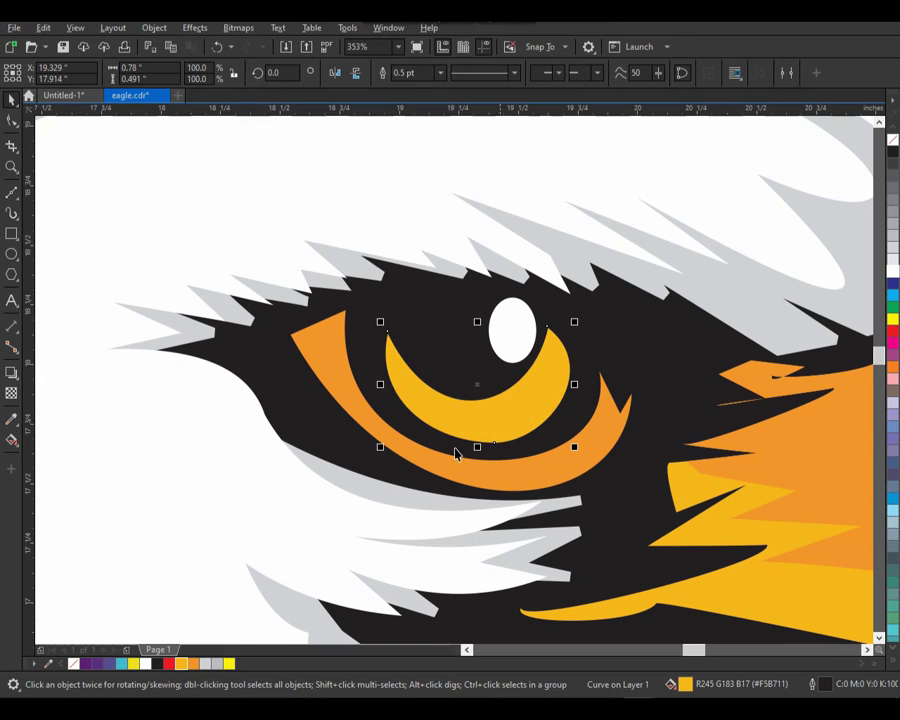
Step: Place a duplicate of the black head silhouette to the right of the vector eagle
scroll(428, 376, "down", 3)
left_click(697, 315)
scroll(642, 323, "down", 1)
key("F2")
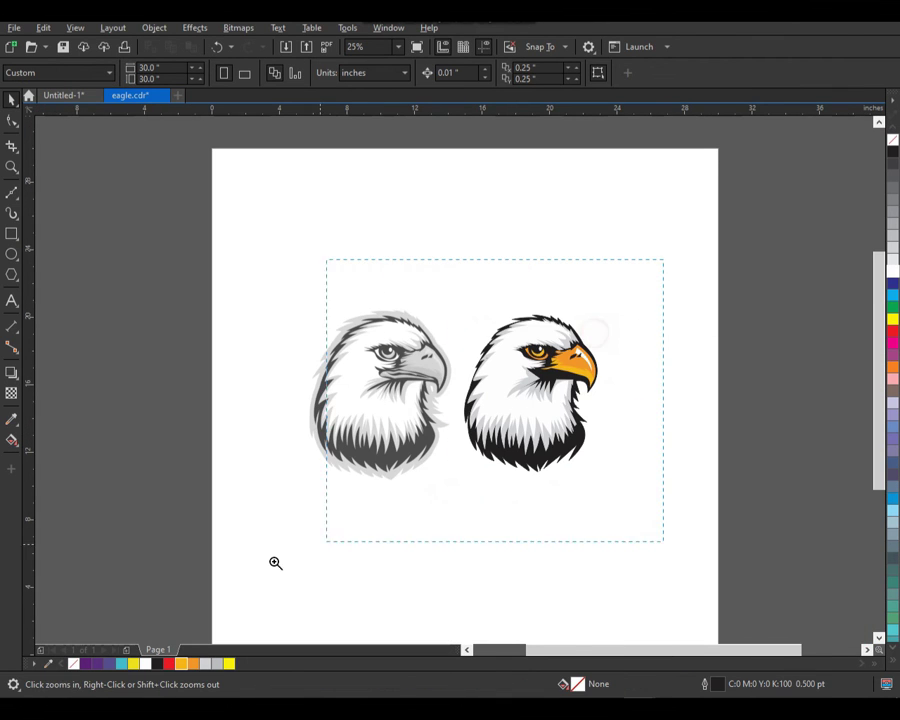
left_click_drag(275, 563, 260, 563)
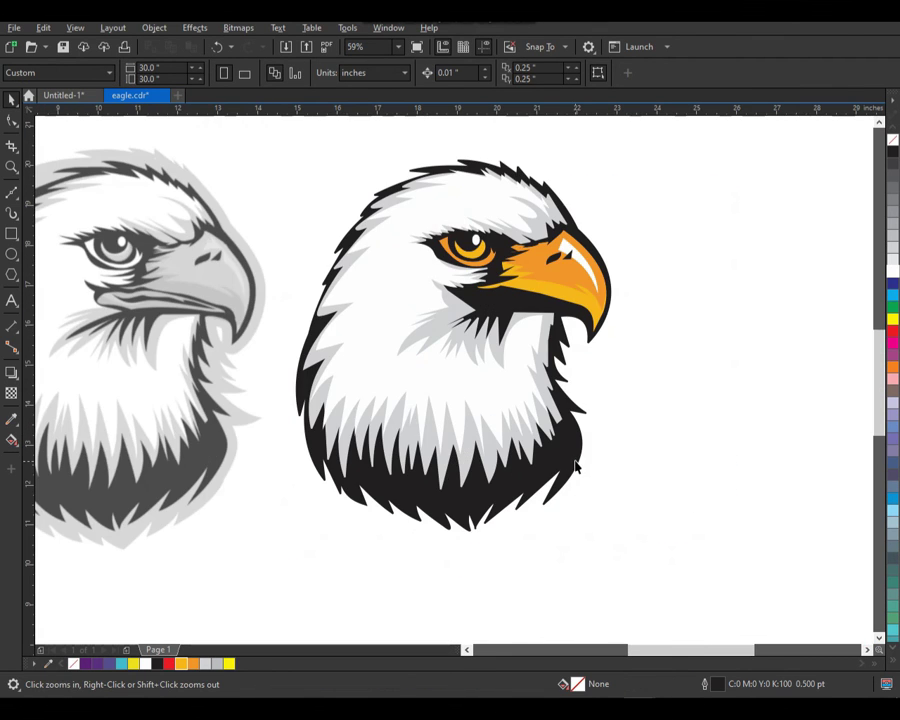
left_click(572, 458)
left_click_drag(569, 458, 782, 464)
right_click(782, 464)
scroll(562, 341, "down", 1)
key("F2")
left_click_drag(715, 478, 715, 478)
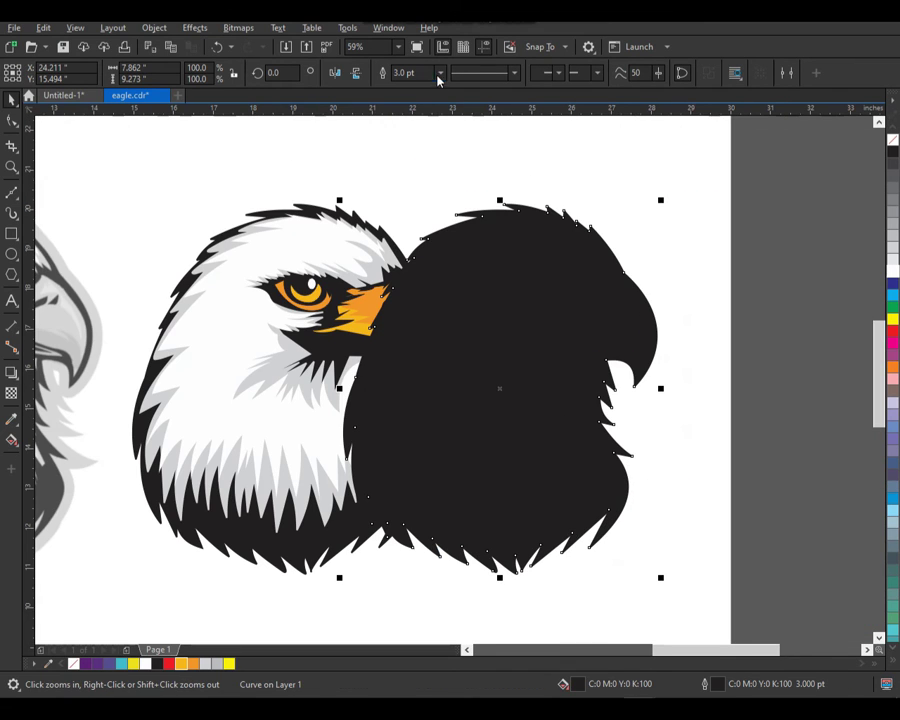
Step: Thicken the duplicate silhouette's outline to 24 pt and set its fill and outline to 40% black gray
left_click(444, 77)
left_click(416, 193)
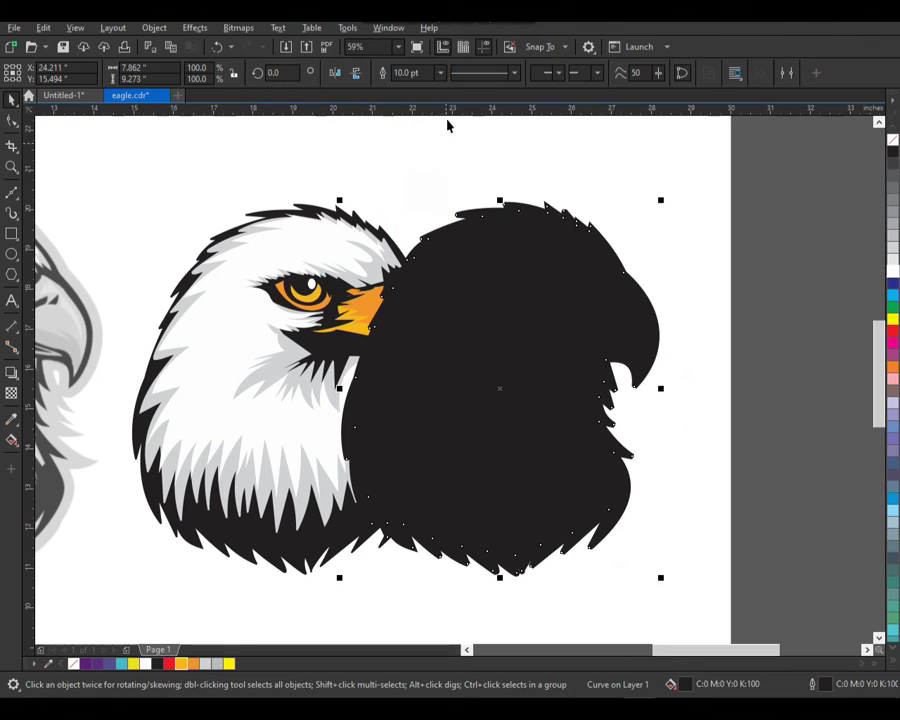
left_click(438, 75)
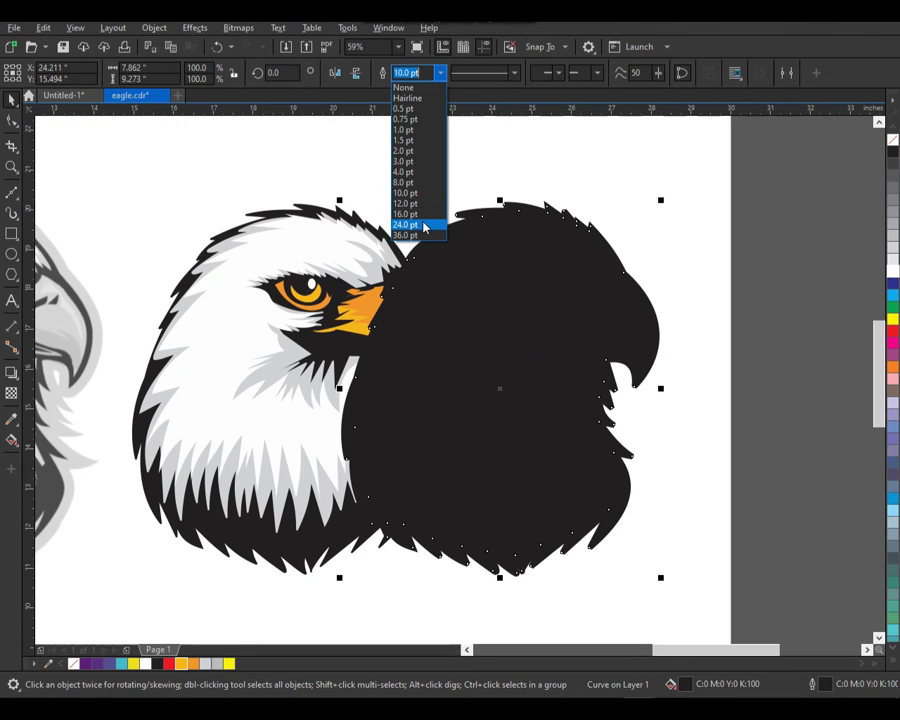
left_click(424, 226)
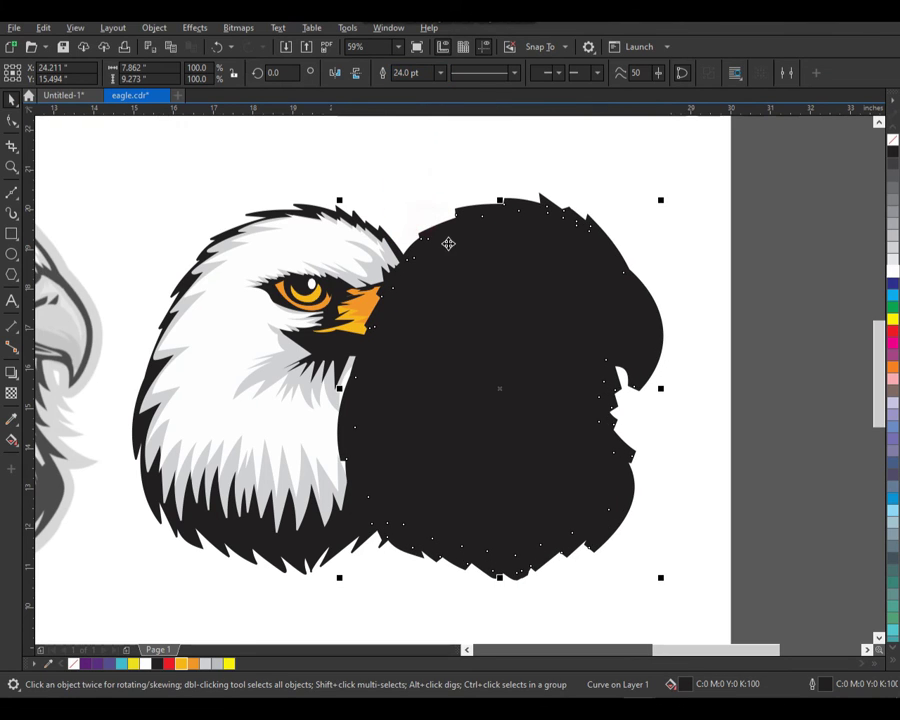
left_click(893, 229)
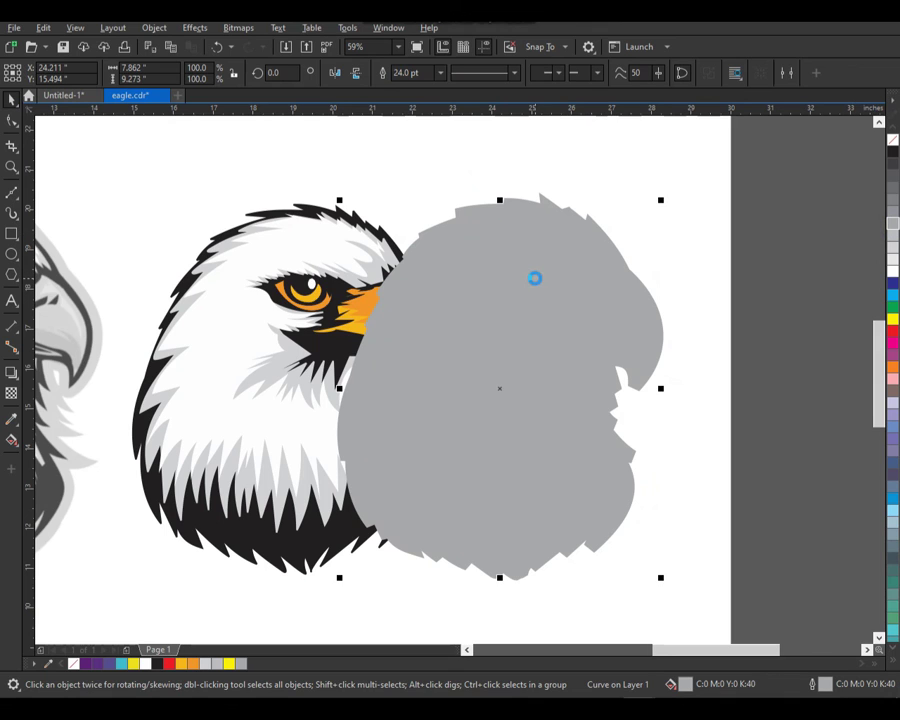
Step: Send the gray silhouette behind all other shapes and align its center with the original black silhouette
key("shift+Page_Down")
left_click(383, 240, "shift")
key("c")
key("e")
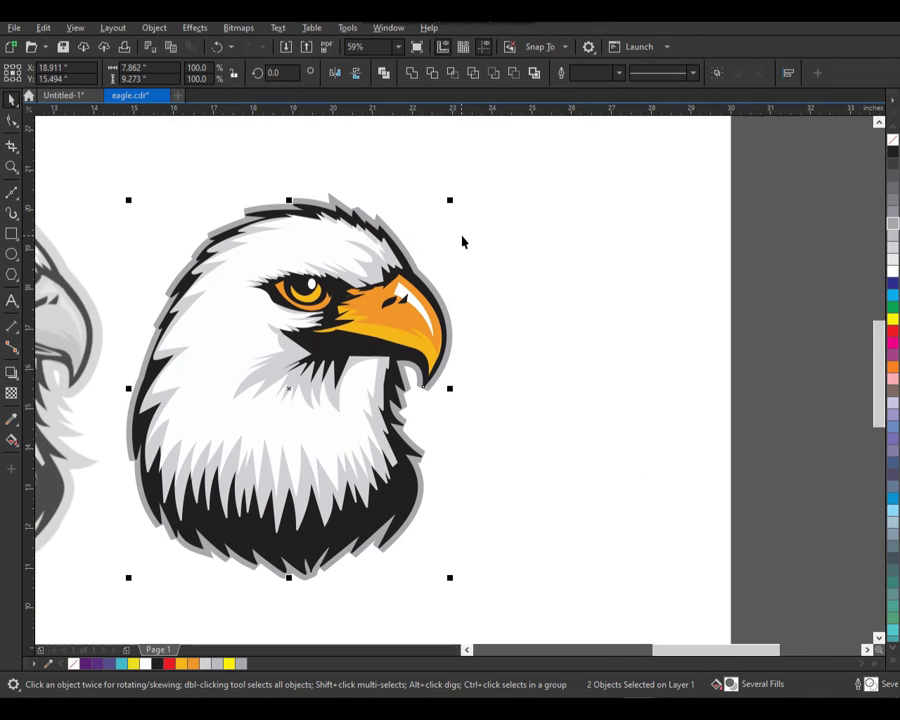
left_click(464, 231)
Step: Group all shapes of the finished vector eagle, including the gray border silhouette
left_click(397, 205)
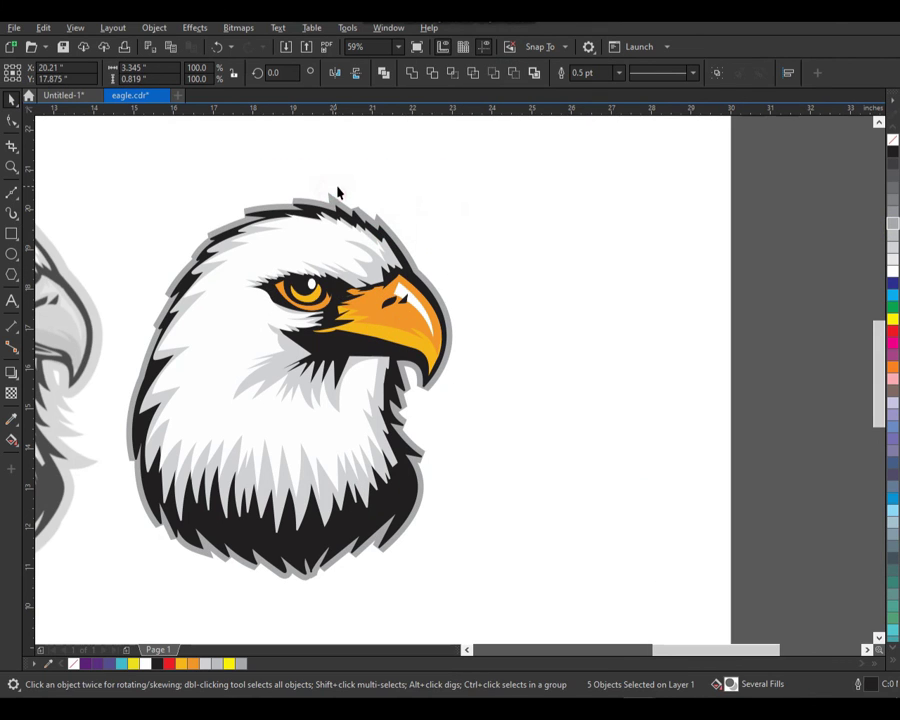
left_click(335, 203)
scroll(501, 331, "down", 2)
key("F2")
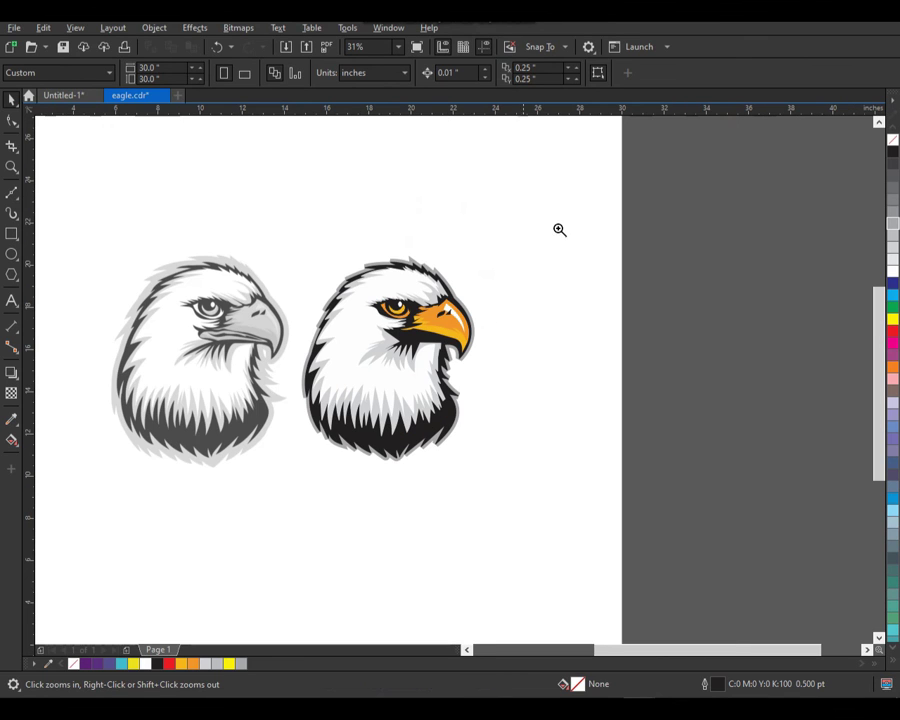
left_click_drag(143, 496, 73, 530)
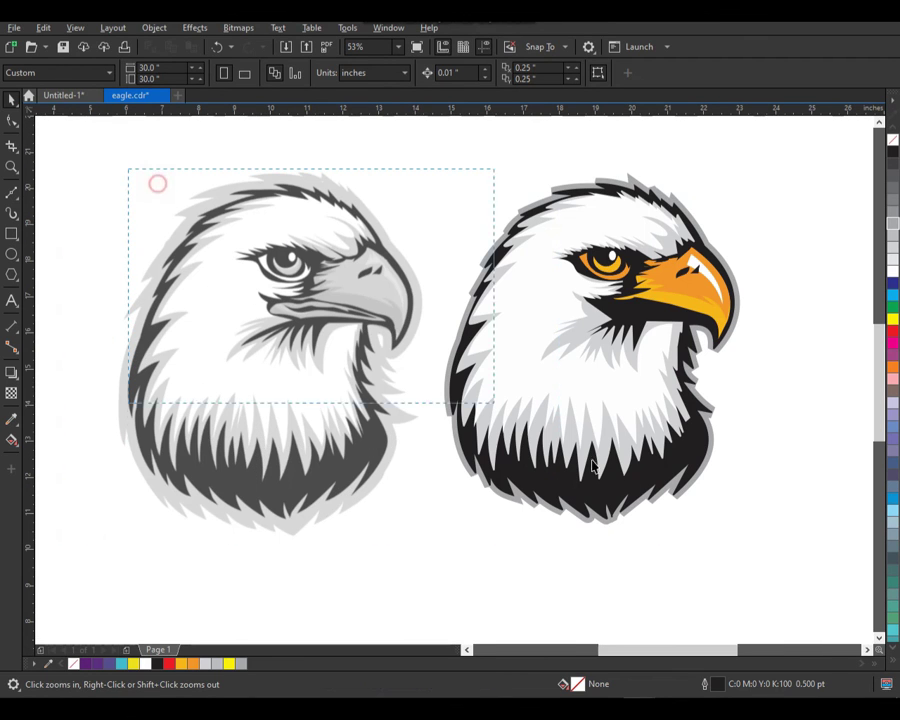
left_click_drag(592, 461, 789, 581)
key("ctrl+g")
Step: Group the bitmap eagle with the vector eagle and center the pair on the page
scroll(640, 301, "down", 2)
left_click_drag(739, 175, 426, 403)
key("ctrl+g")
key("p")
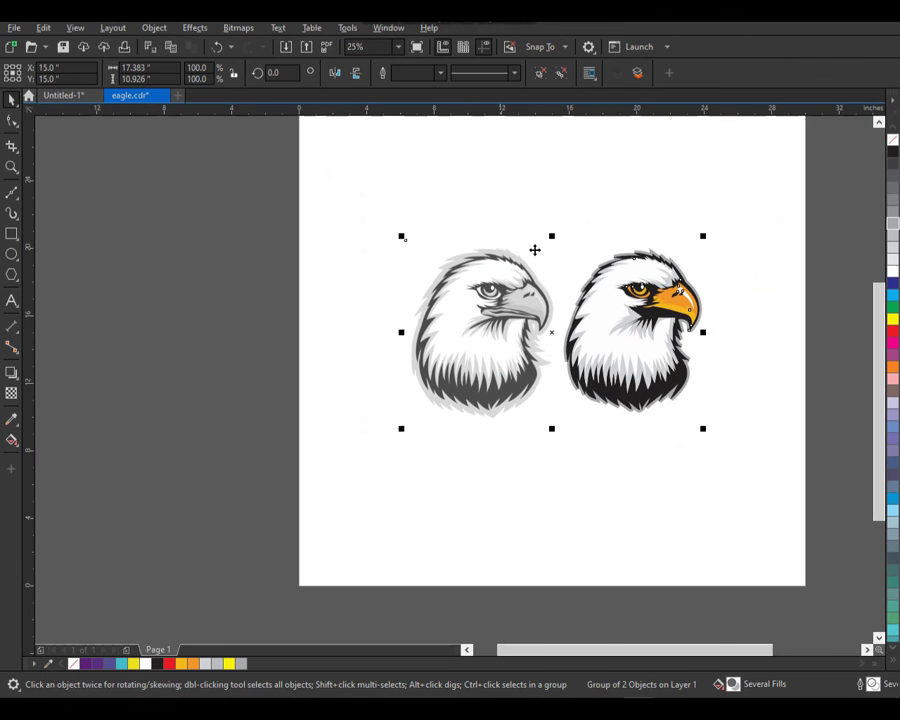
left_click(534, 233)
key("F2")
left_click_drag(404, 231, 733, 447)
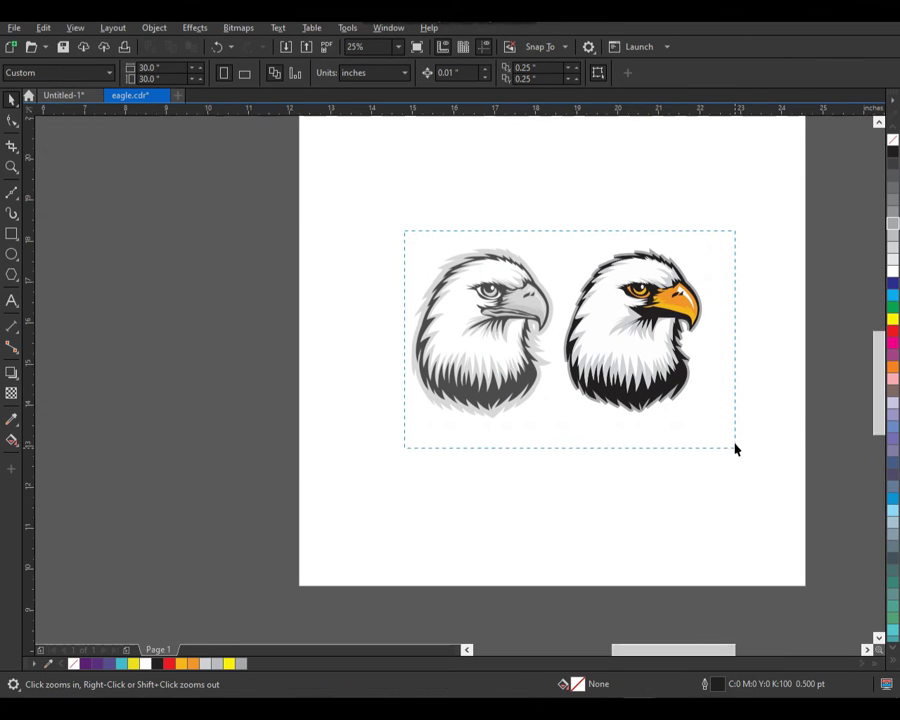